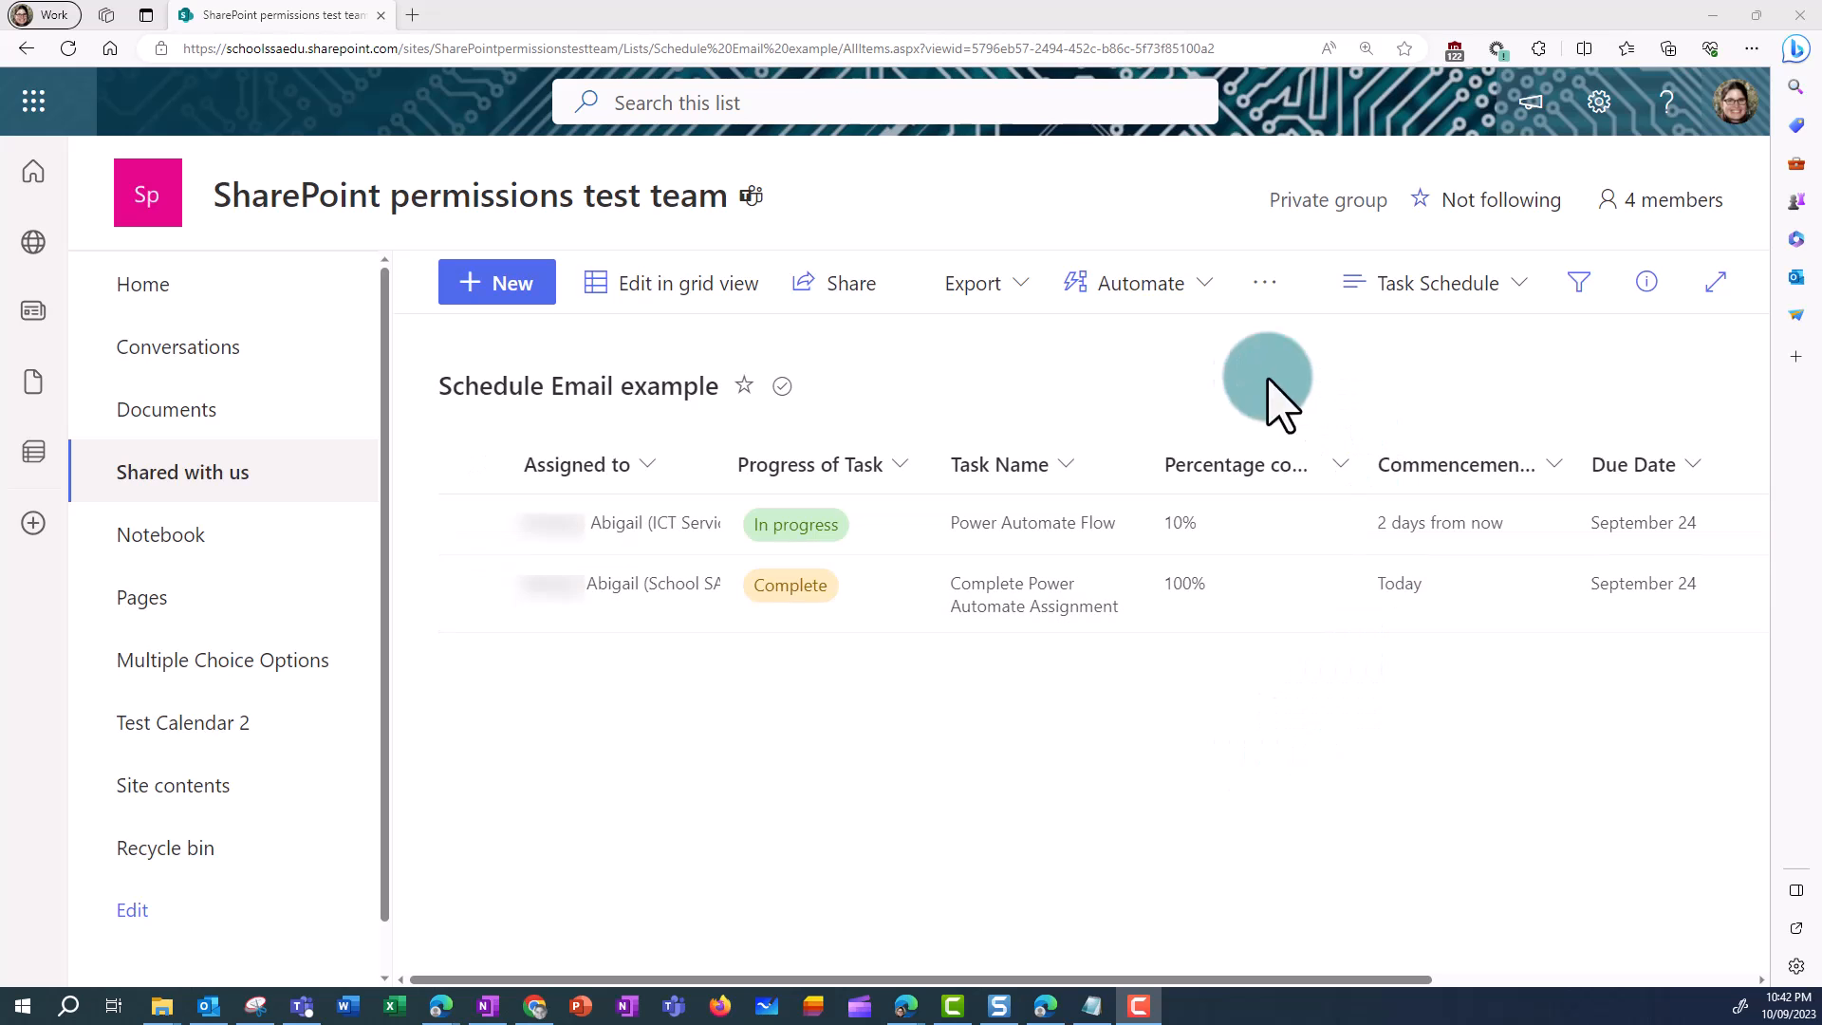
- Start a reminder on the Commencement date column of the Schedule Email example list and check its SharePoint connection account
{"action": "left_click", "coordinate": [1124, 294]}
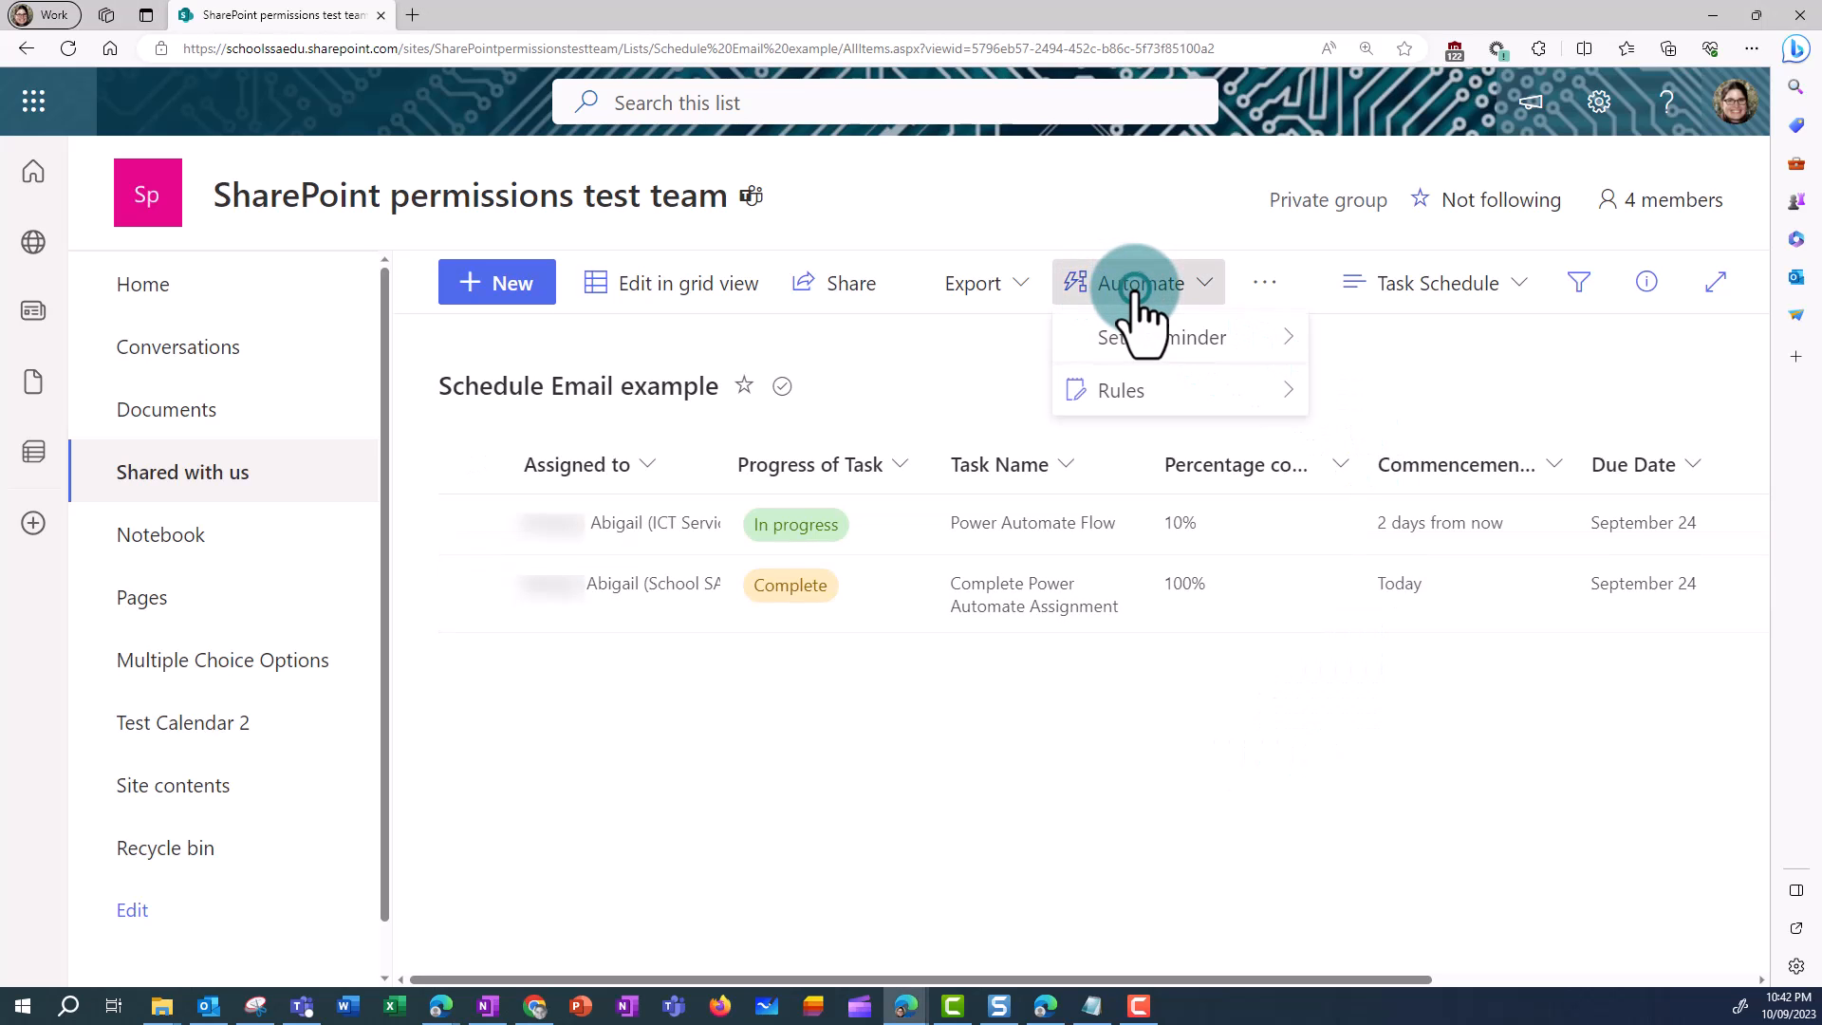
{"action": "mouse_move", "coordinate": [1173, 351]}
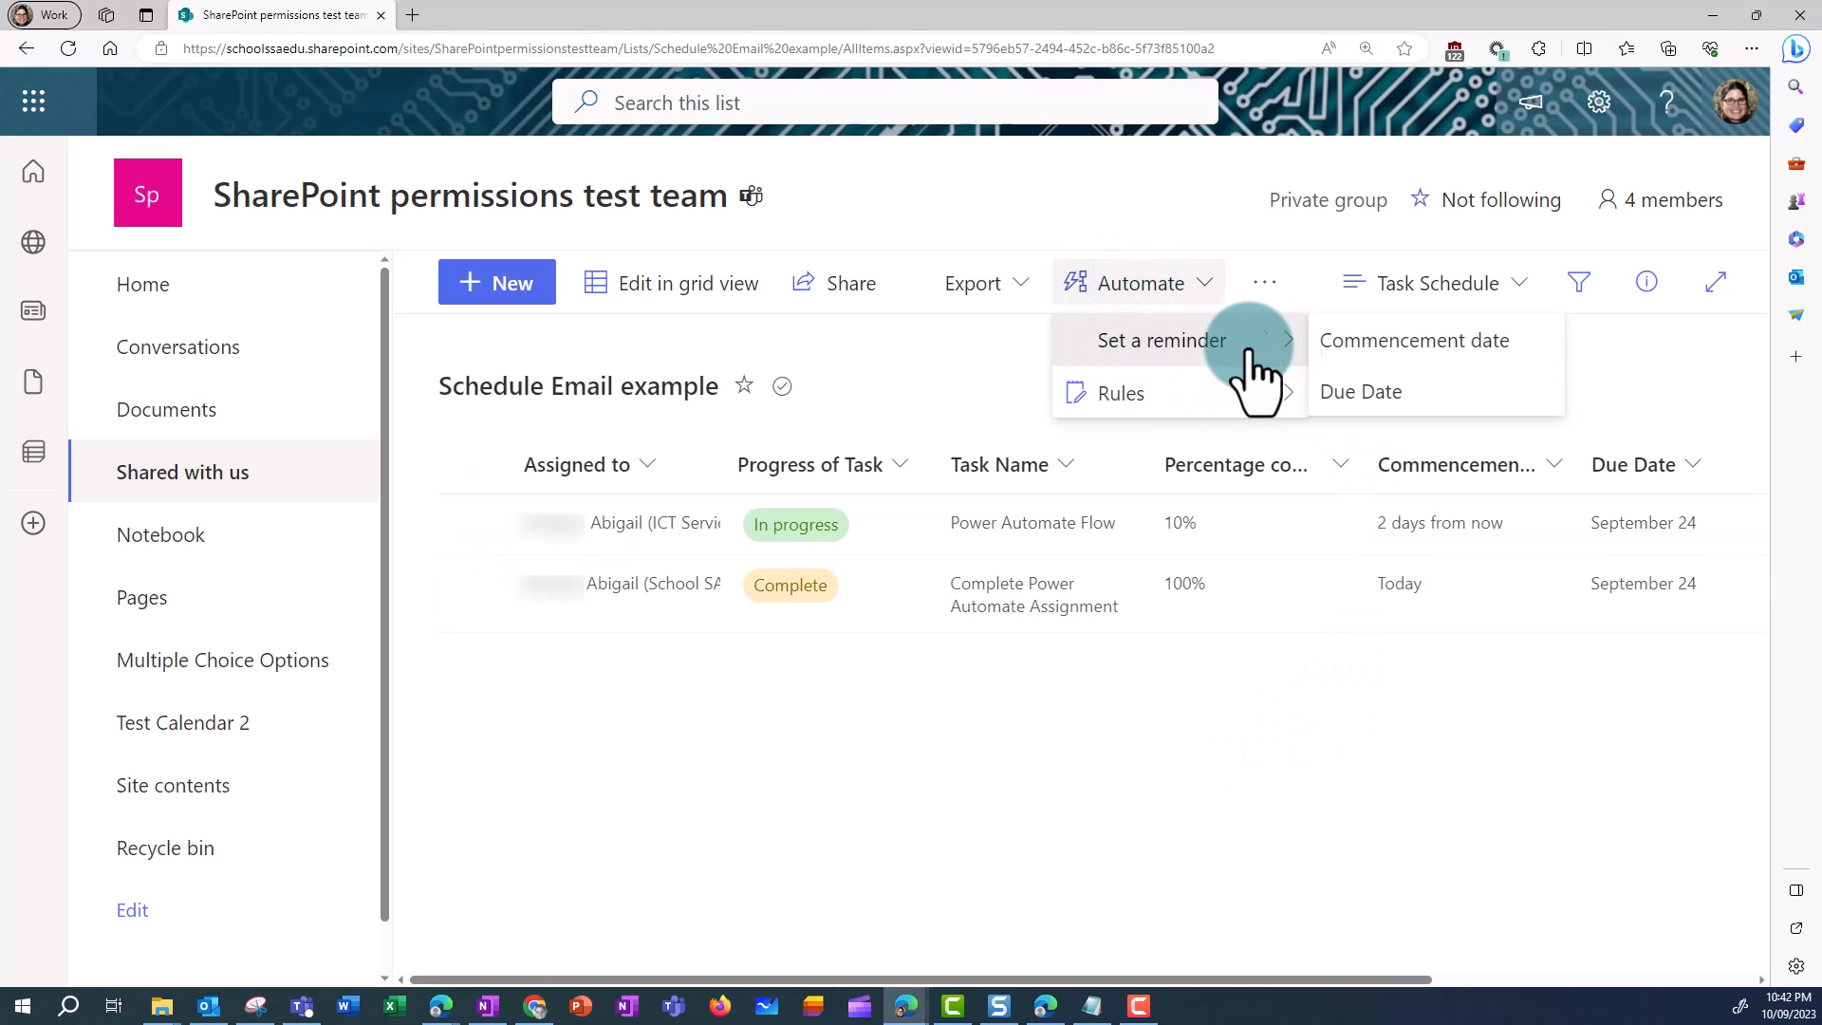
{"action": "left_click", "coordinate": [1367, 368]}
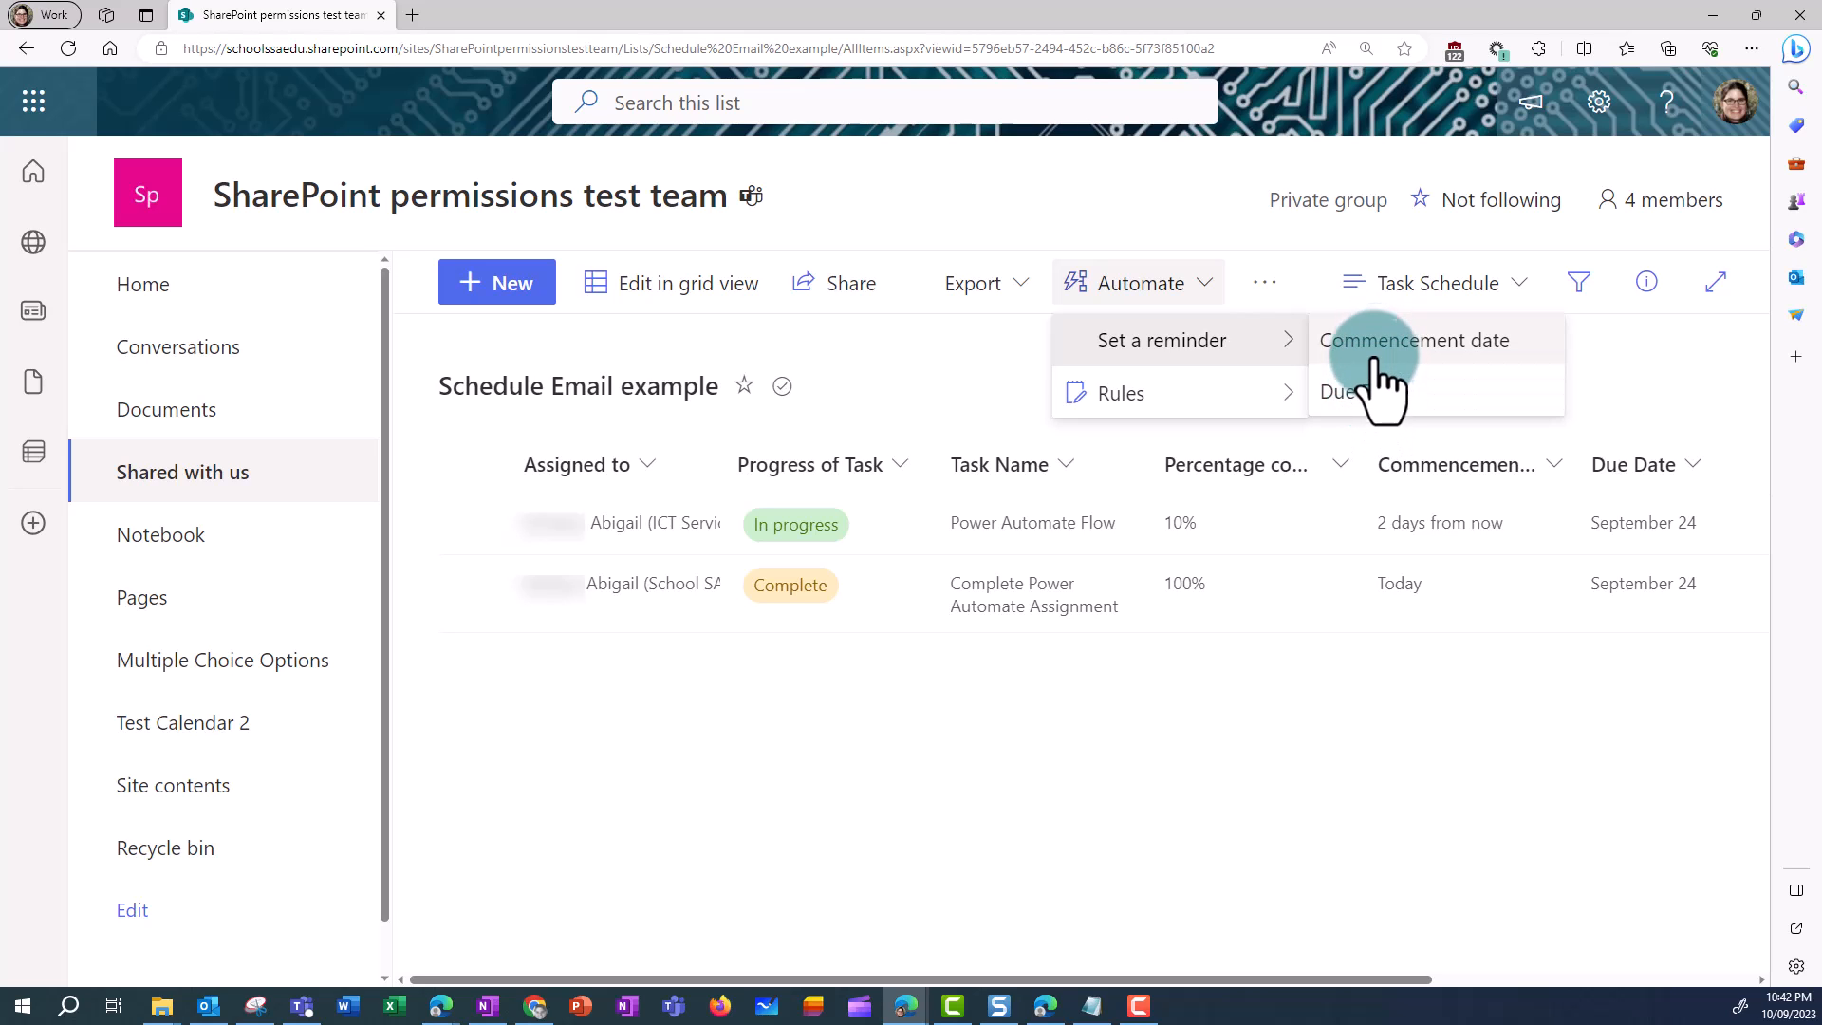
{"action": "left_click", "coordinate": [1374, 351]}
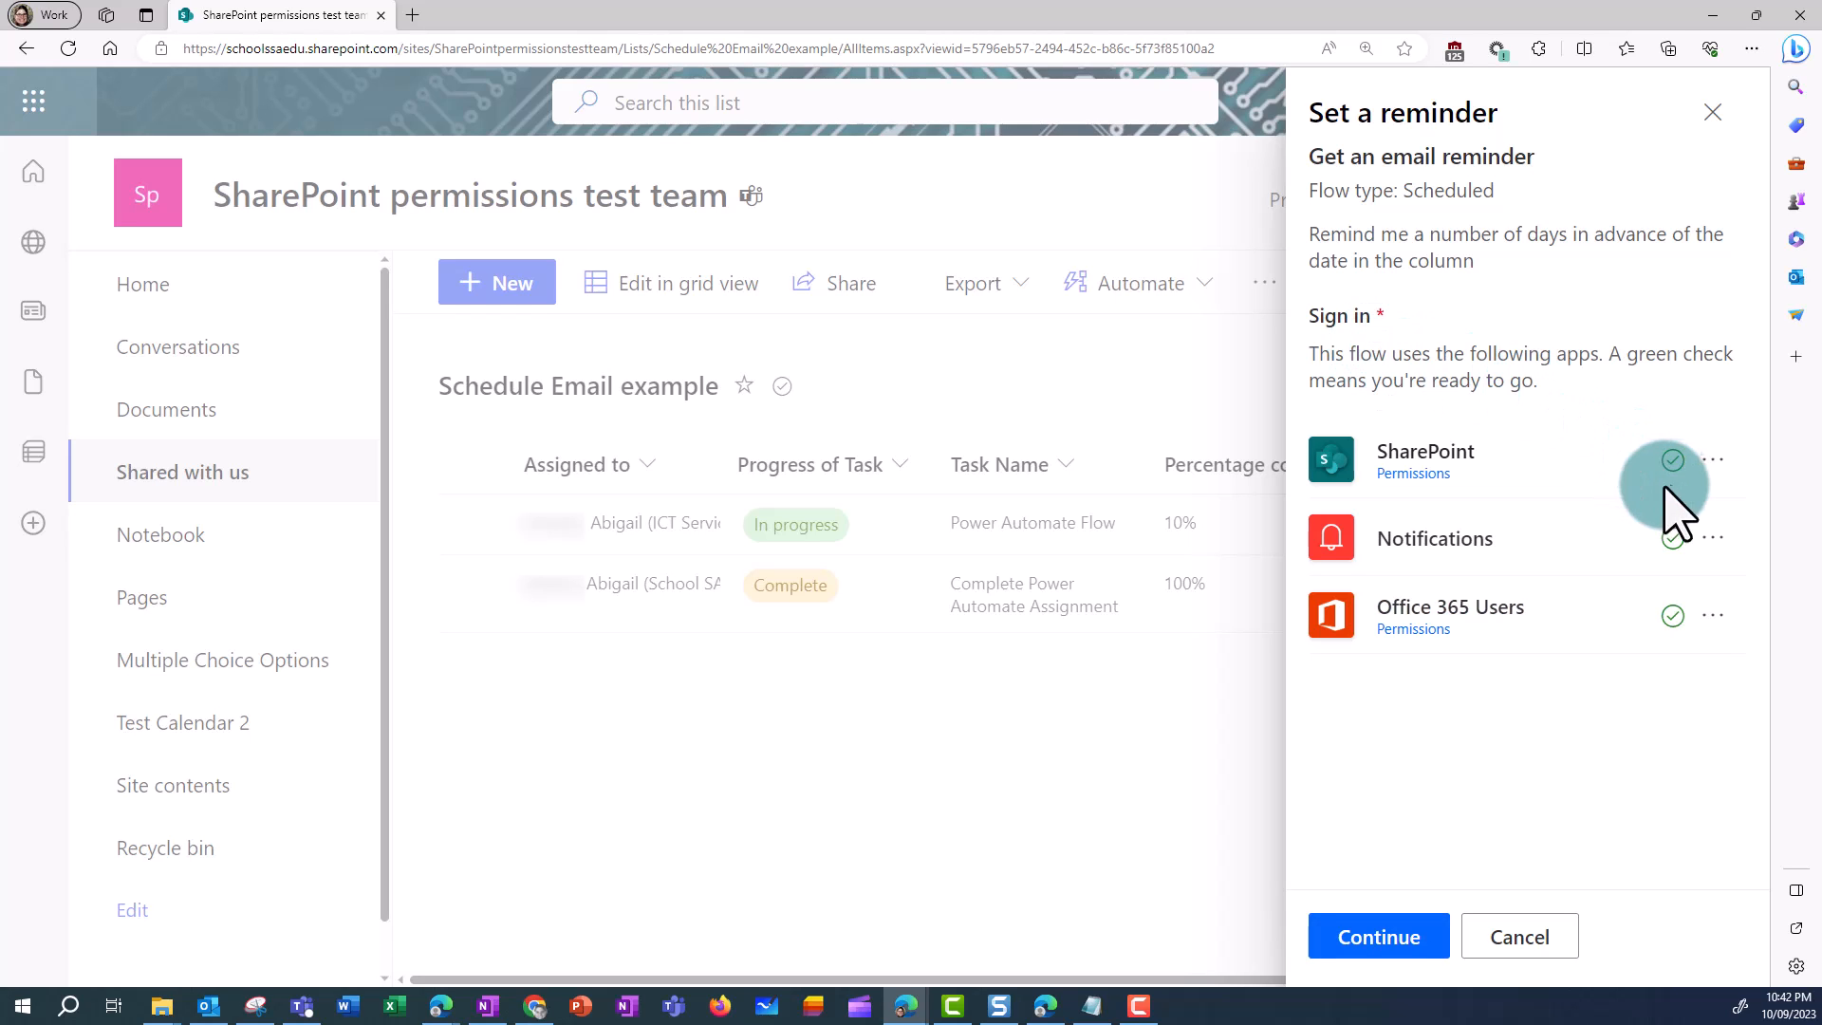
{"action": "left_click", "coordinate": [1713, 460]}
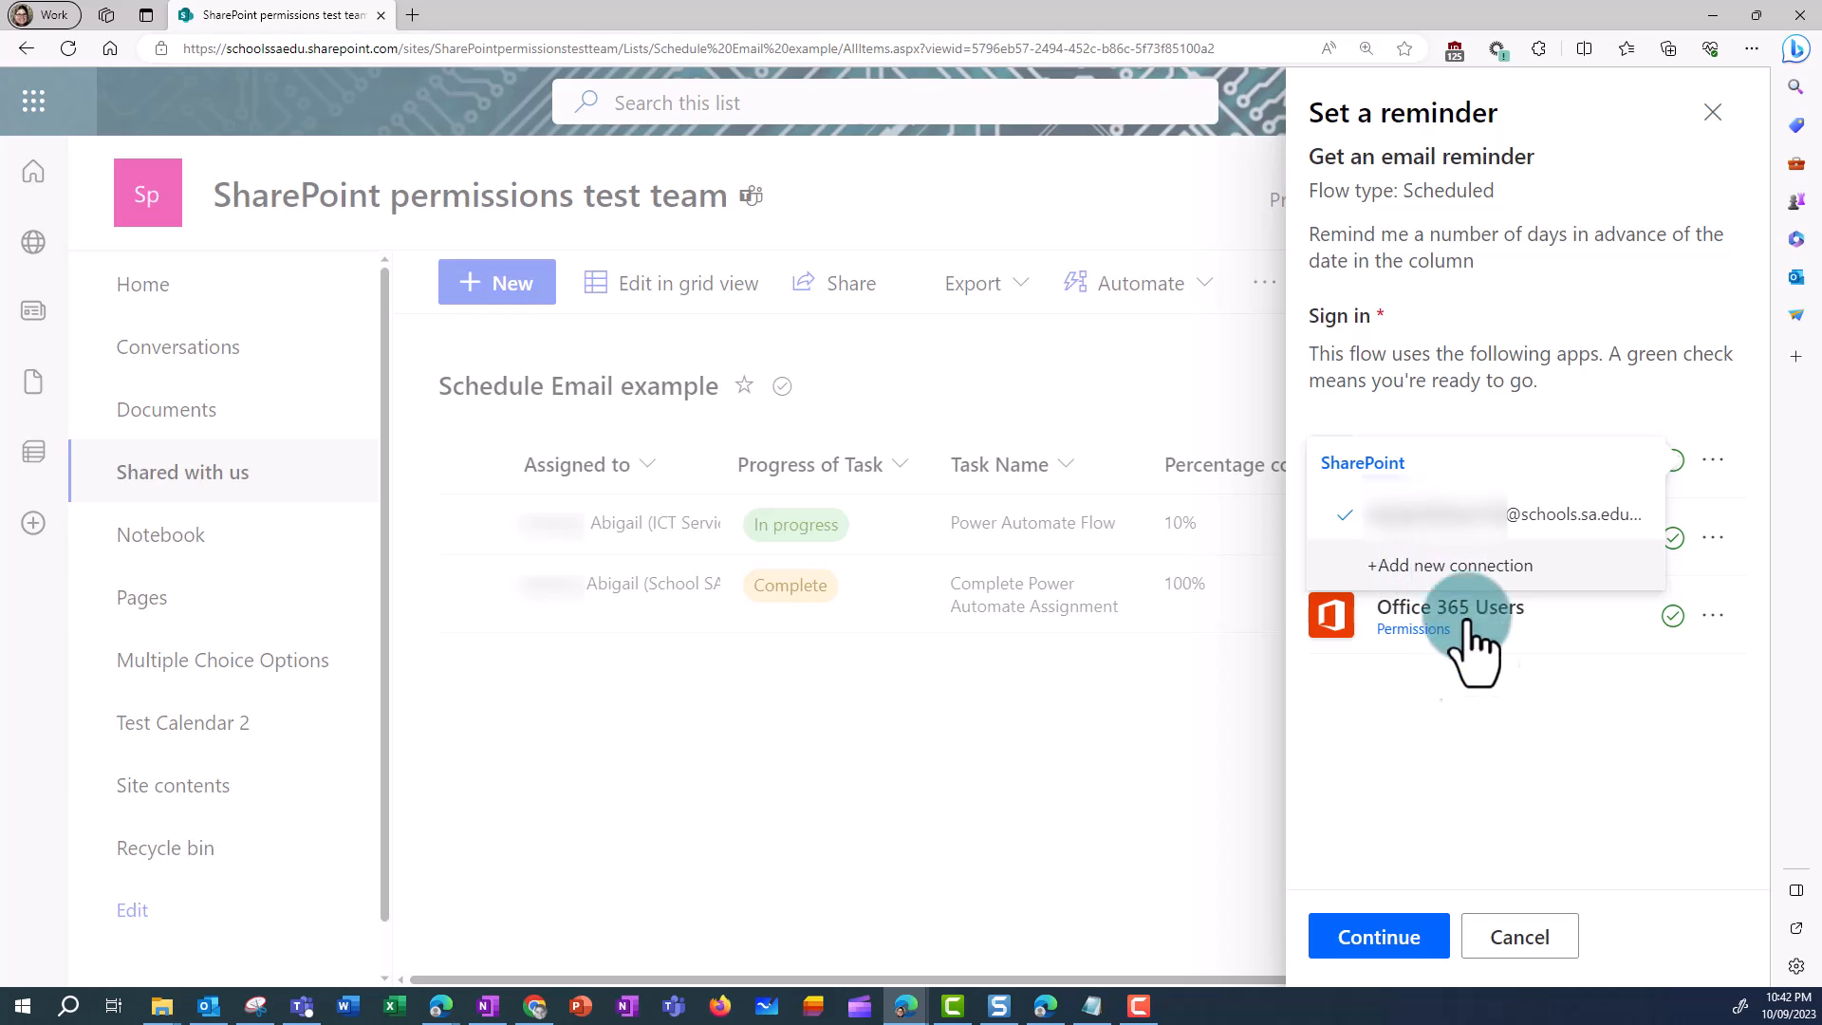
{"action": "left_click", "coordinate": [1490, 727]}
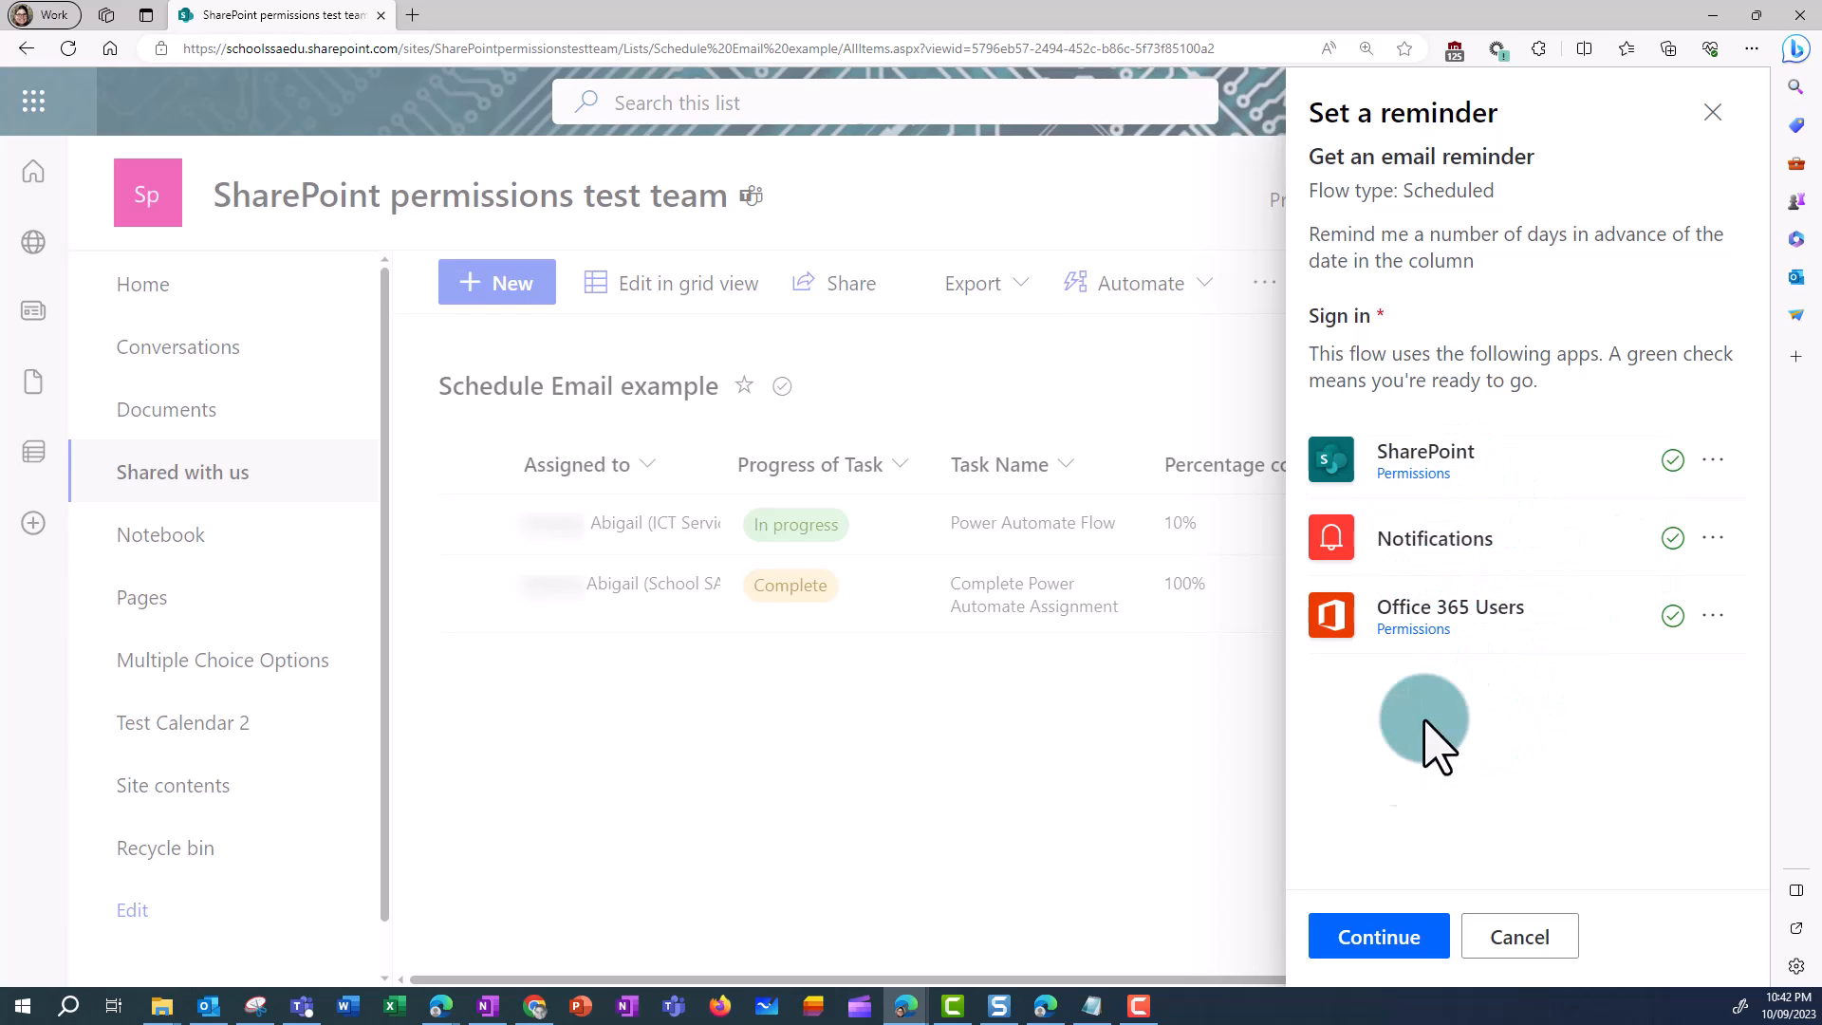
- Name the flow "Get an email reminder- Commencement of task", set the reminder to 2 days in advance and create it
{"action": "left_click", "coordinate": [1382, 940]}
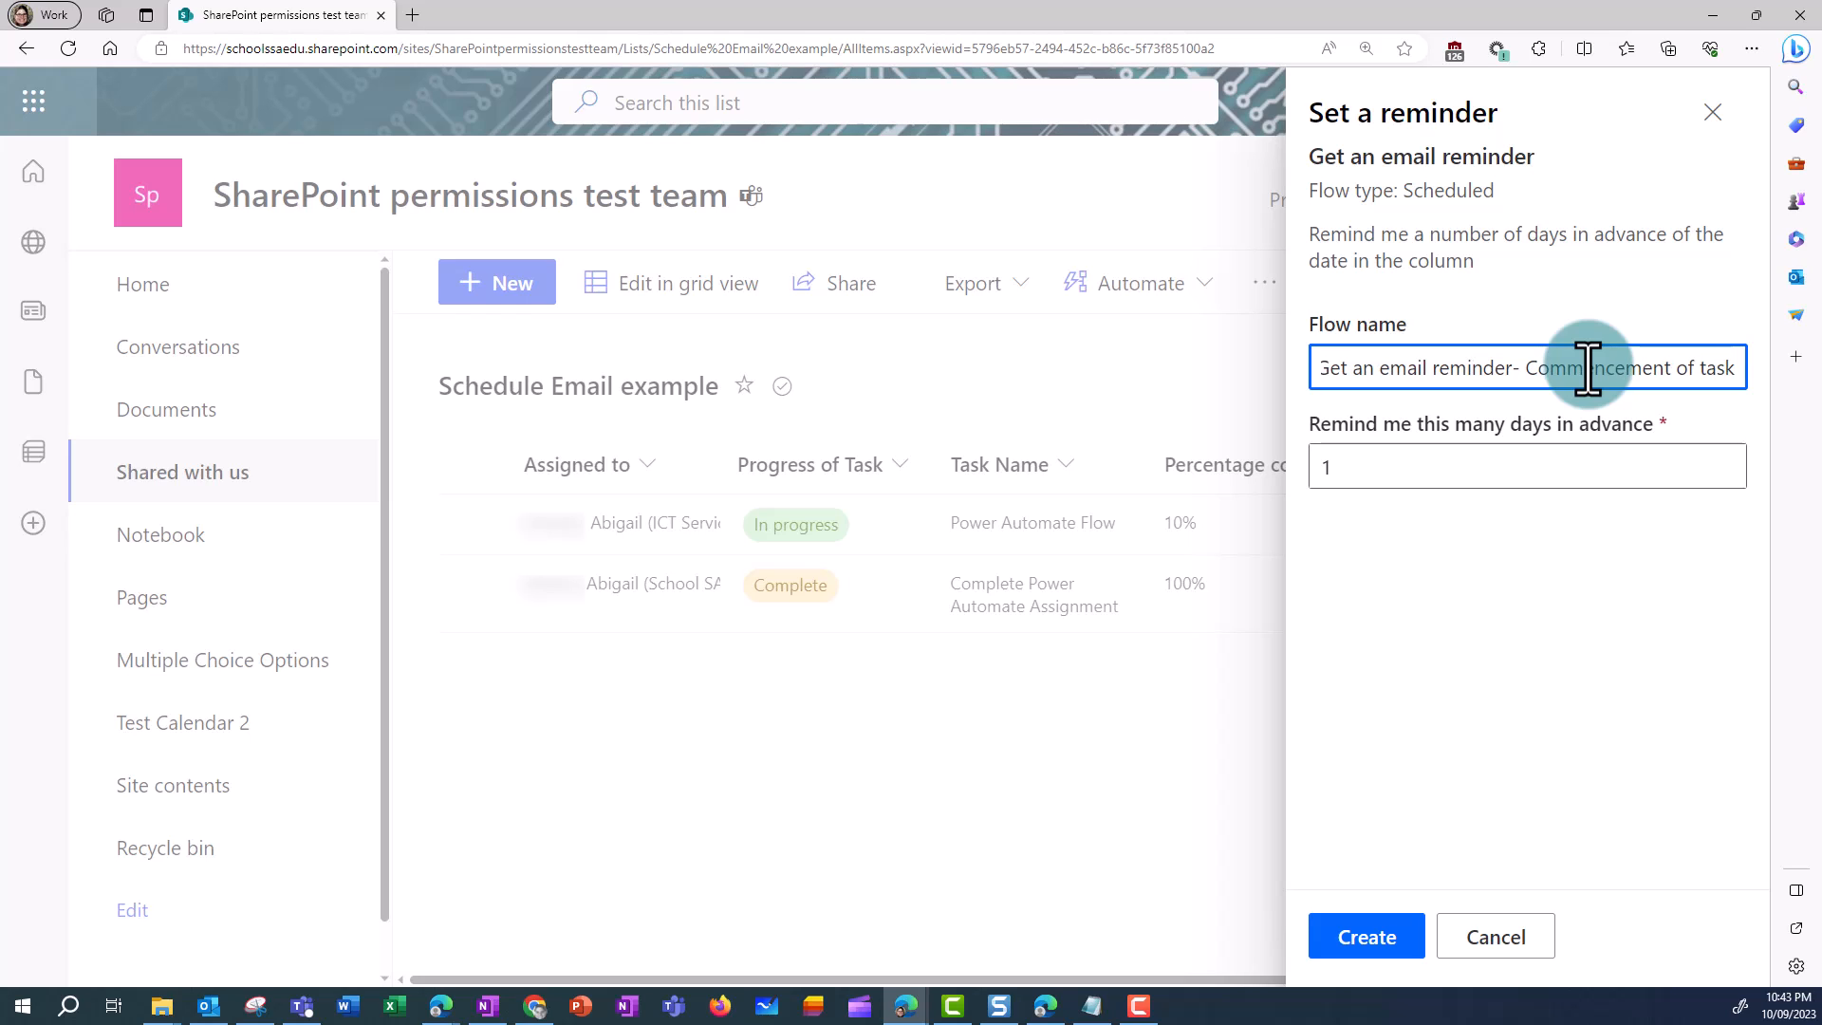
{"action": "left_click", "coordinate": [1501, 615]}
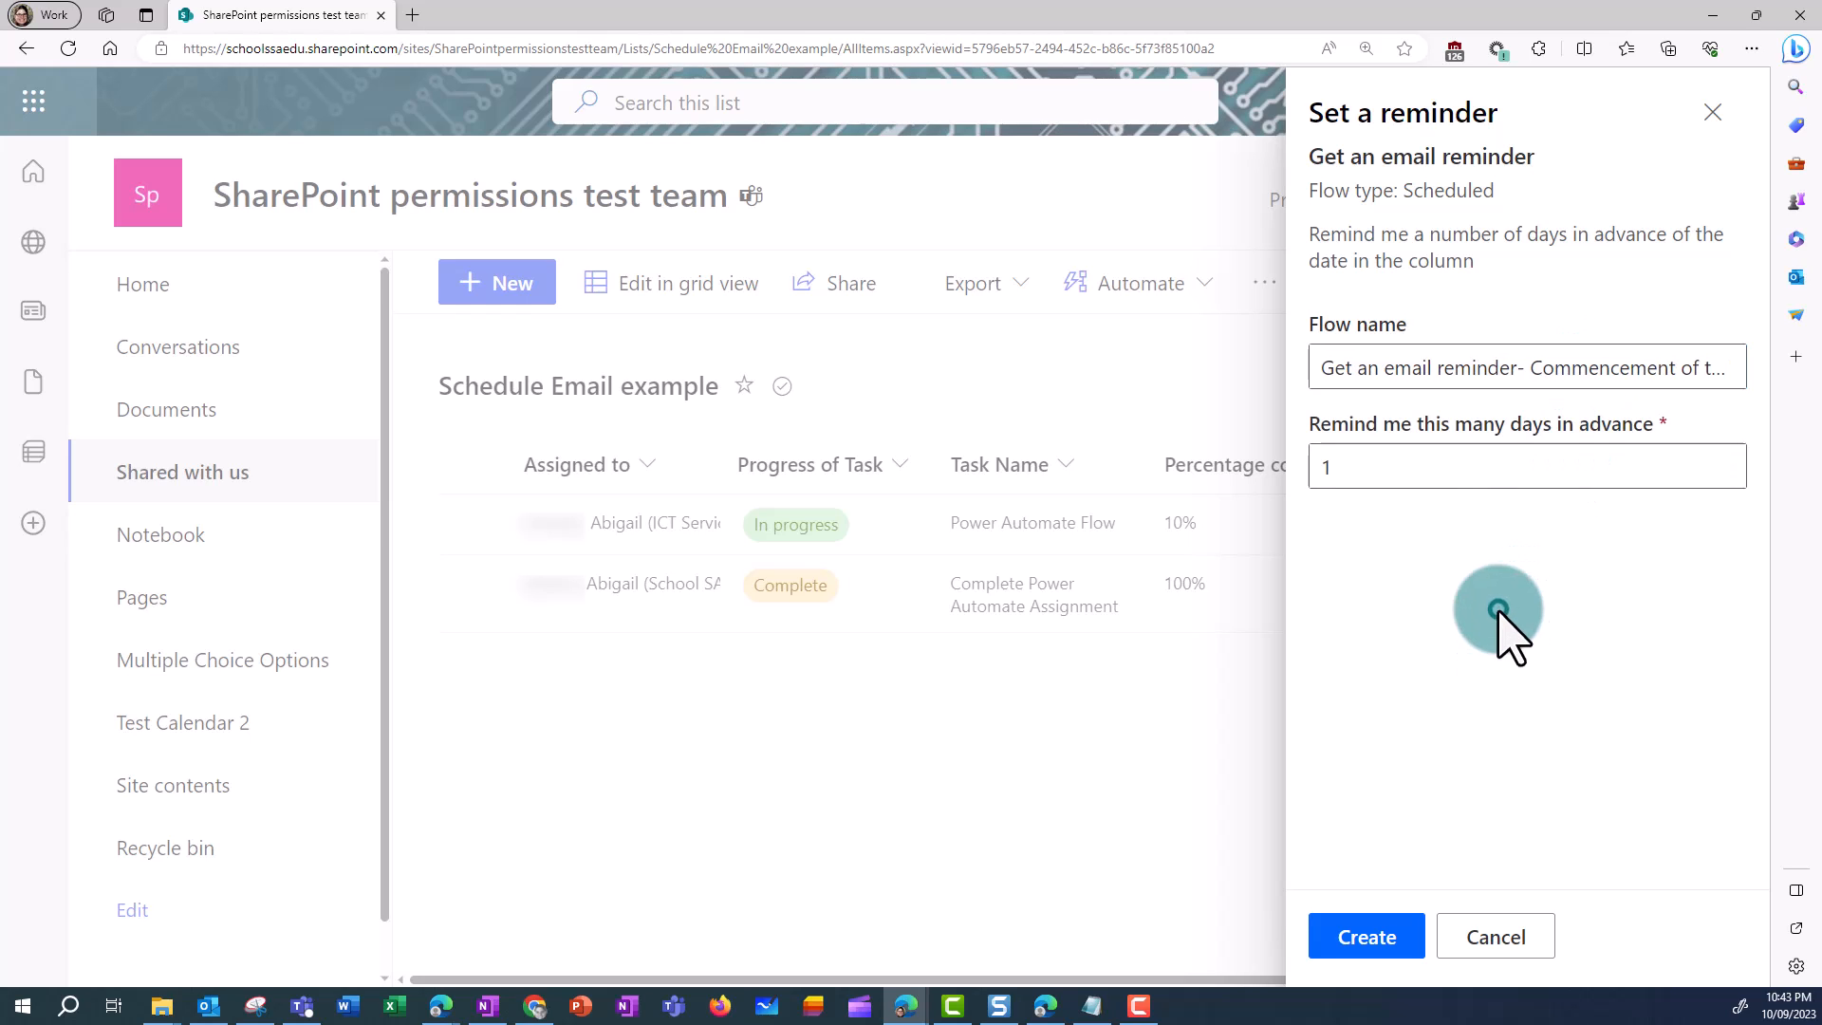
{"action": "left_click", "coordinate": [1326, 470]}
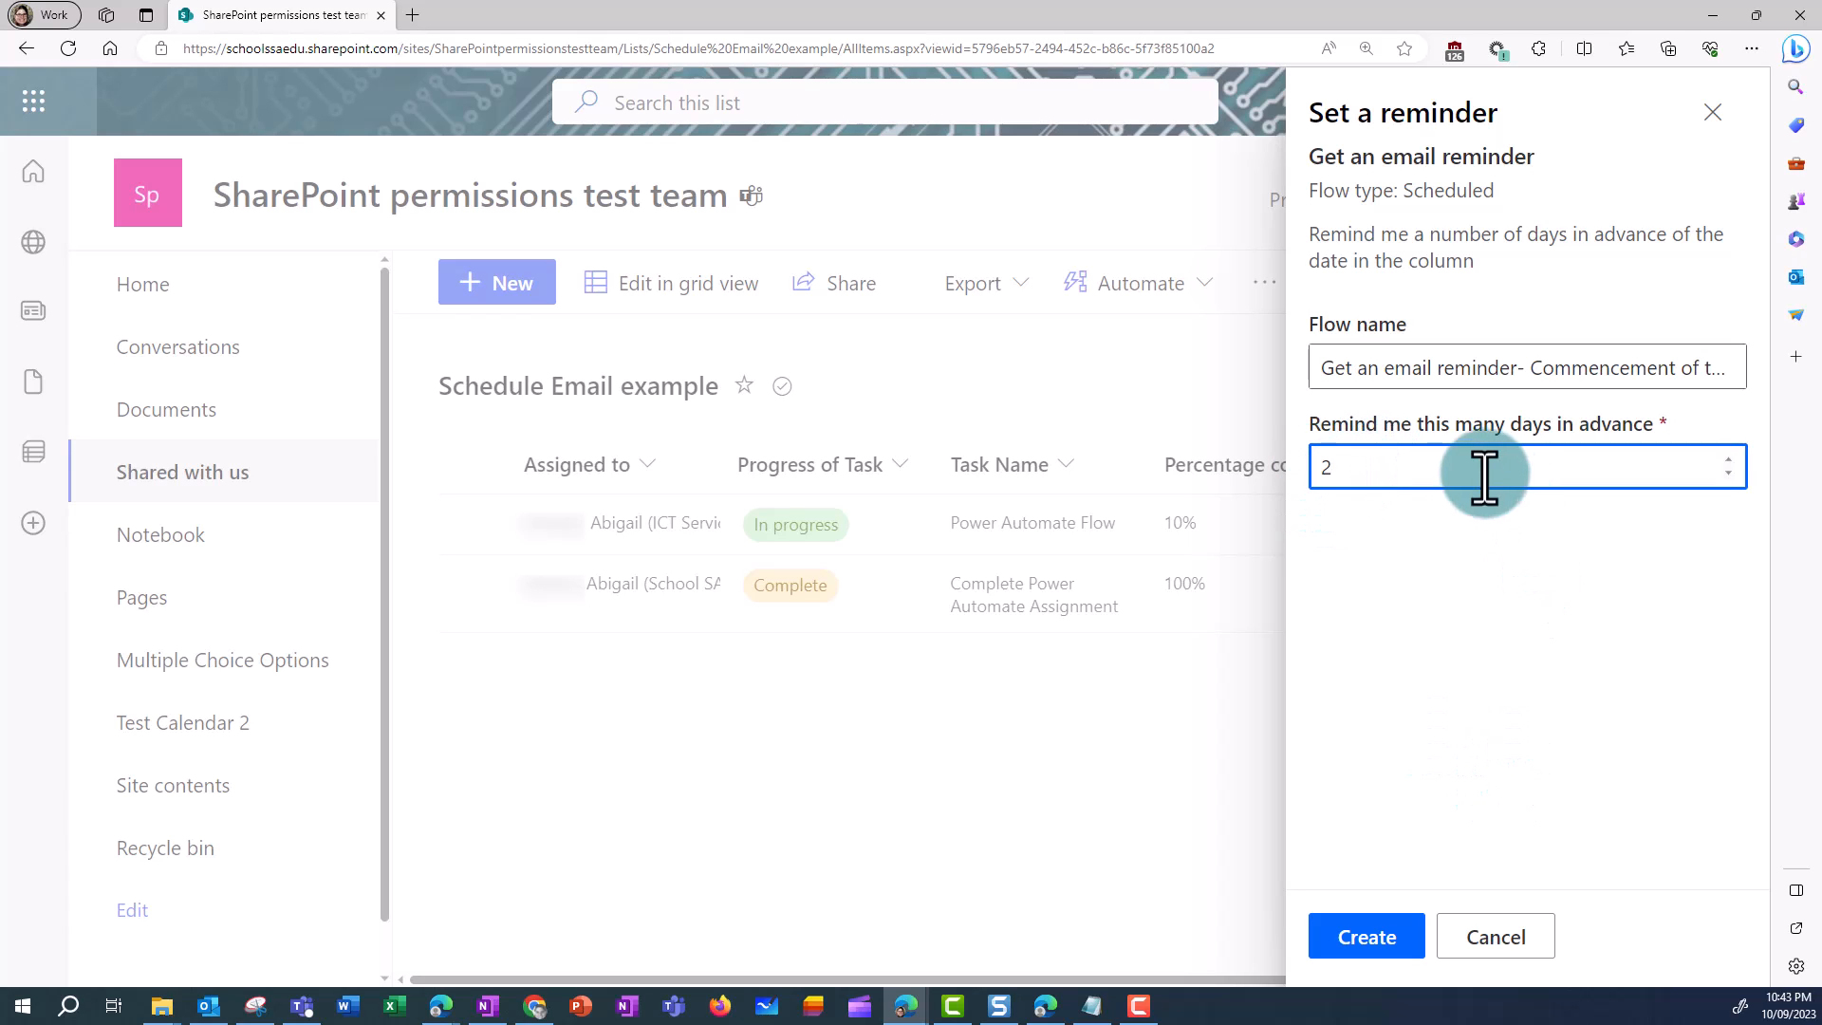
{"action": "left_click", "coordinate": [1380, 935]}
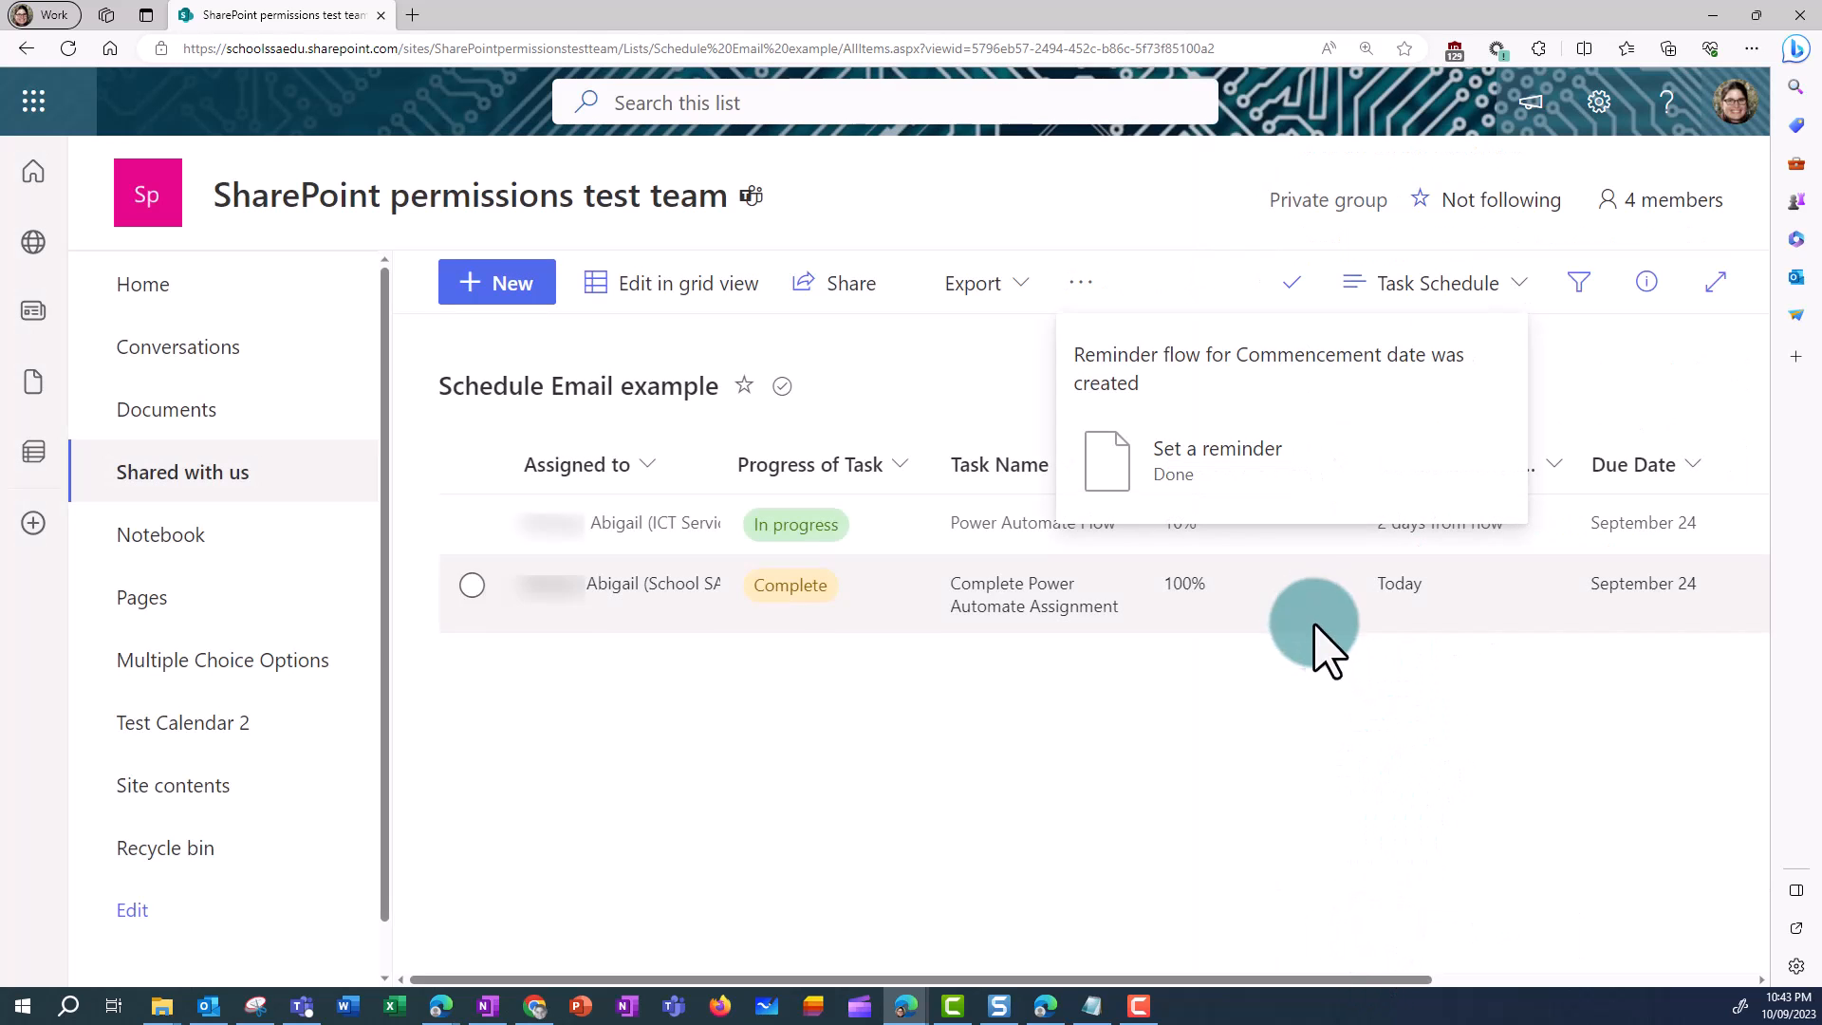
{"action": "left_click", "coordinate": [1340, 800]}
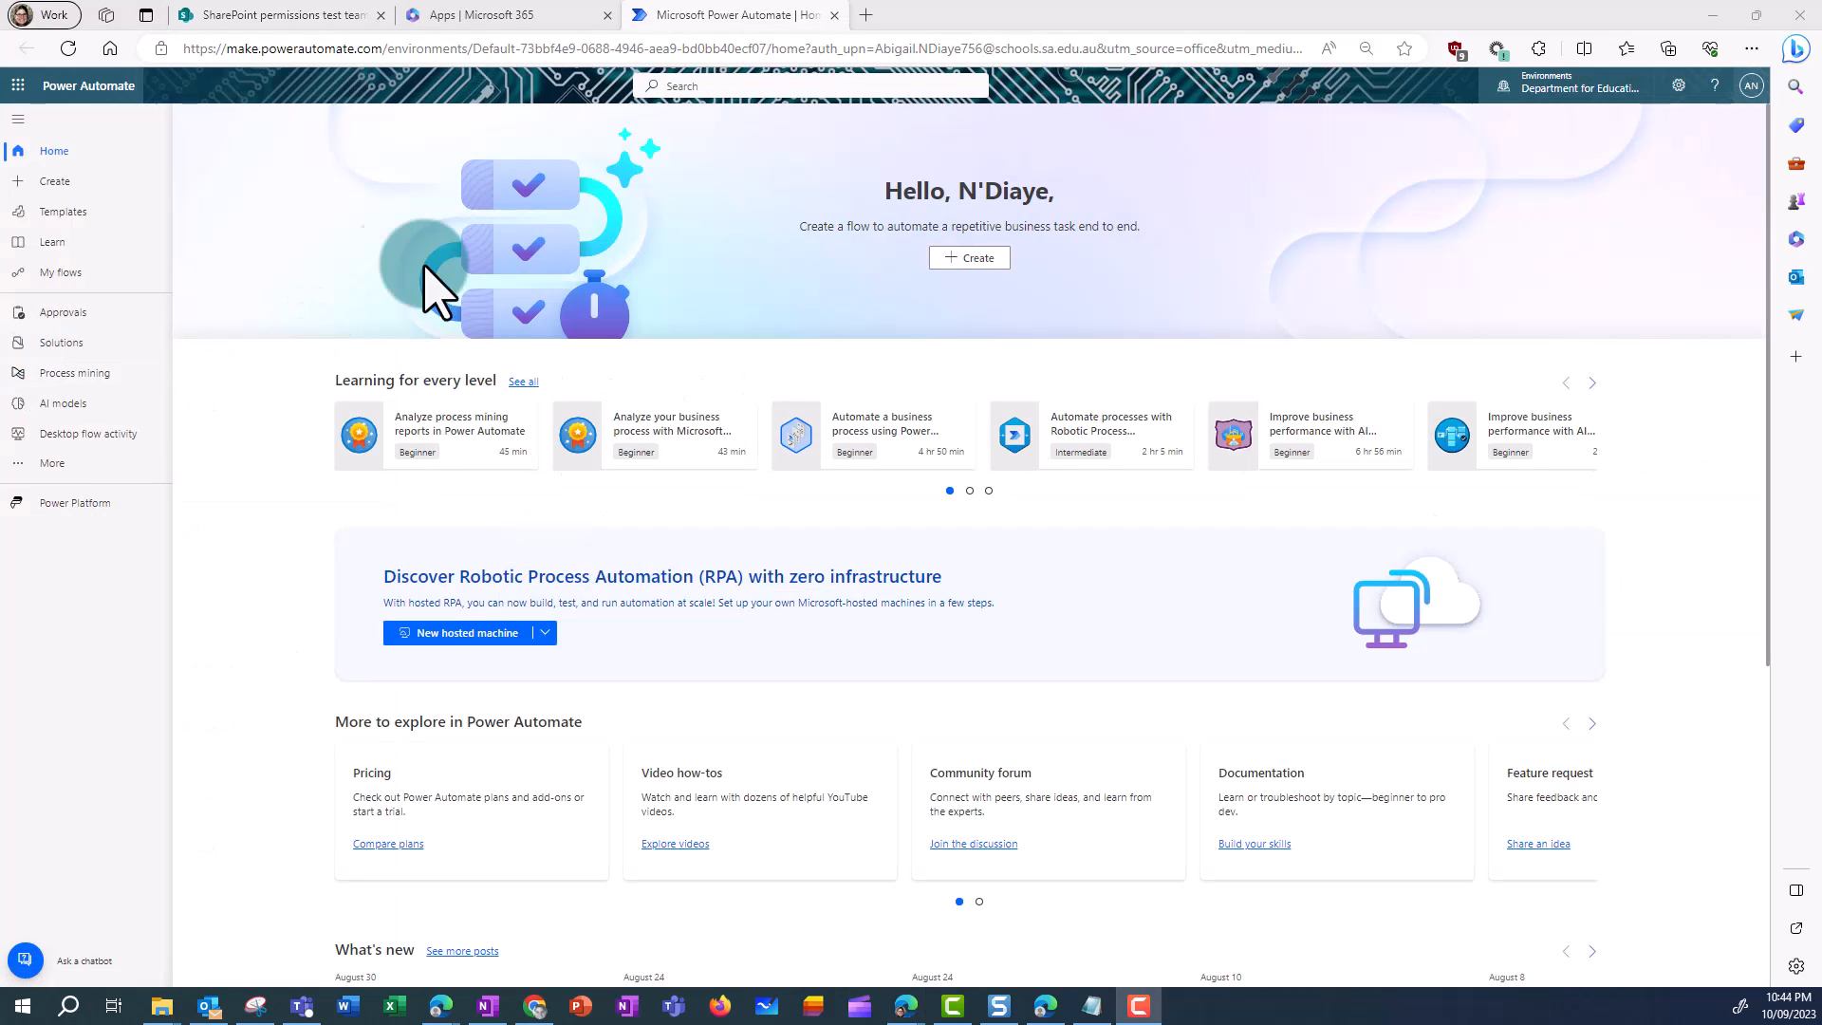
- In Power Automate, open the "Get an email reminder- Commencement of task" flow for editing
{"action": "left_click", "coordinate": [276, 253]}
{"action": "left_click", "coordinate": [67, 273]}
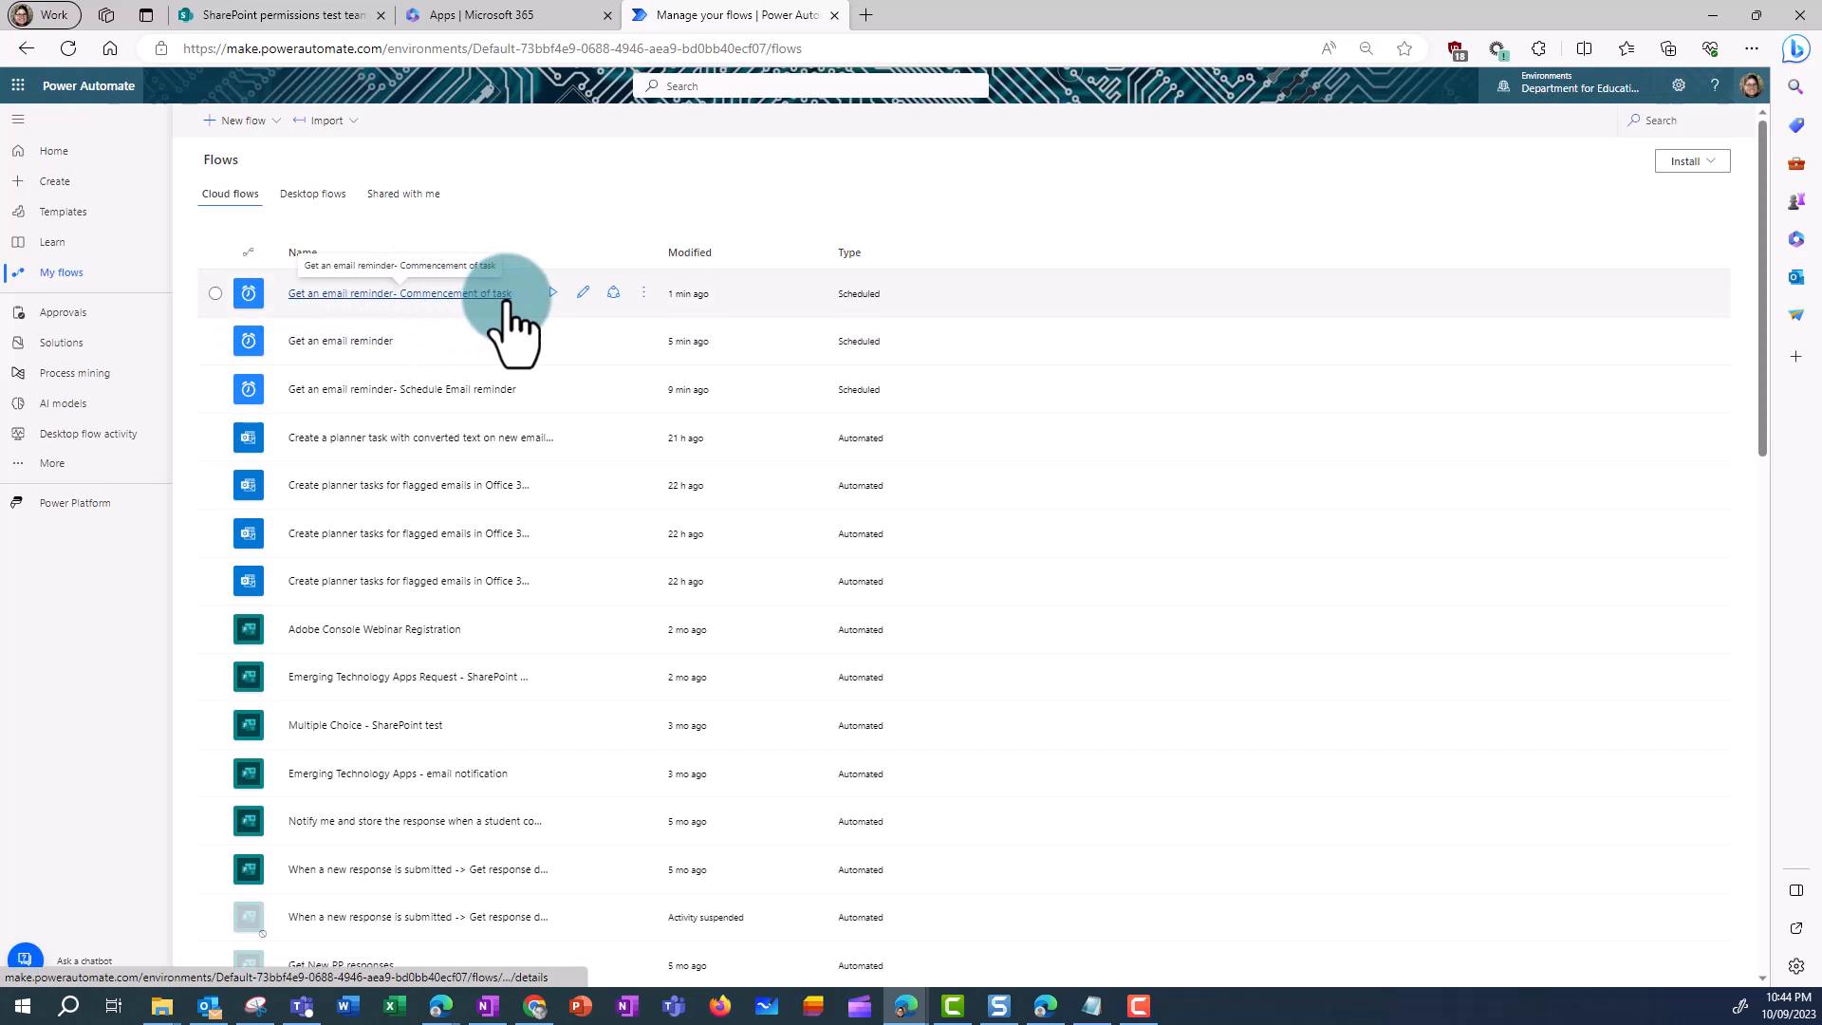
{"action": "left_click", "coordinate": [397, 293]}
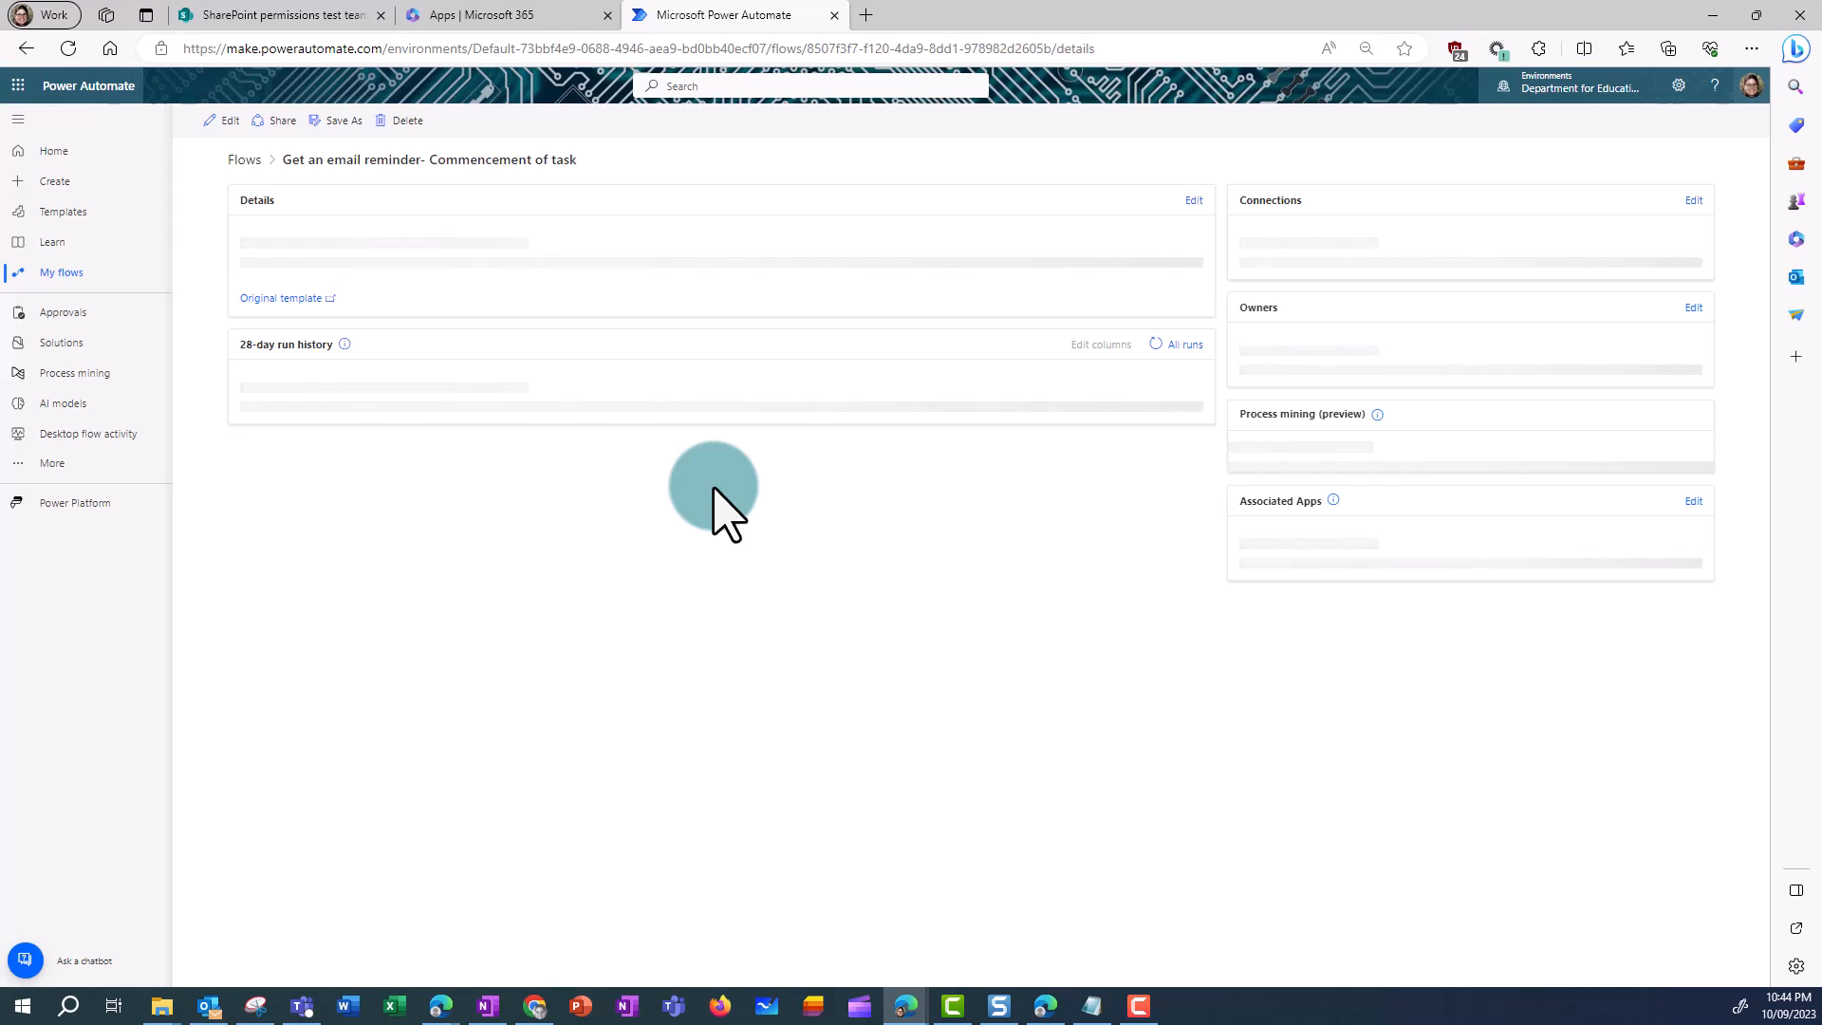
{"action": "left_click", "coordinate": [225, 121]}
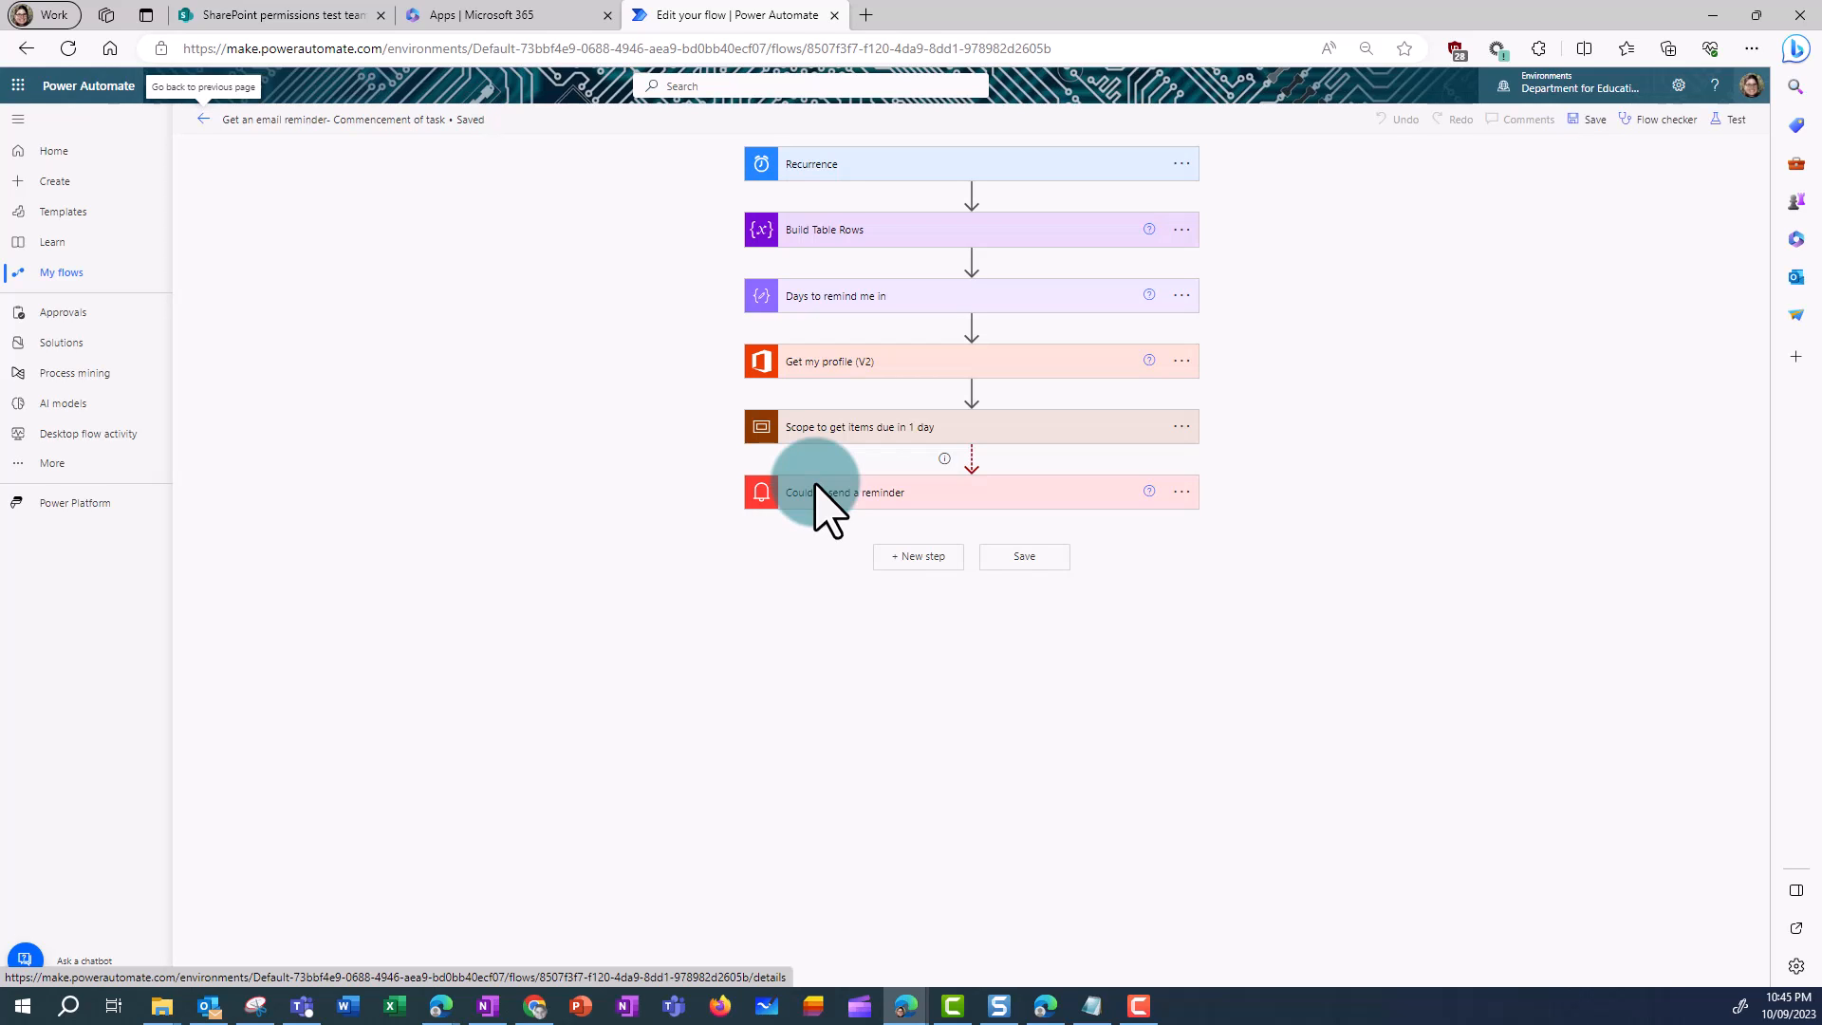
- Examine the Recurrence interval and frequency options and the settings of Build Table Rows and Days to remind me in
{"action": "left_click", "coordinate": [915, 168]}
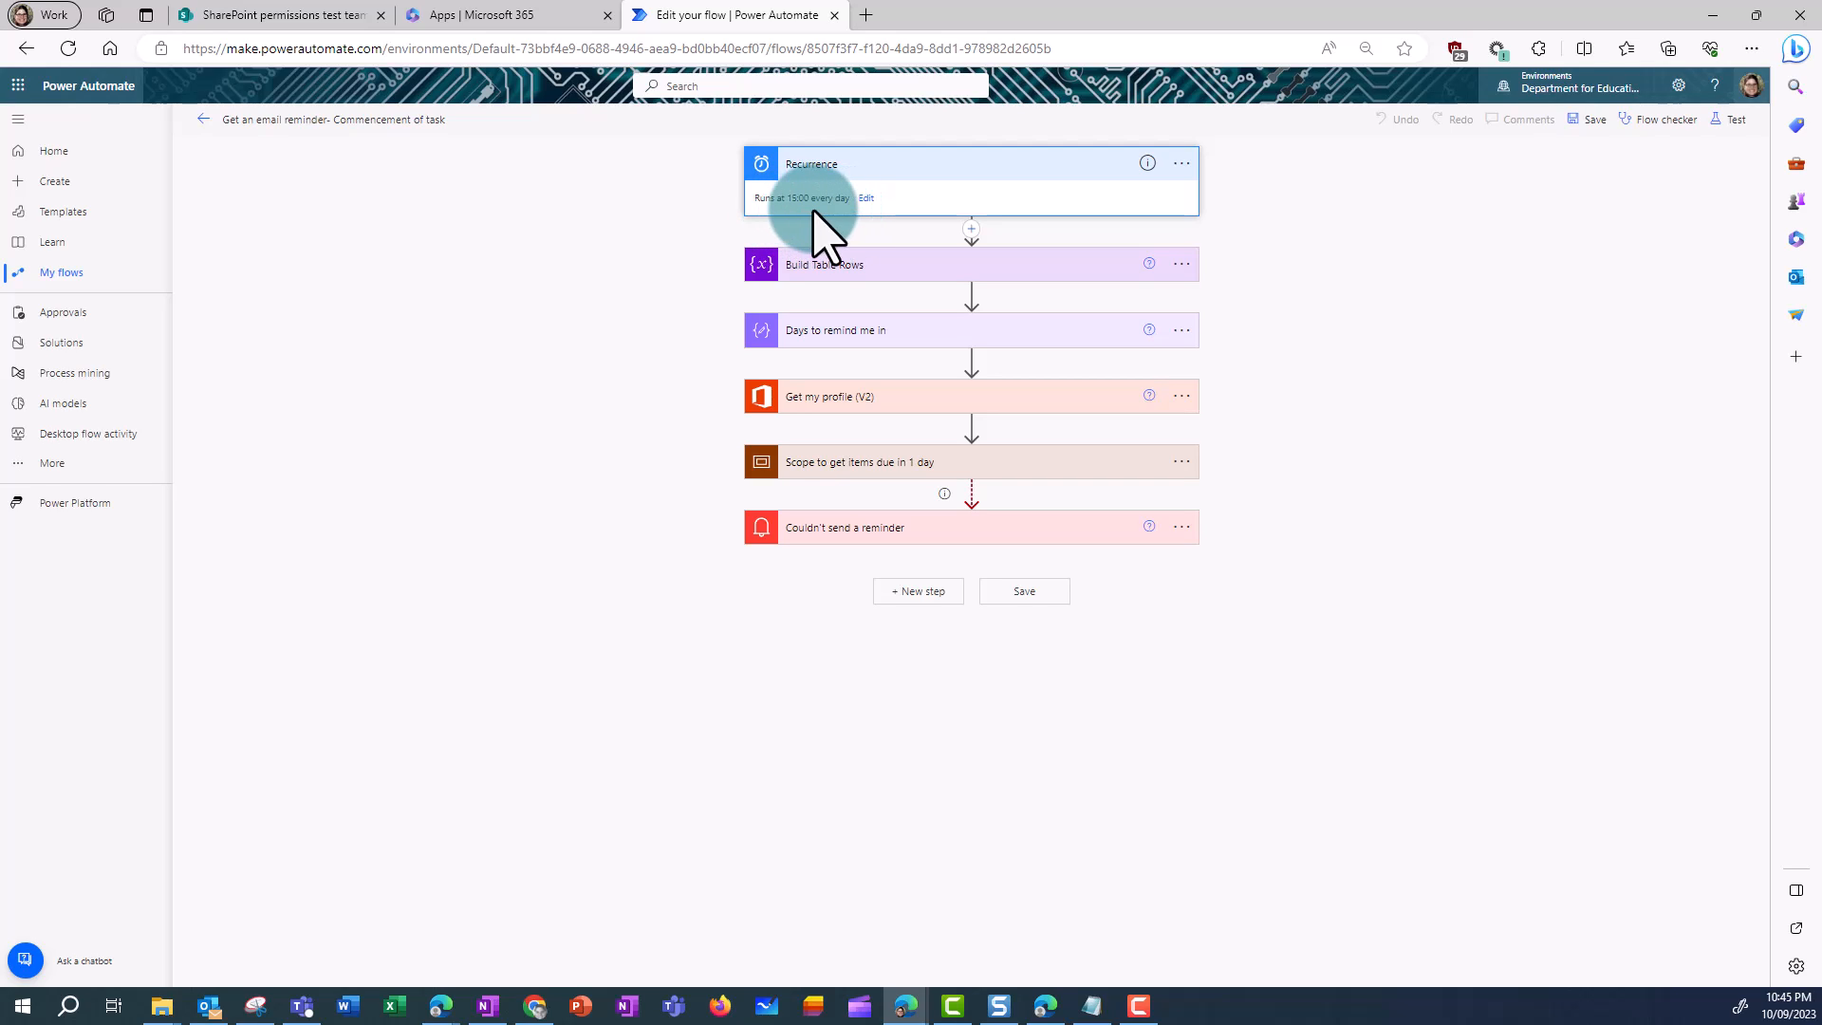
{"action": "left_click", "coordinate": [868, 197]}
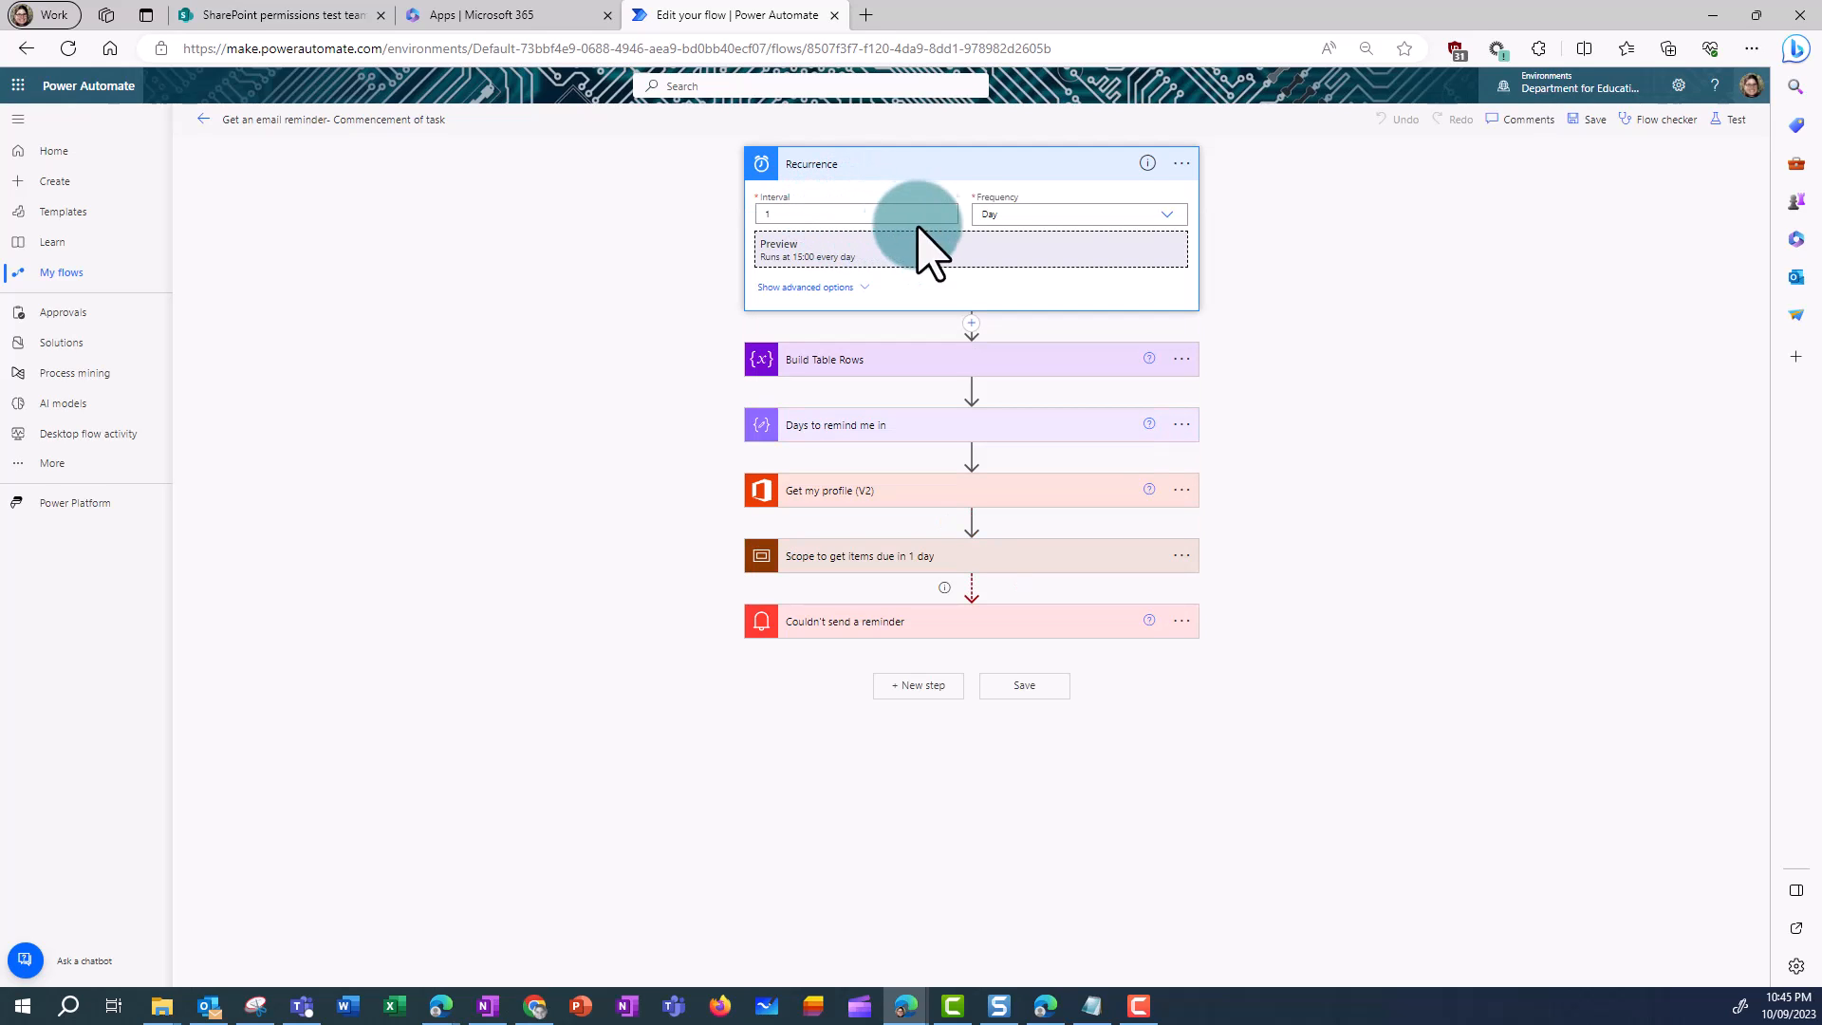
{"action": "left_click", "coordinate": [1167, 215]}
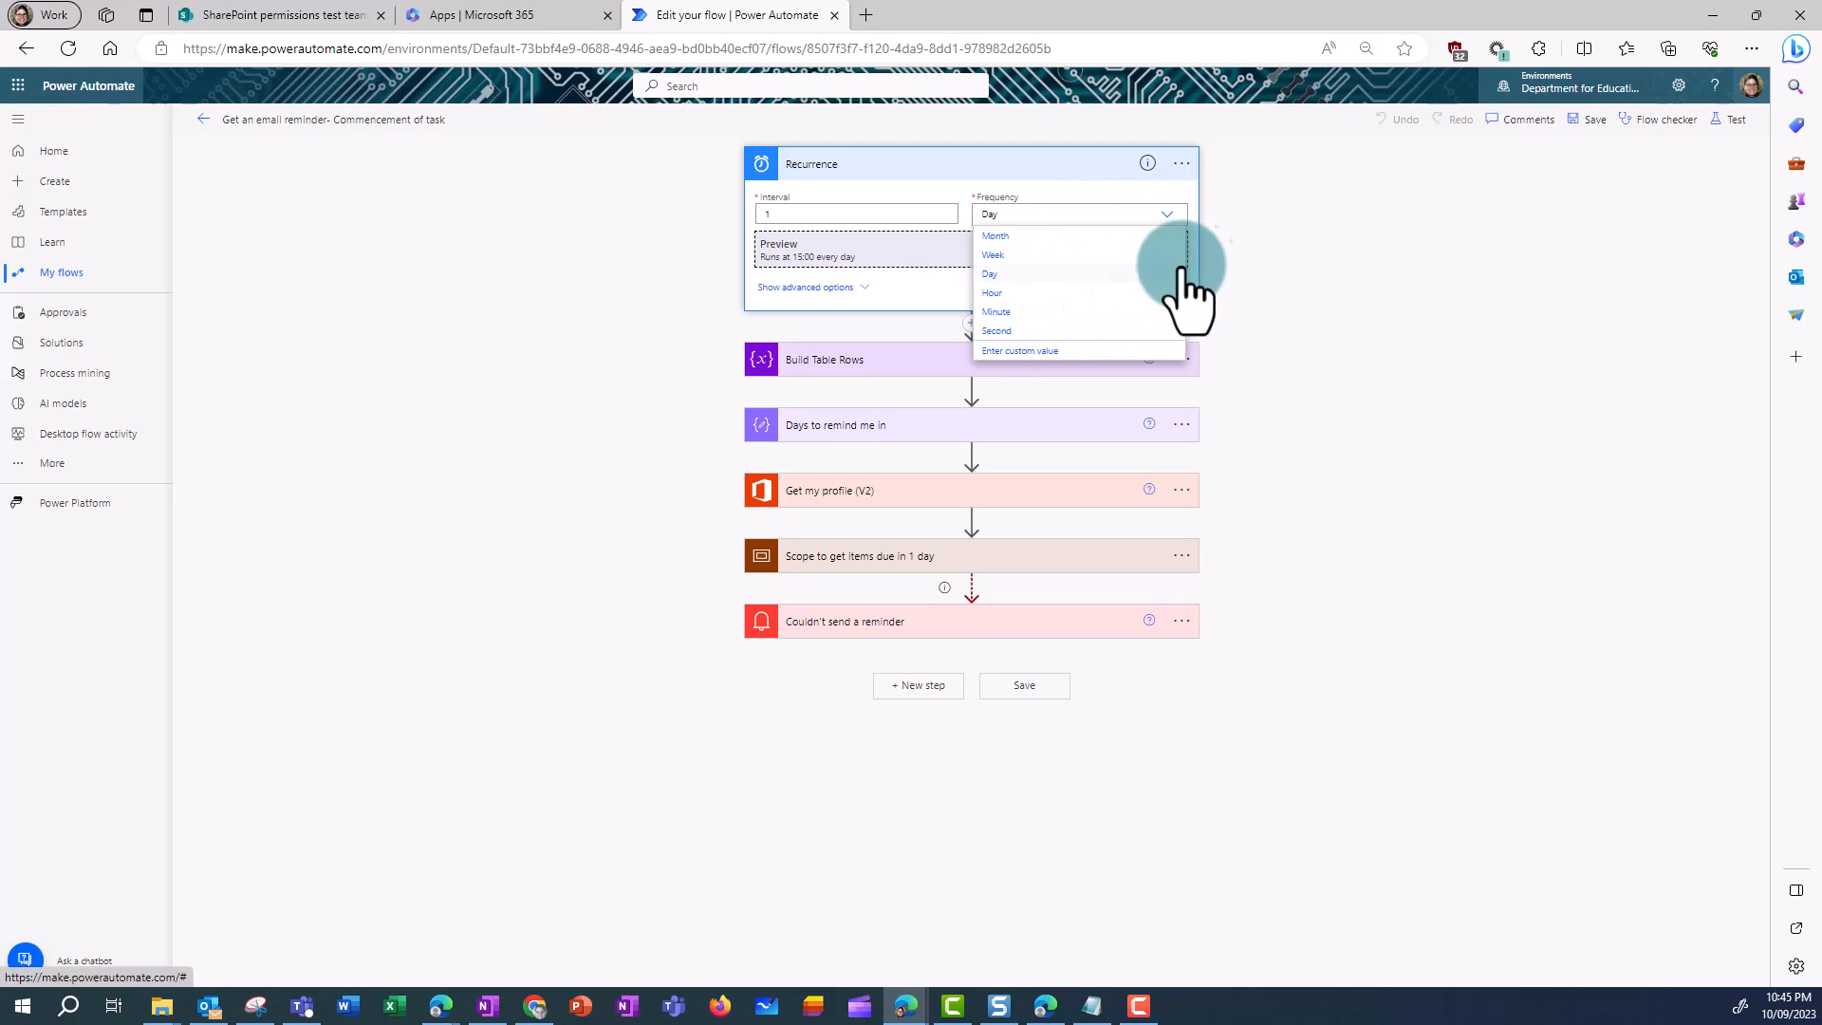
{"action": "left_click", "coordinate": [1297, 250]}
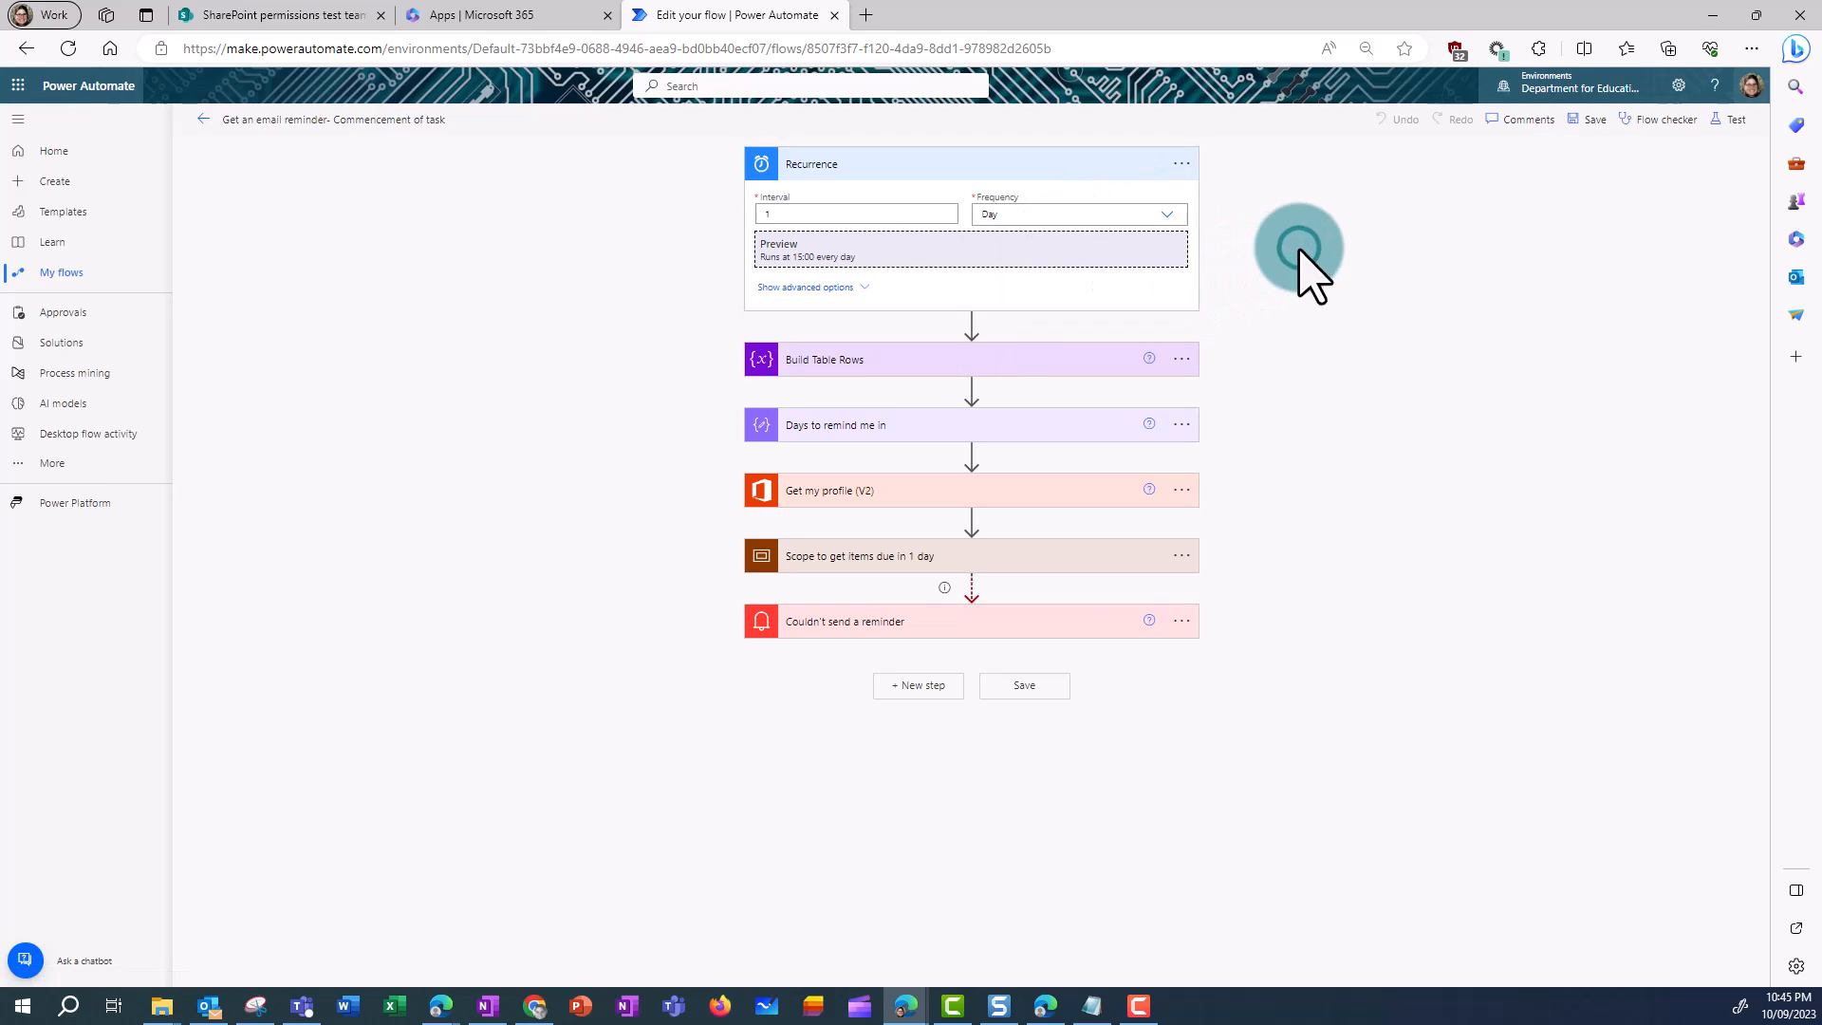
{"action": "left_click", "coordinate": [921, 361]}
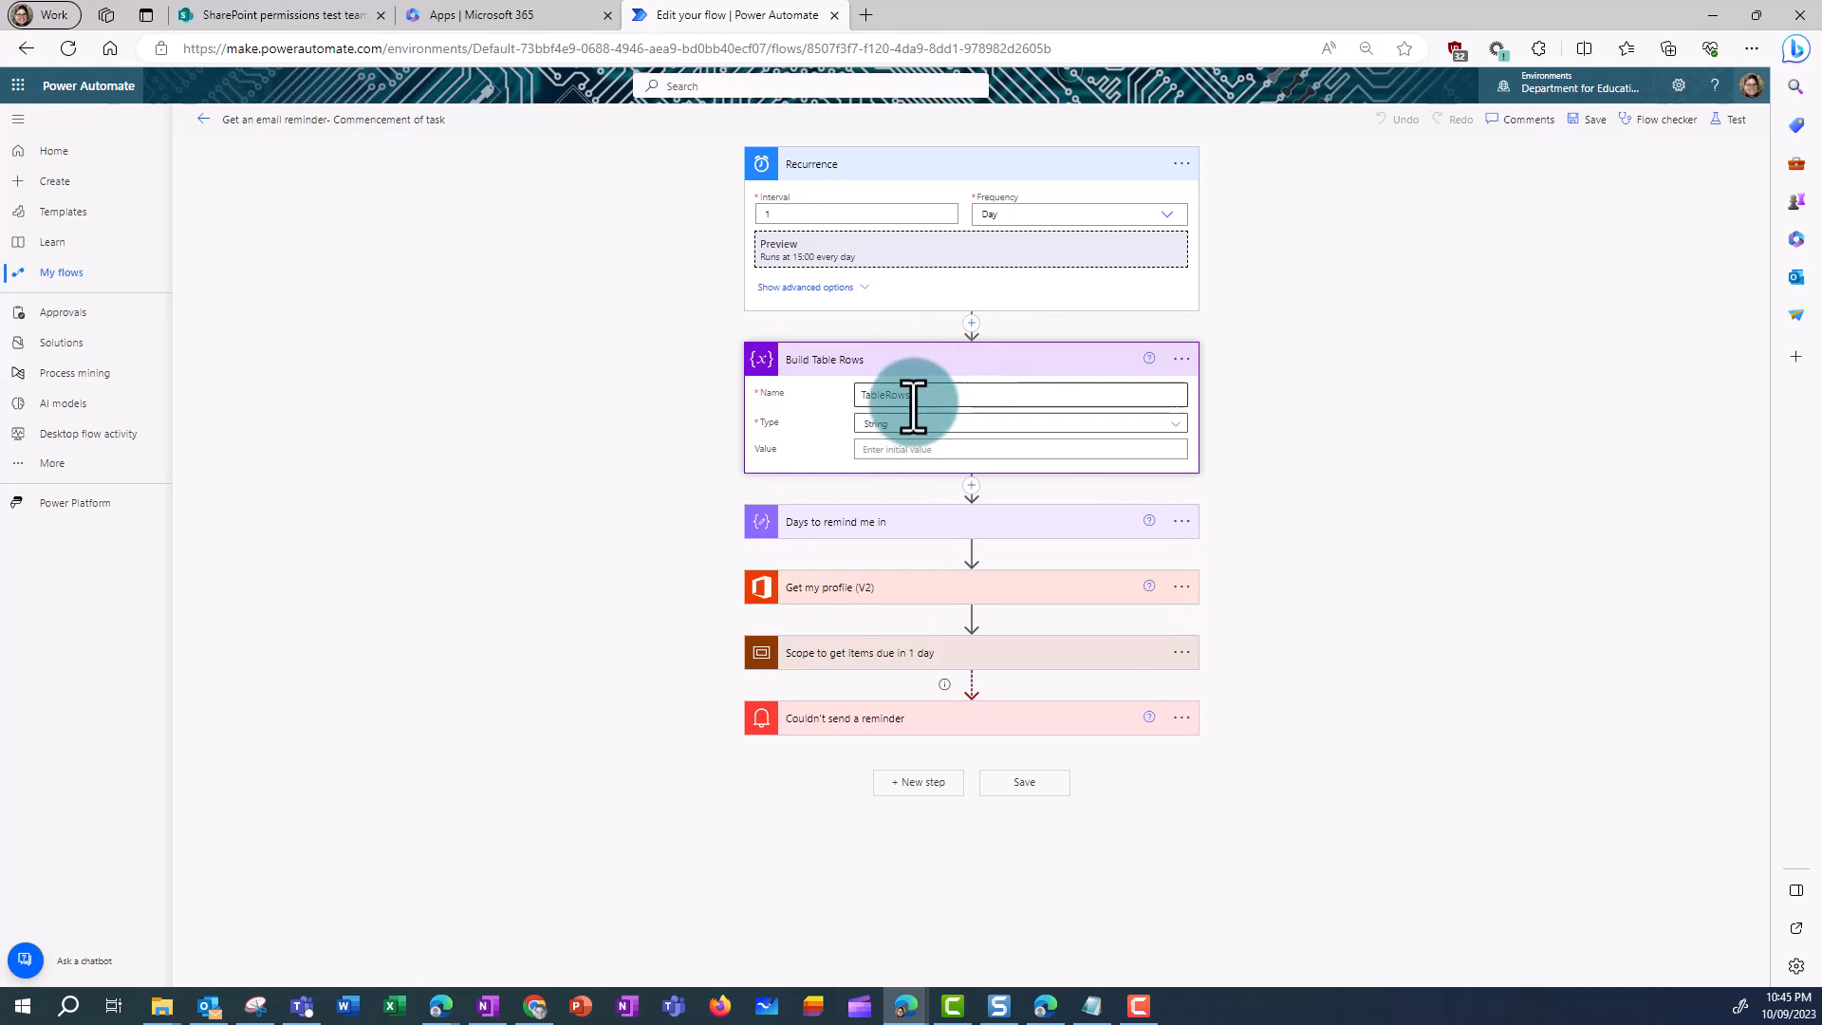
{"action": "left_click", "coordinate": [999, 517]}
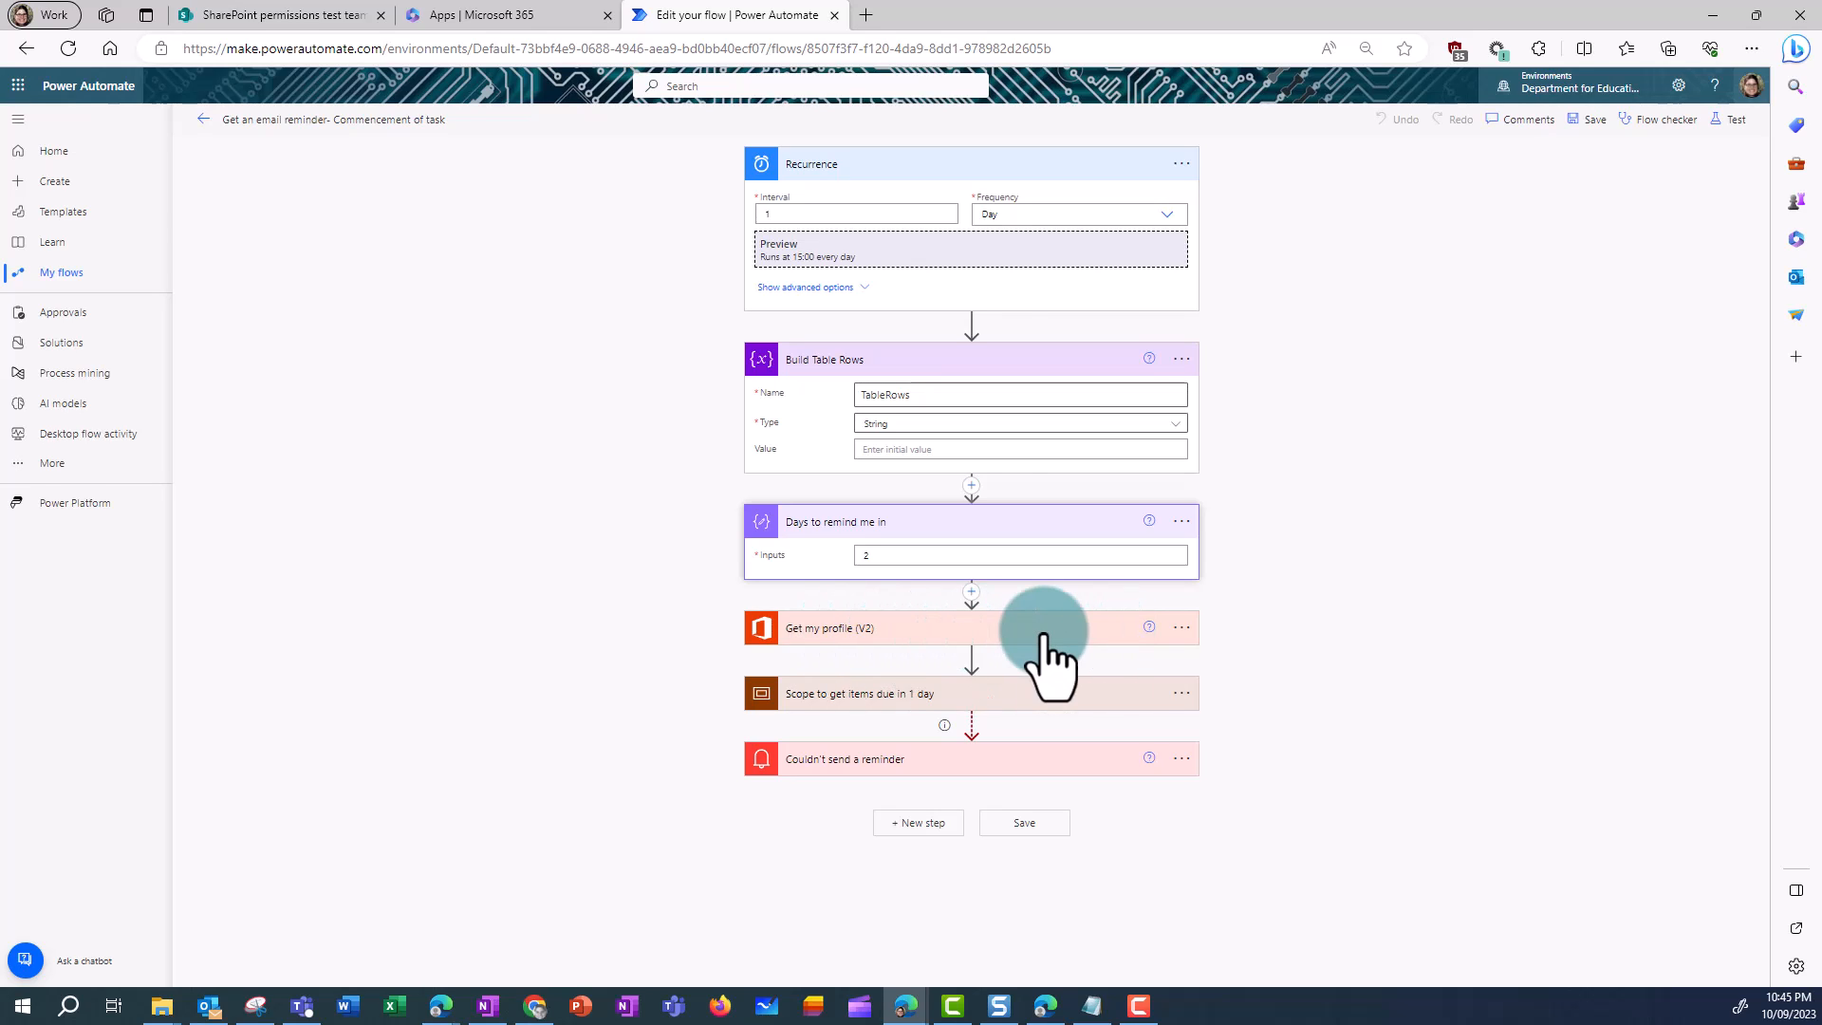
- Delete the Get my profile (V2) action from the flow
{"action": "left_click", "coordinate": [1183, 628]}
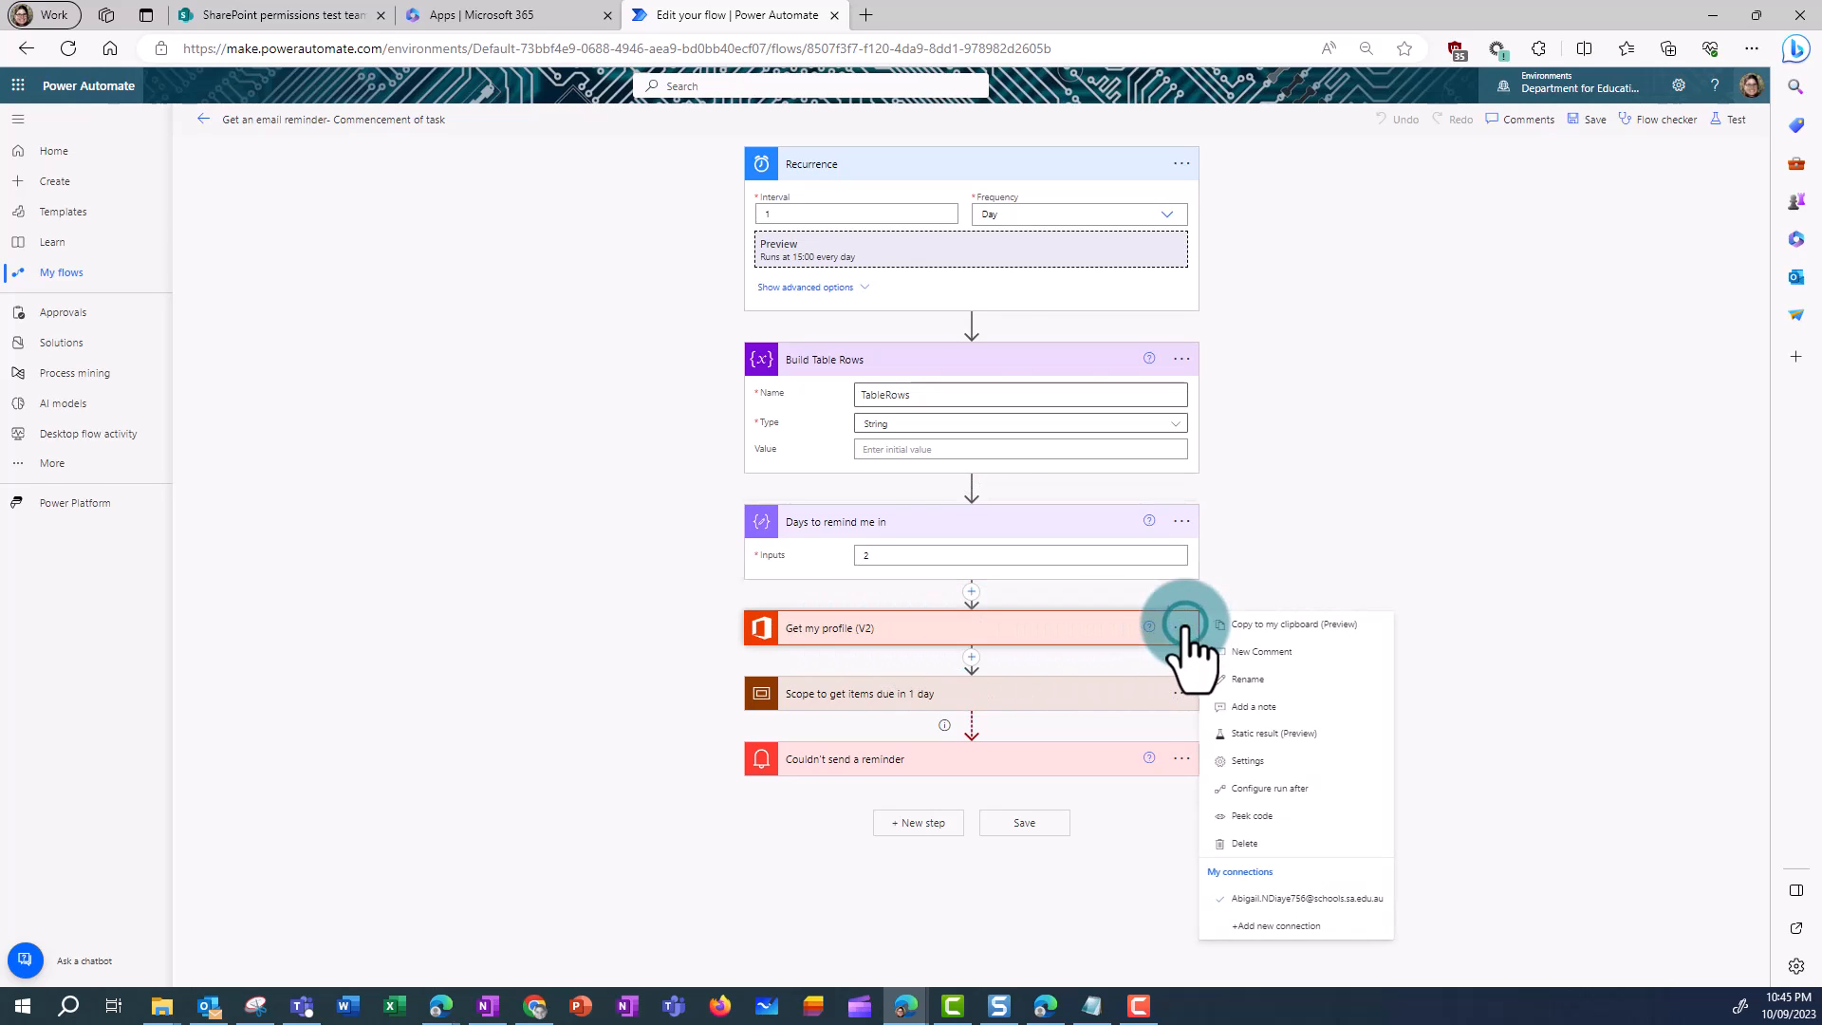
{"action": "left_click", "coordinate": [1245, 844]}
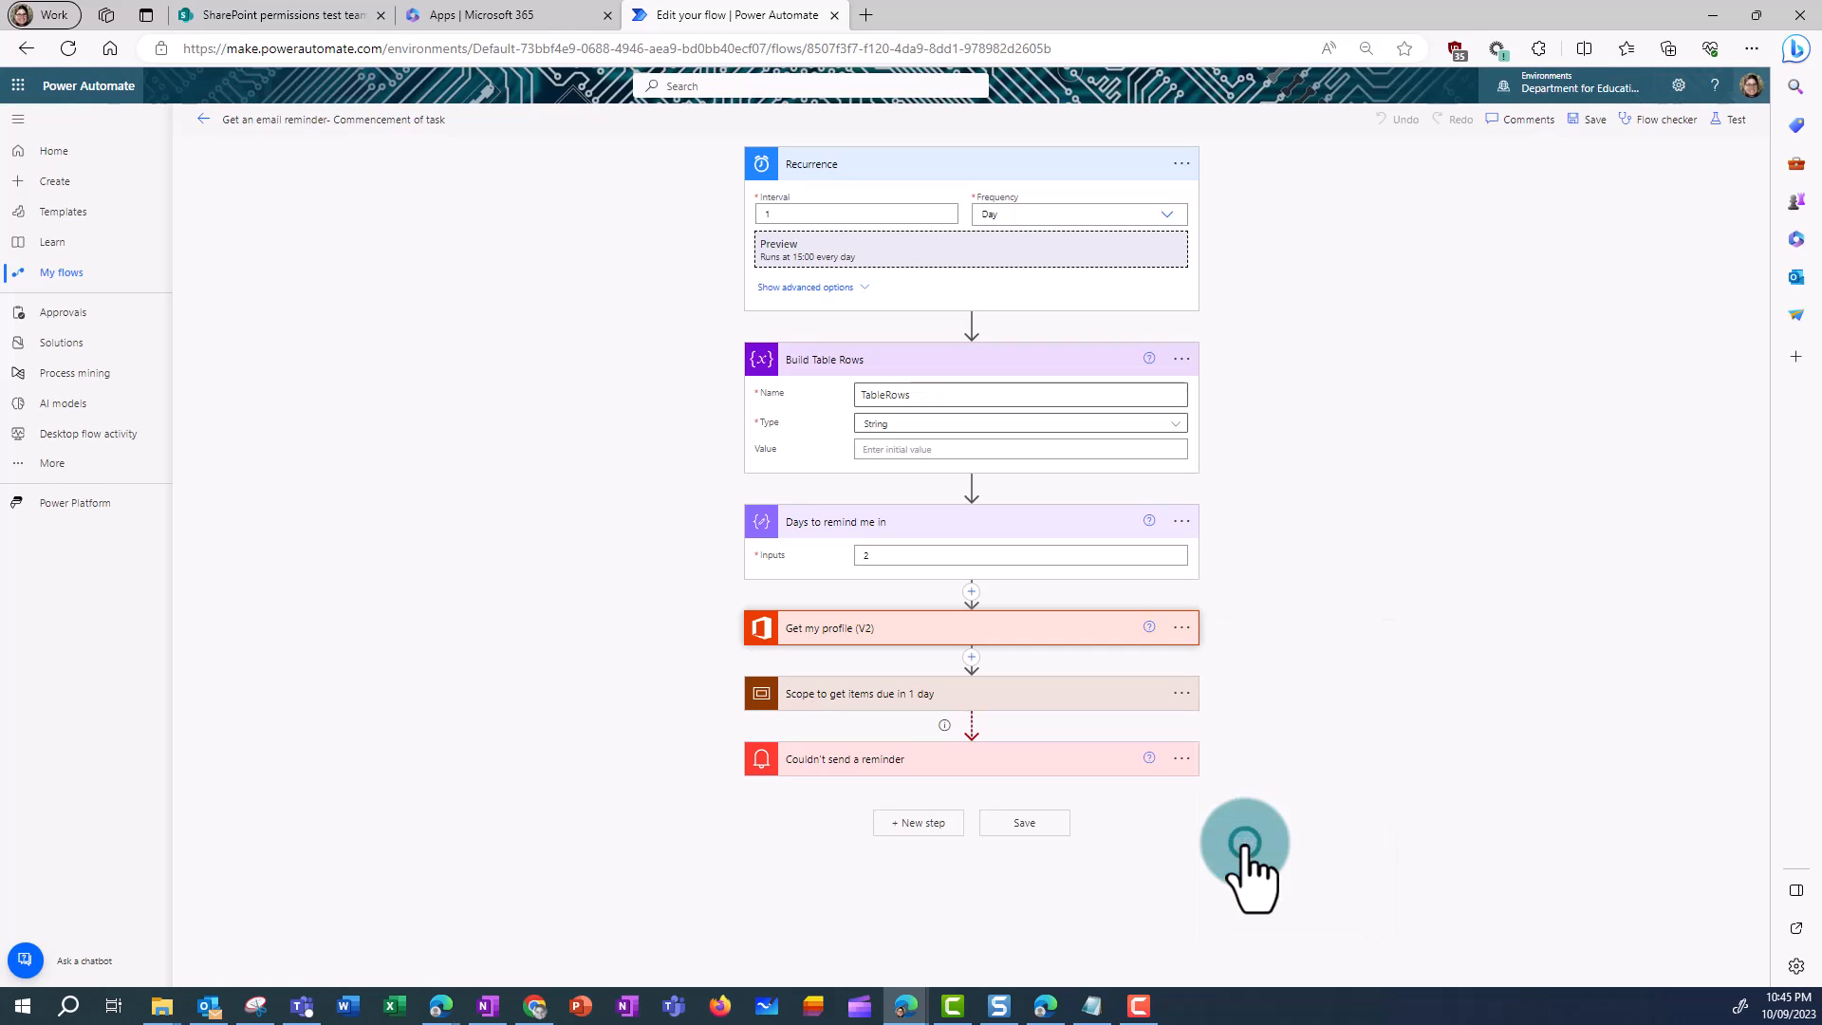
{"action": "left_click", "coordinate": [895, 562]}
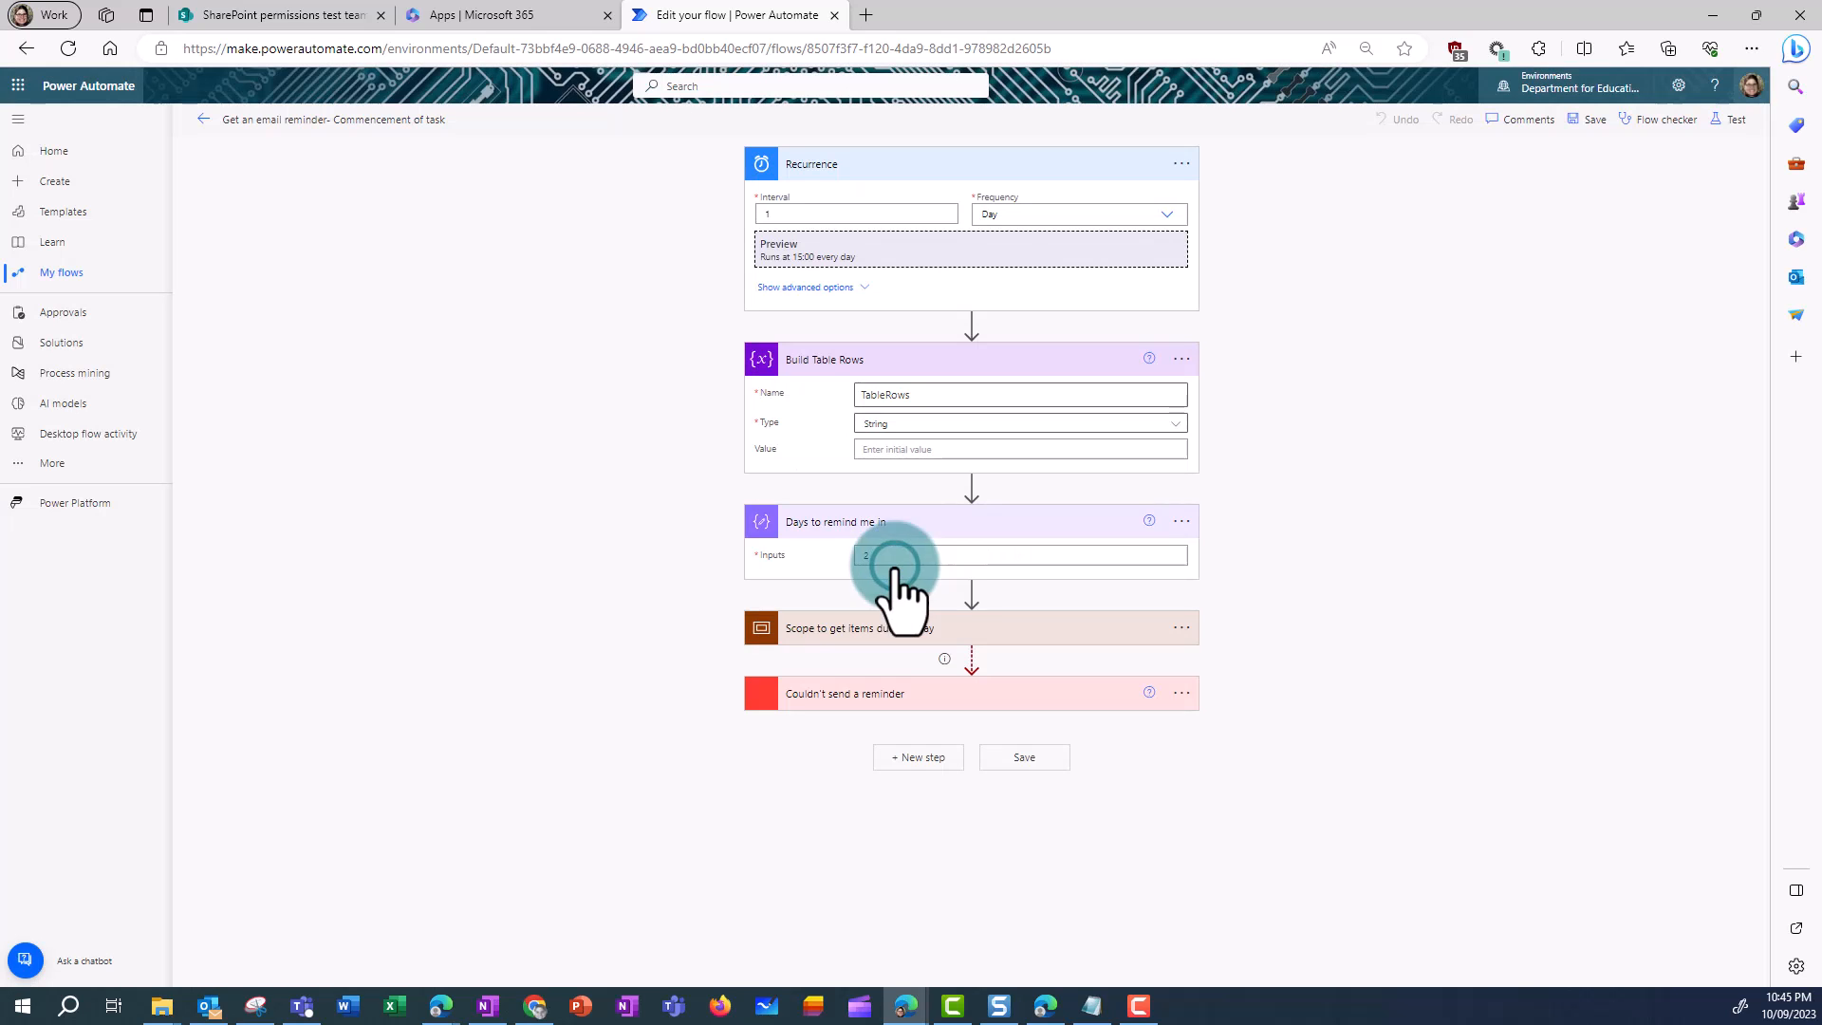
- Add a Send an email (V2) action between Apply to each and Send me a reminder email in the scope's If no branch
{"action": "left_click", "coordinate": [873, 629]}
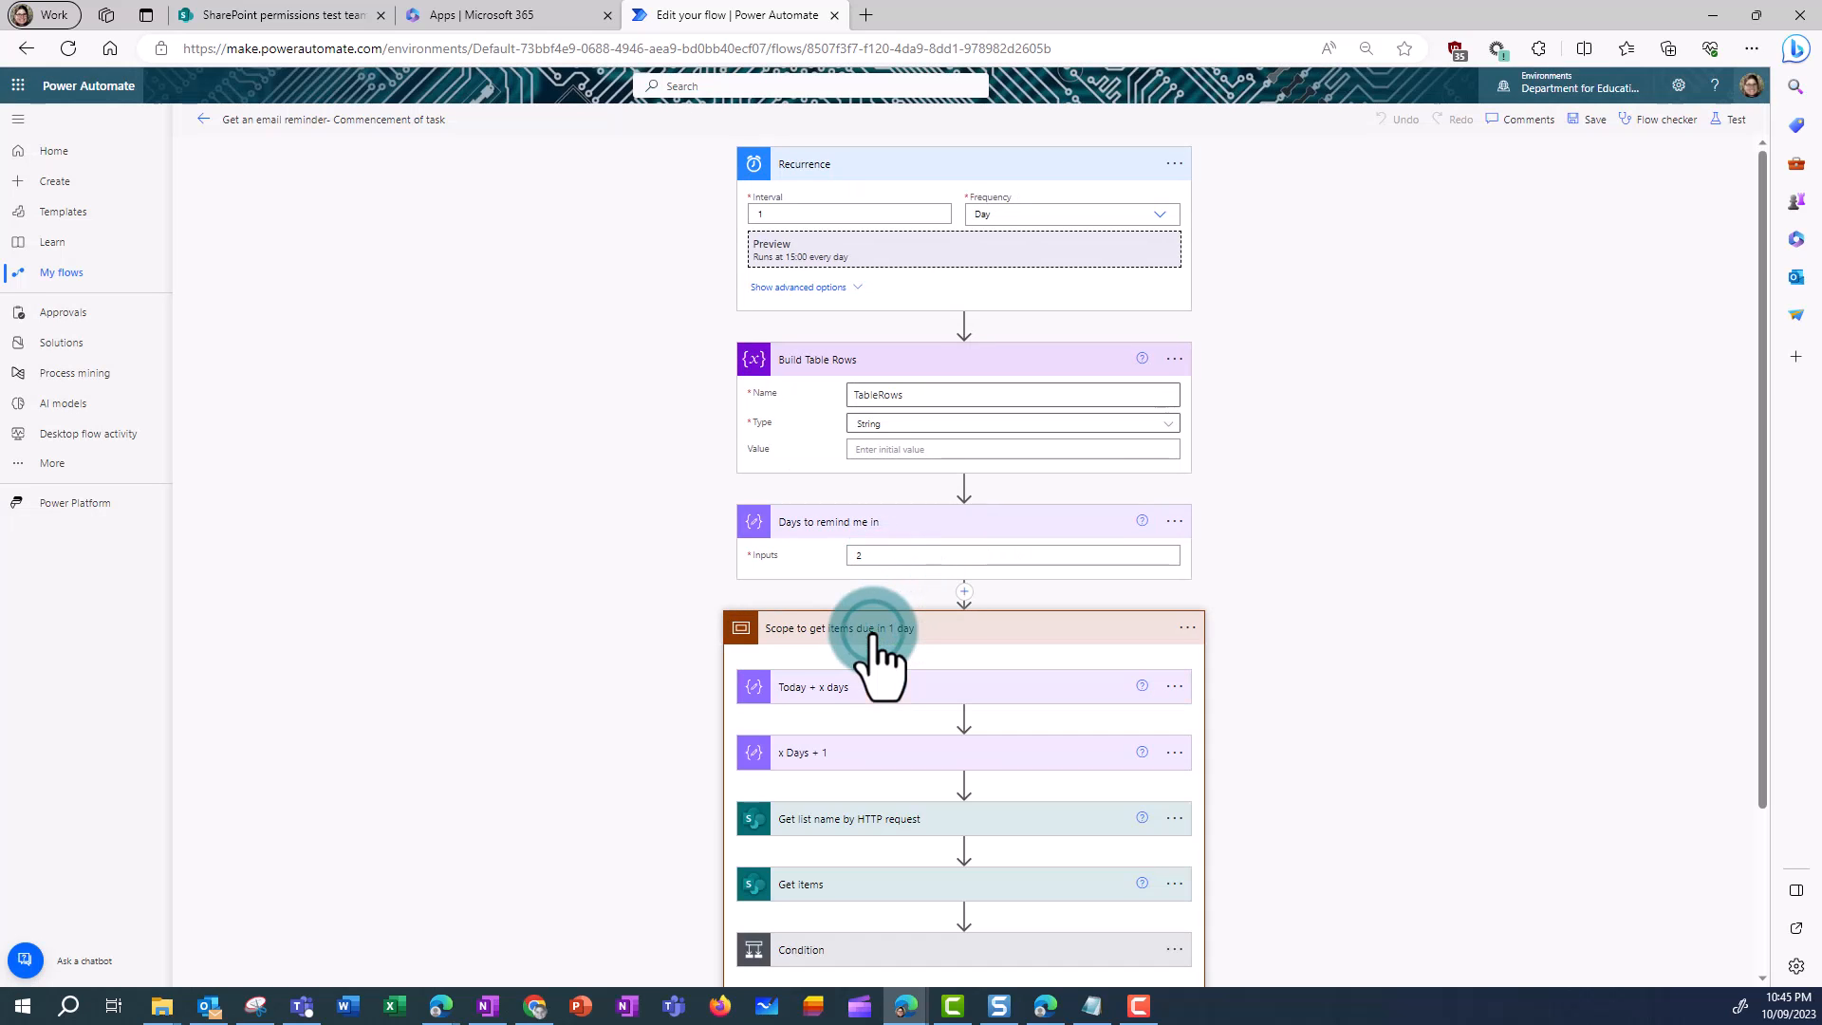
{"action": "scroll", "coordinate": [1308, 723], "scroll_direction": "down", "scroll_amount": 2}
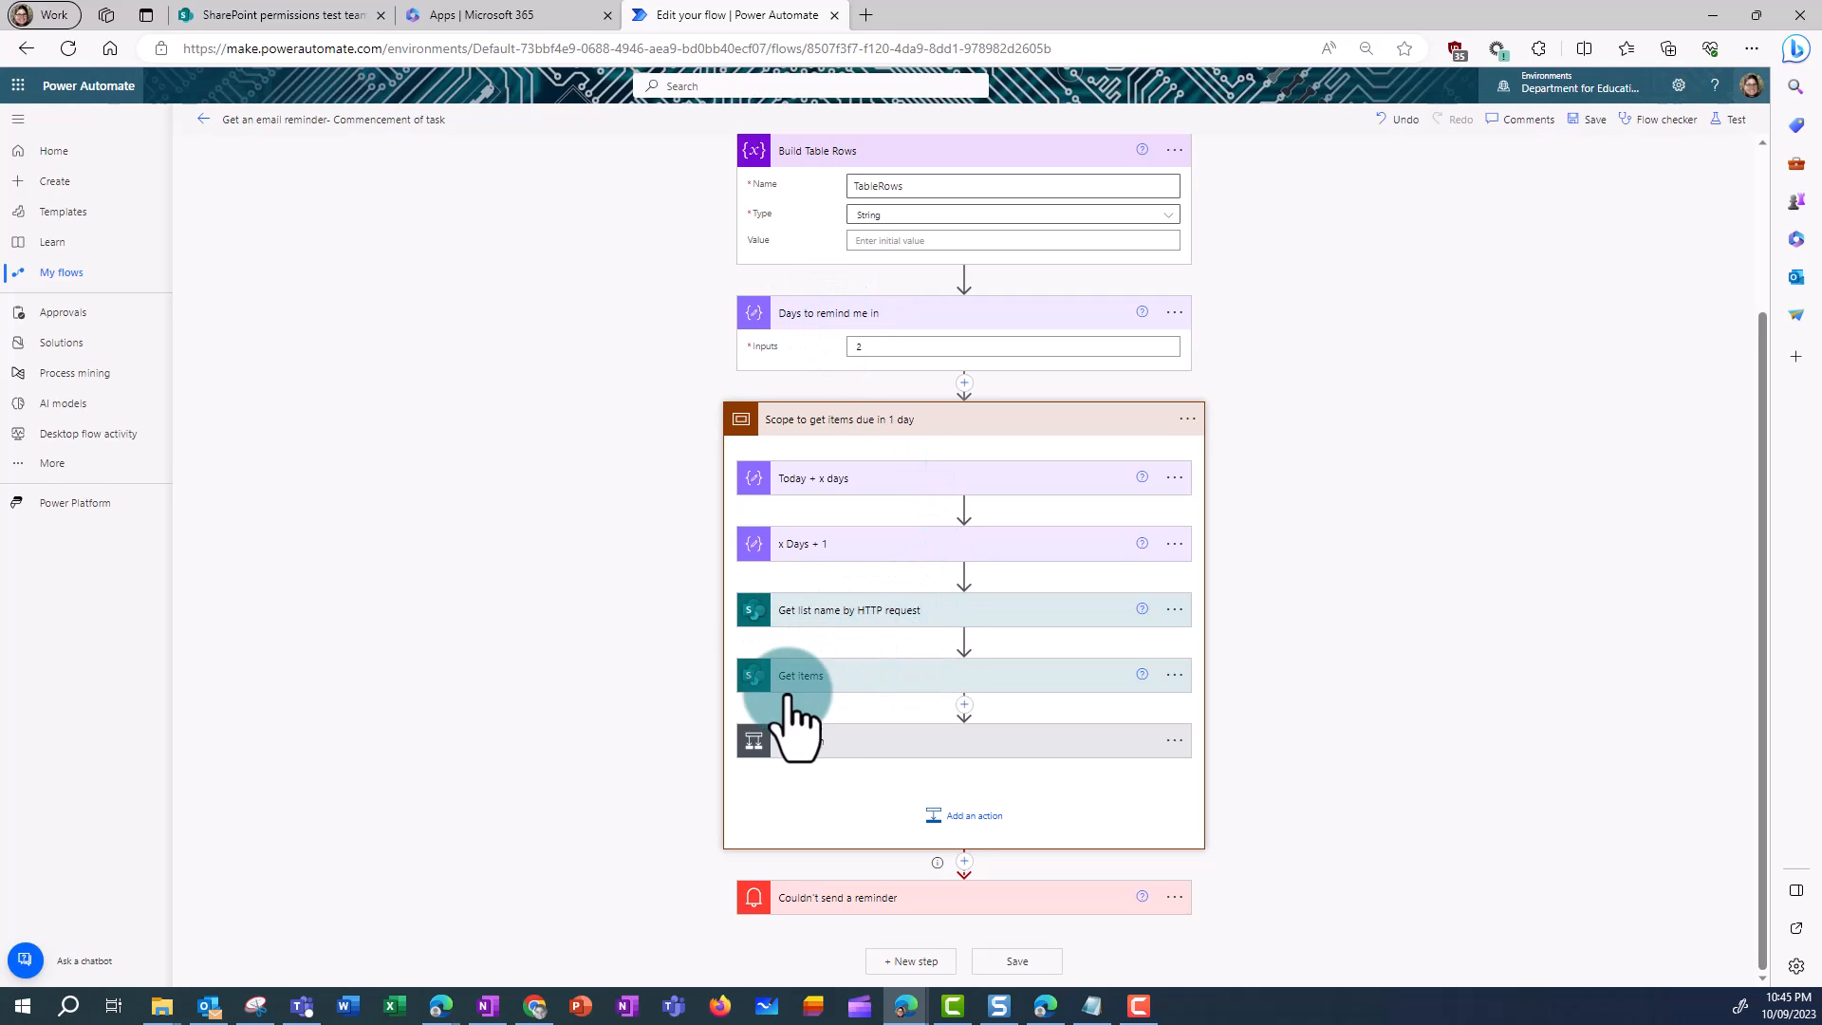
{"action": "left_click", "coordinate": [836, 740]}
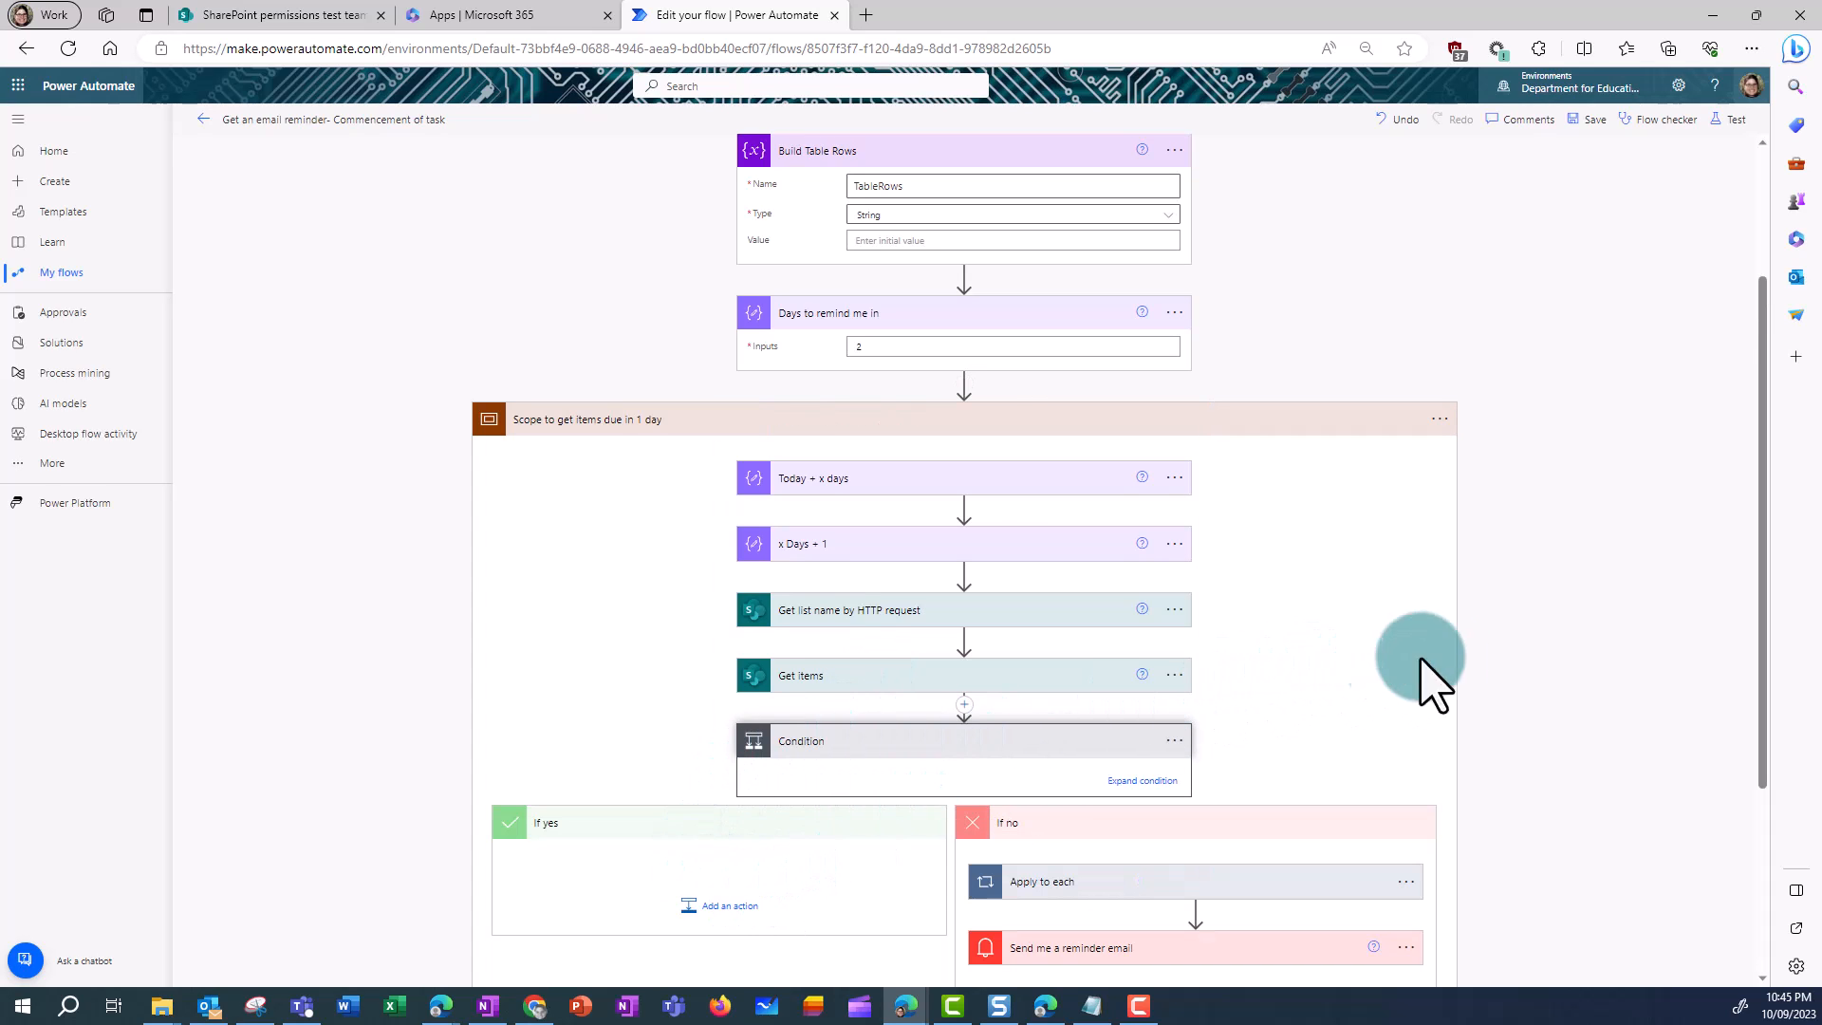
{"action": "scroll", "coordinate": [1538, 660], "scroll_direction": "down", "scroll_amount": 3}
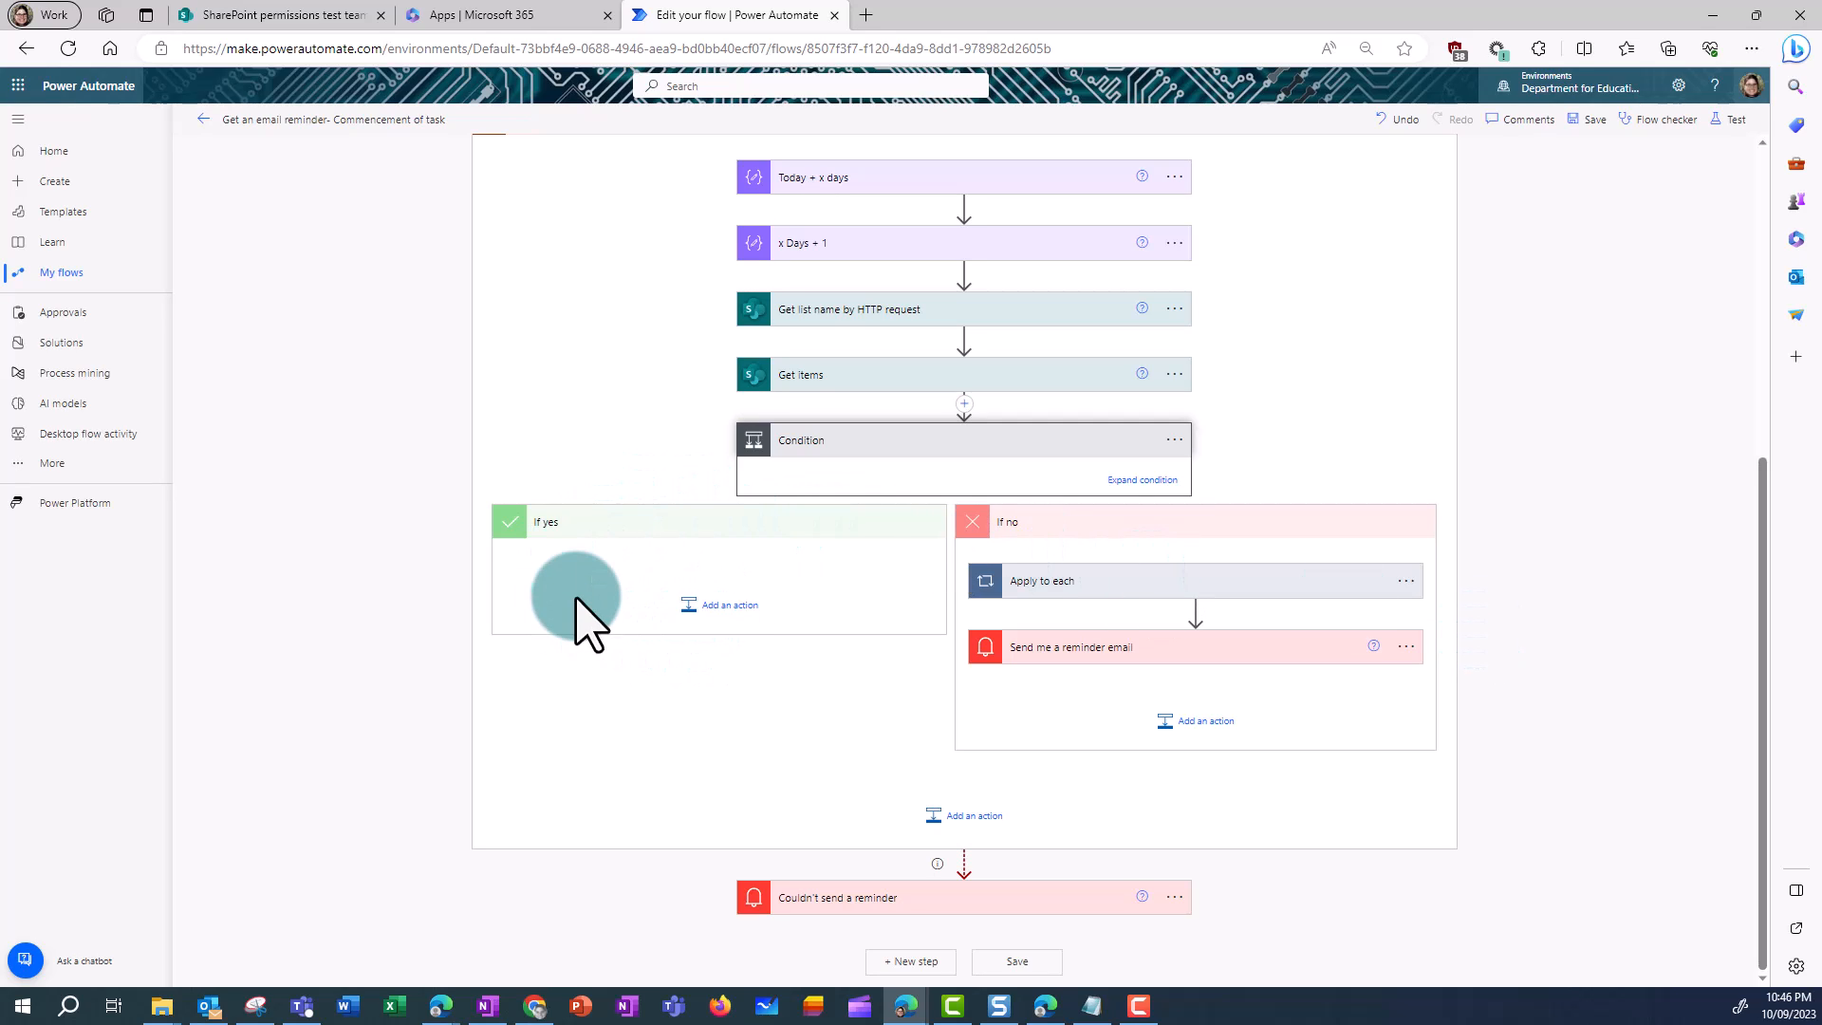
{"action": "left_click", "coordinate": [1177, 584]}
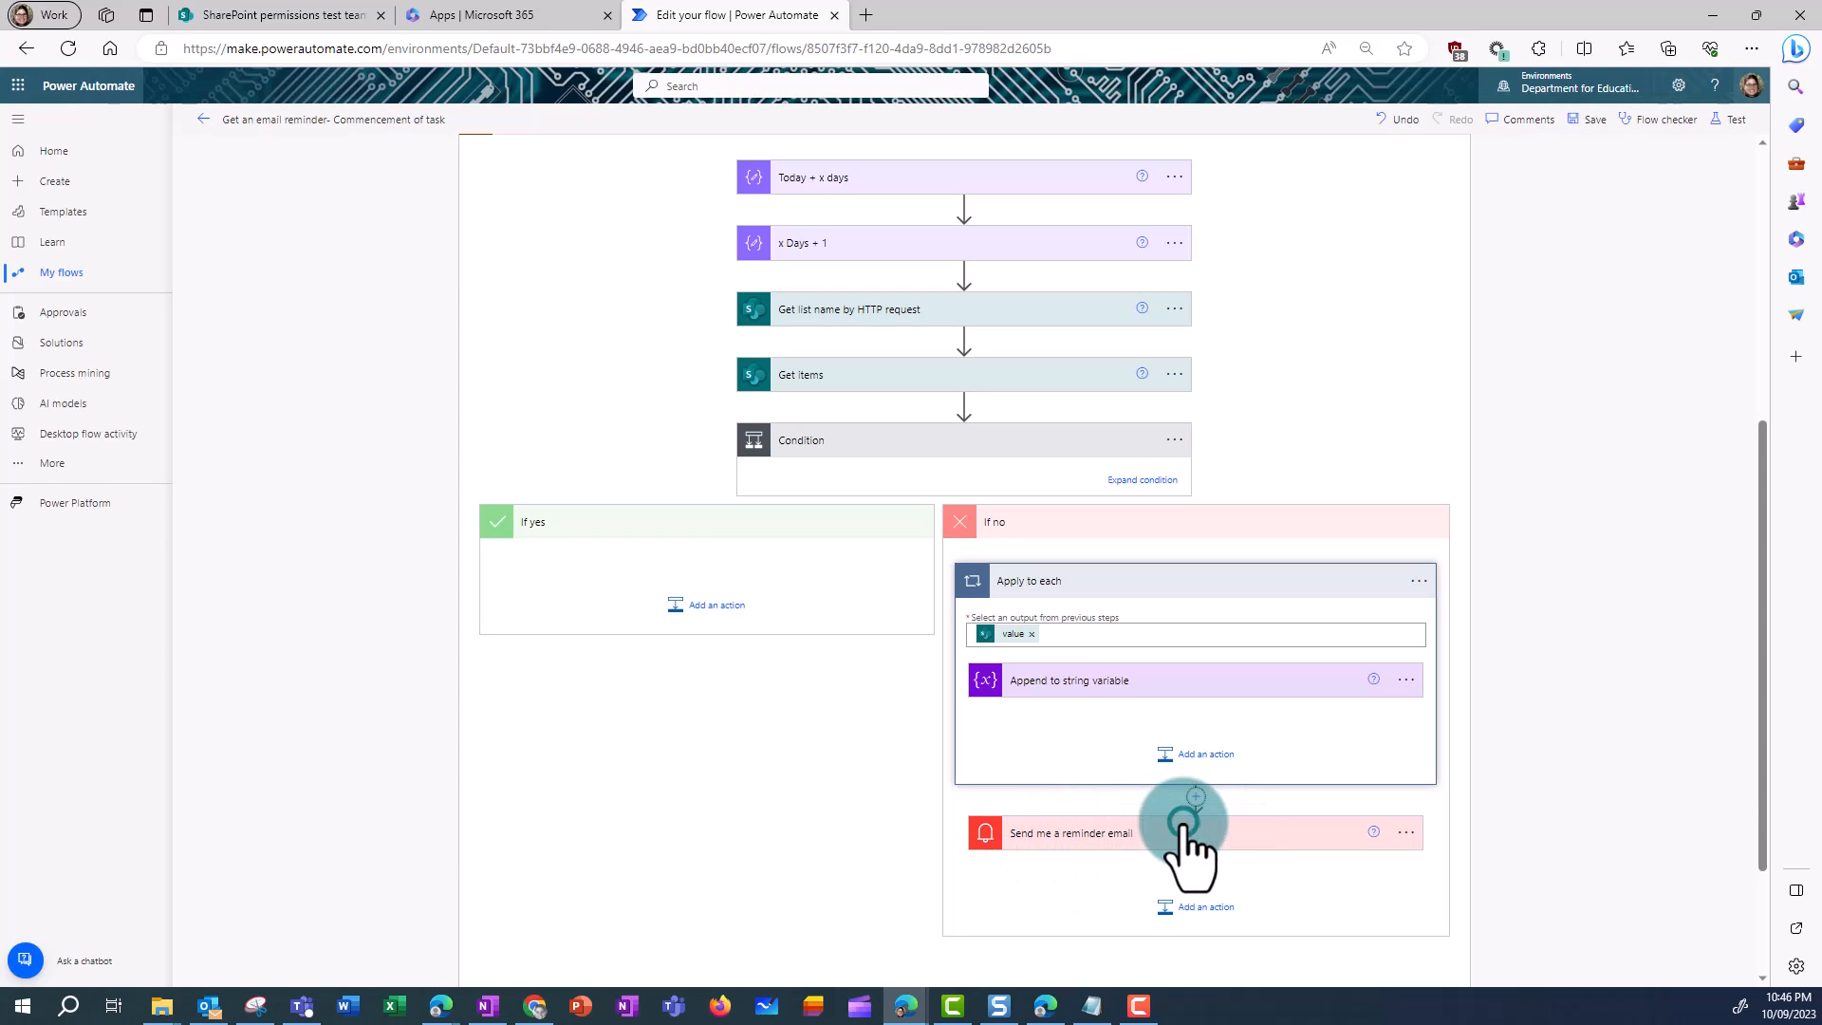
{"action": "type", "text": "send an"}
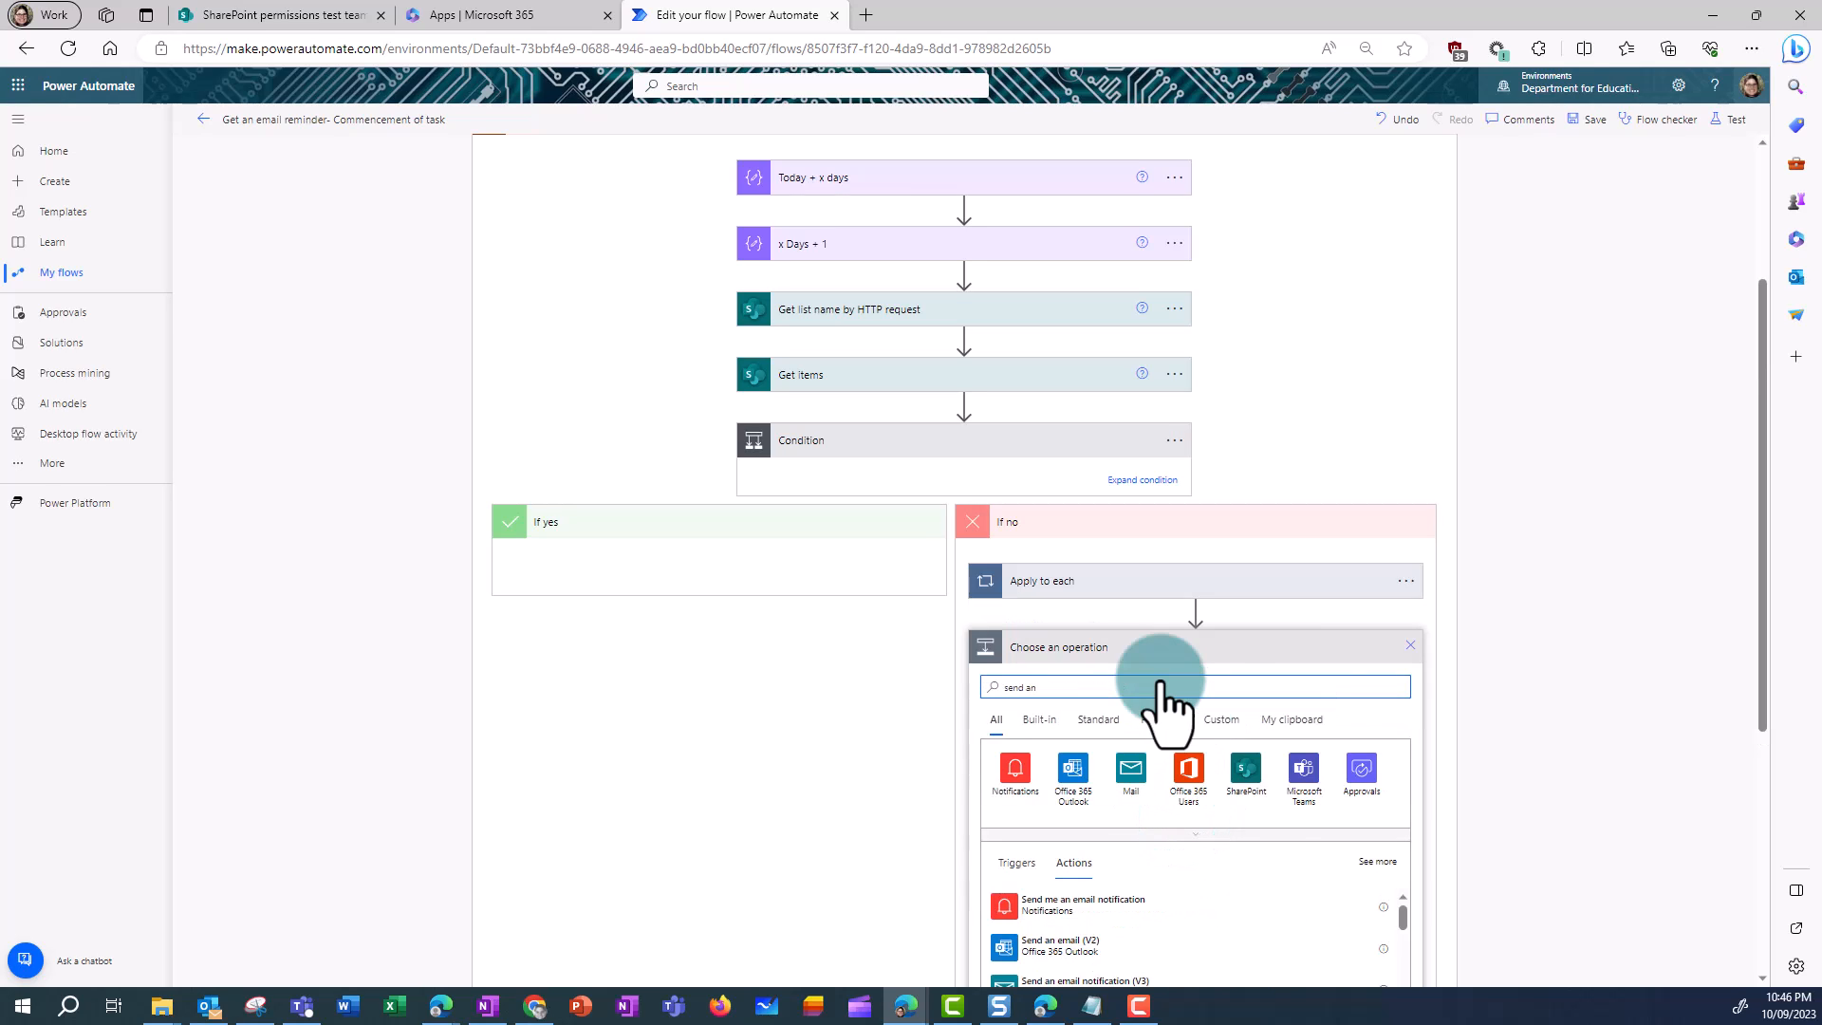
{"action": "left_click", "coordinate": [1081, 948]}
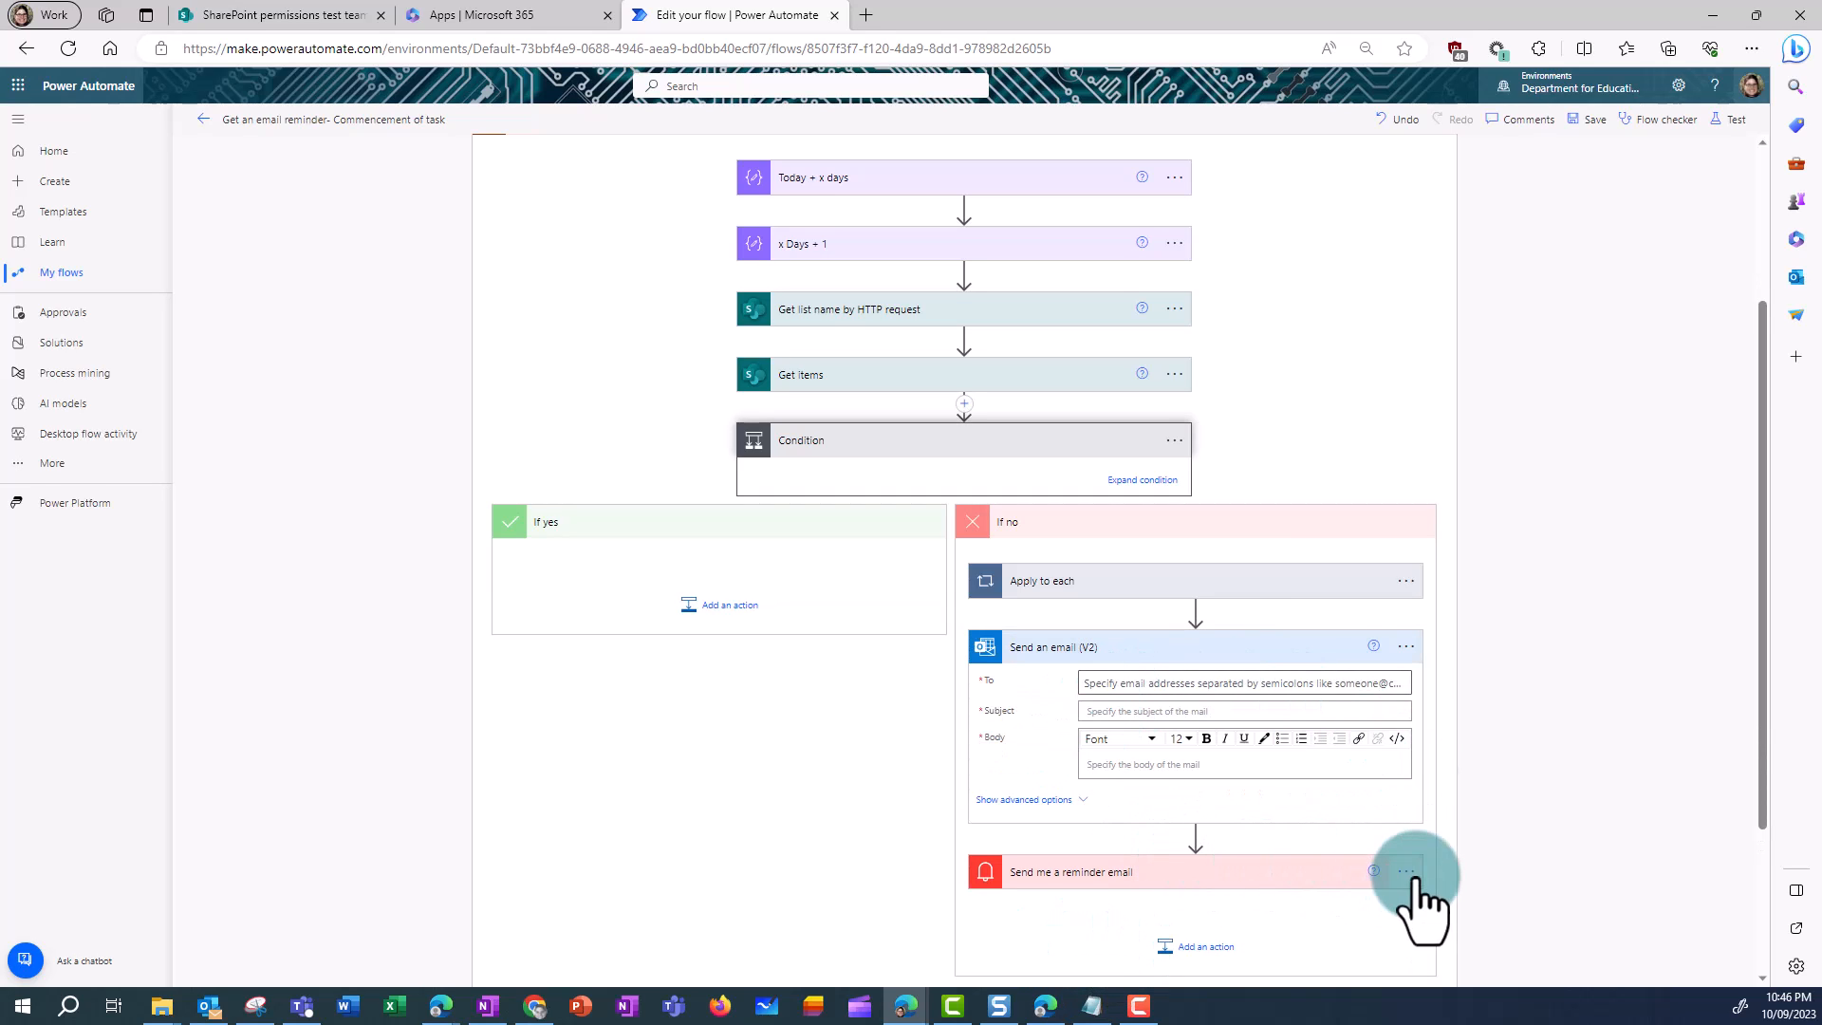
- Check the contents of the Send me a reminder email action and delete it from the If no branch
{"action": "left_click", "coordinate": [1238, 873]}
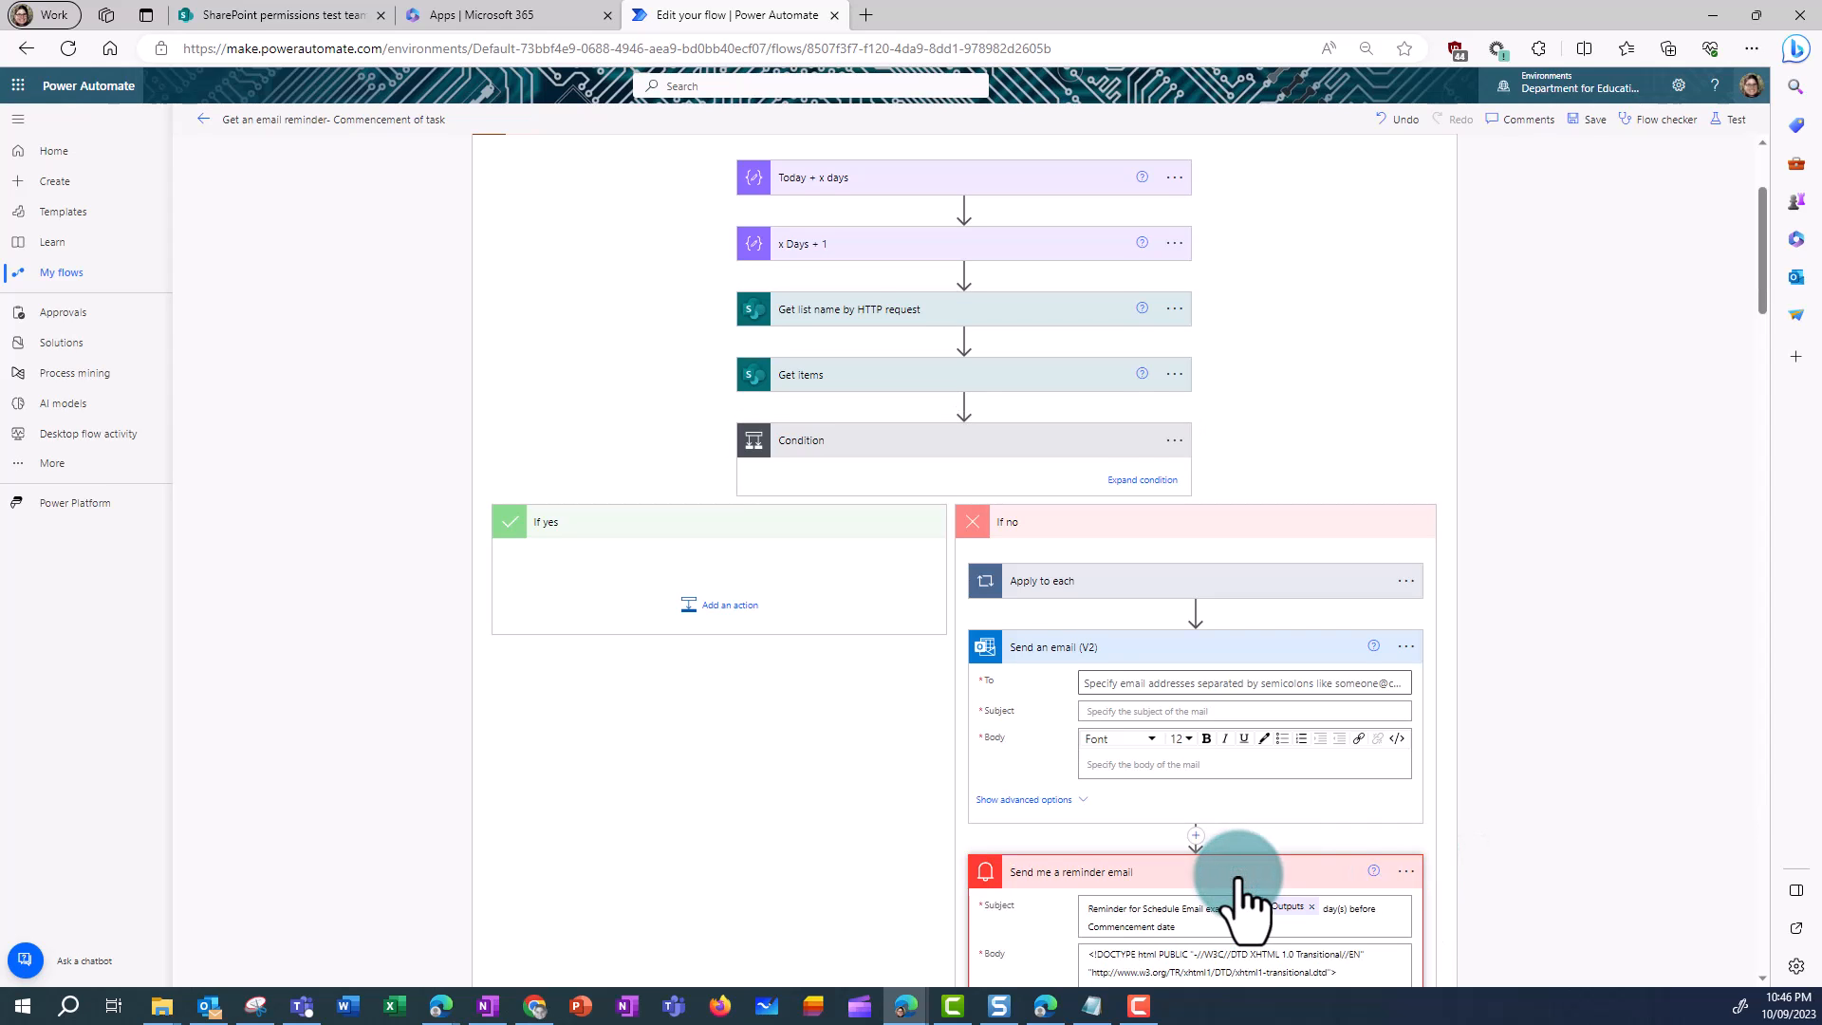
{"action": "scroll", "coordinate": [1243, 902], "scroll_direction": "down", "scroll_amount": 1}
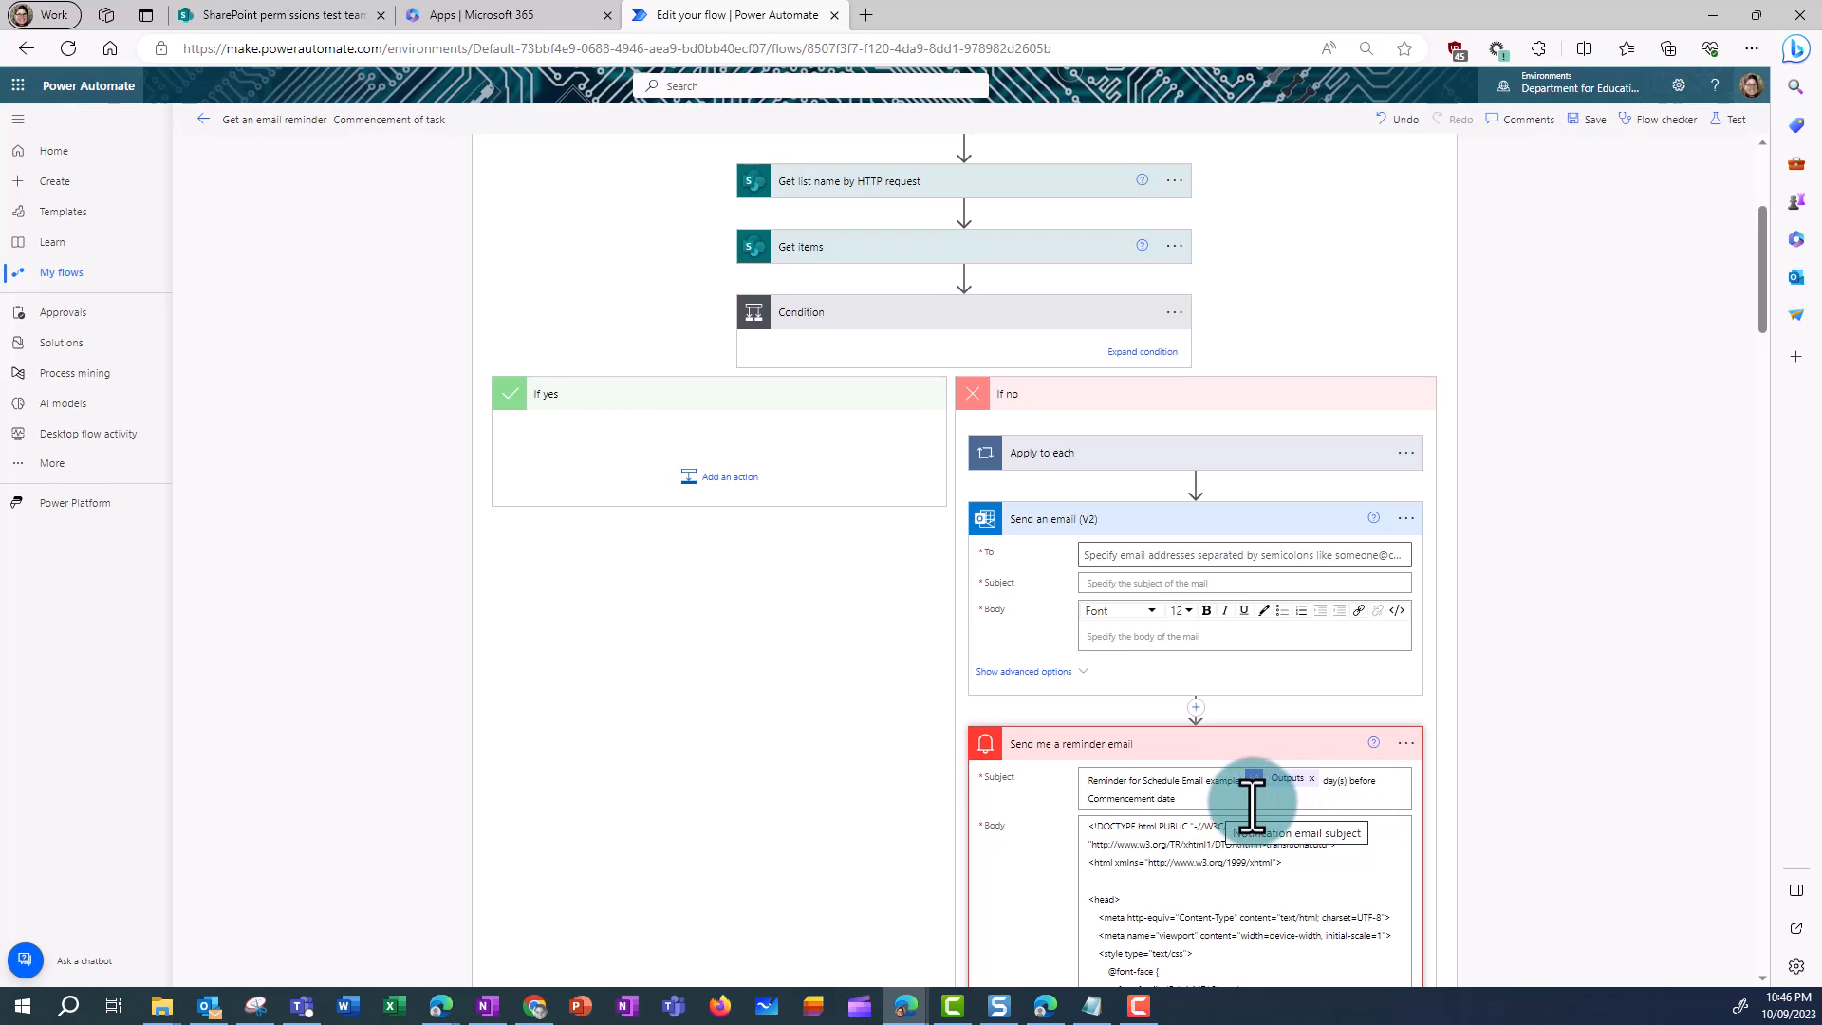
{"action": "left_click", "coordinate": [1407, 739]}
{"action": "left_click", "coordinate": [1470, 885]}
{"action": "left_click", "coordinate": [895, 561]}
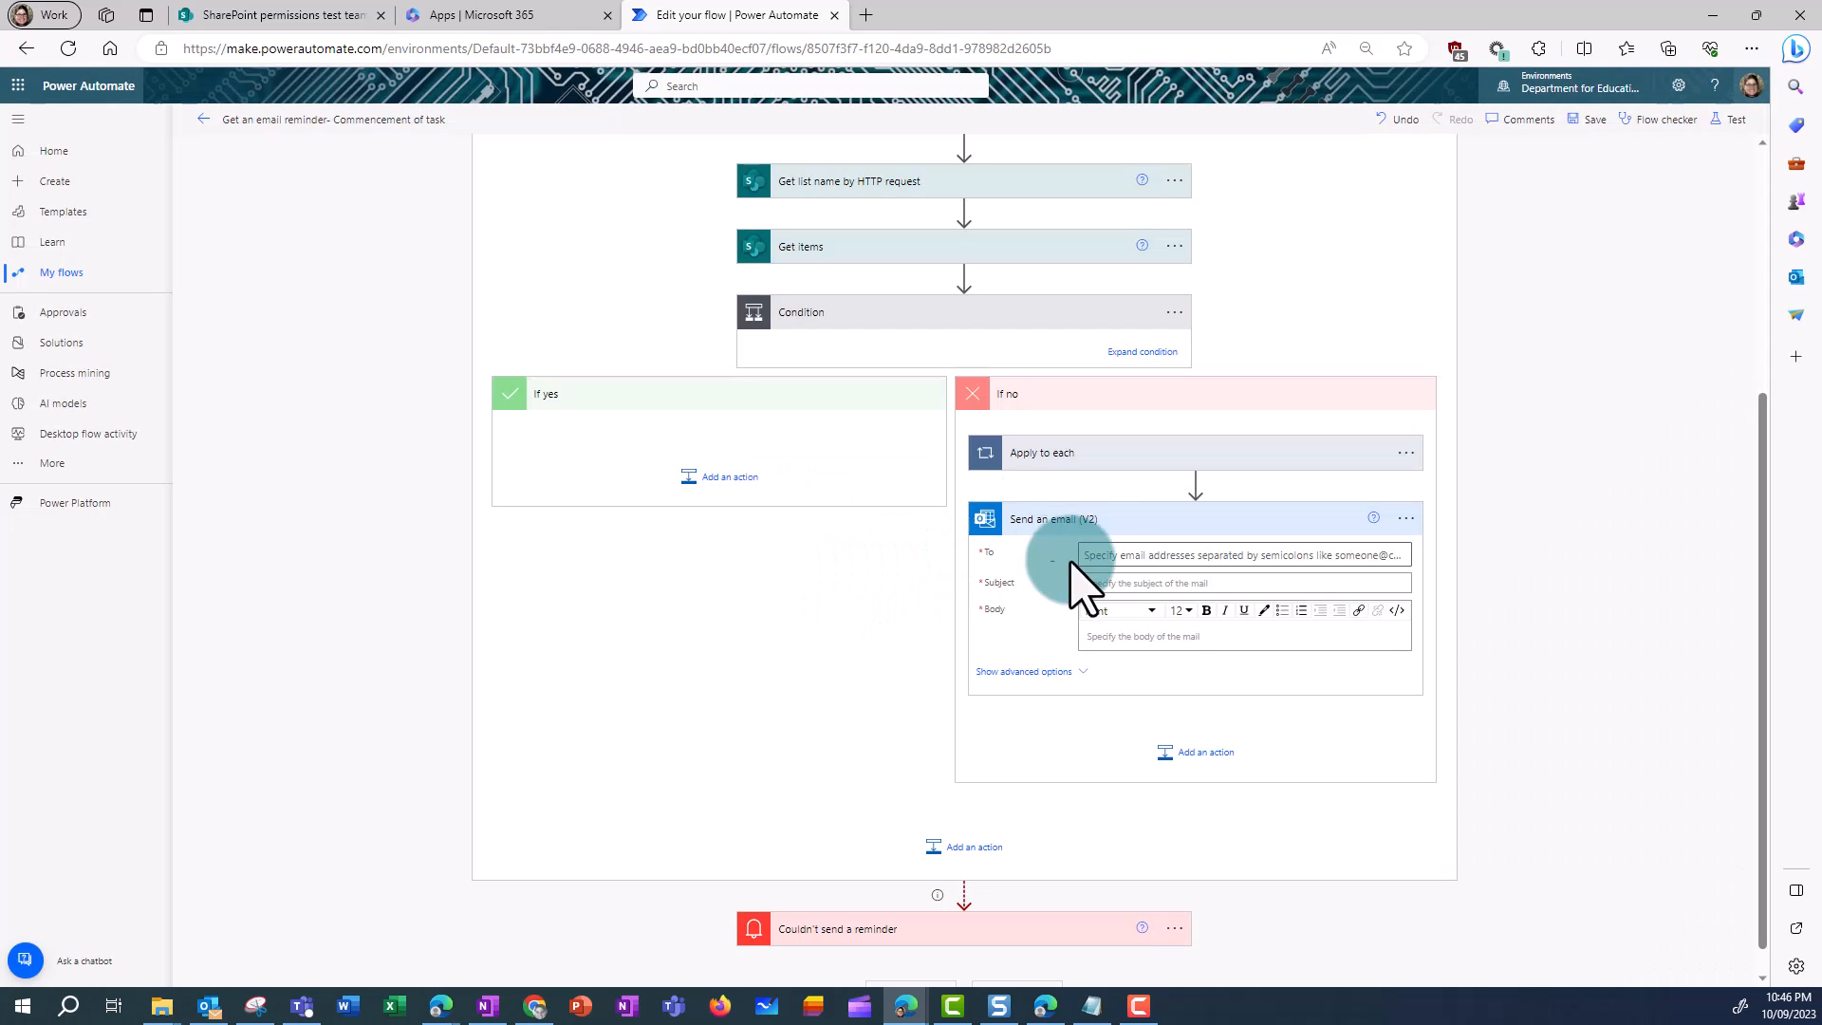
- Set the recipient of the Send an email (V2) action to the Assigned to Email dynamic value from Get items
{"action": "left_click", "coordinate": [1096, 555]}
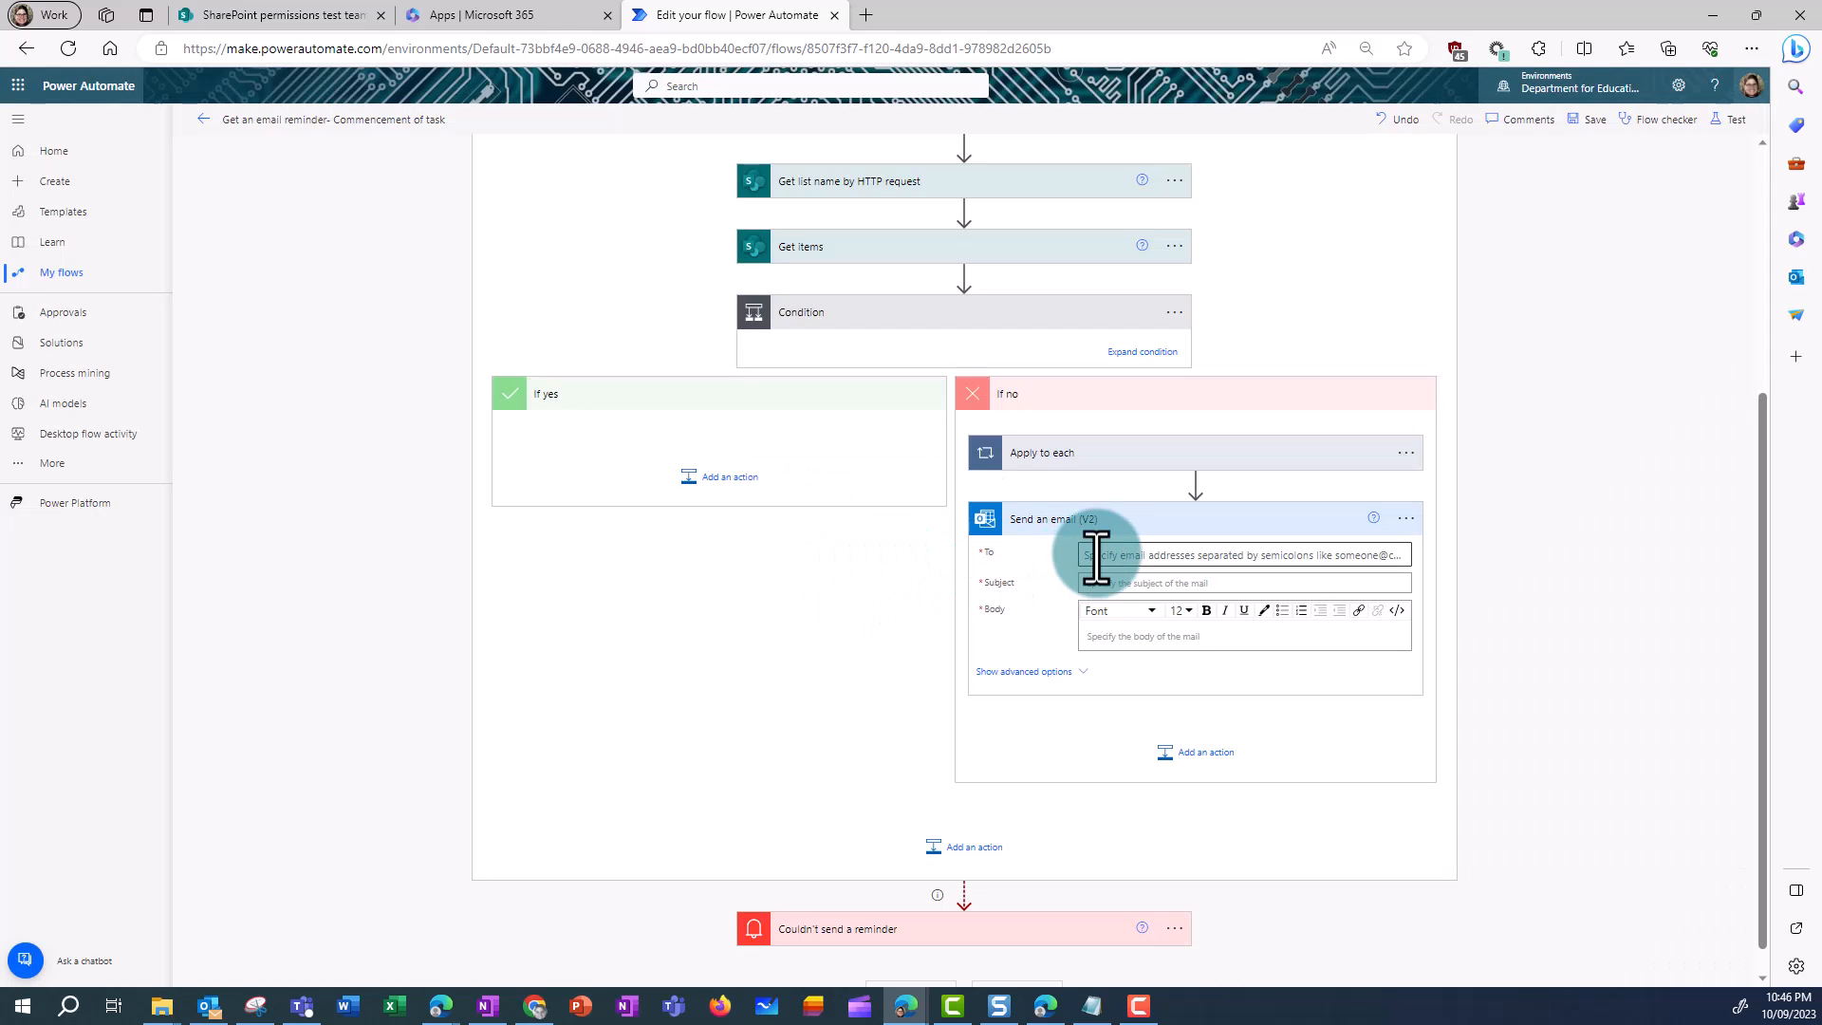
{"action": "left_click", "coordinate": [1354, 599]}
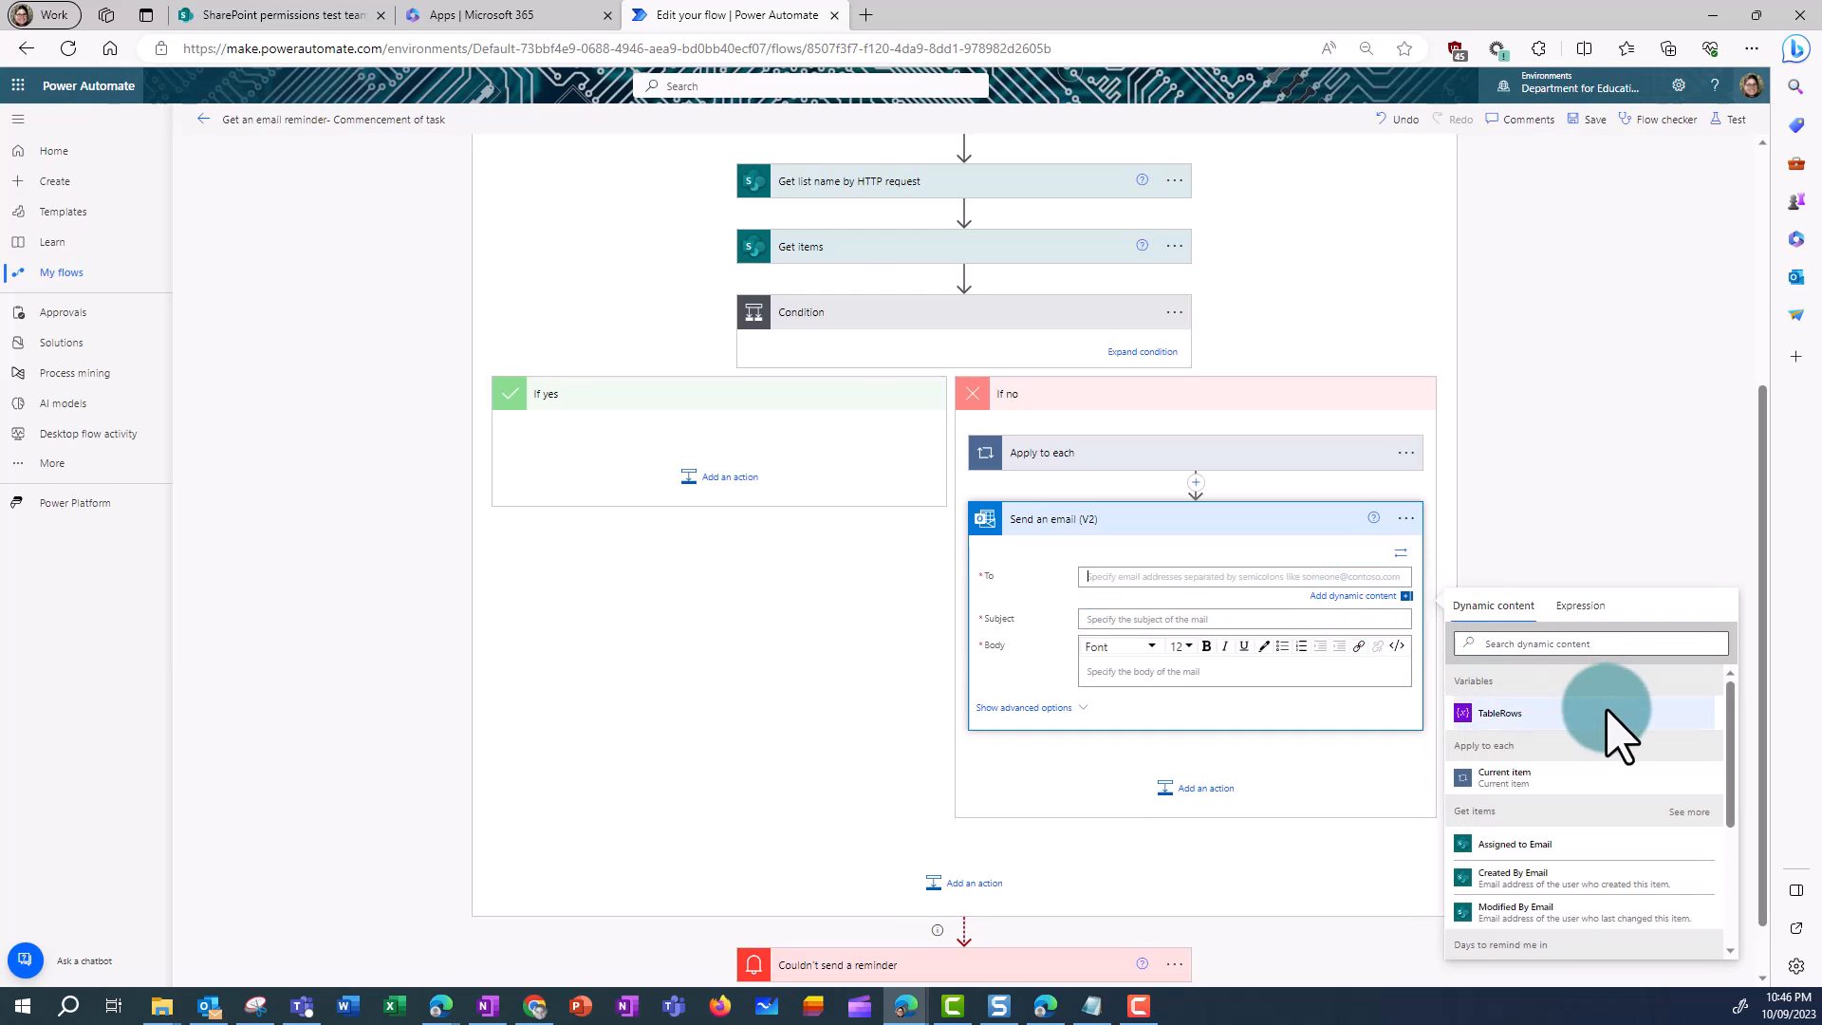
{"action": "scroll", "coordinate": [1616, 730], "scroll_direction": "down", "scroll_amount": 1}
{"action": "left_click", "coordinate": [1510, 800]}
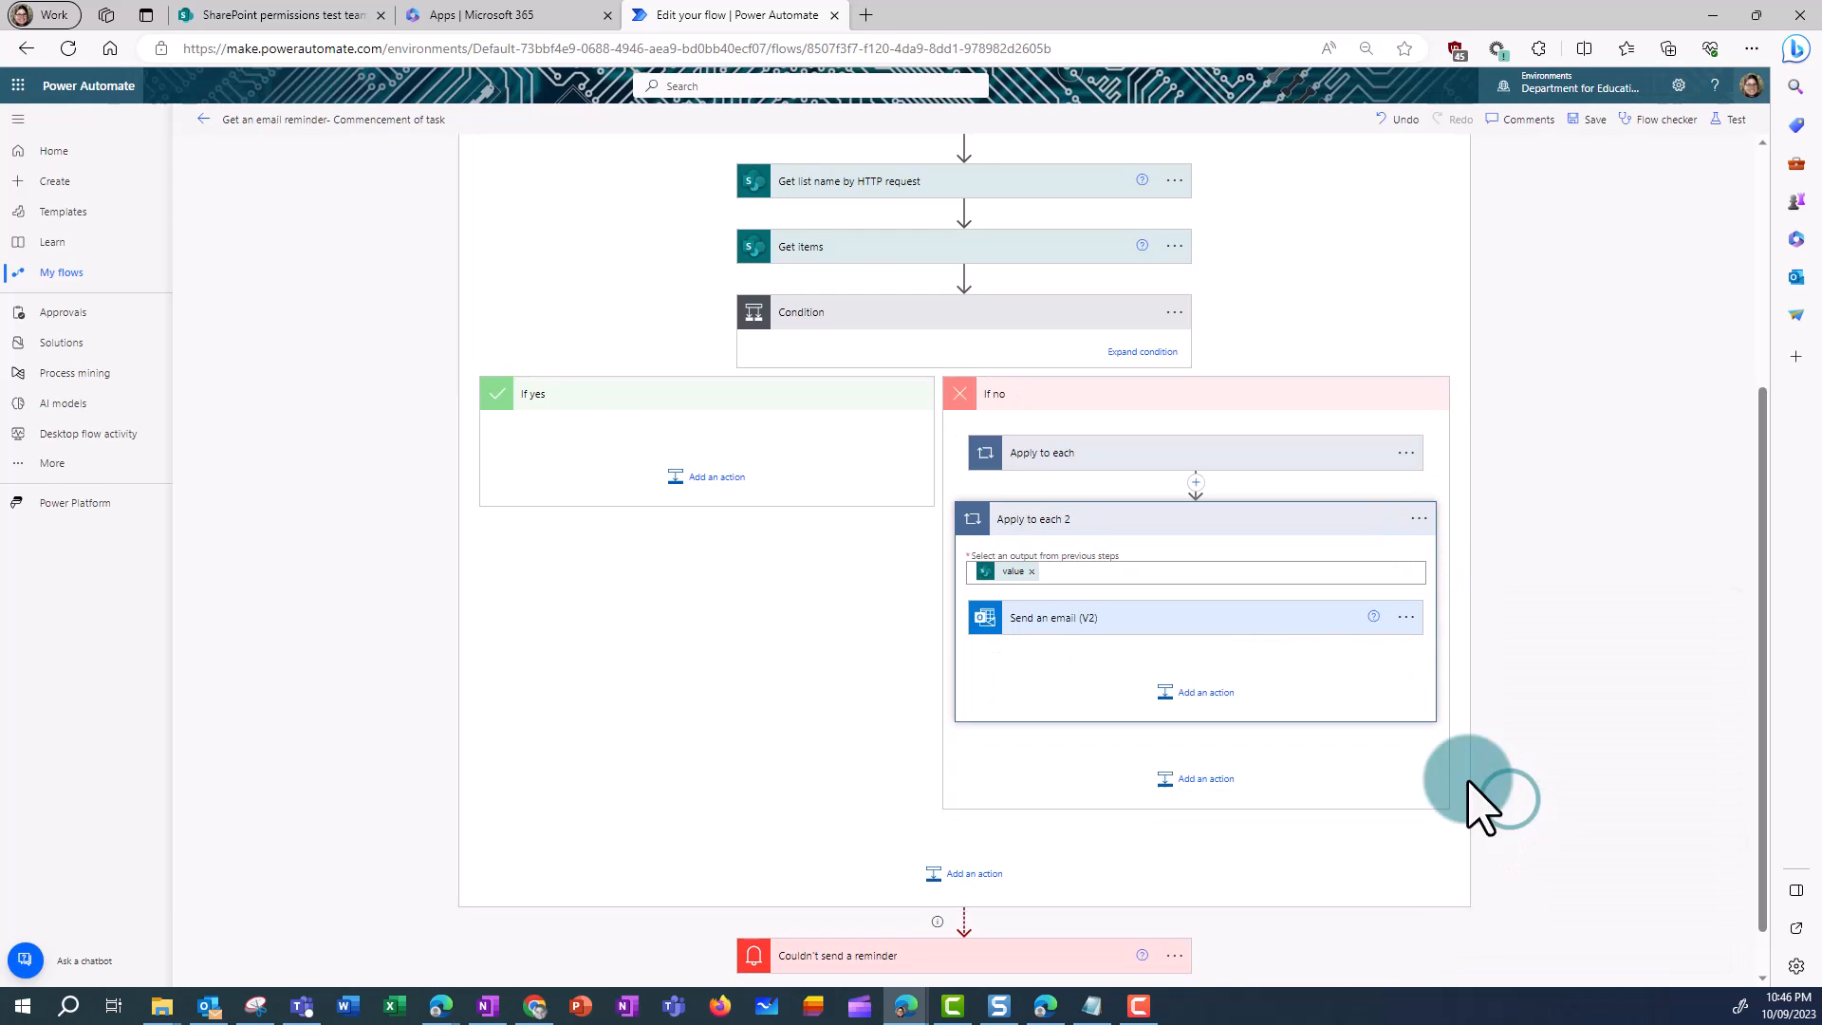
- Set the email subject to "Your task:", the Task Name dynamic value and "starts in 2 days"
{"action": "left_click", "coordinate": [1049, 622]}
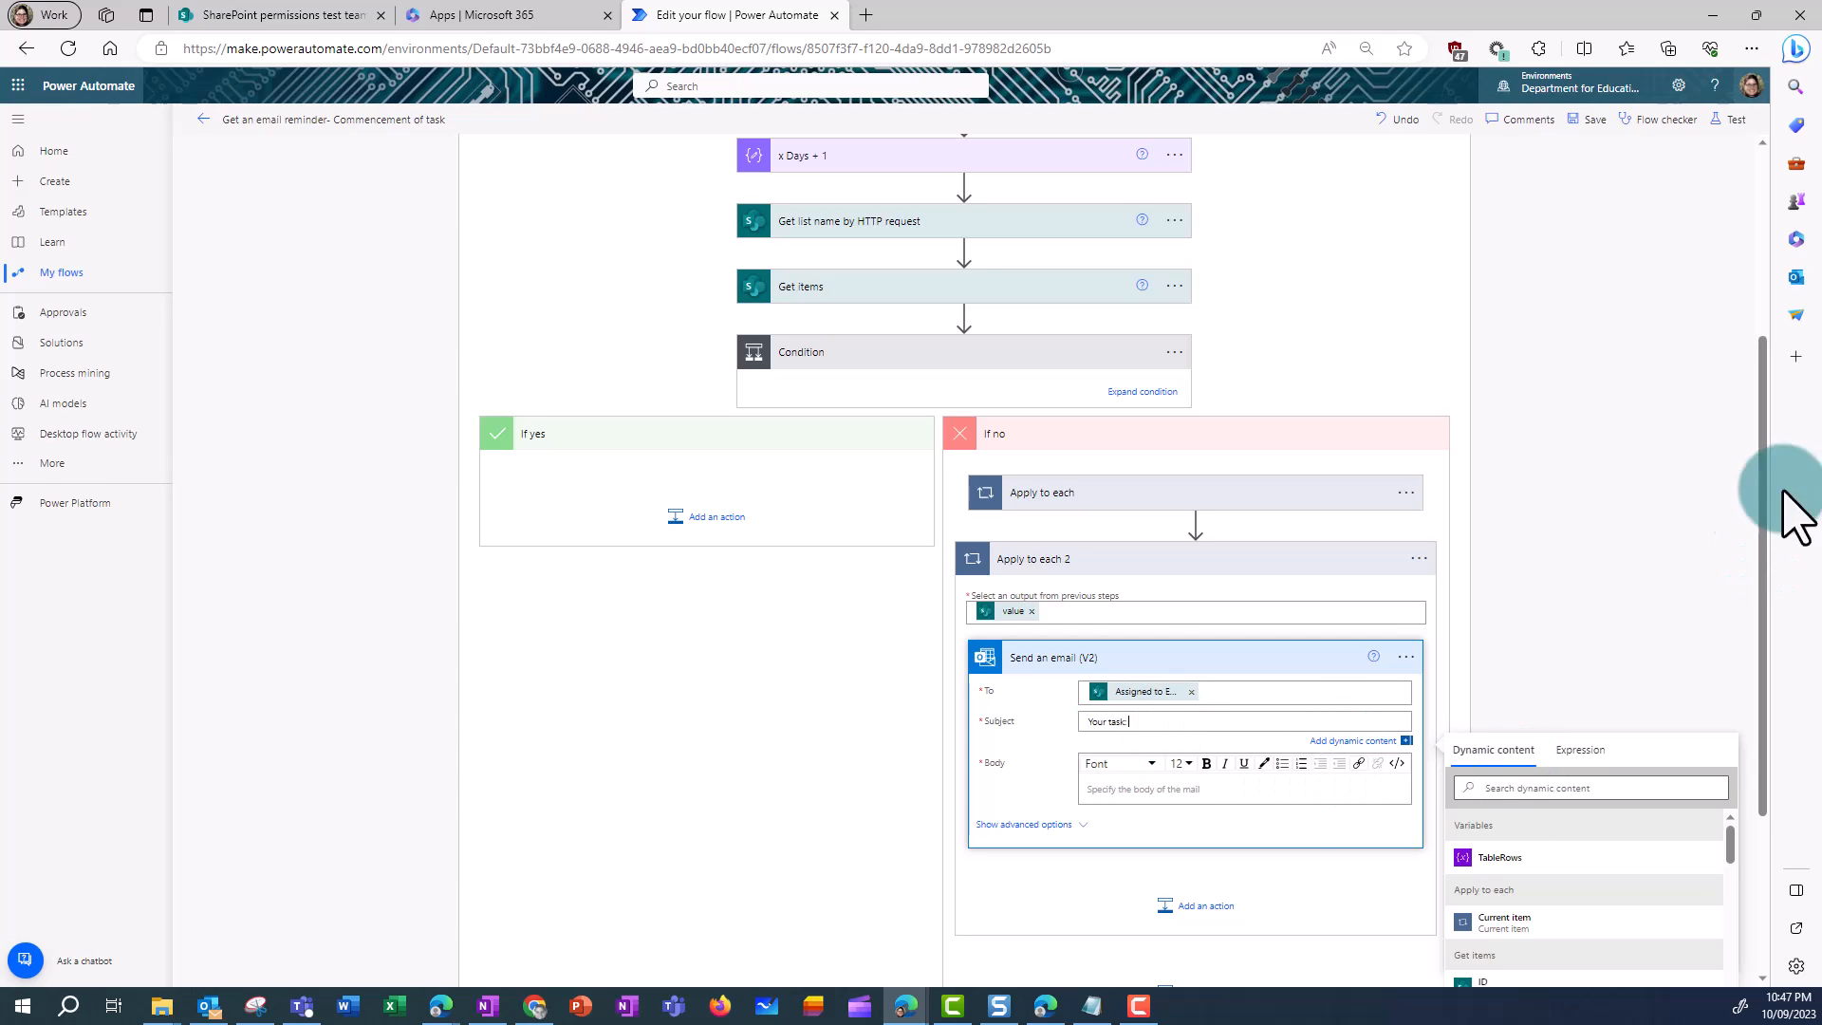
{"action": "scroll", "coordinate": [1769, 610], "scroll_direction": "down", "scroll_amount": 3}
{"action": "scroll", "coordinate": [1600, 761], "scroll_direction": "down", "scroll_amount": 2}
{"action": "scroll", "coordinate": [1602, 755], "scroll_direction": "down", "scroll_amount": 5}
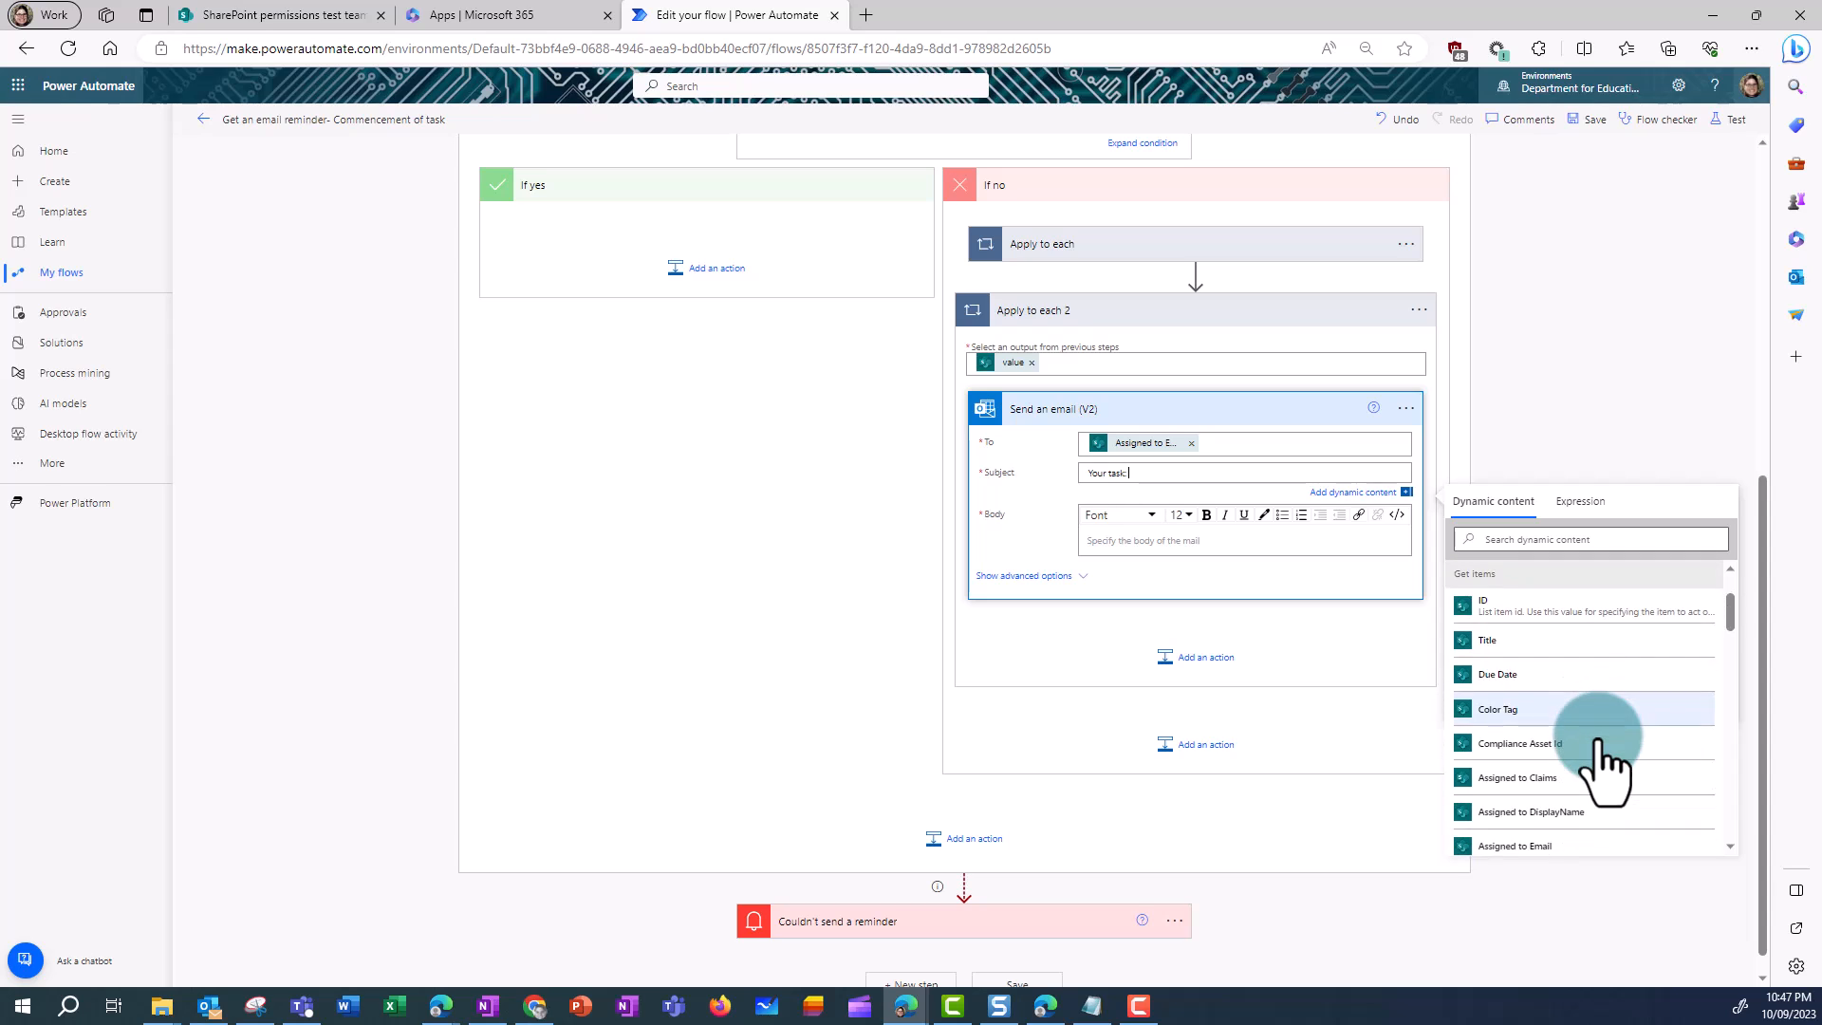
{"action": "scroll", "coordinate": [1601, 743], "scroll_direction": "down", "scroll_amount": 1}
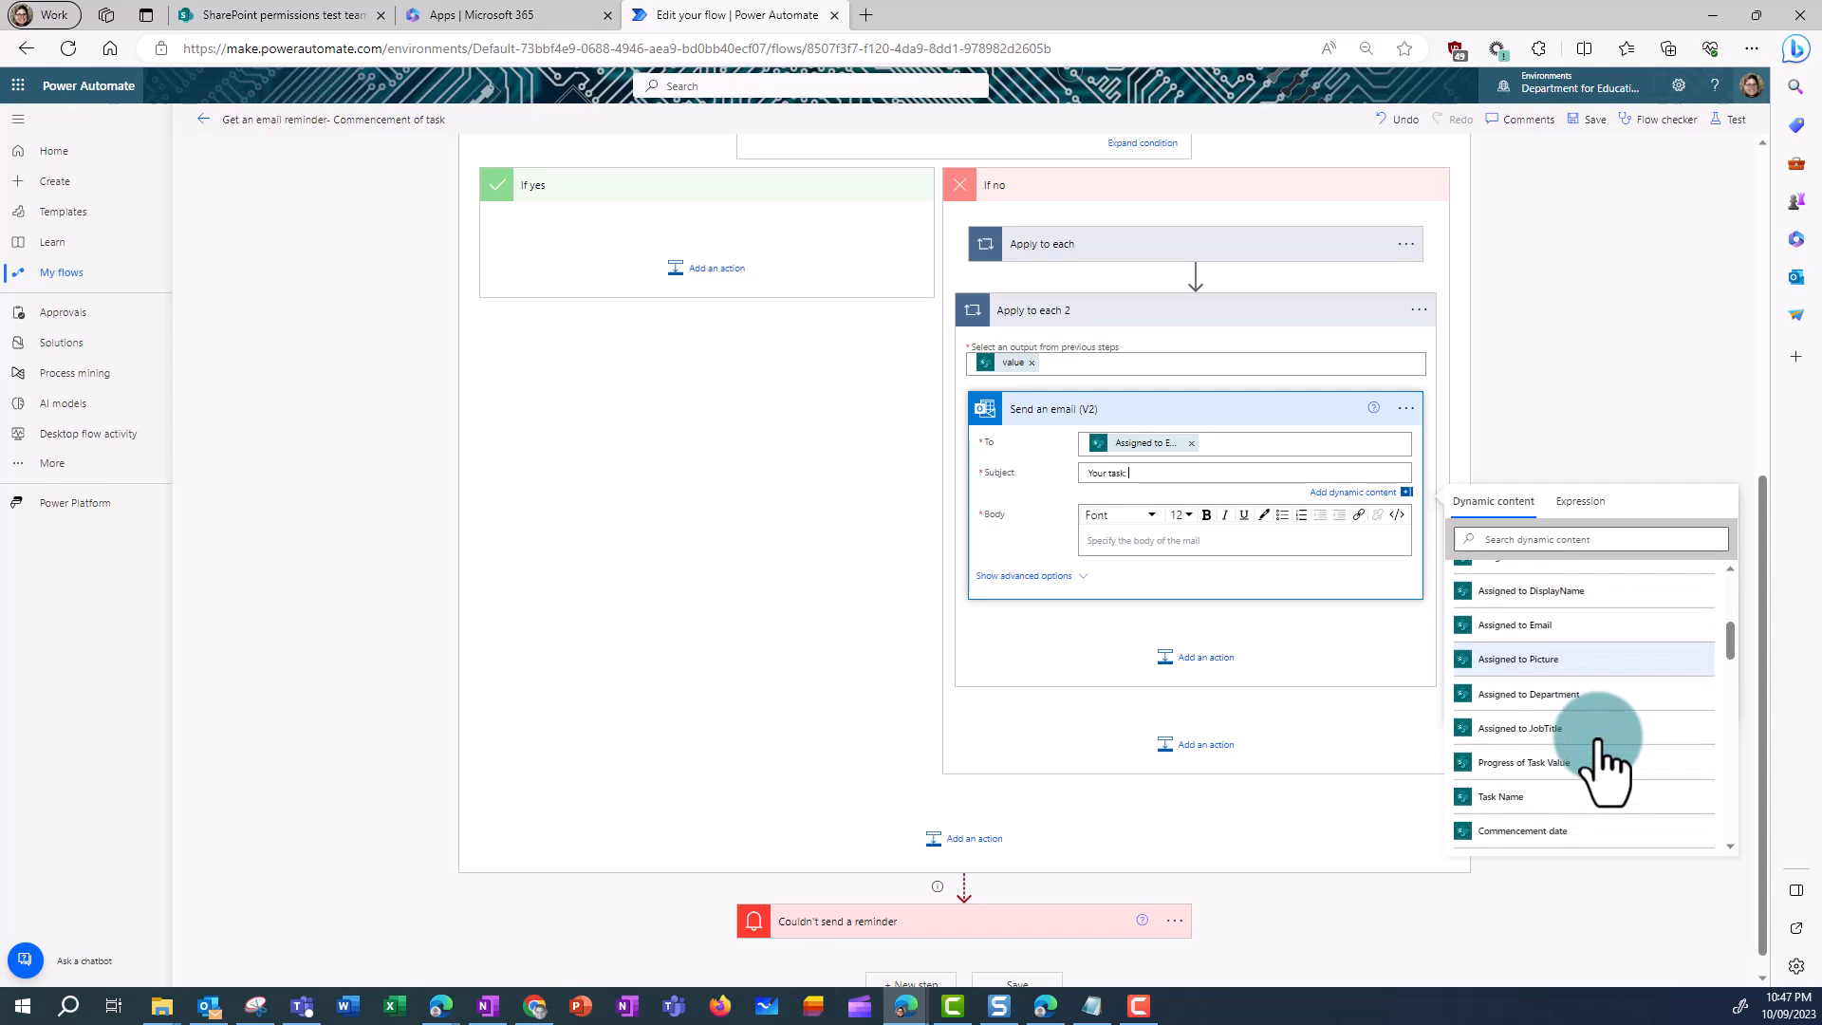
{"action": "left_click", "coordinate": [1478, 800]}
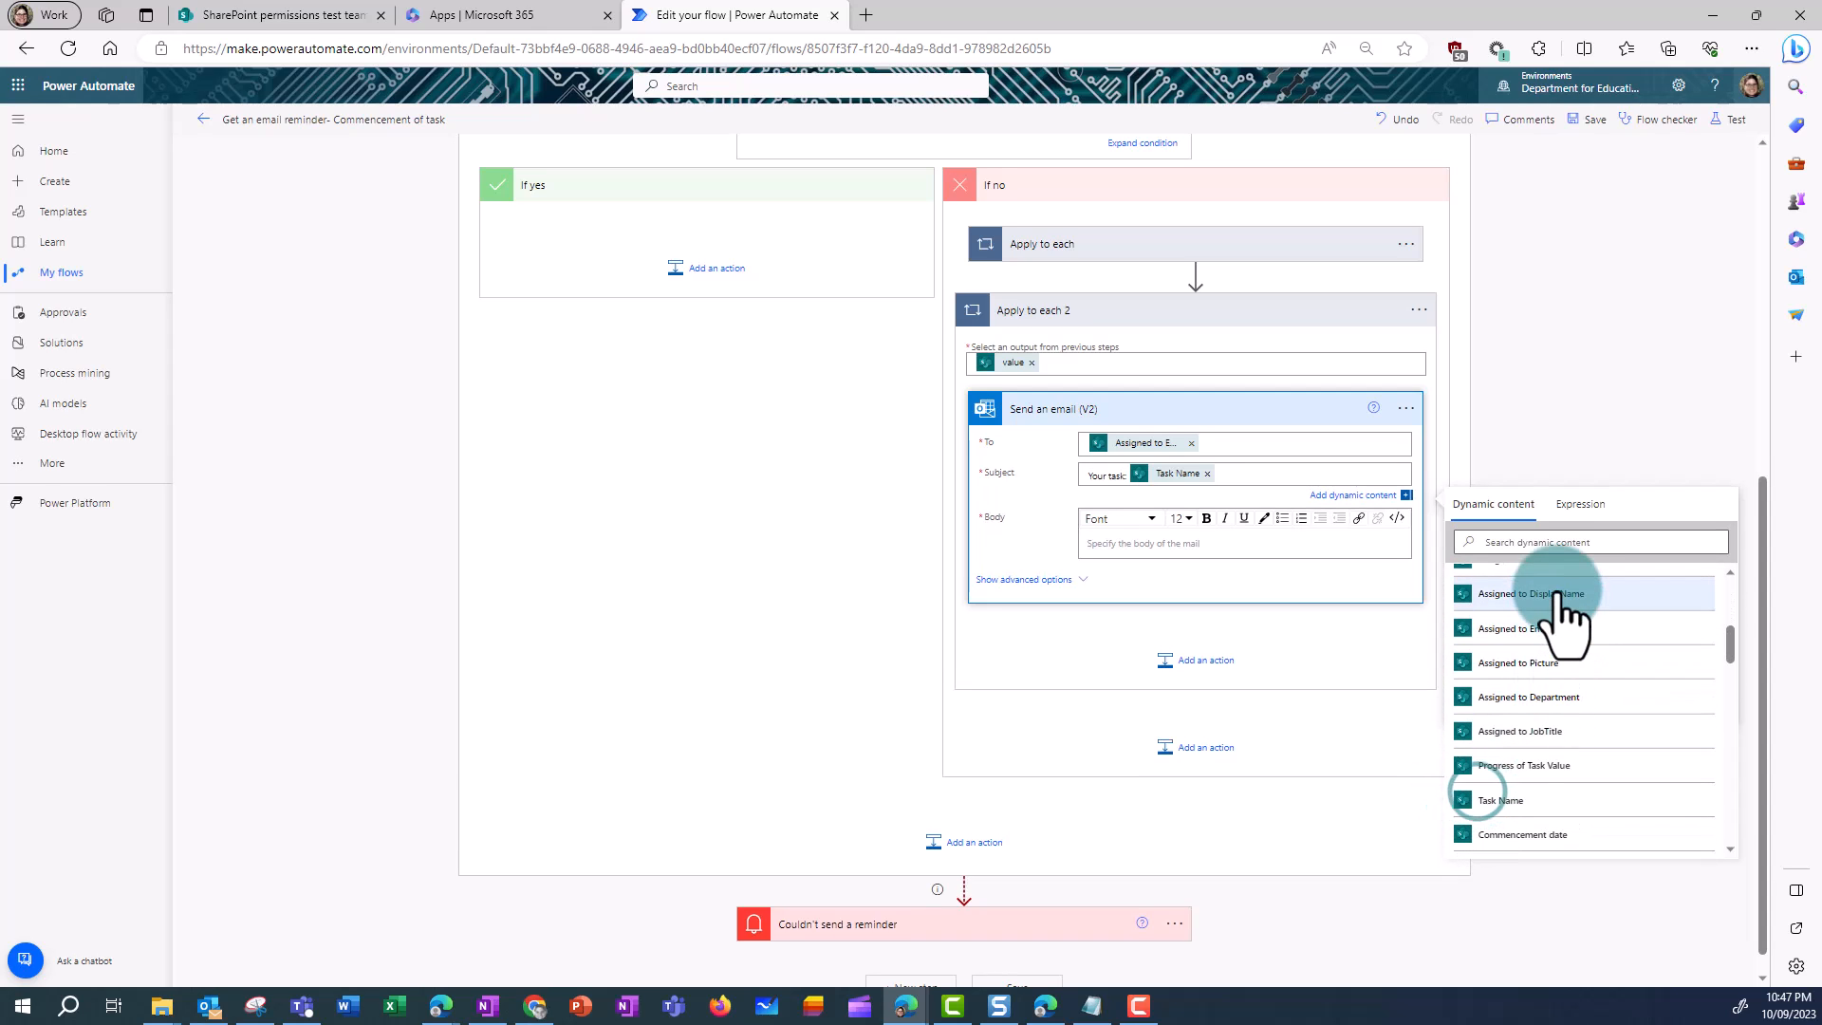
{"action": "type", "text": "starts in 2 days"}
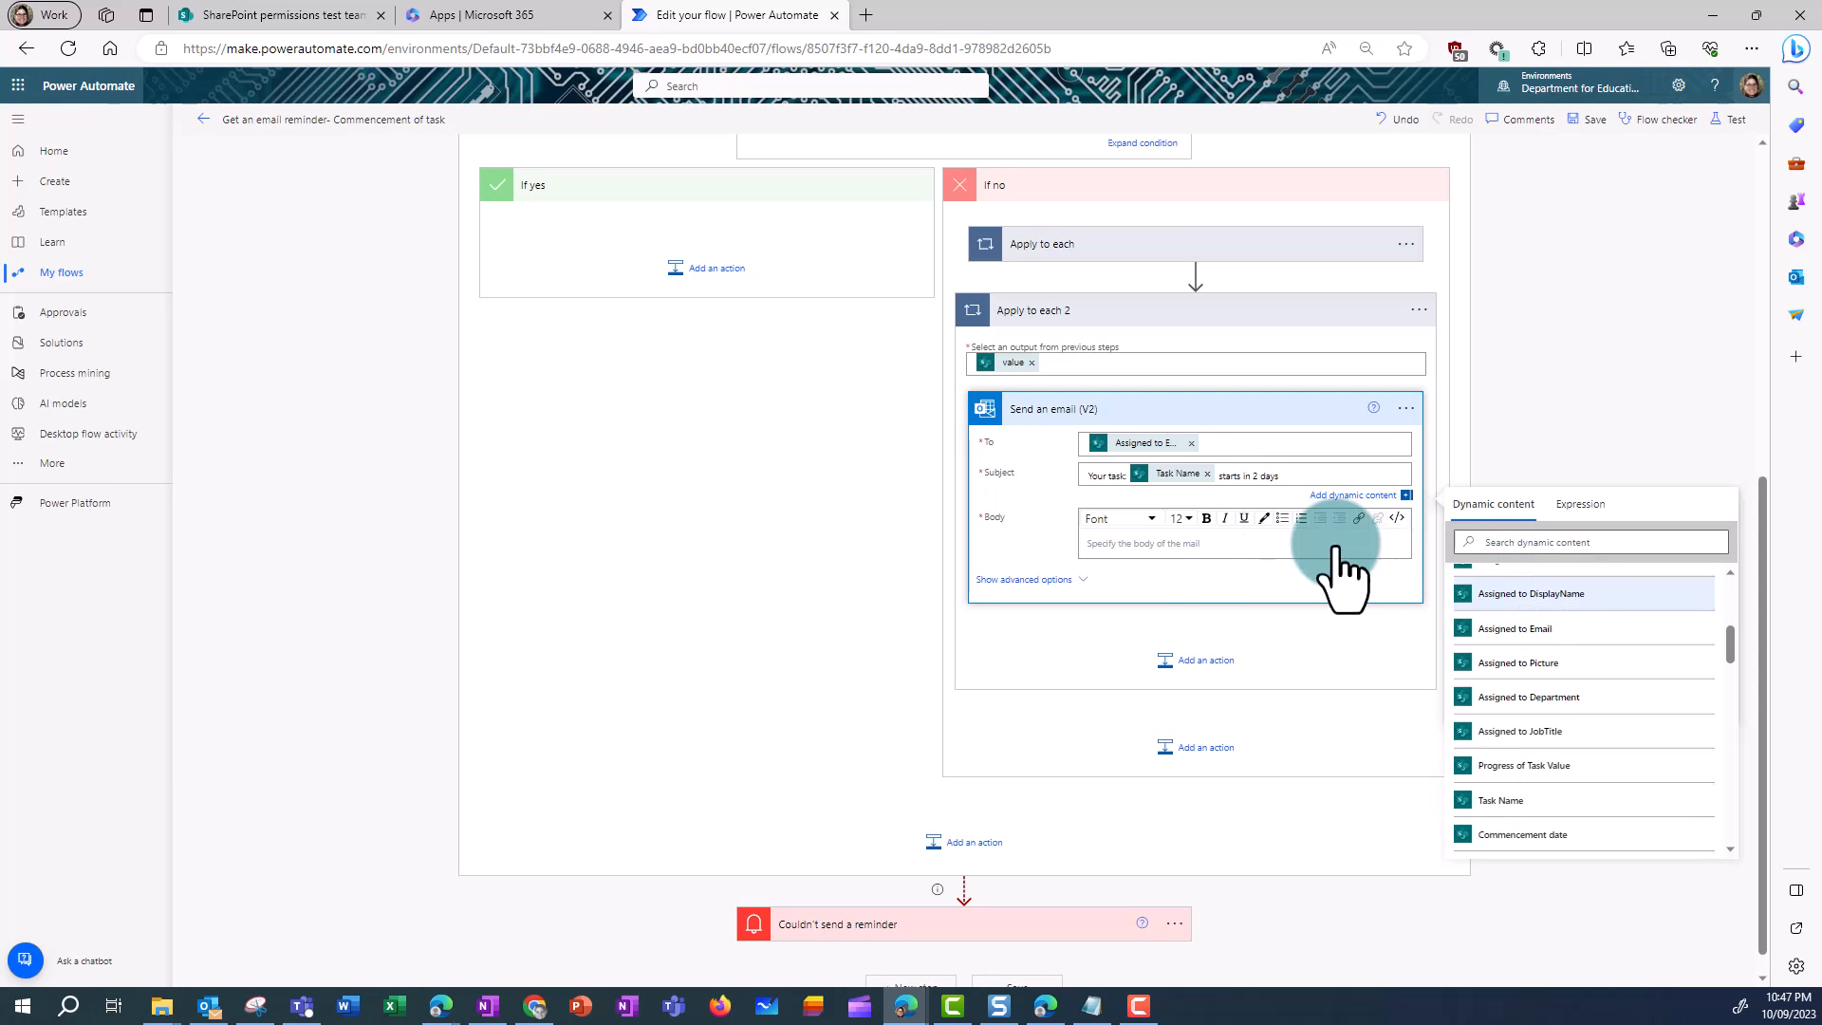
- Begin the email body with "Hi" and start a Format data by examples expression based on Assigned to Email
{"action": "left_click", "coordinate": [1169, 545]}
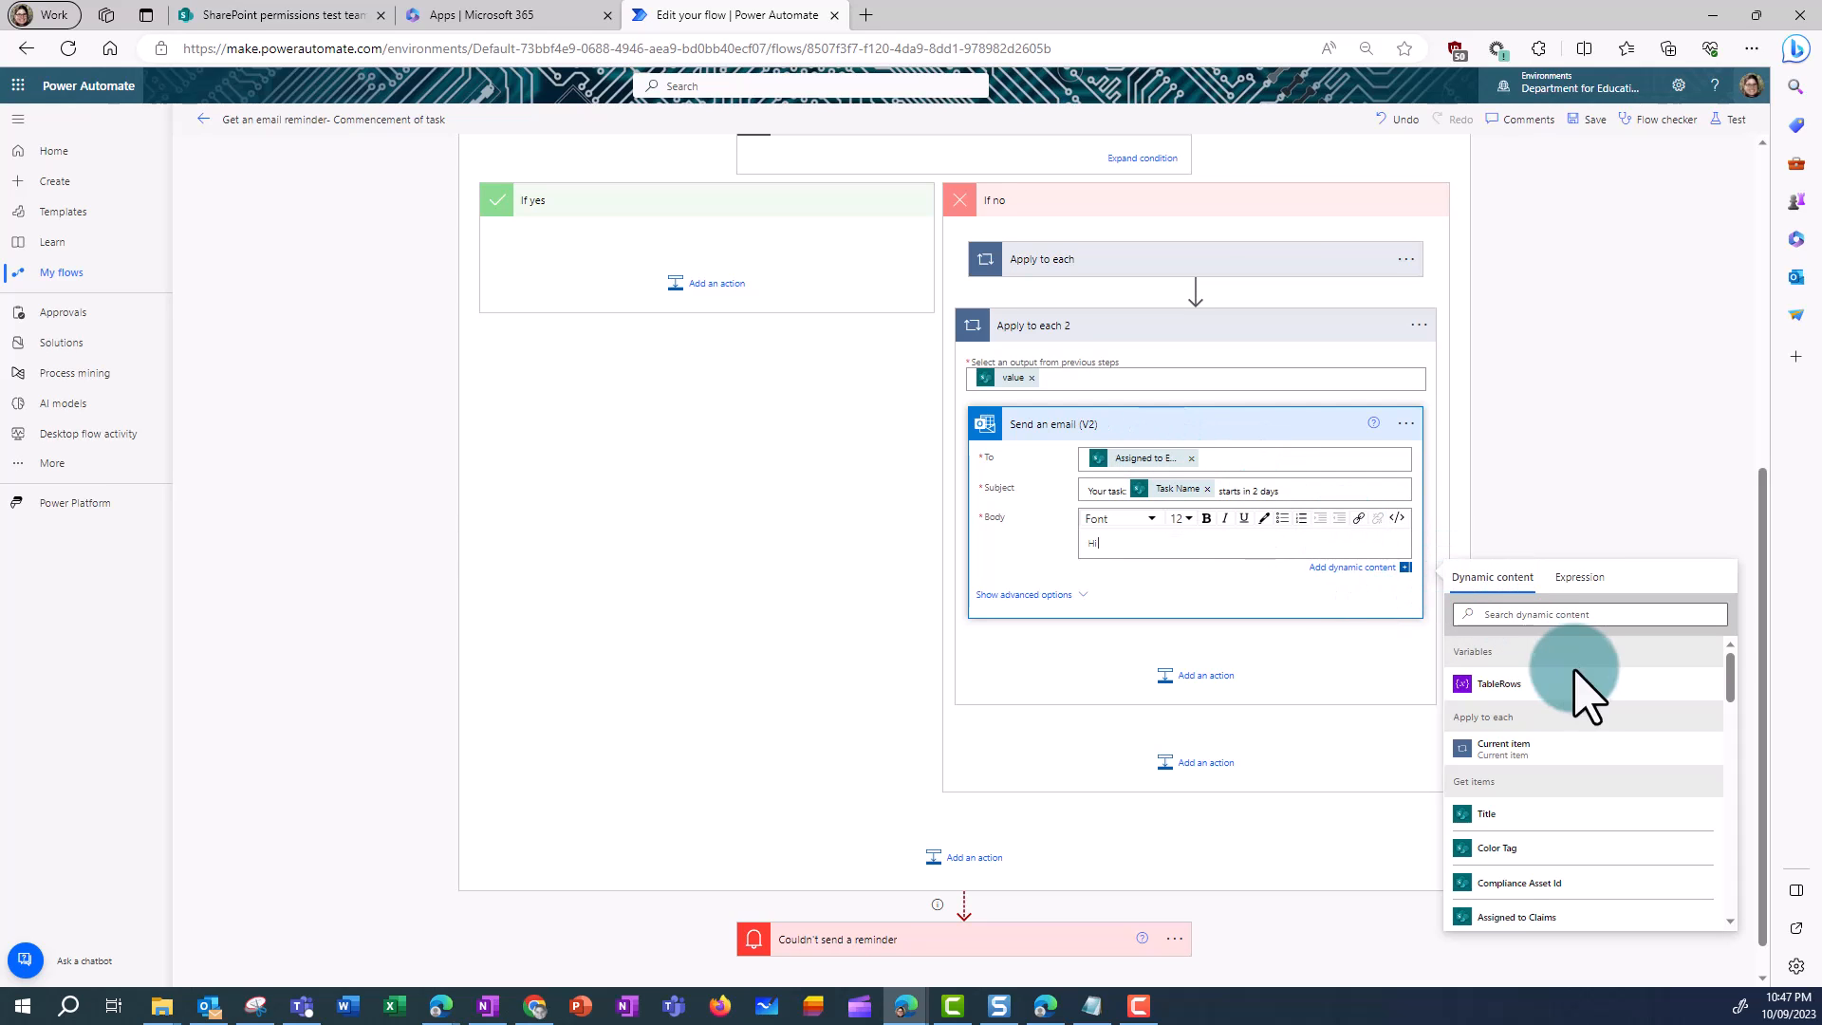
{"action": "left_click", "coordinate": [1585, 578]}
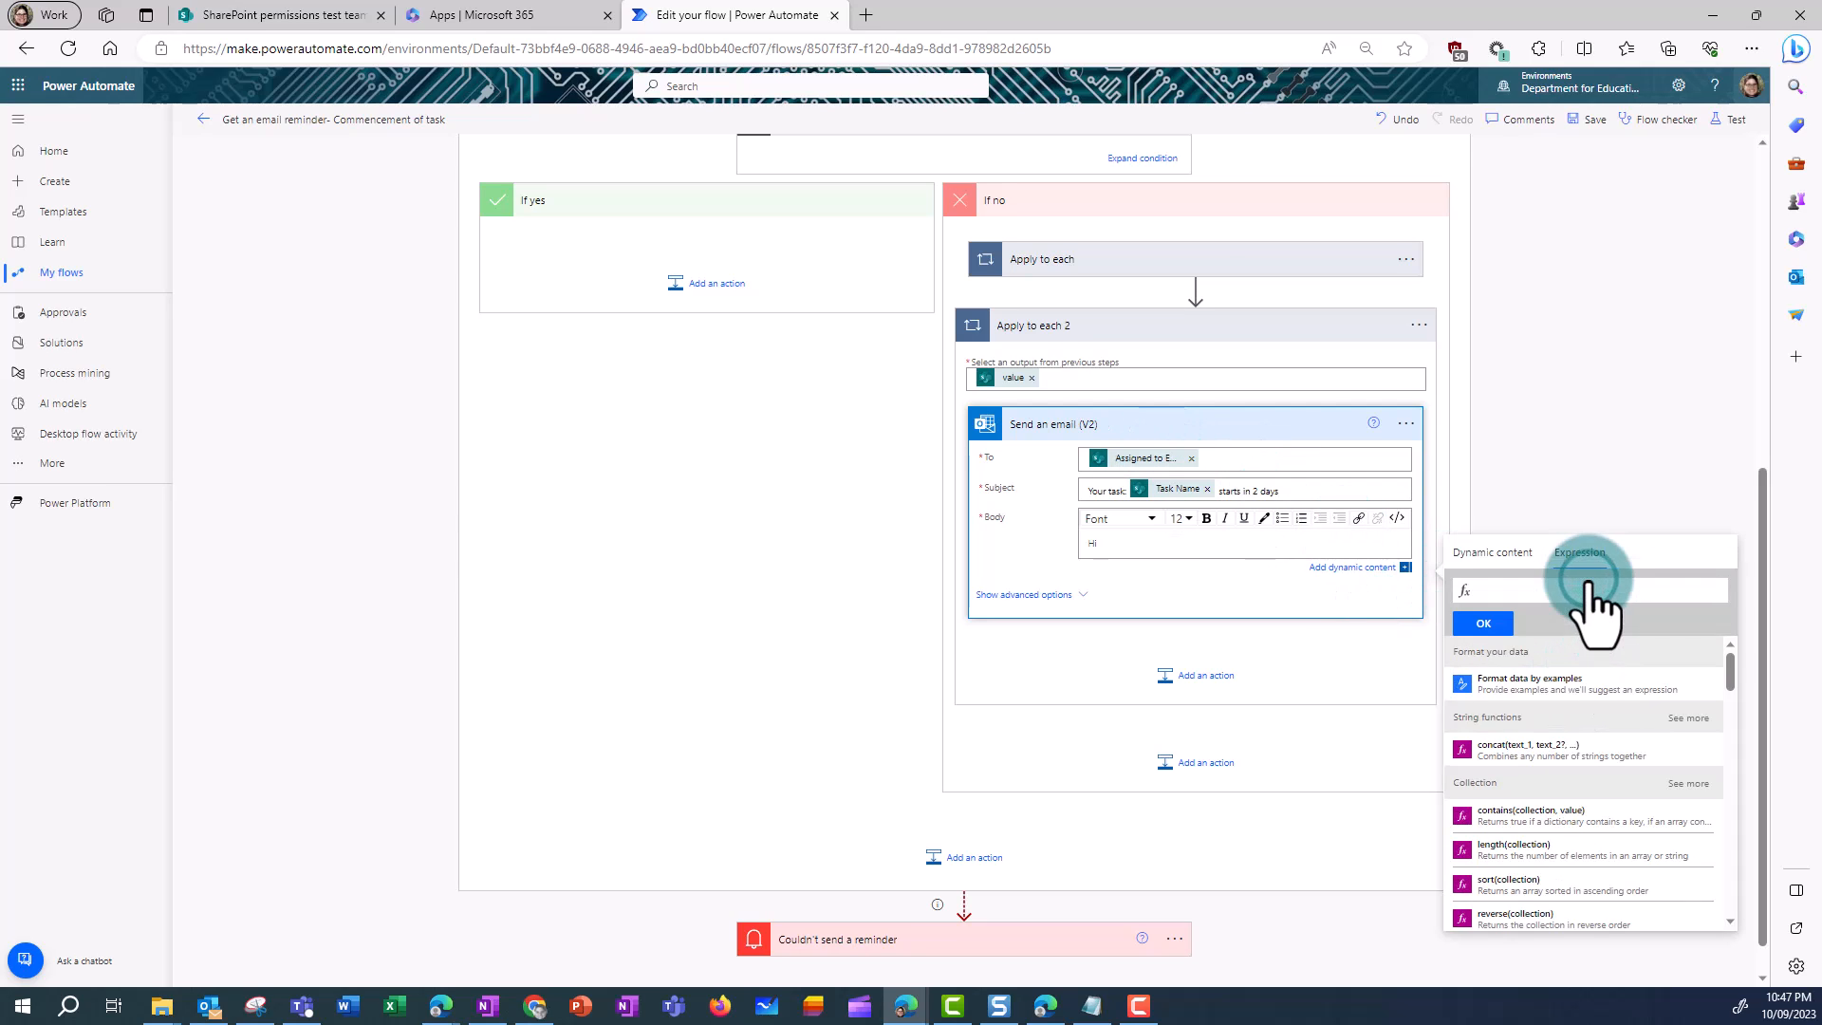
{"action": "left_click", "coordinate": [1549, 685]}
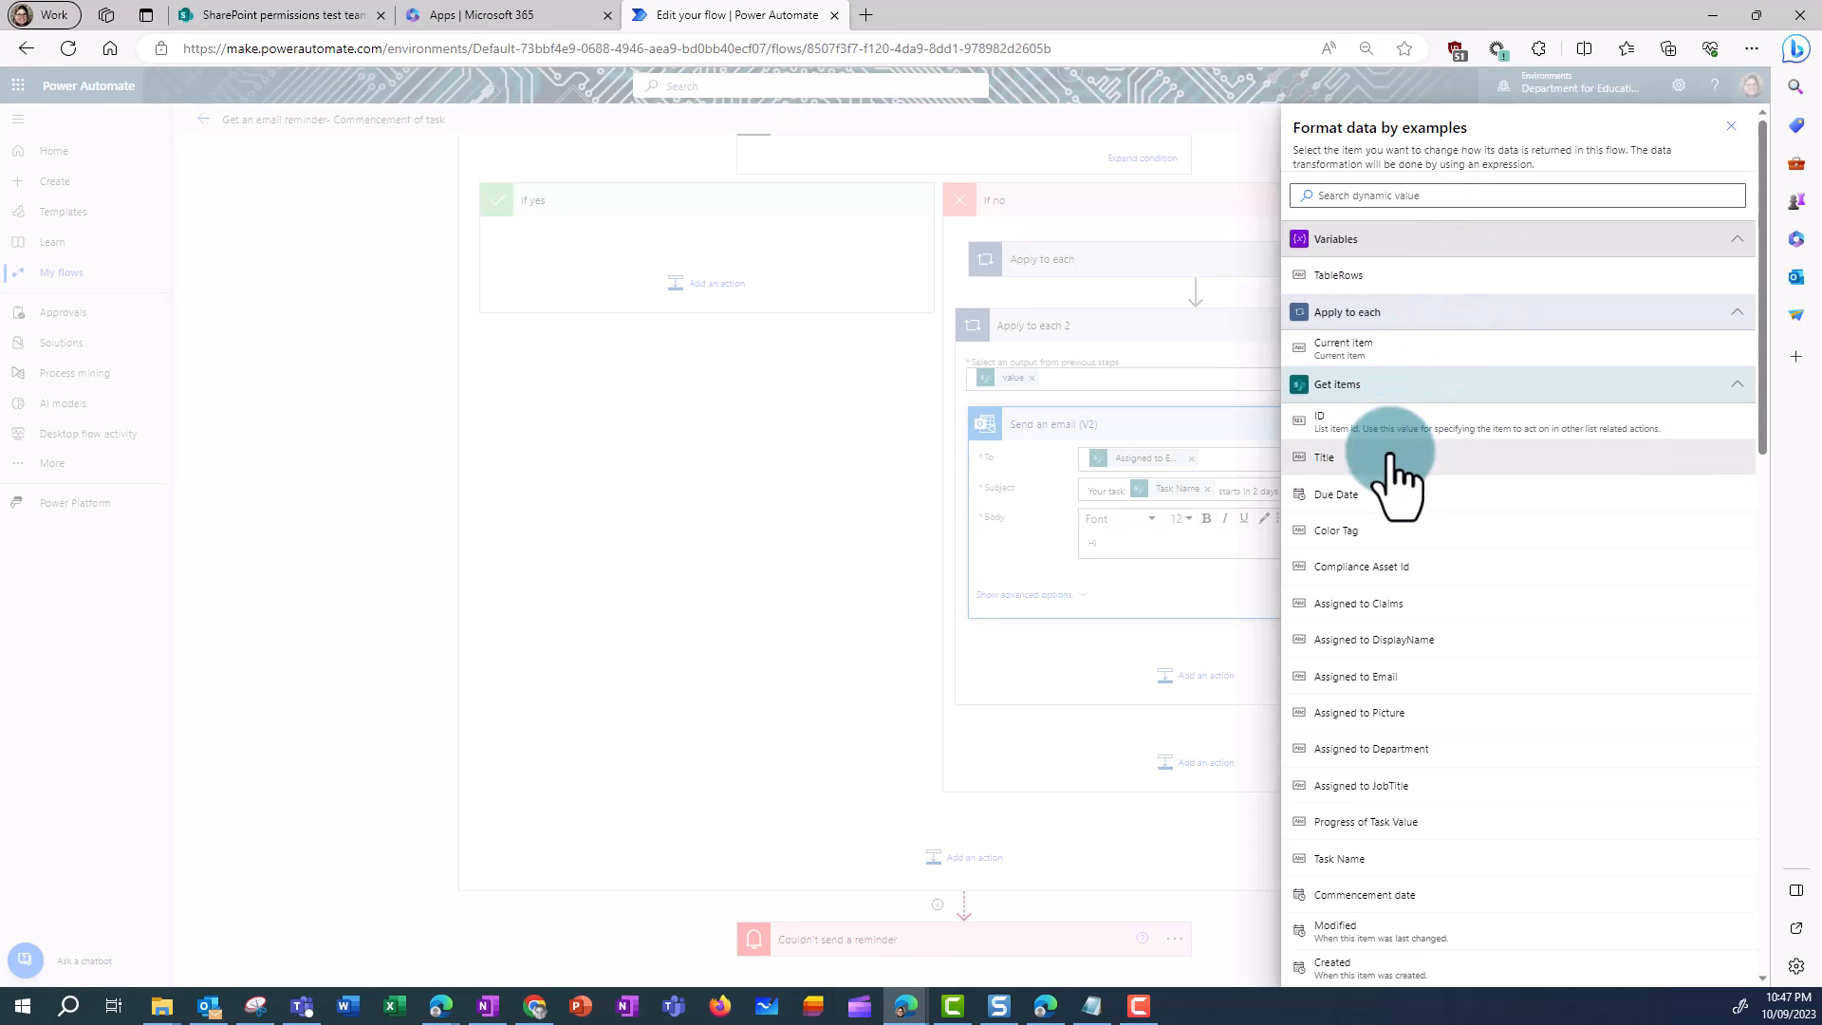
{"action": "left_click", "coordinate": [1352, 678]}
- Provide a sample assignee email address with the person's first name as desired output, and generate the expression
{"action": "left_click", "coordinate": [1369, 342]}
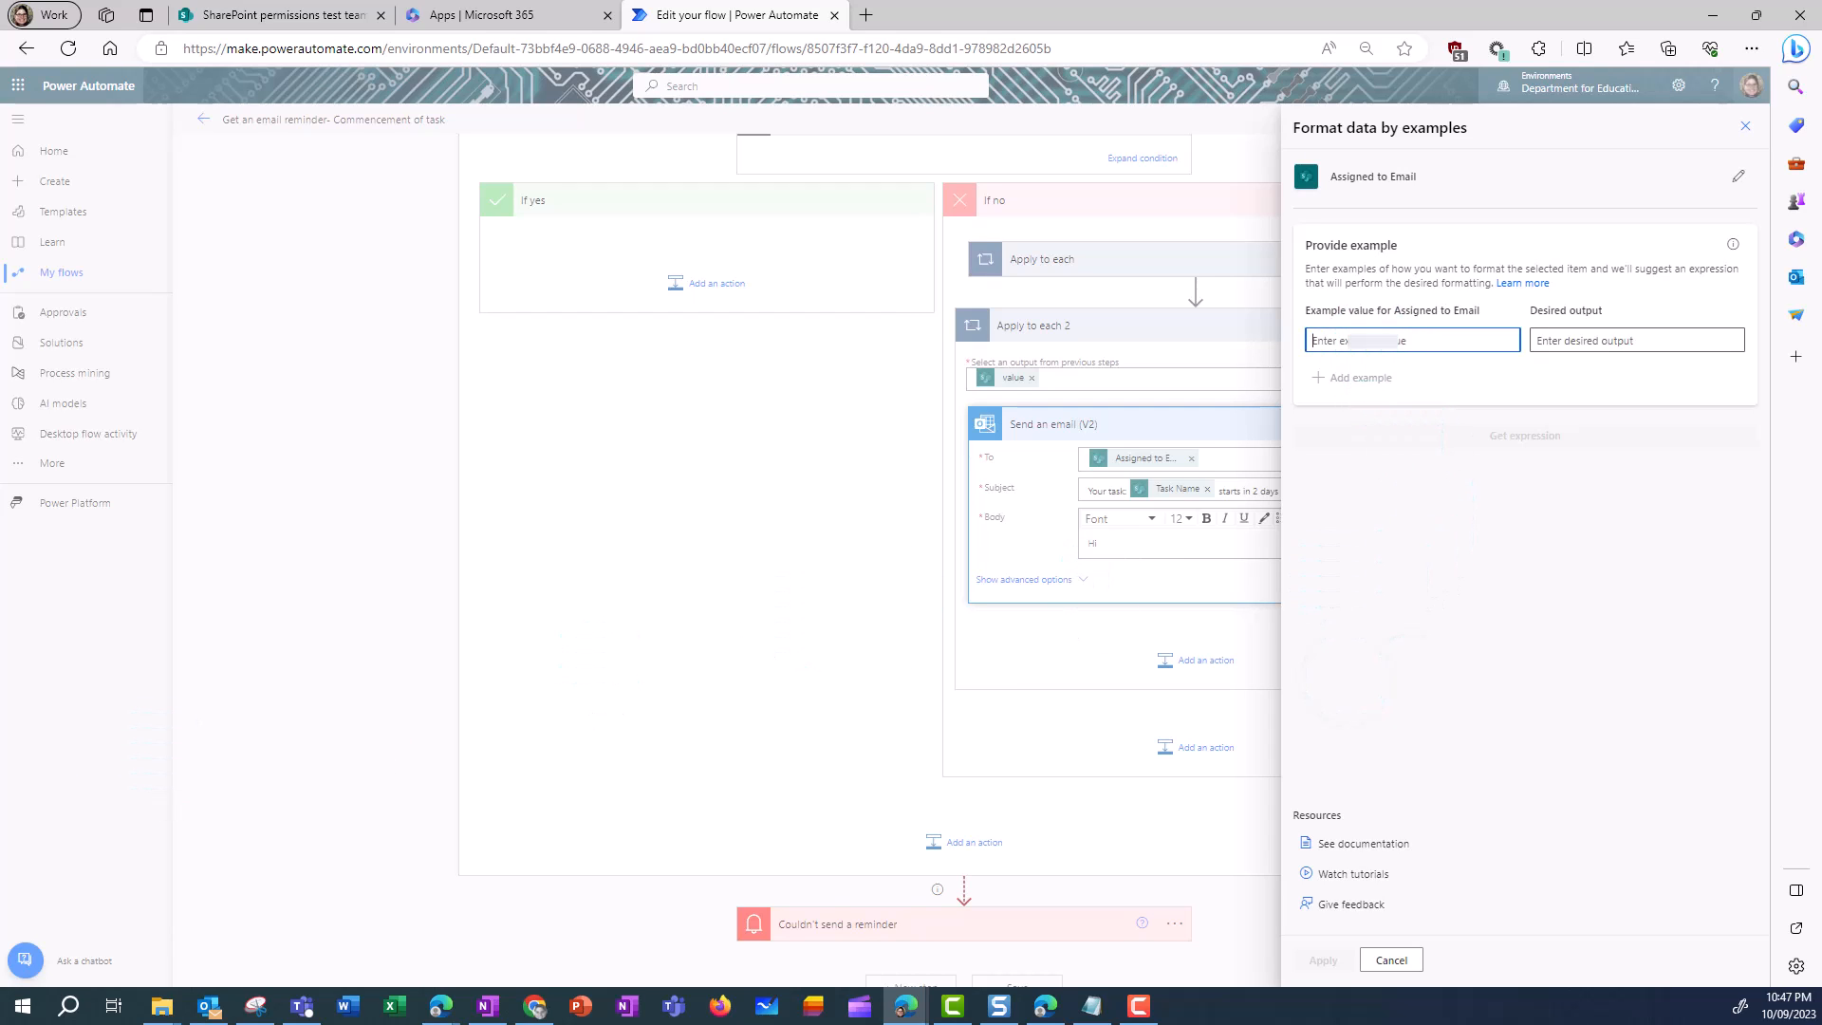
{"action": "key", "text": "ctrl+v"}
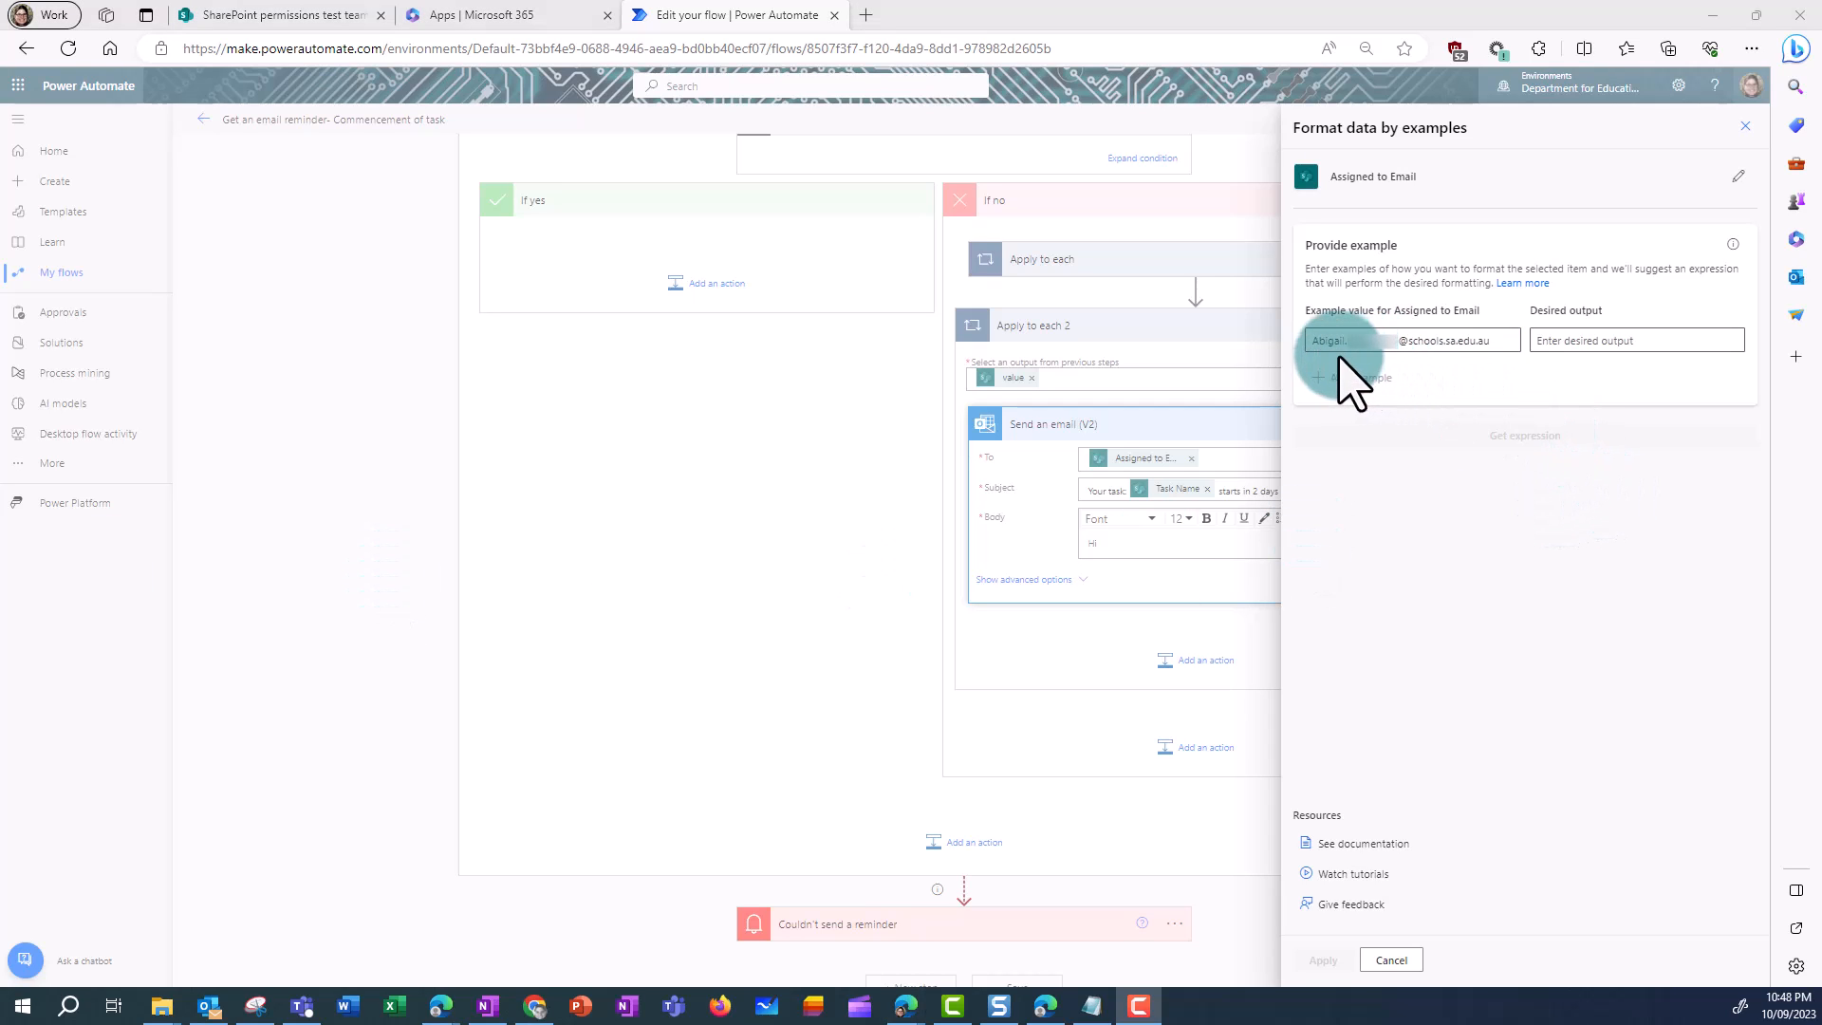
{"action": "left_click", "coordinate": [1542, 343]}
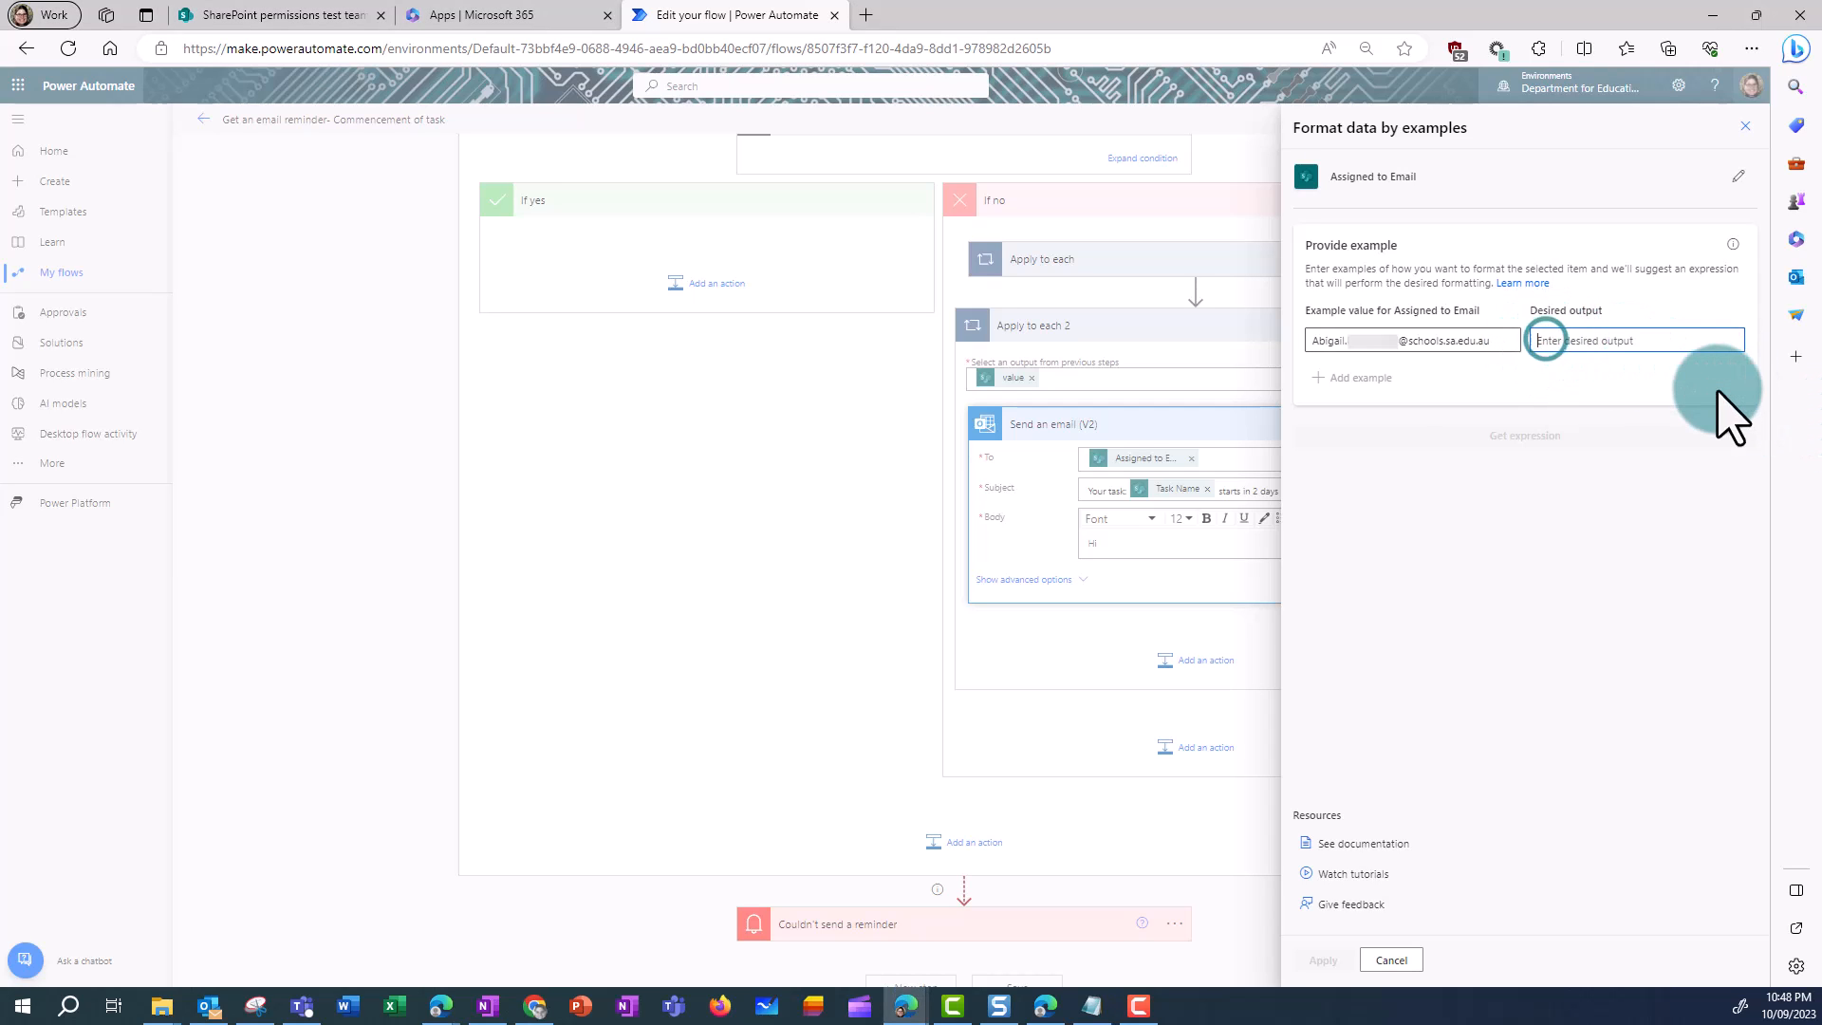
{"action": "type", "text": "Abigail"}
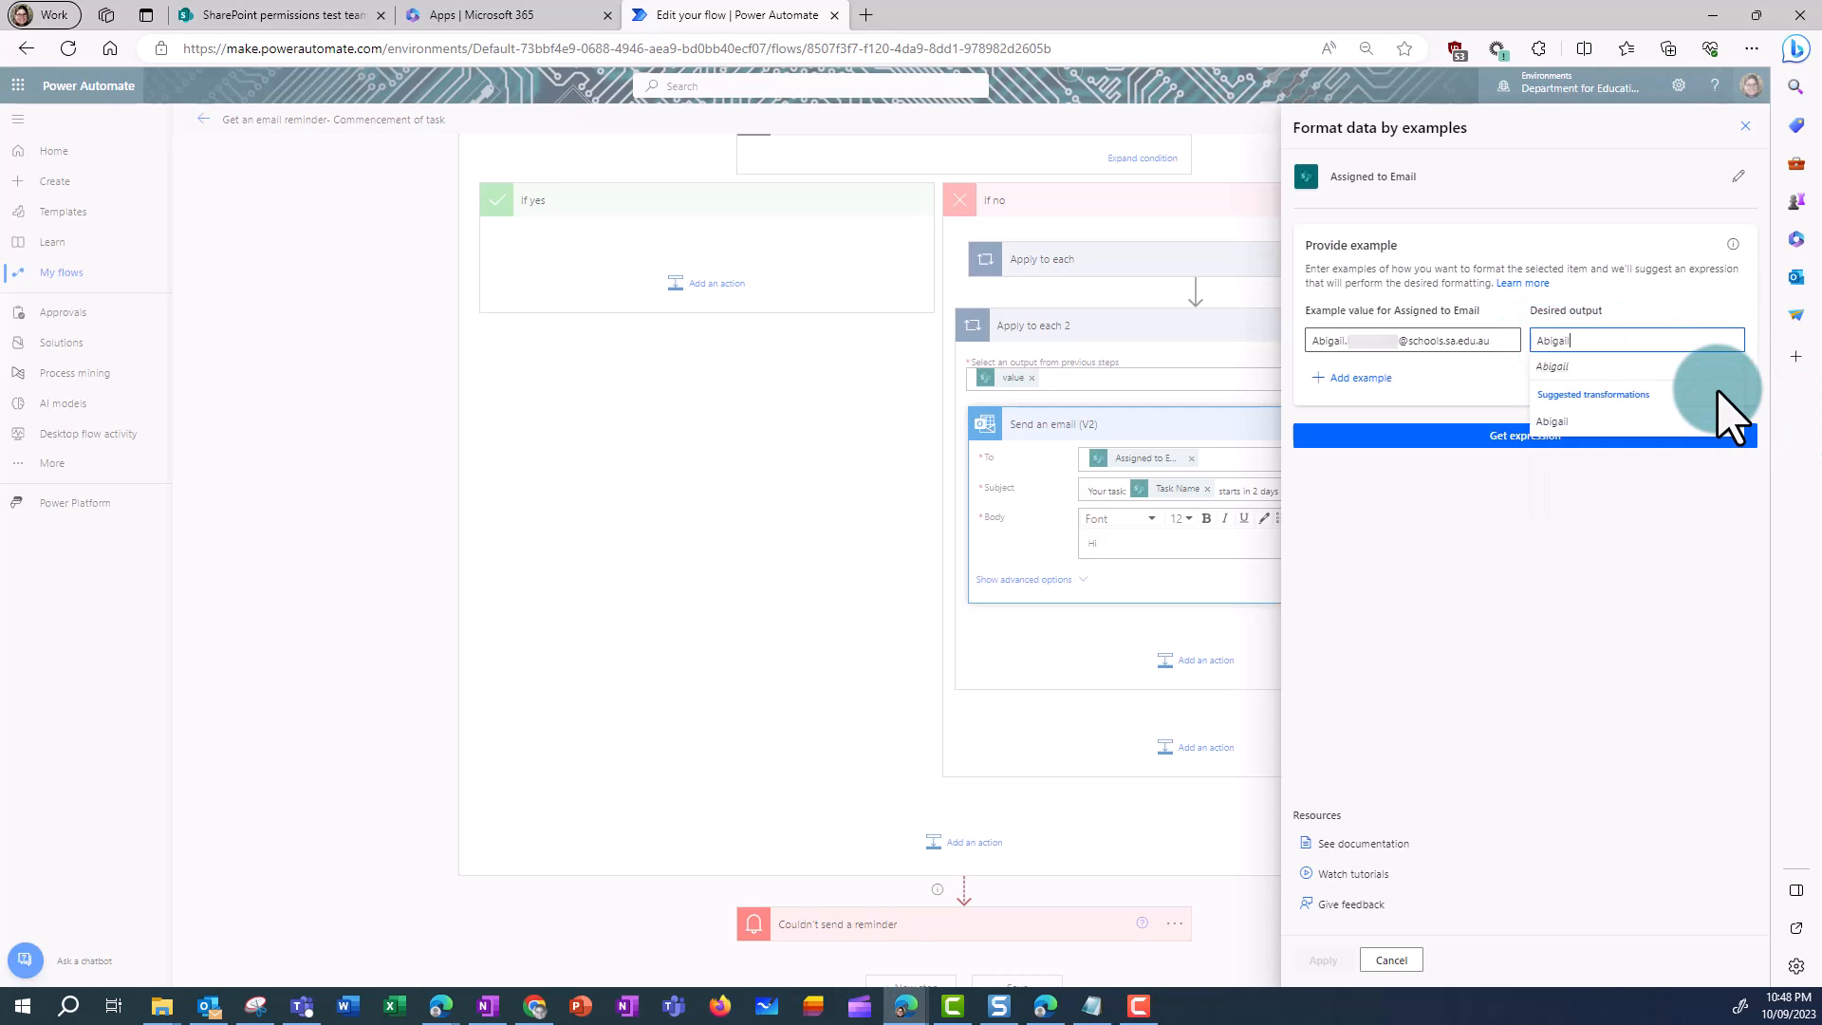
{"action": "left_click", "coordinate": [1485, 390]}
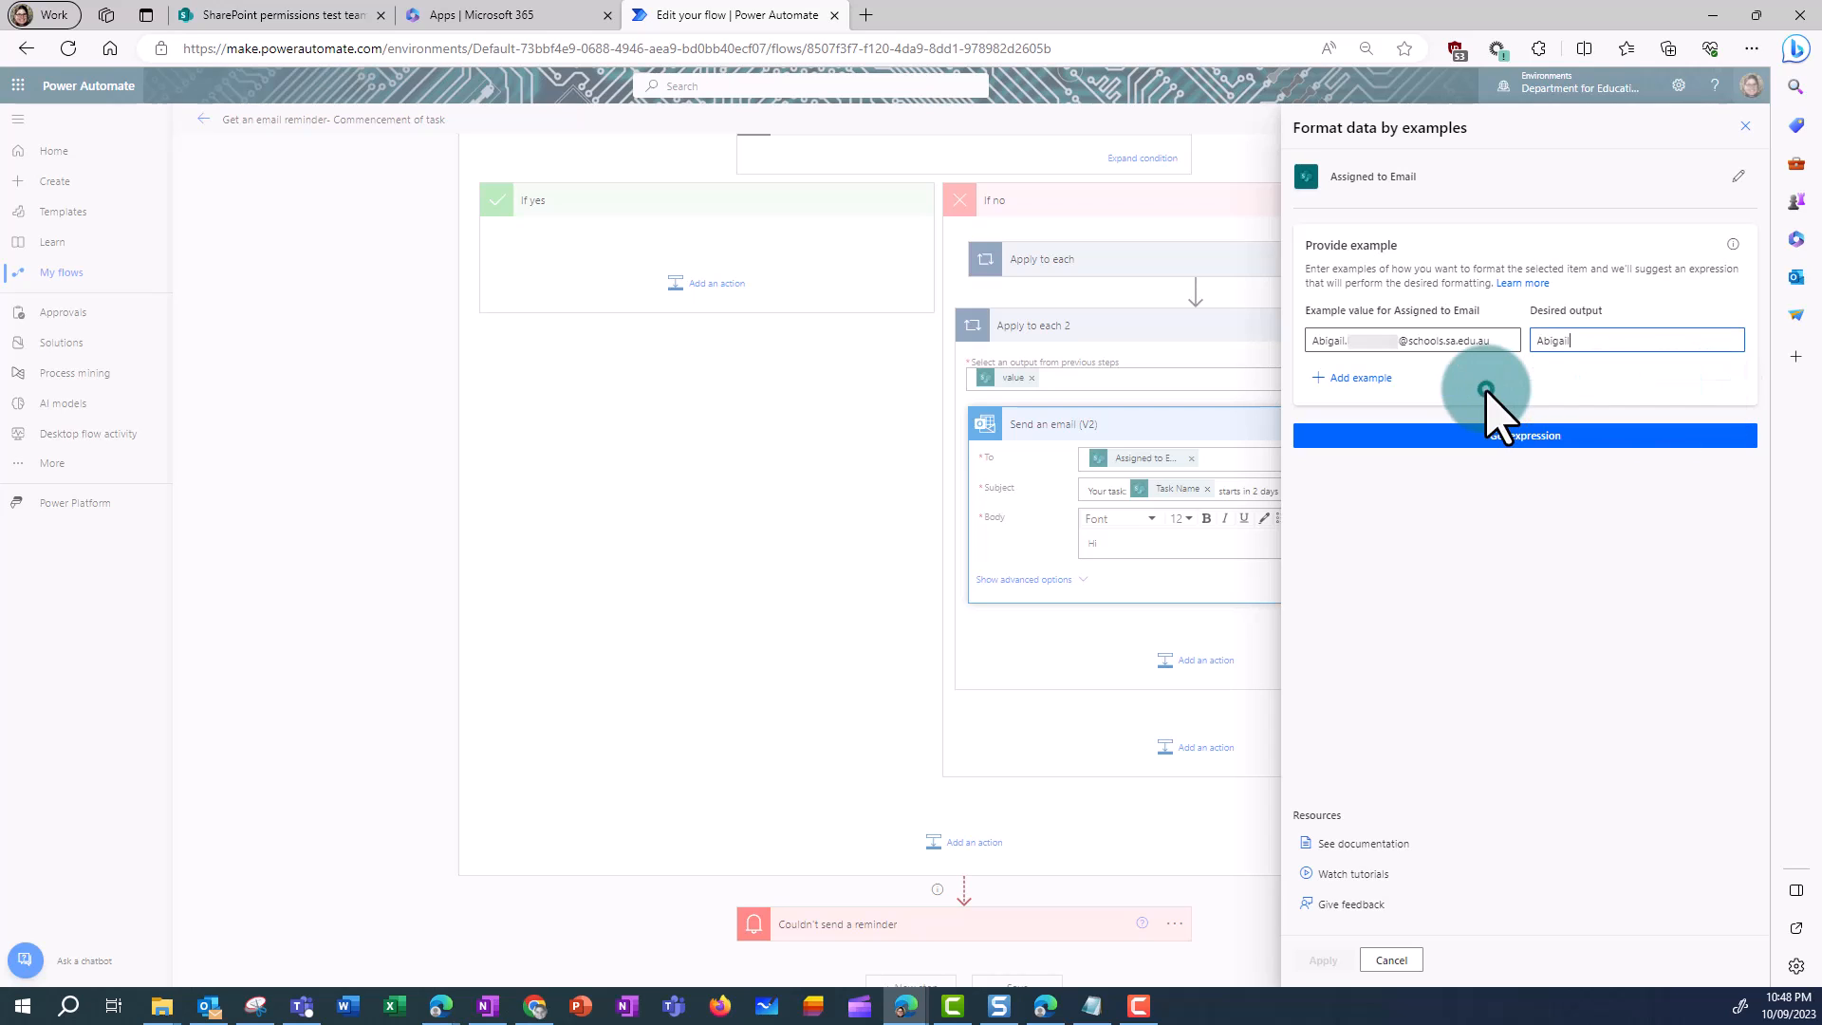
{"action": "left_click", "coordinate": [1553, 438]}
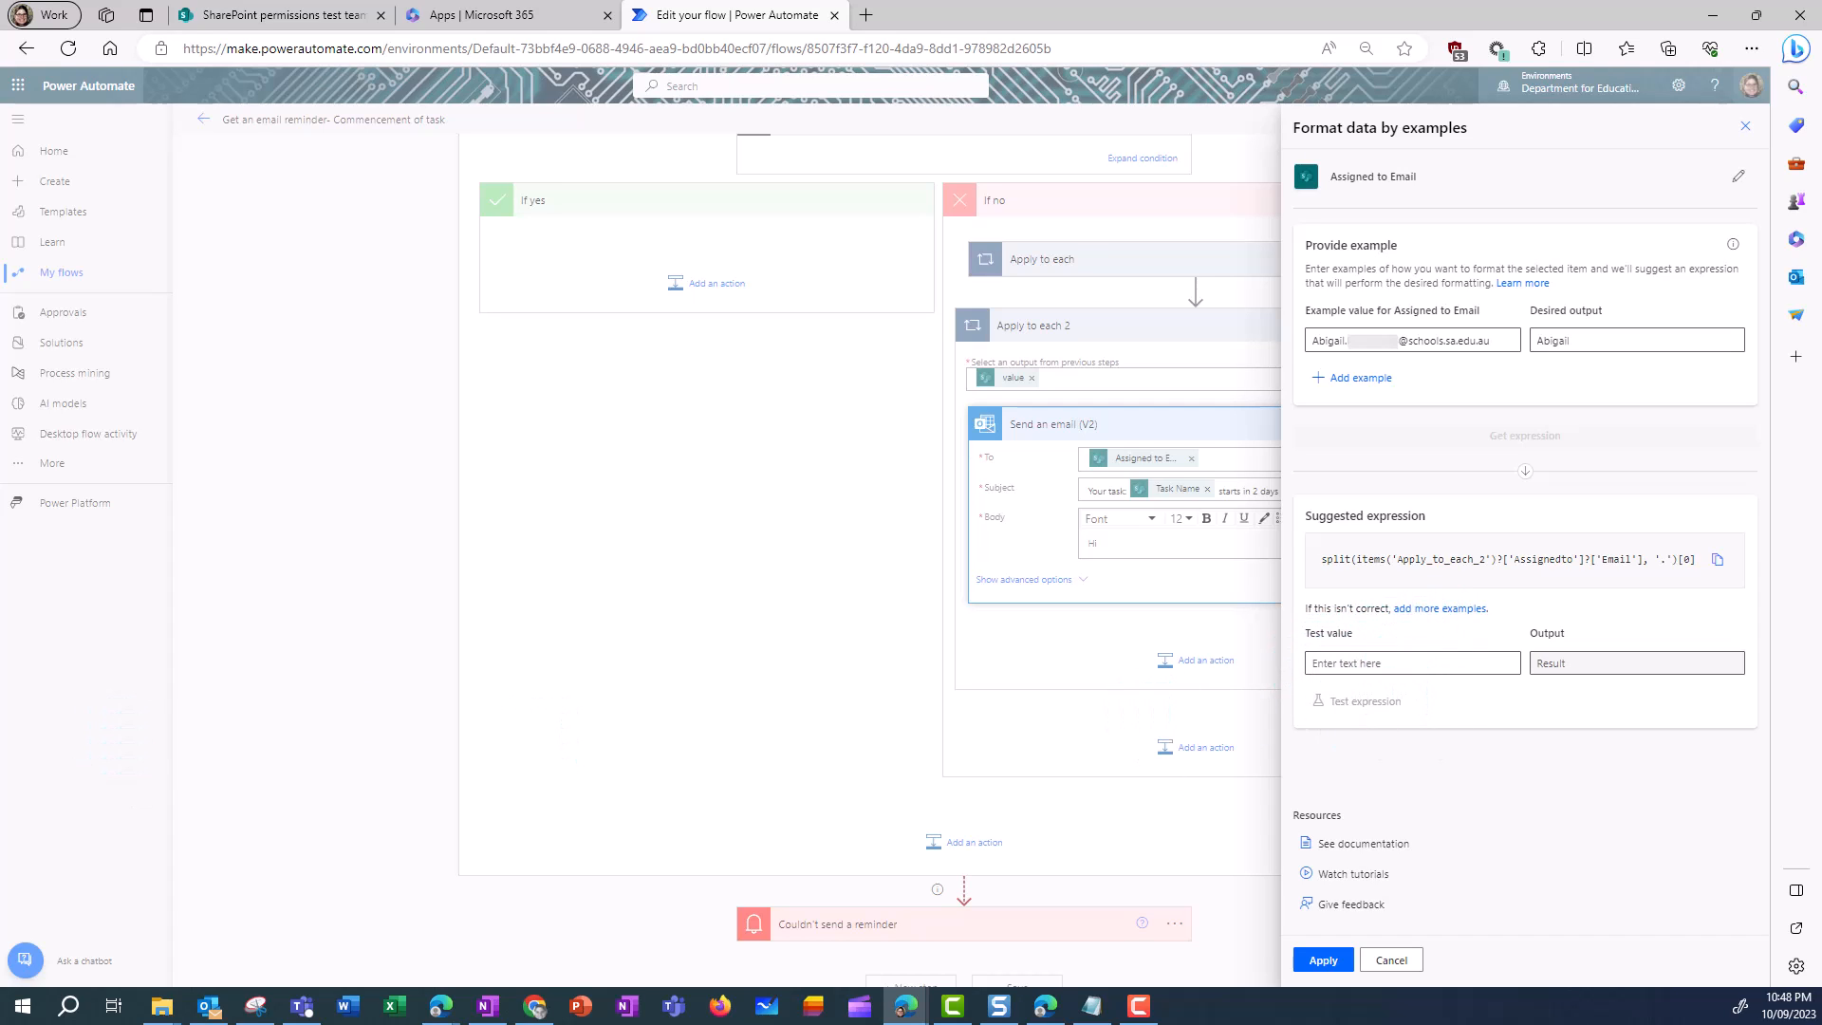
- Test the suggested split expression with the sample email address and apply it to the email body
{"action": "key", "text": "ctrl+v"}
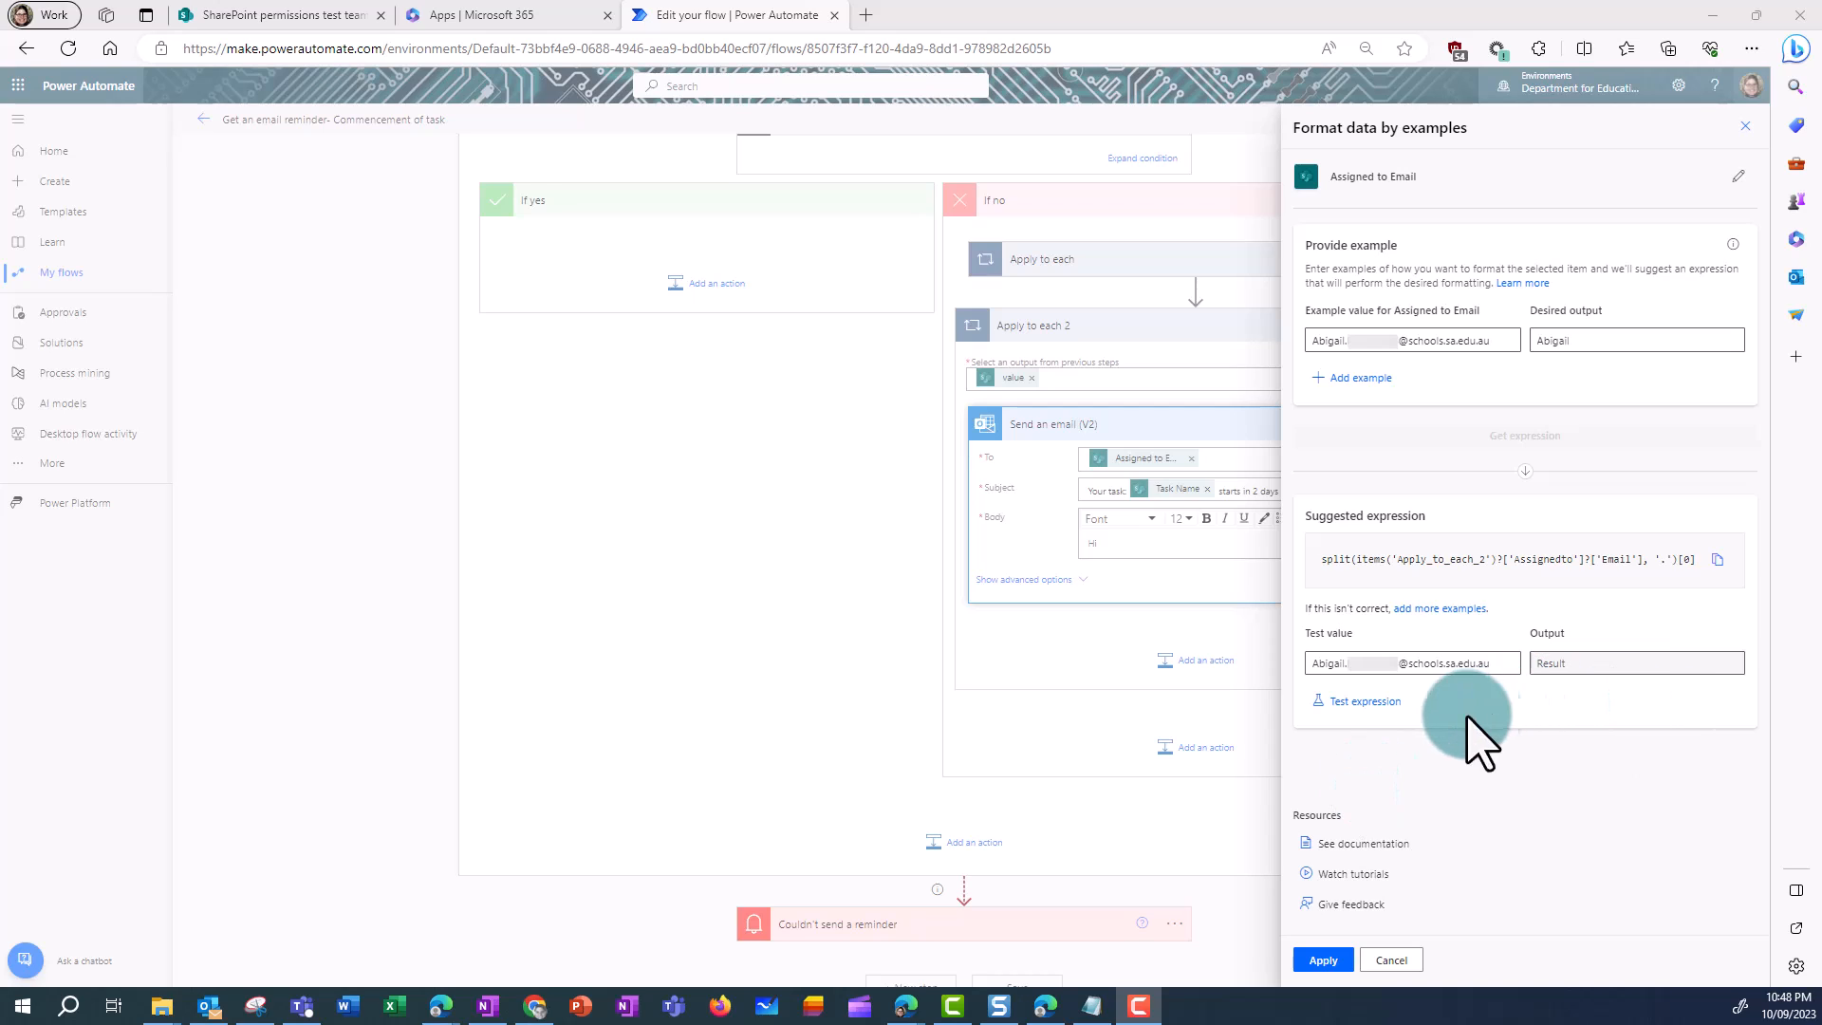
{"action": "left_click", "coordinate": [1381, 704]}
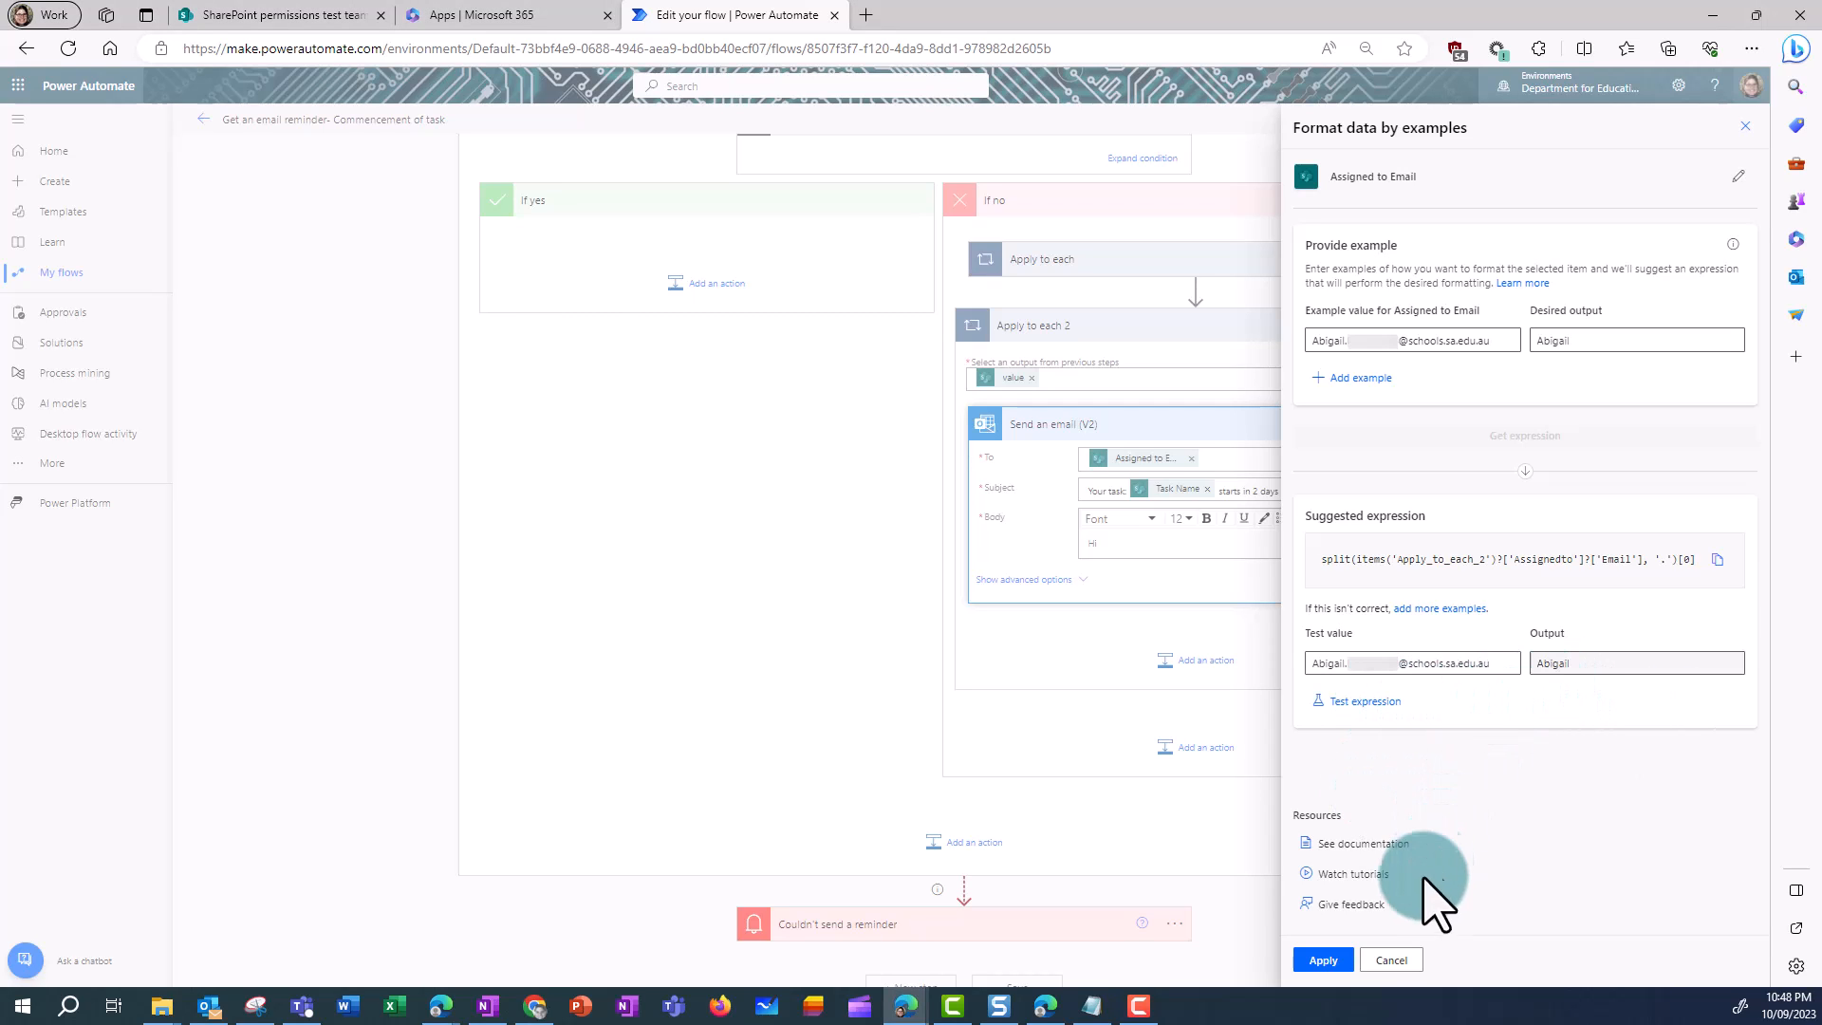
{"action": "left_click", "coordinate": [1323, 961]}
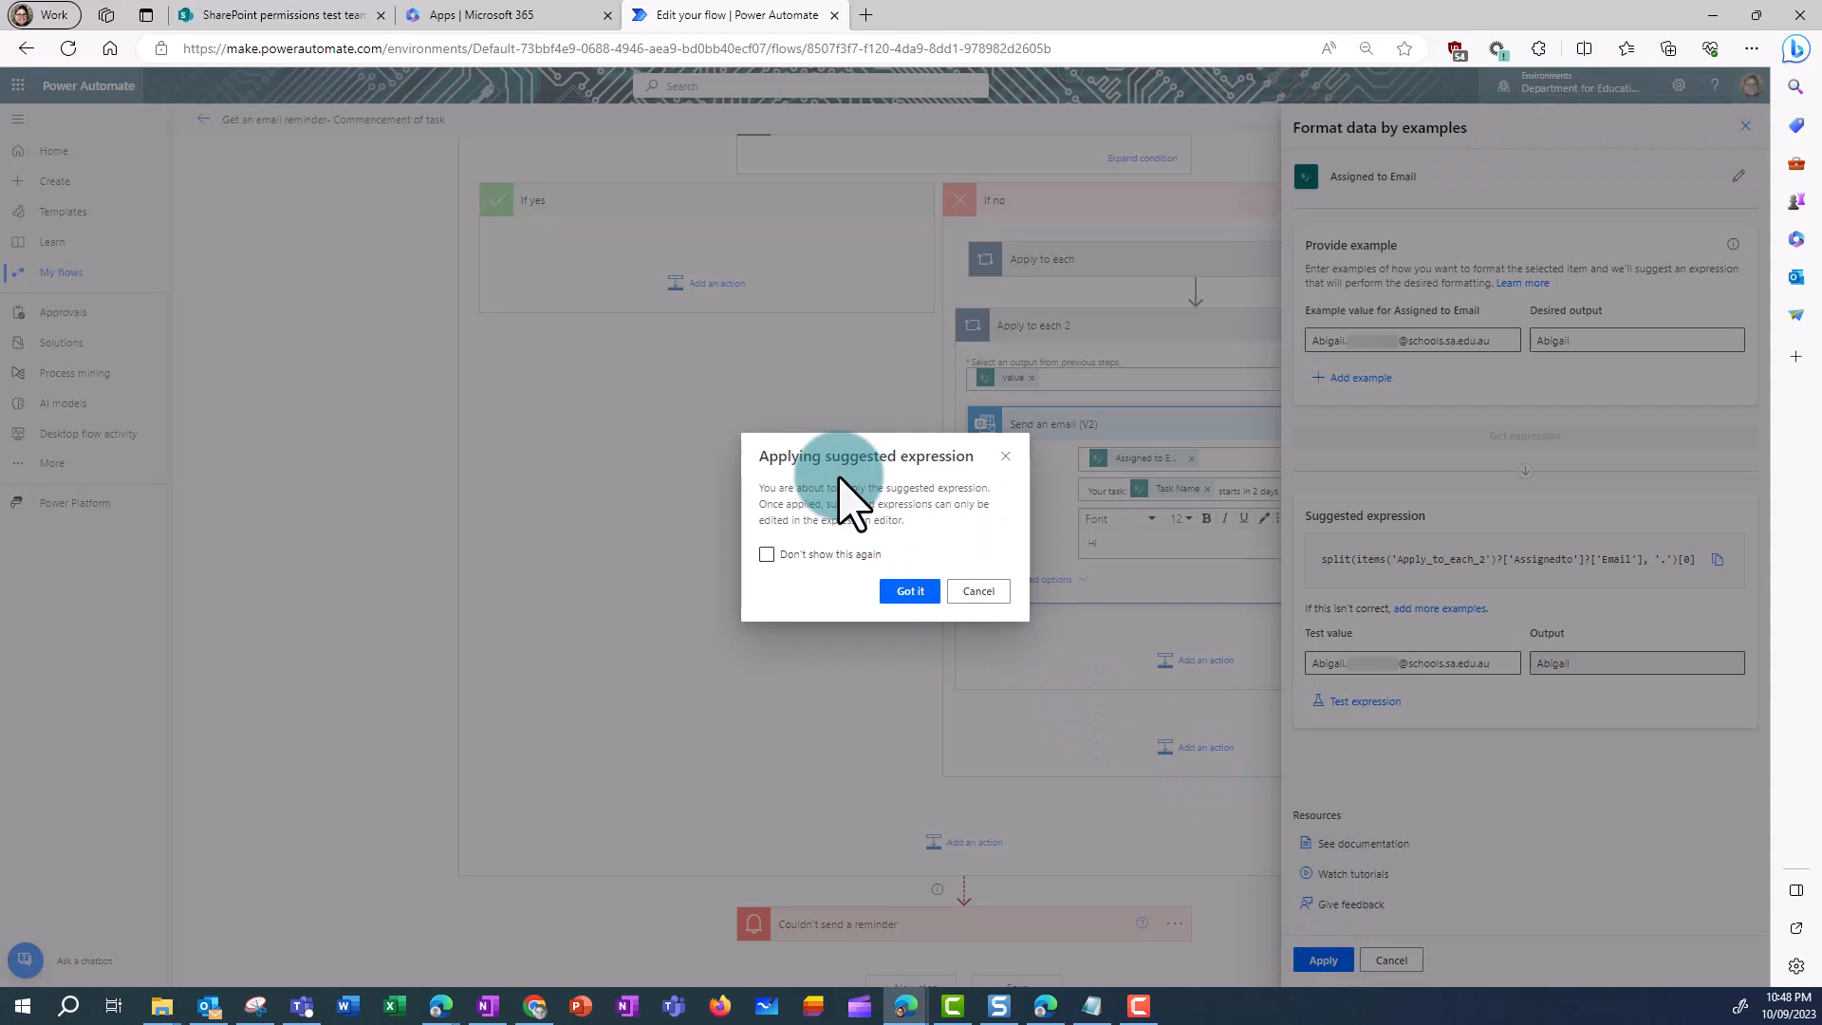
{"action": "left_click", "coordinate": [914, 591]}
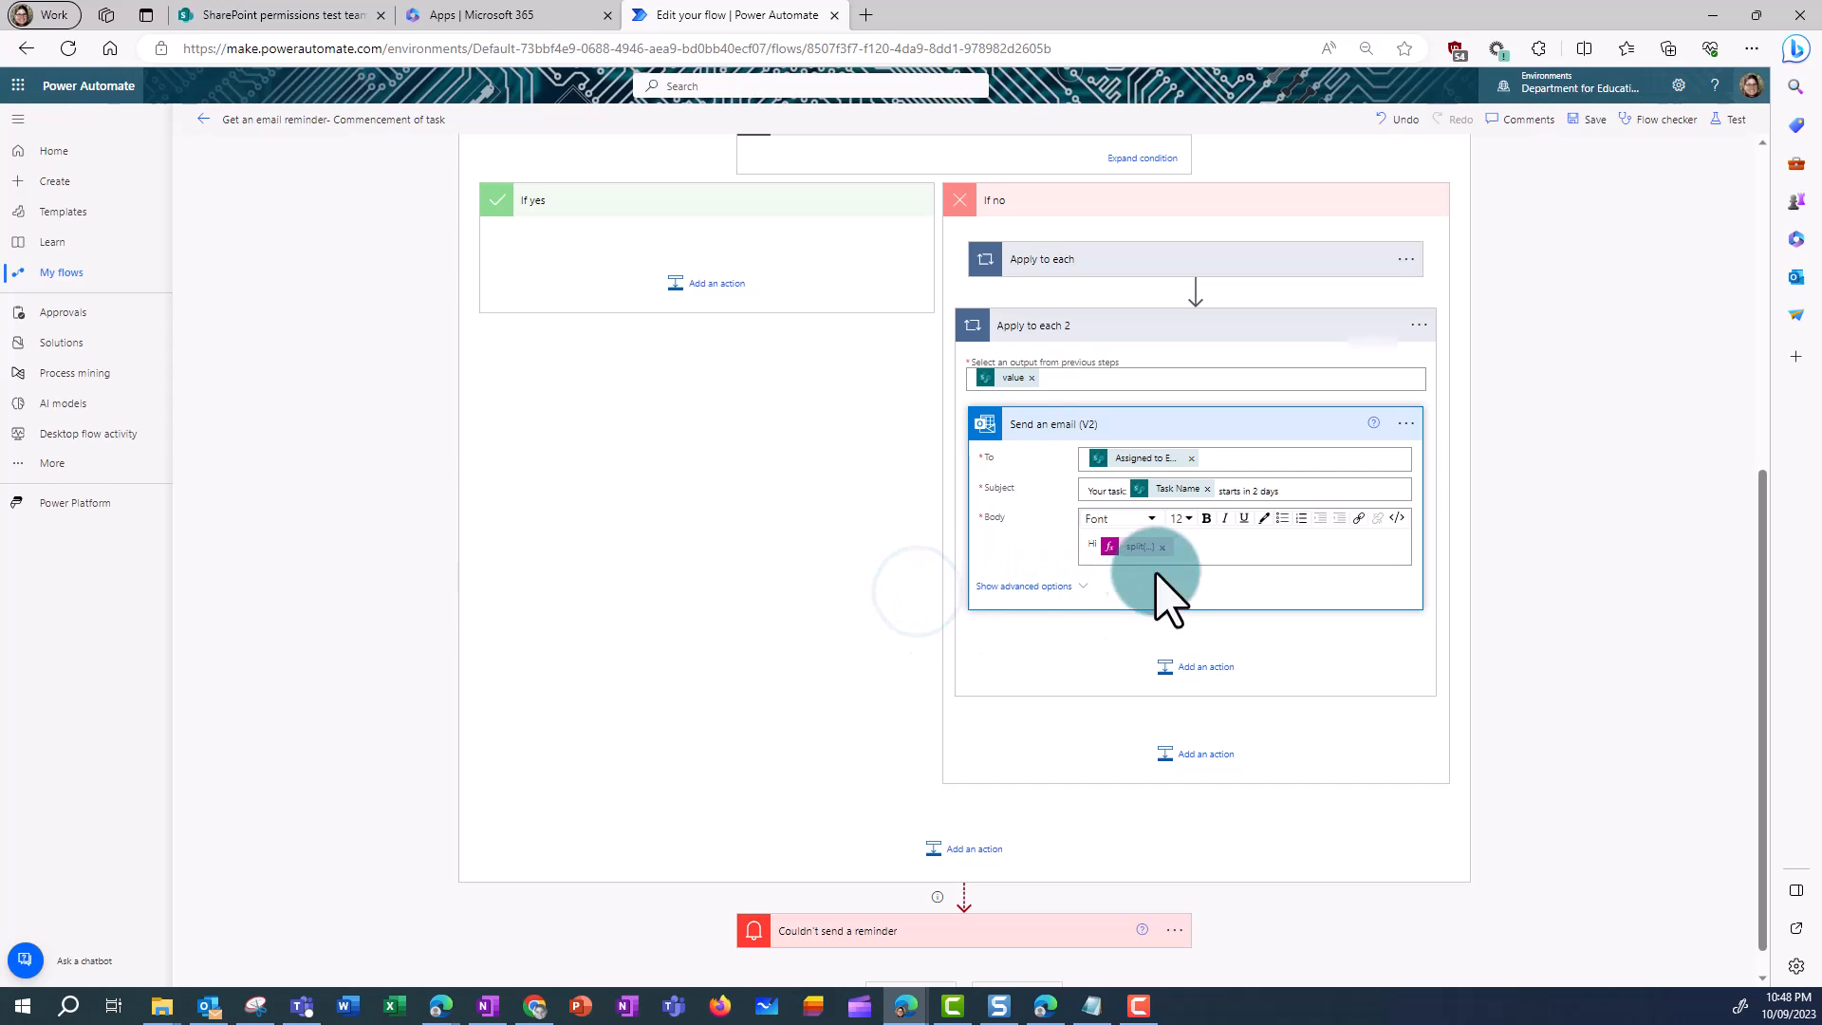
- Add the body text "This is a friednly reminder that a task assigned to you will start in 2 days." followed by a "Task details:" line
{"action": "left_click", "coordinate": [1197, 549]}
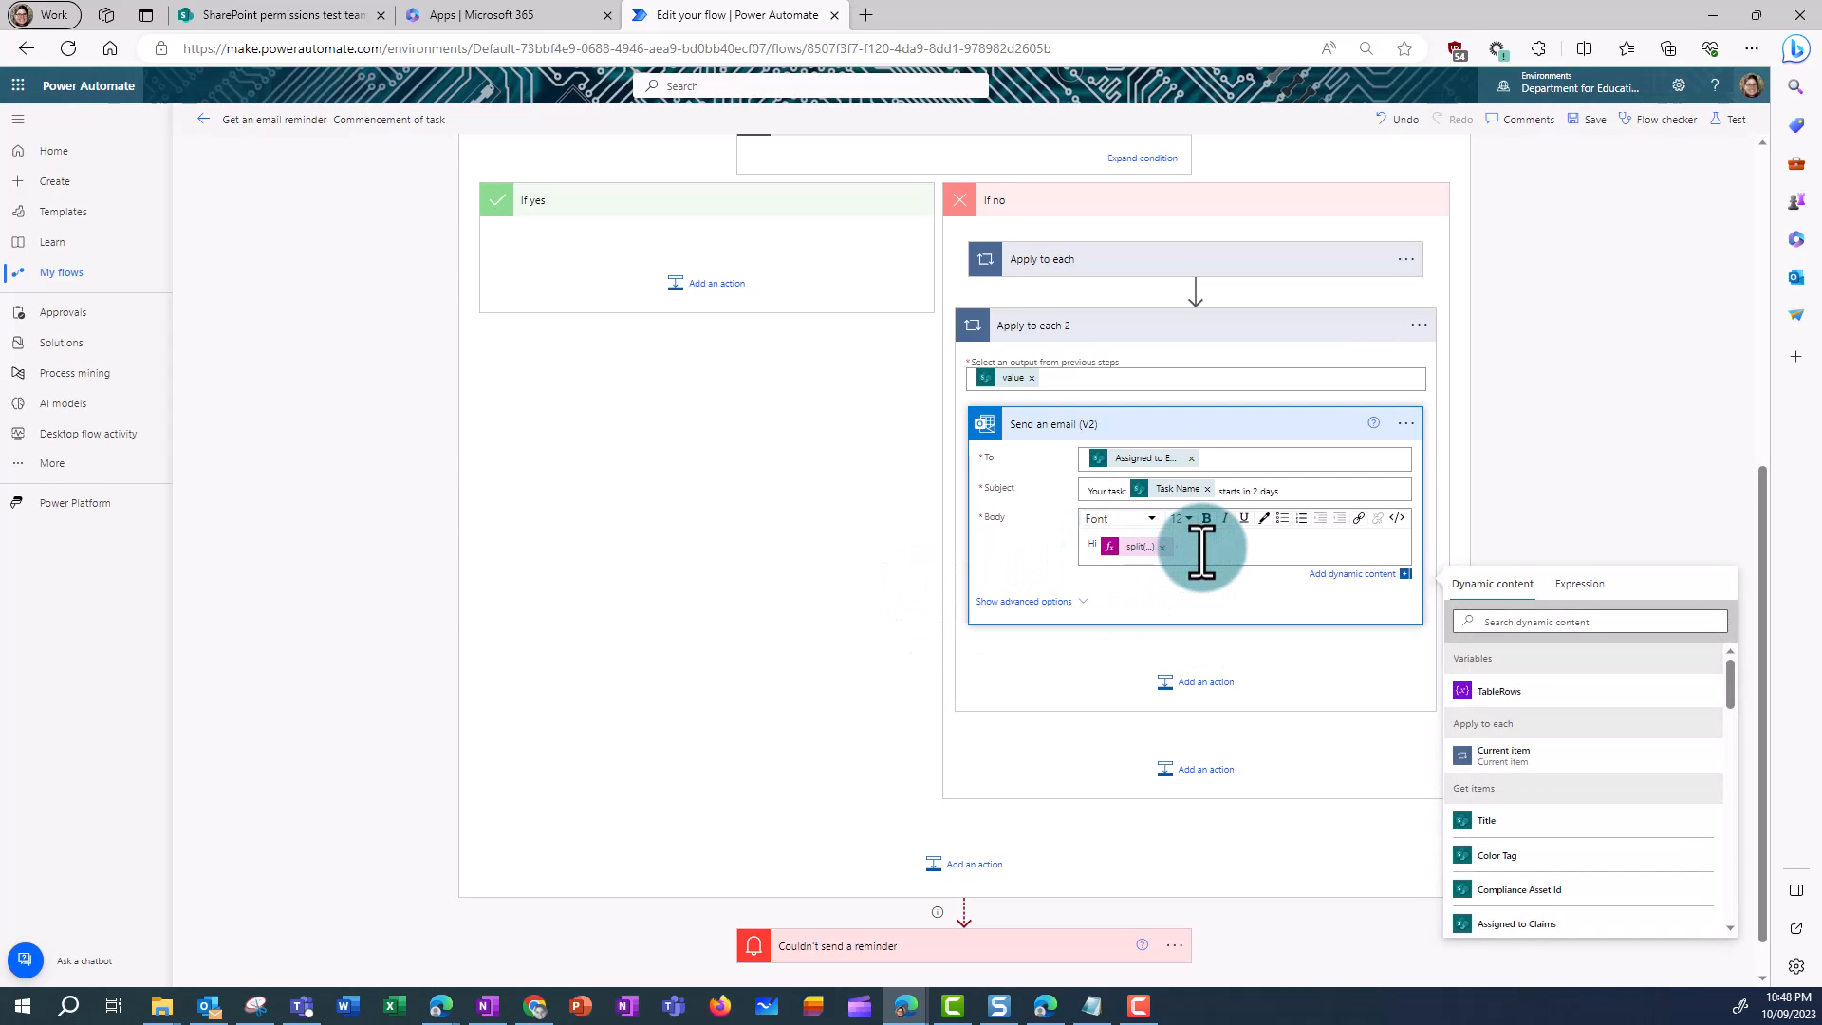
{"action": "key", "text": "Return"}
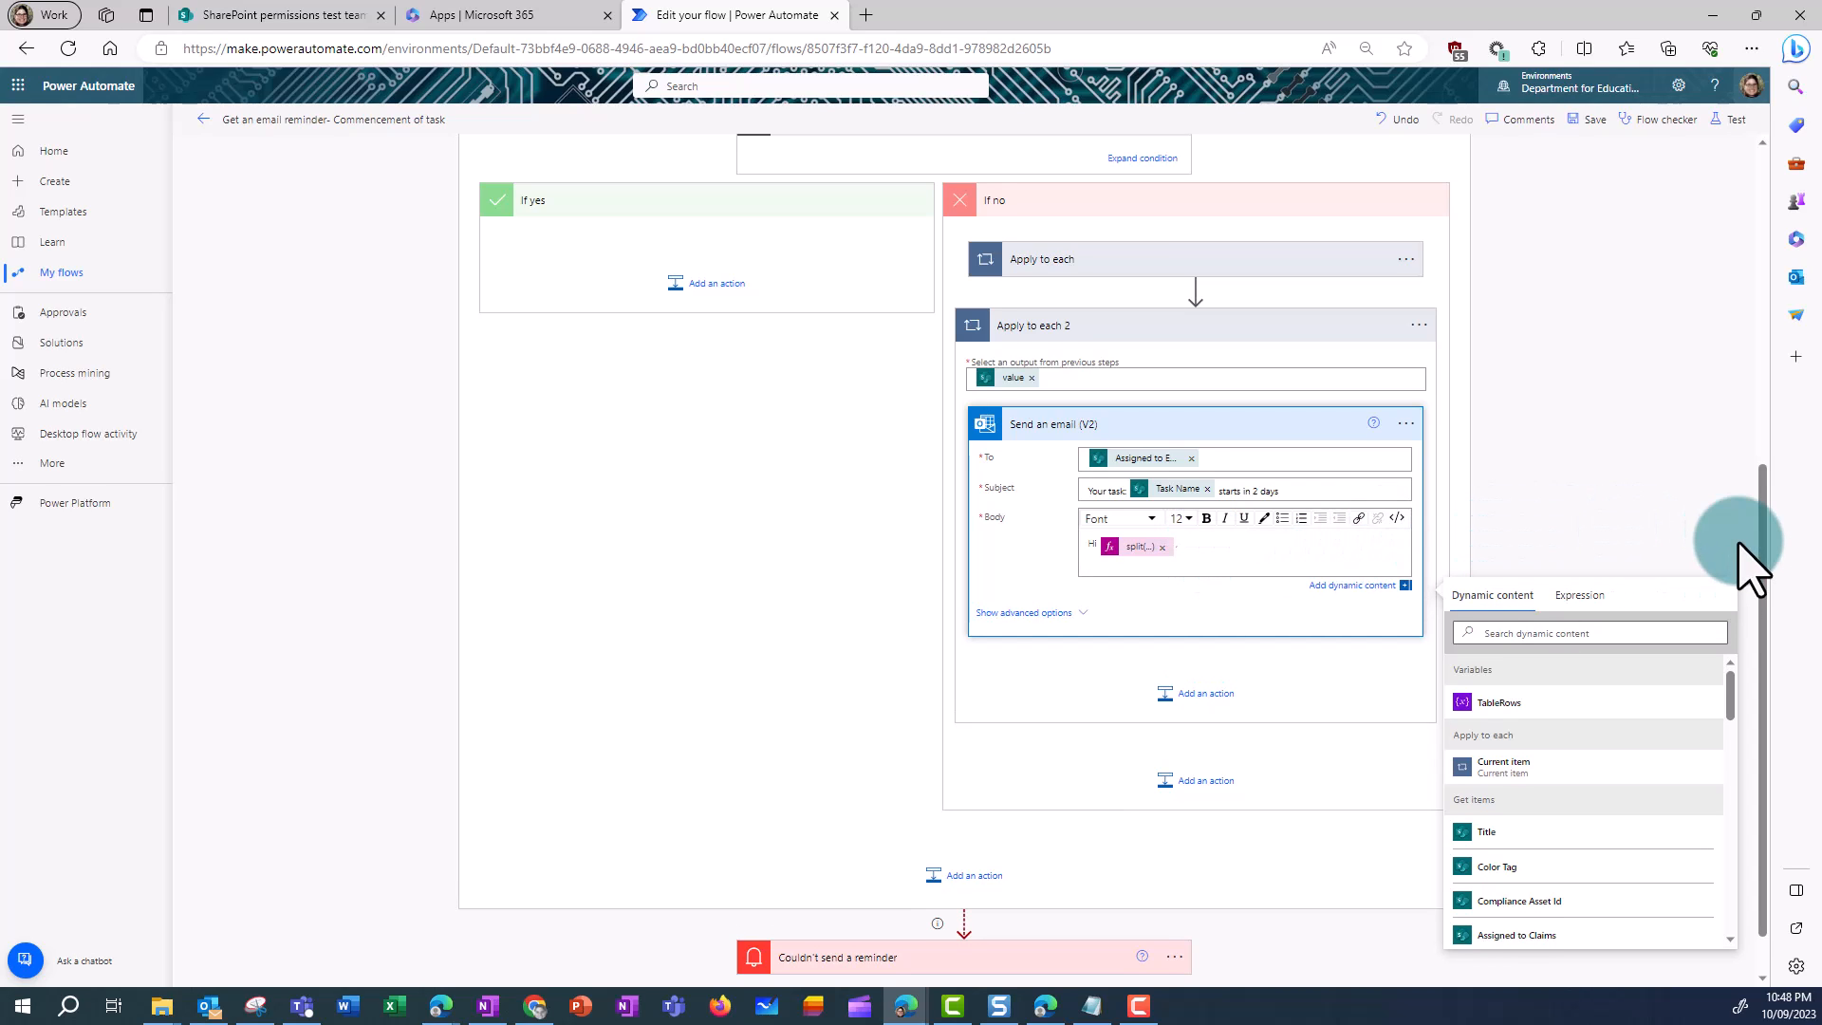
{"action": "key", "text": "Return"}
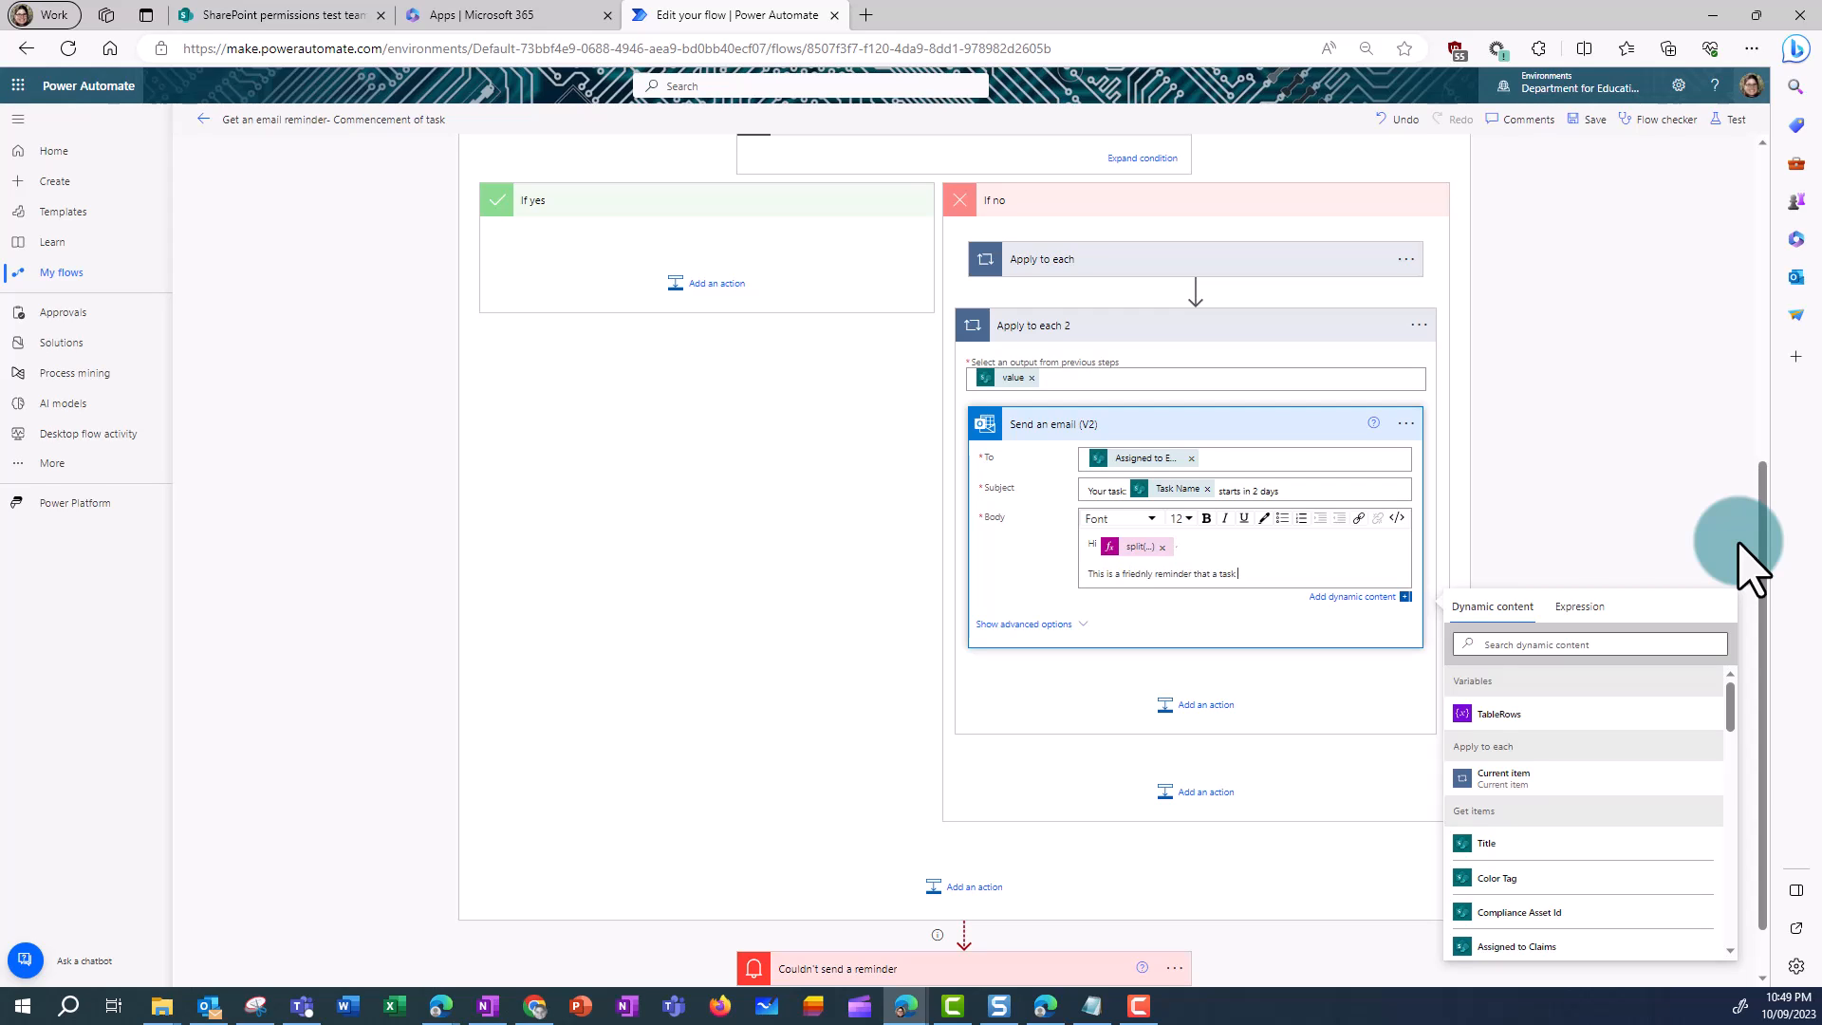
{"action": "type", "text": "."}
{"action": "key", "text": "Return"}
{"action": "type", "text": "Ta"}
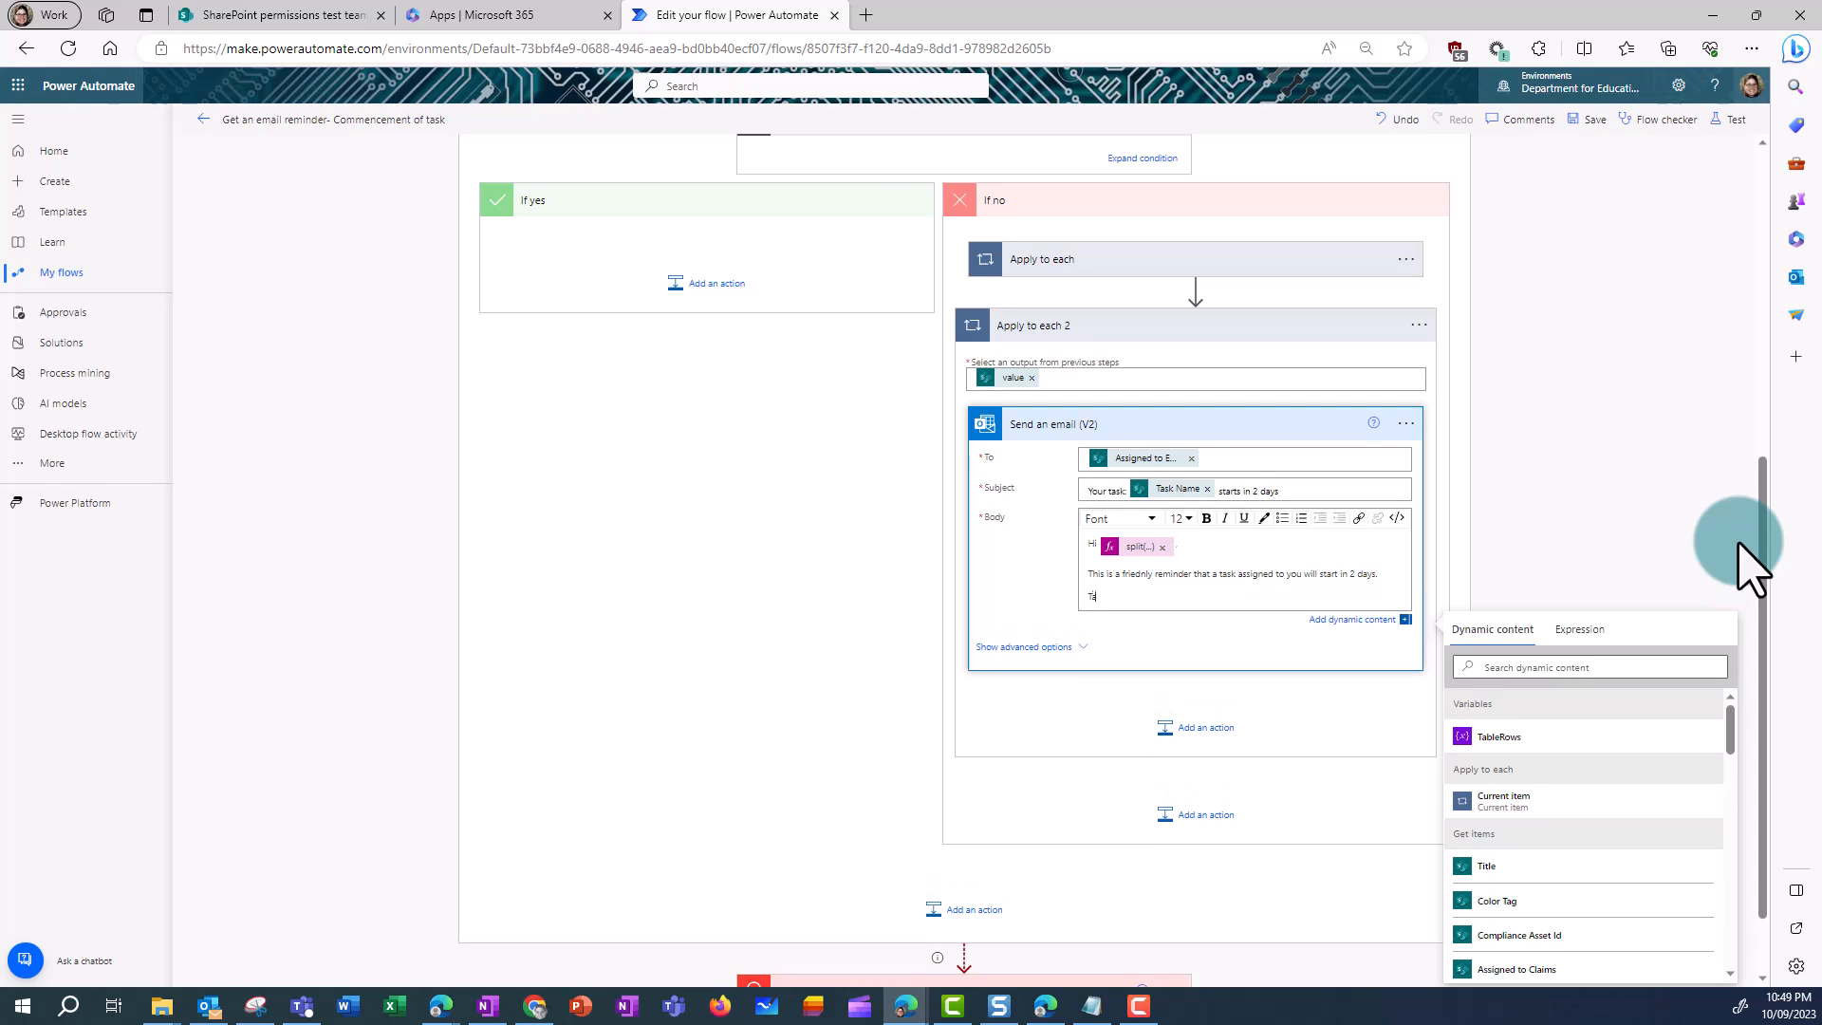
{"action": "type", "text": "sk details:"}
{"action": "key", "text": "Return"}
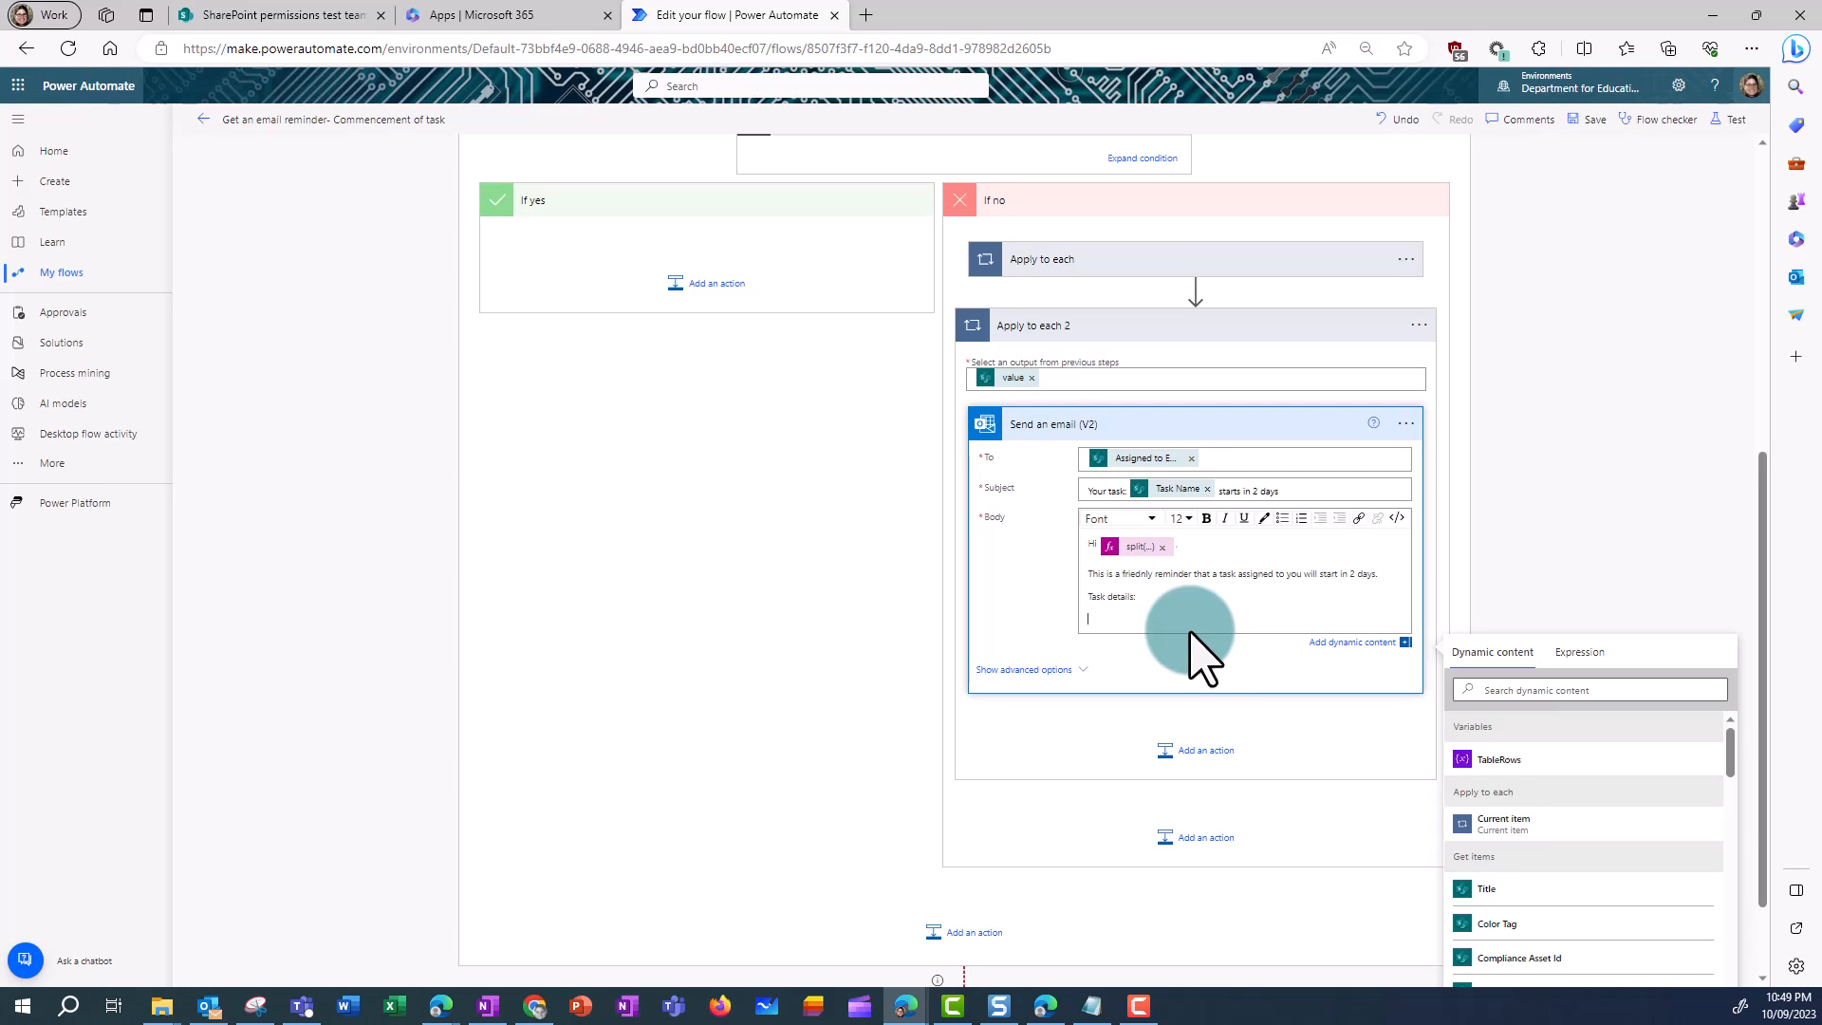
- Insert a two-column HTML table with border 1 and collapsed borders below Task details, giving both header cells background colour #abdbe3
{"action": "left_click", "coordinate": [1397, 520]}
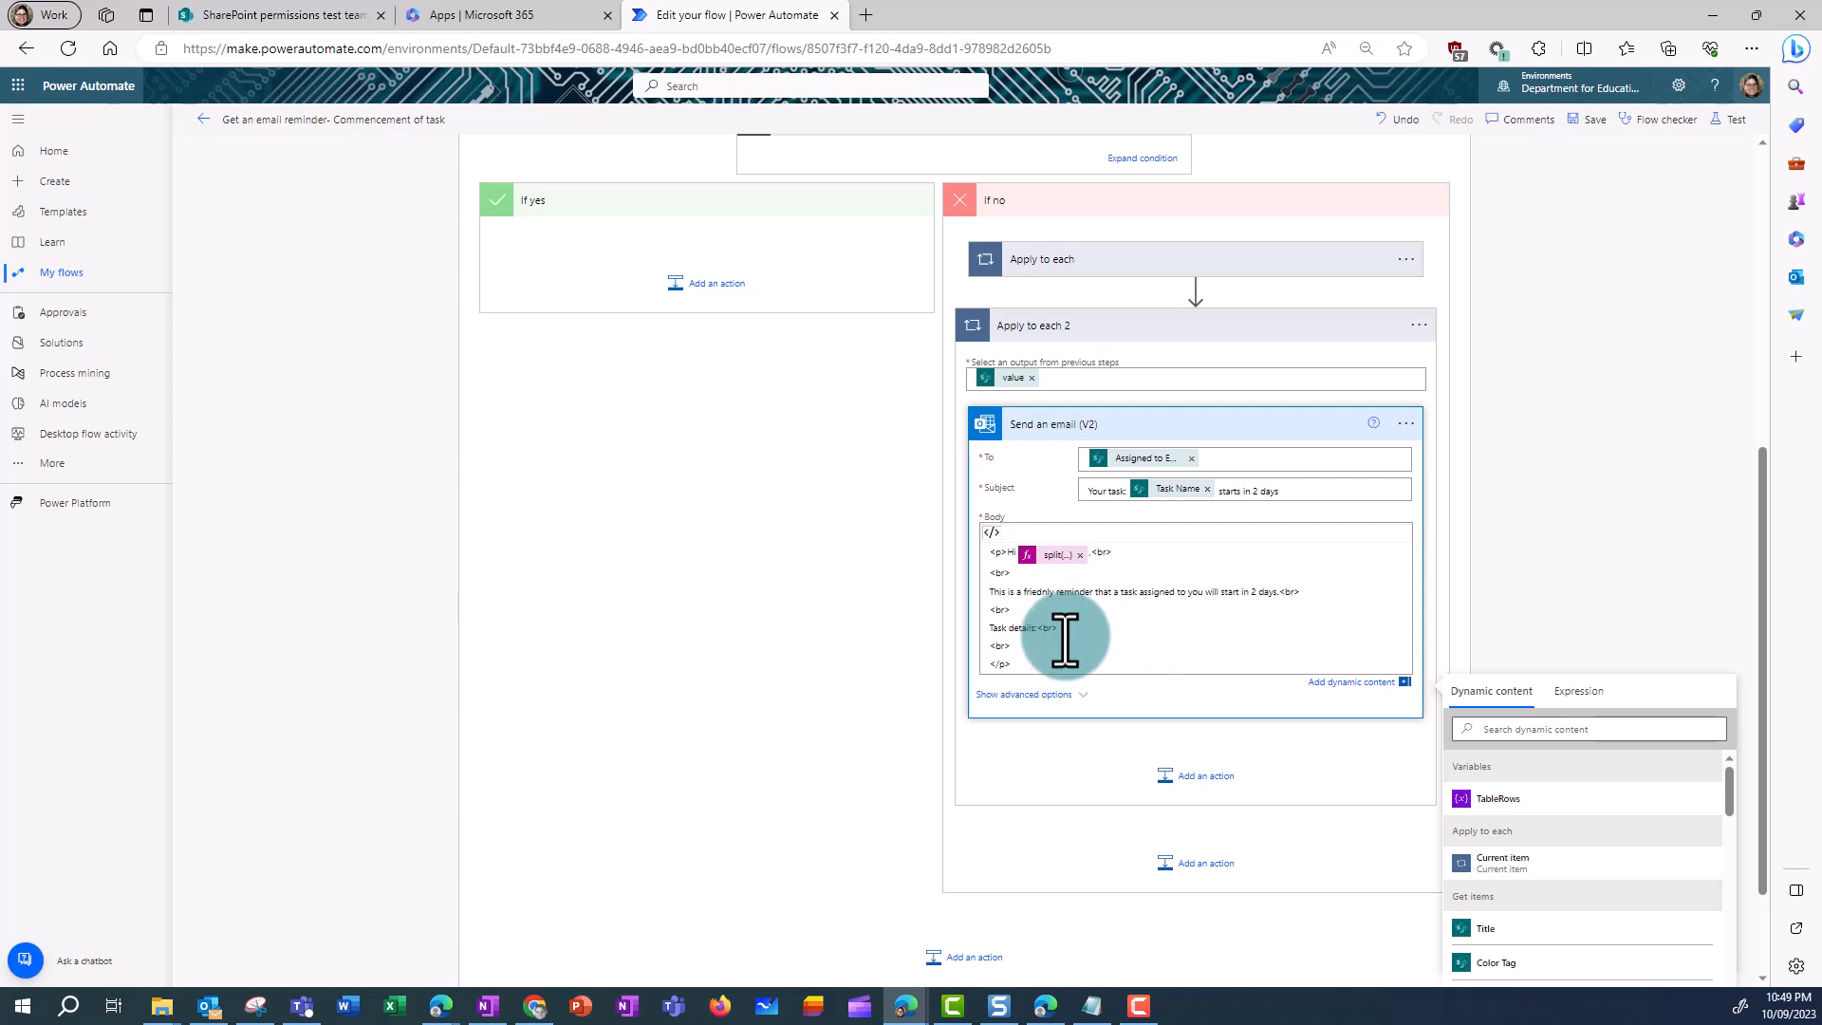
{"action": "scroll", "coordinate": [1045, 657], "scroll_direction": "down", "scroll_amount": 1}
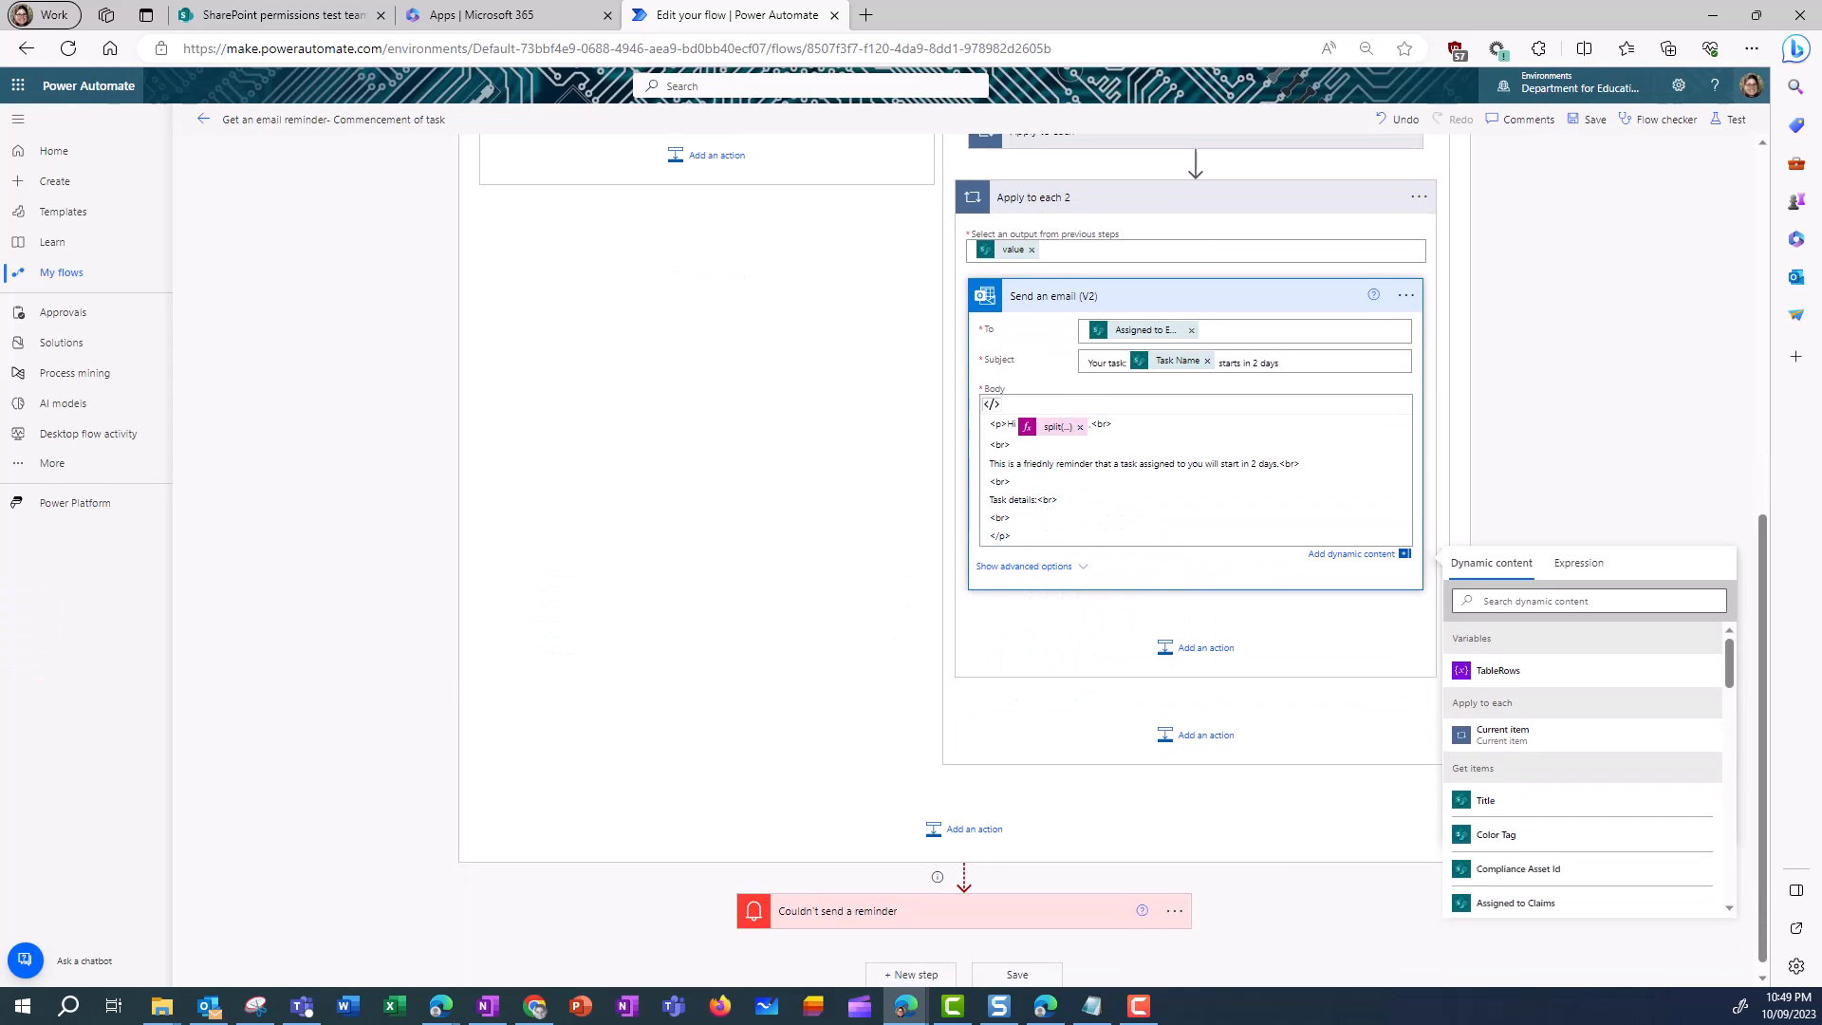
{"action": "type", "text": "<table border='1' style='border-collapse:collapse'>   <tr>     <th style= 'background-color: #abdbe3'></th>     <th></th>   </tr>   <tr>     <td></td>     <td></td>   </tr> </table>"}
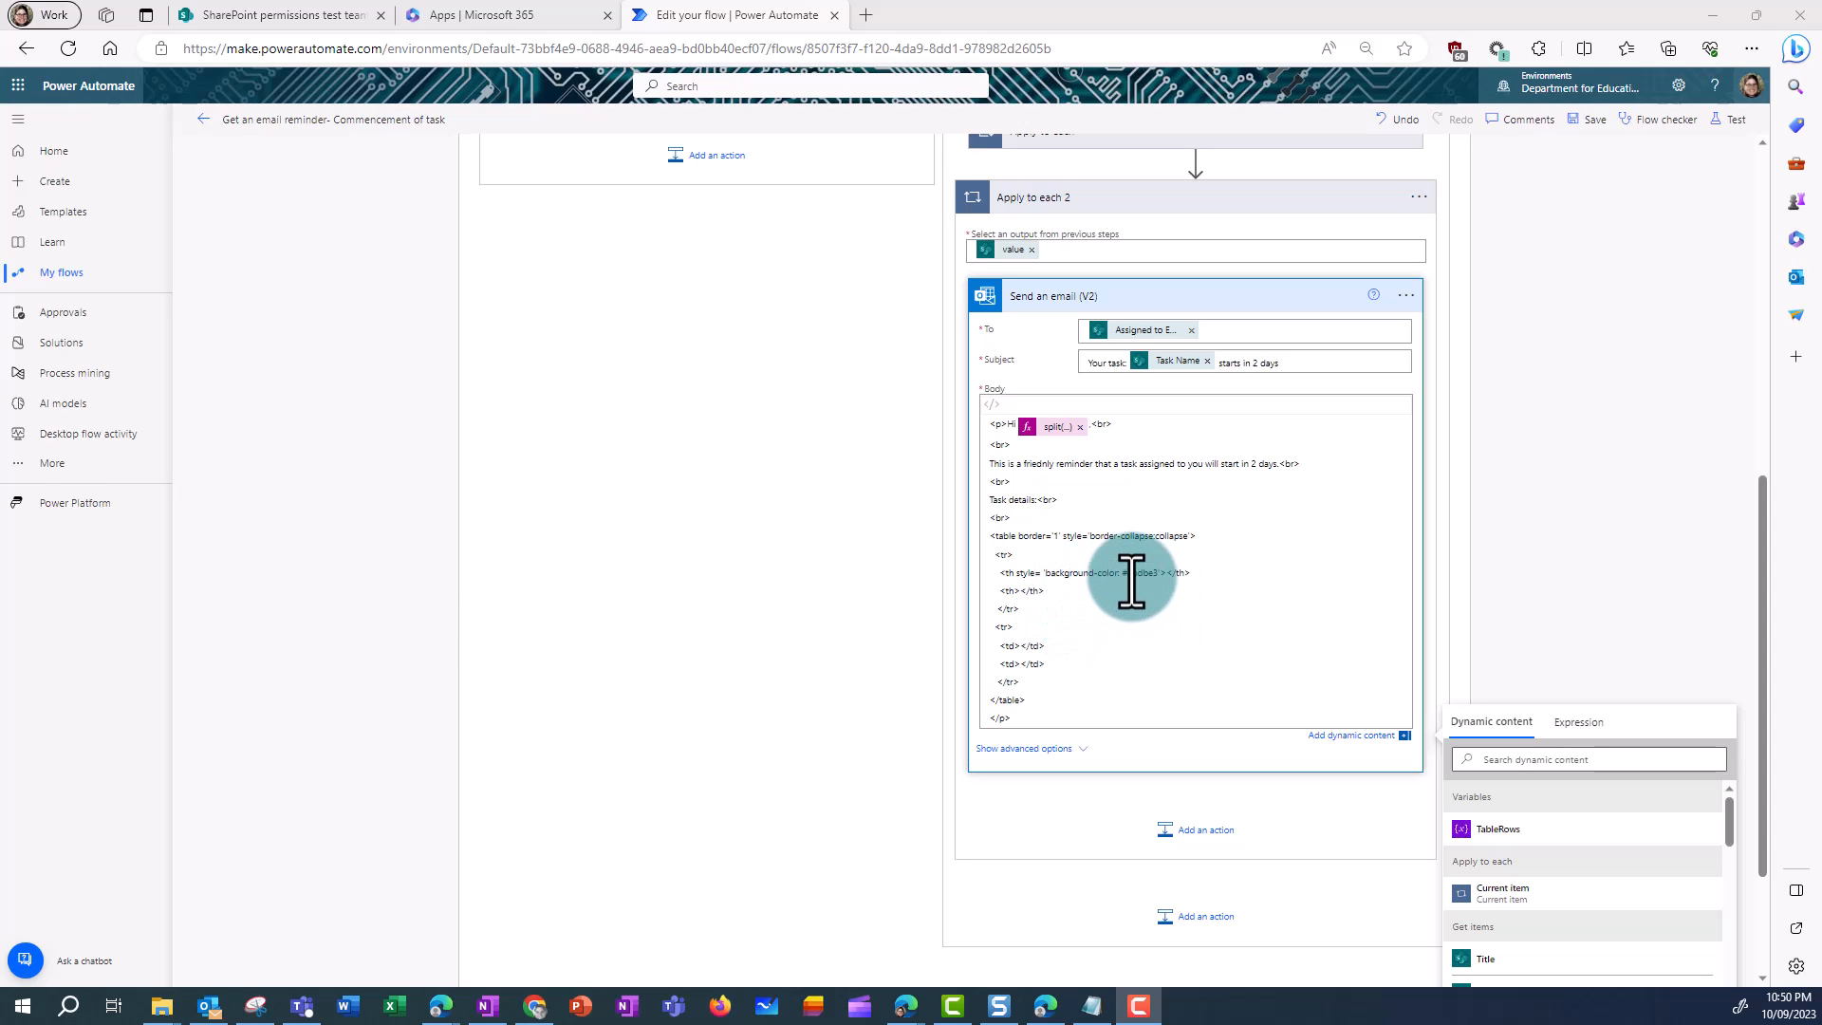
{"action": "left_click_drag", "start_coordinate": [1015, 574], "coordinate": [1161, 580]}
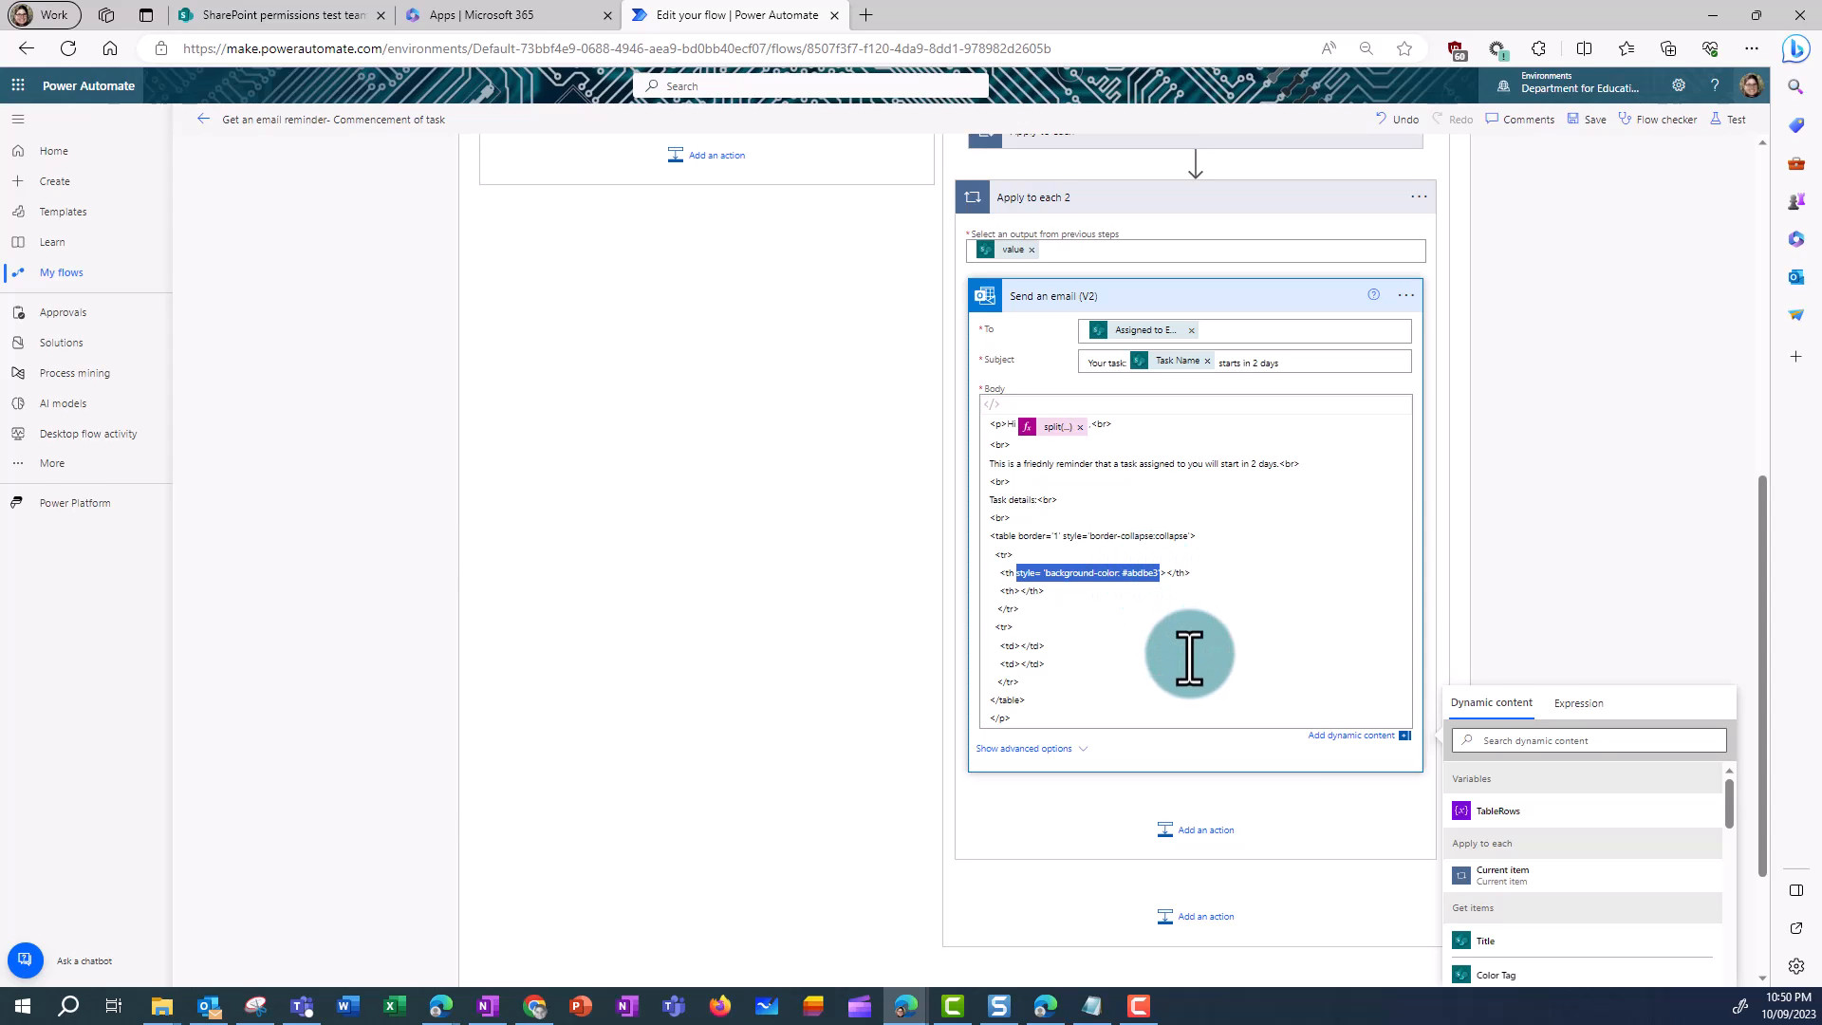
{"action": "left_click", "coordinate": [1013, 592]}
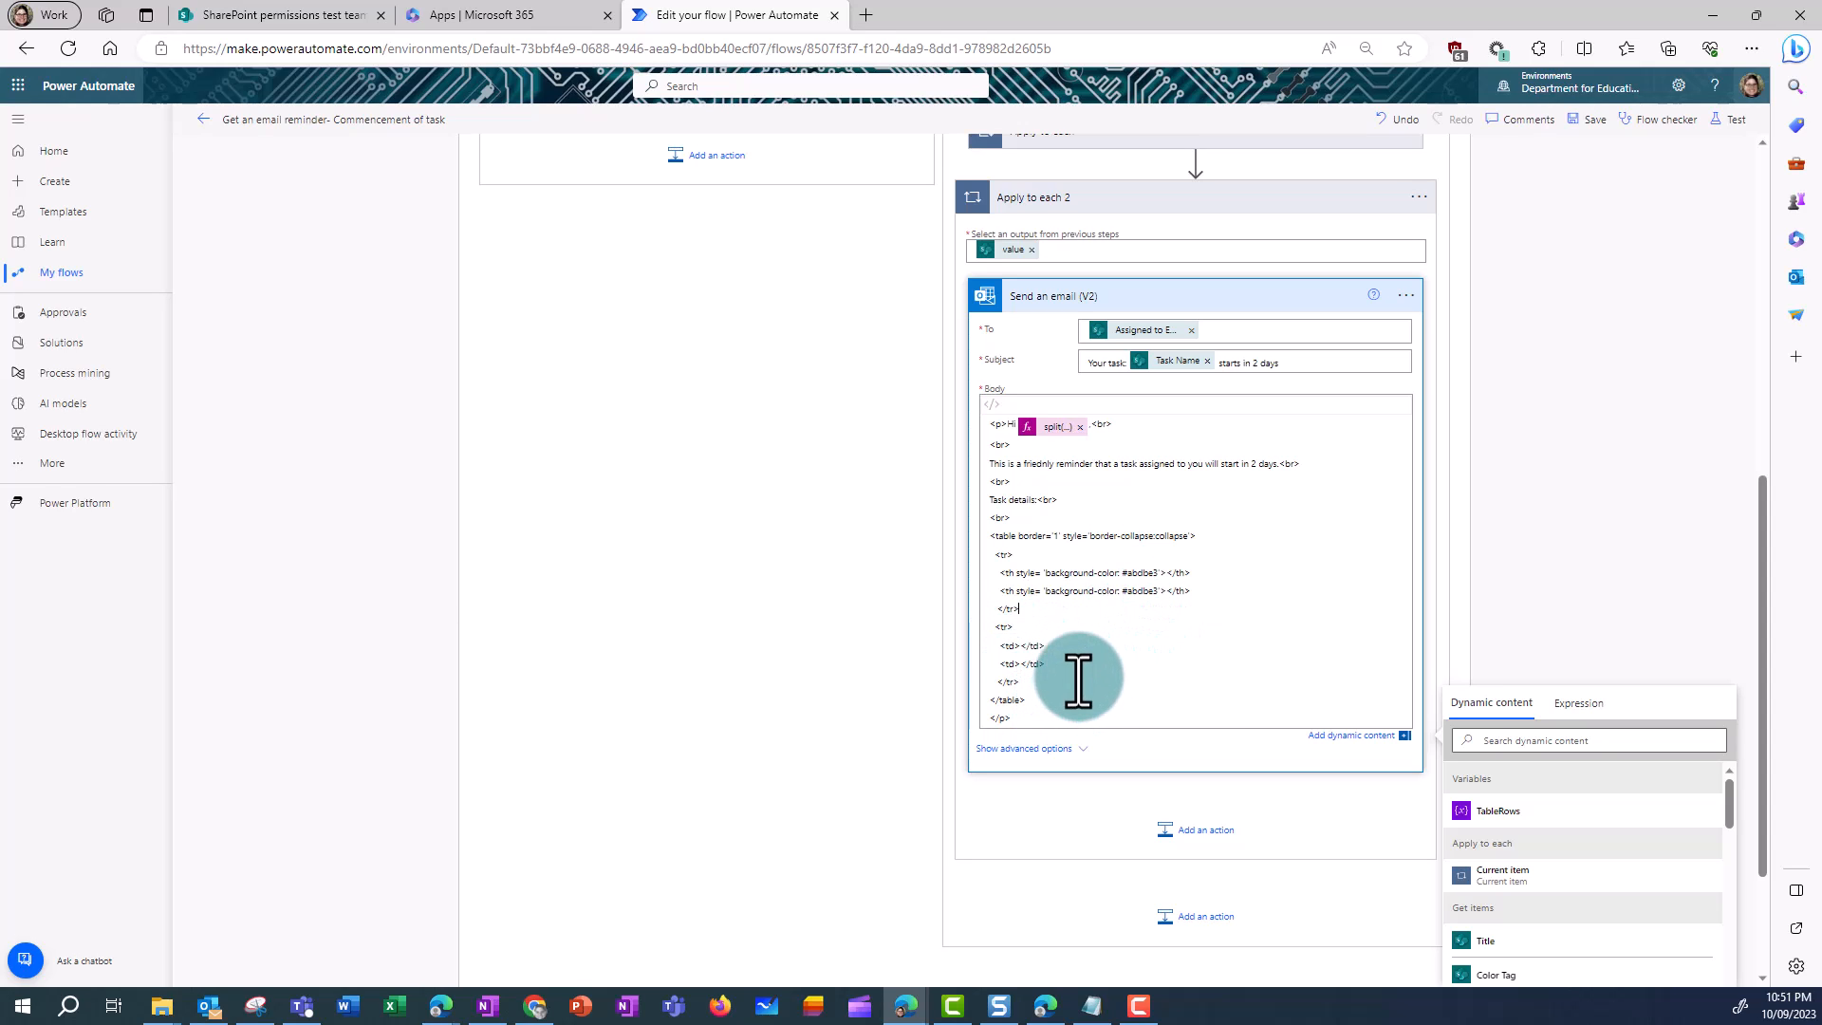
- Add a second data row with two empty cells to the HTML table, after the existing data row
{"action": "left_click_drag", "start_coordinate": [993, 628], "coordinate": [1040, 673]}
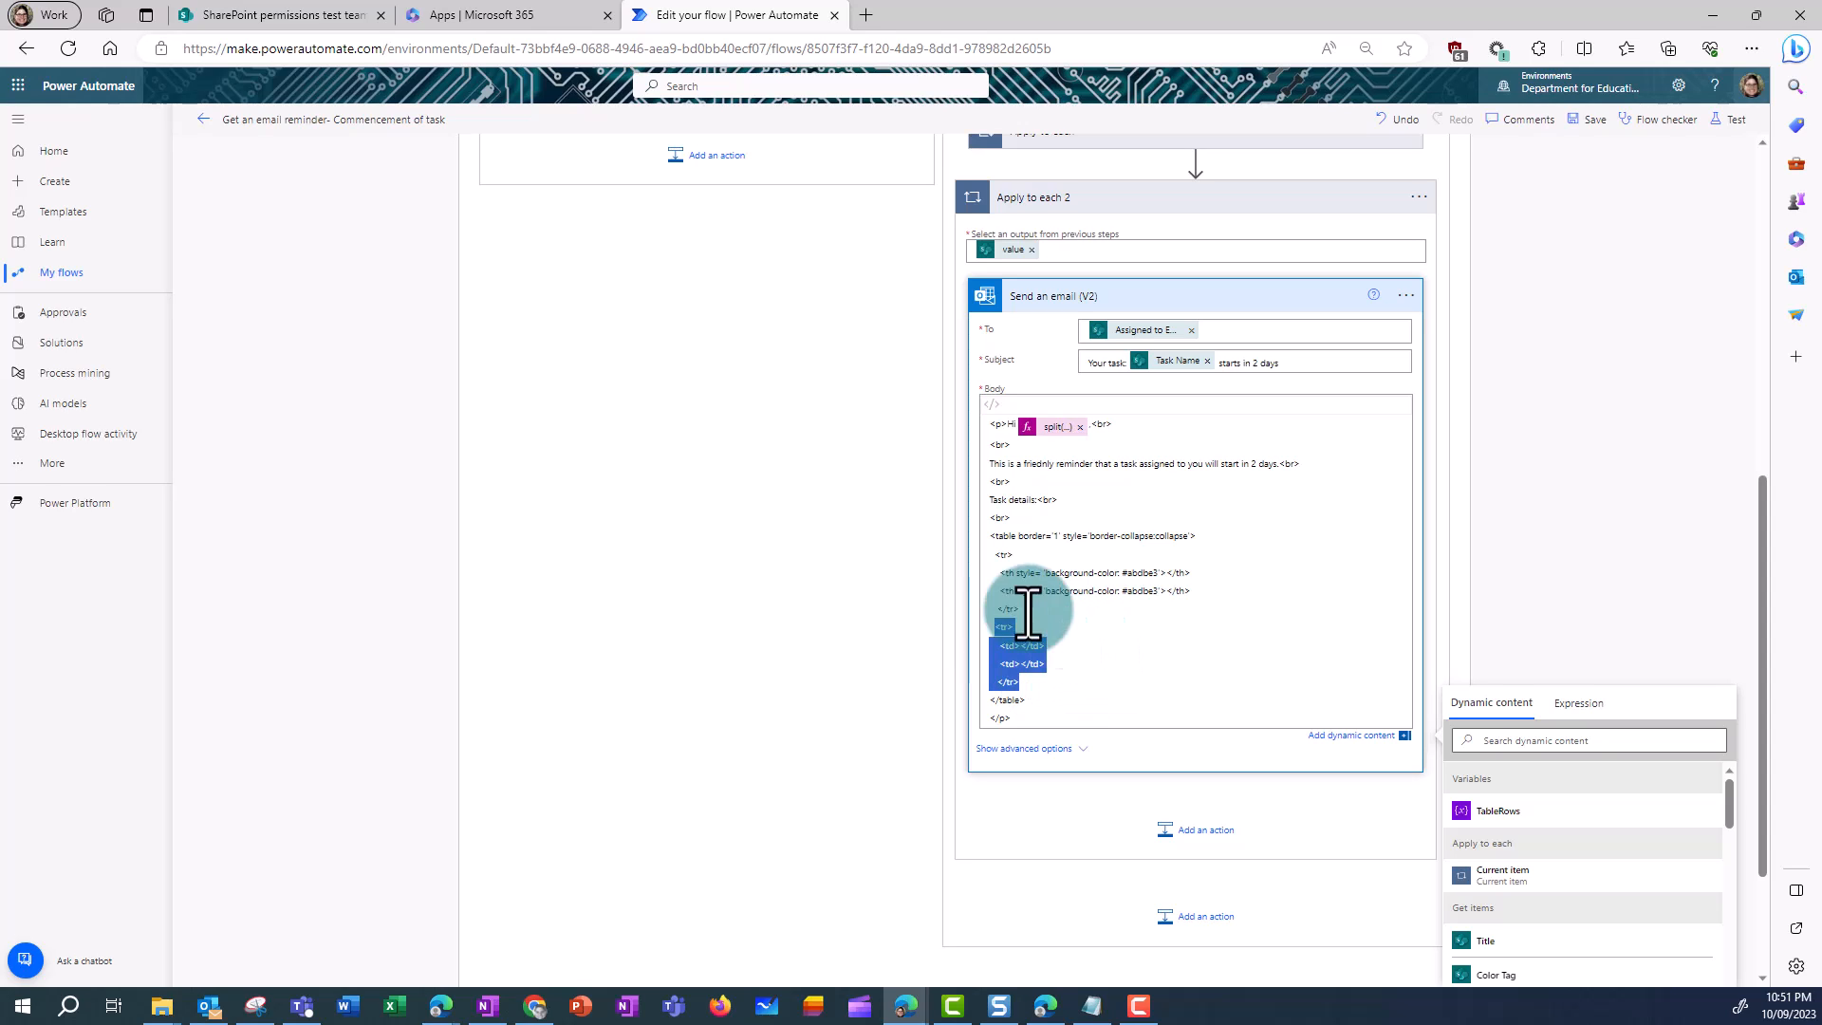
{"action": "left_click", "coordinate": [1037, 683]}
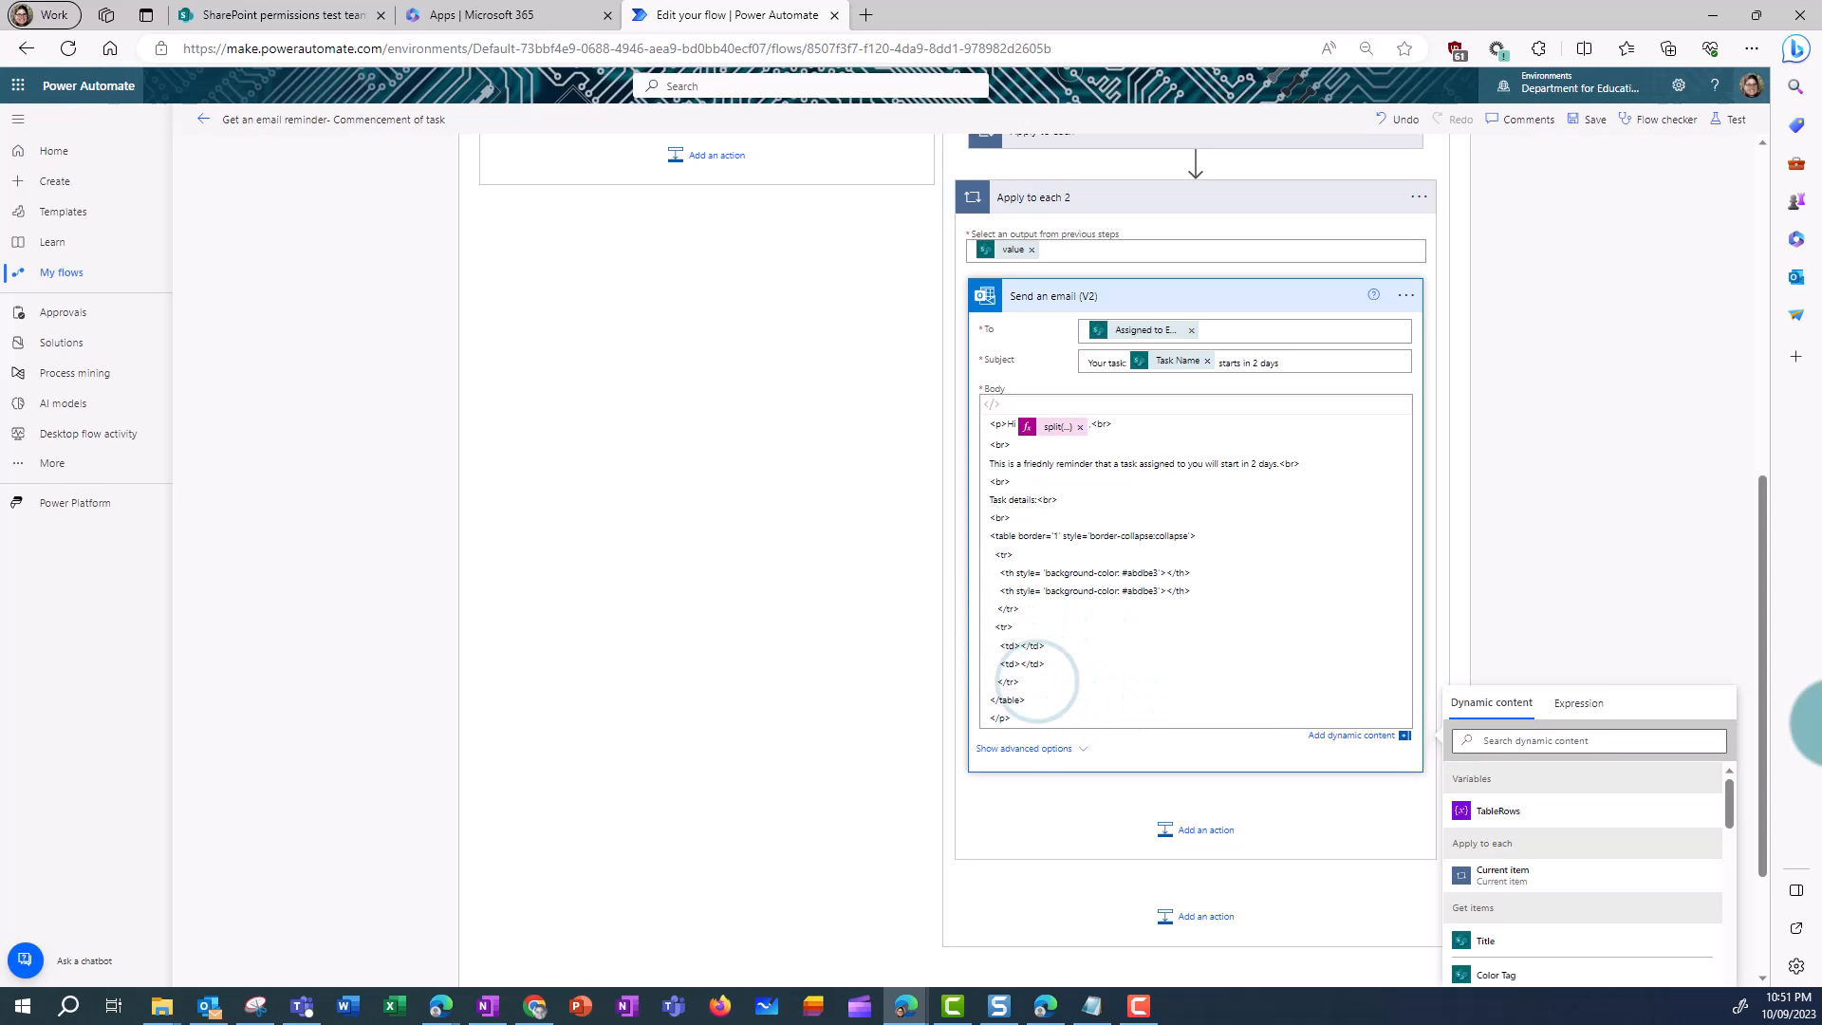
{"action": "key", "text": "Return"}
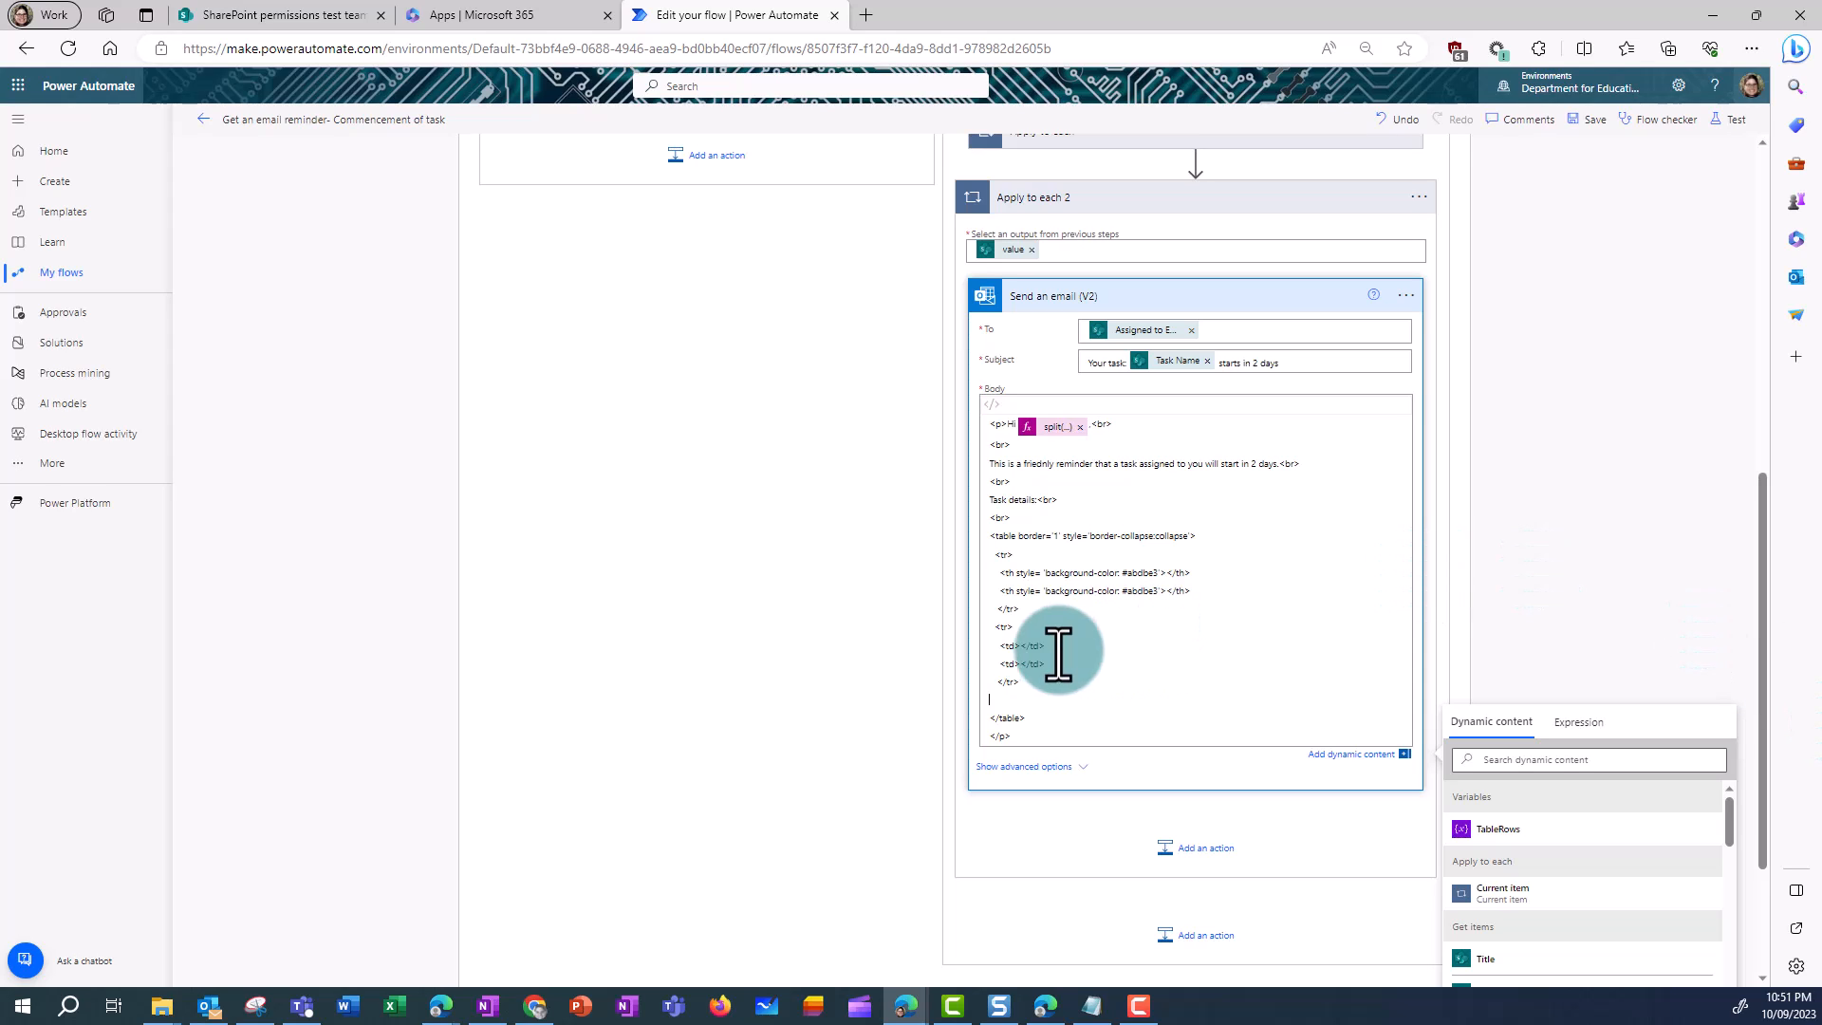
{"action": "left_click_drag", "start_coordinate": [1014, 681], "coordinate": [996, 642]}
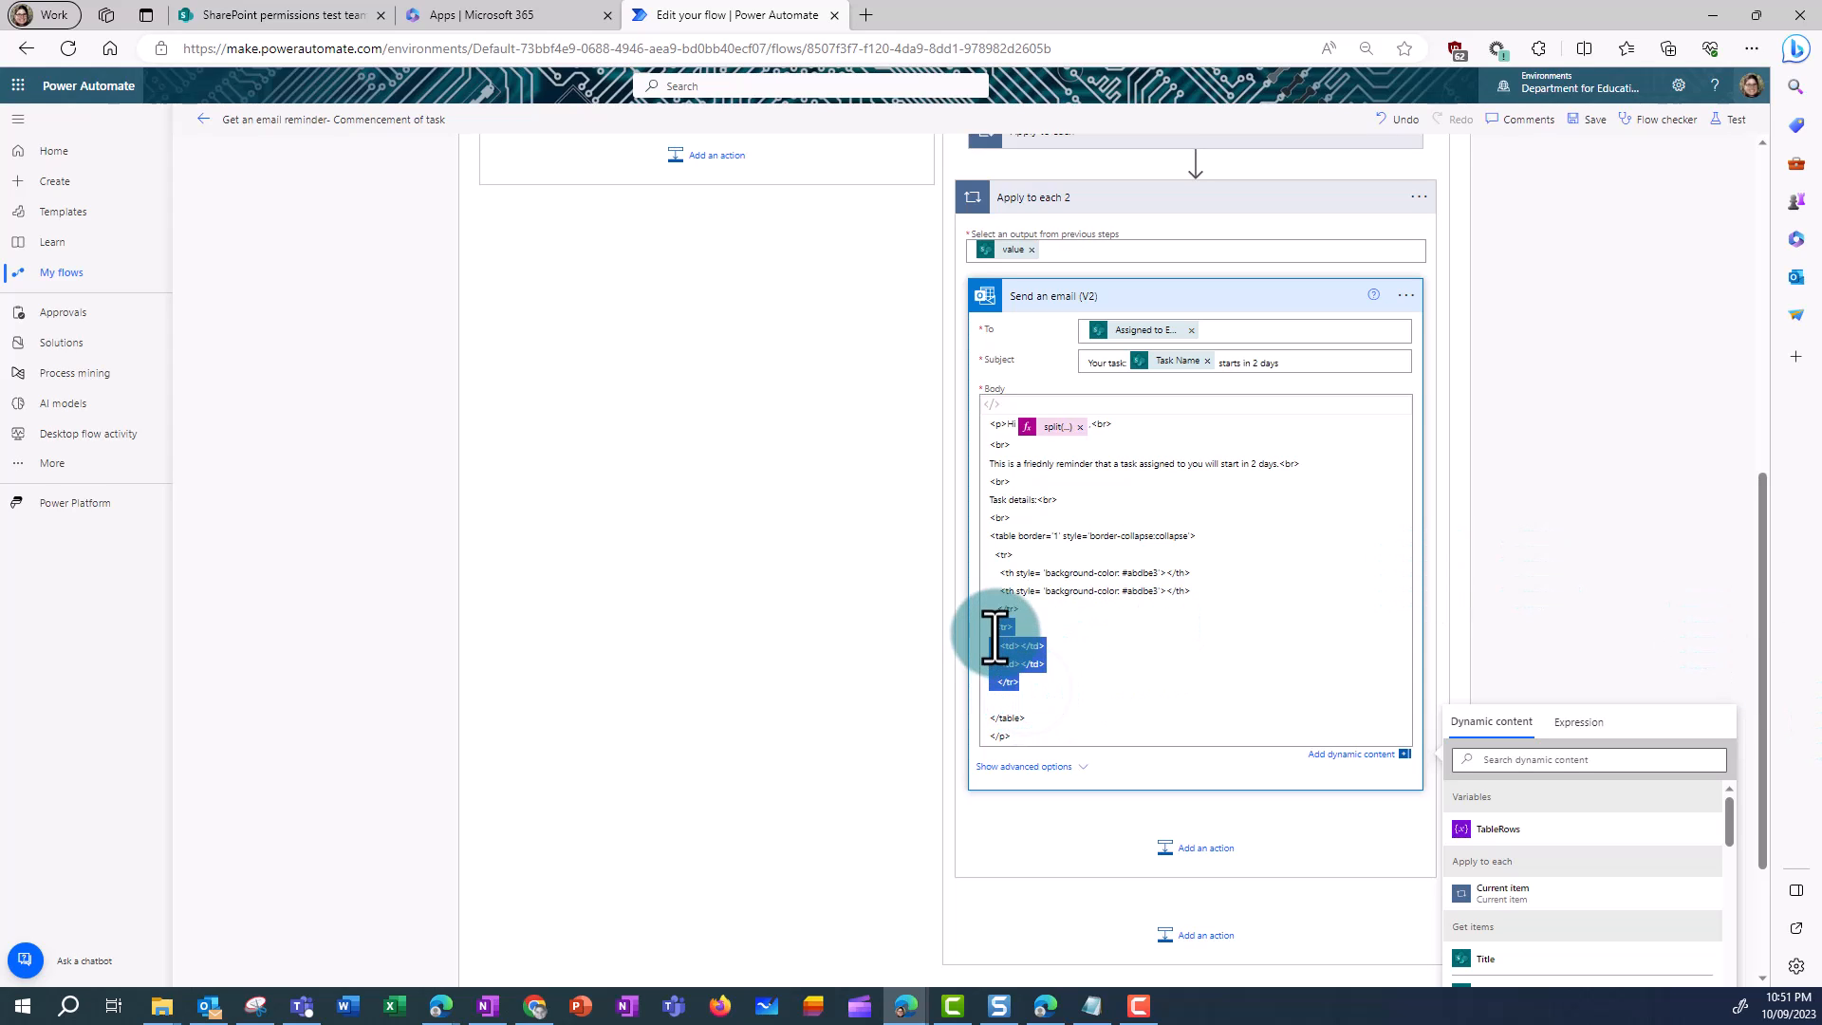
{"action": "left_click", "coordinate": [1020, 700]}
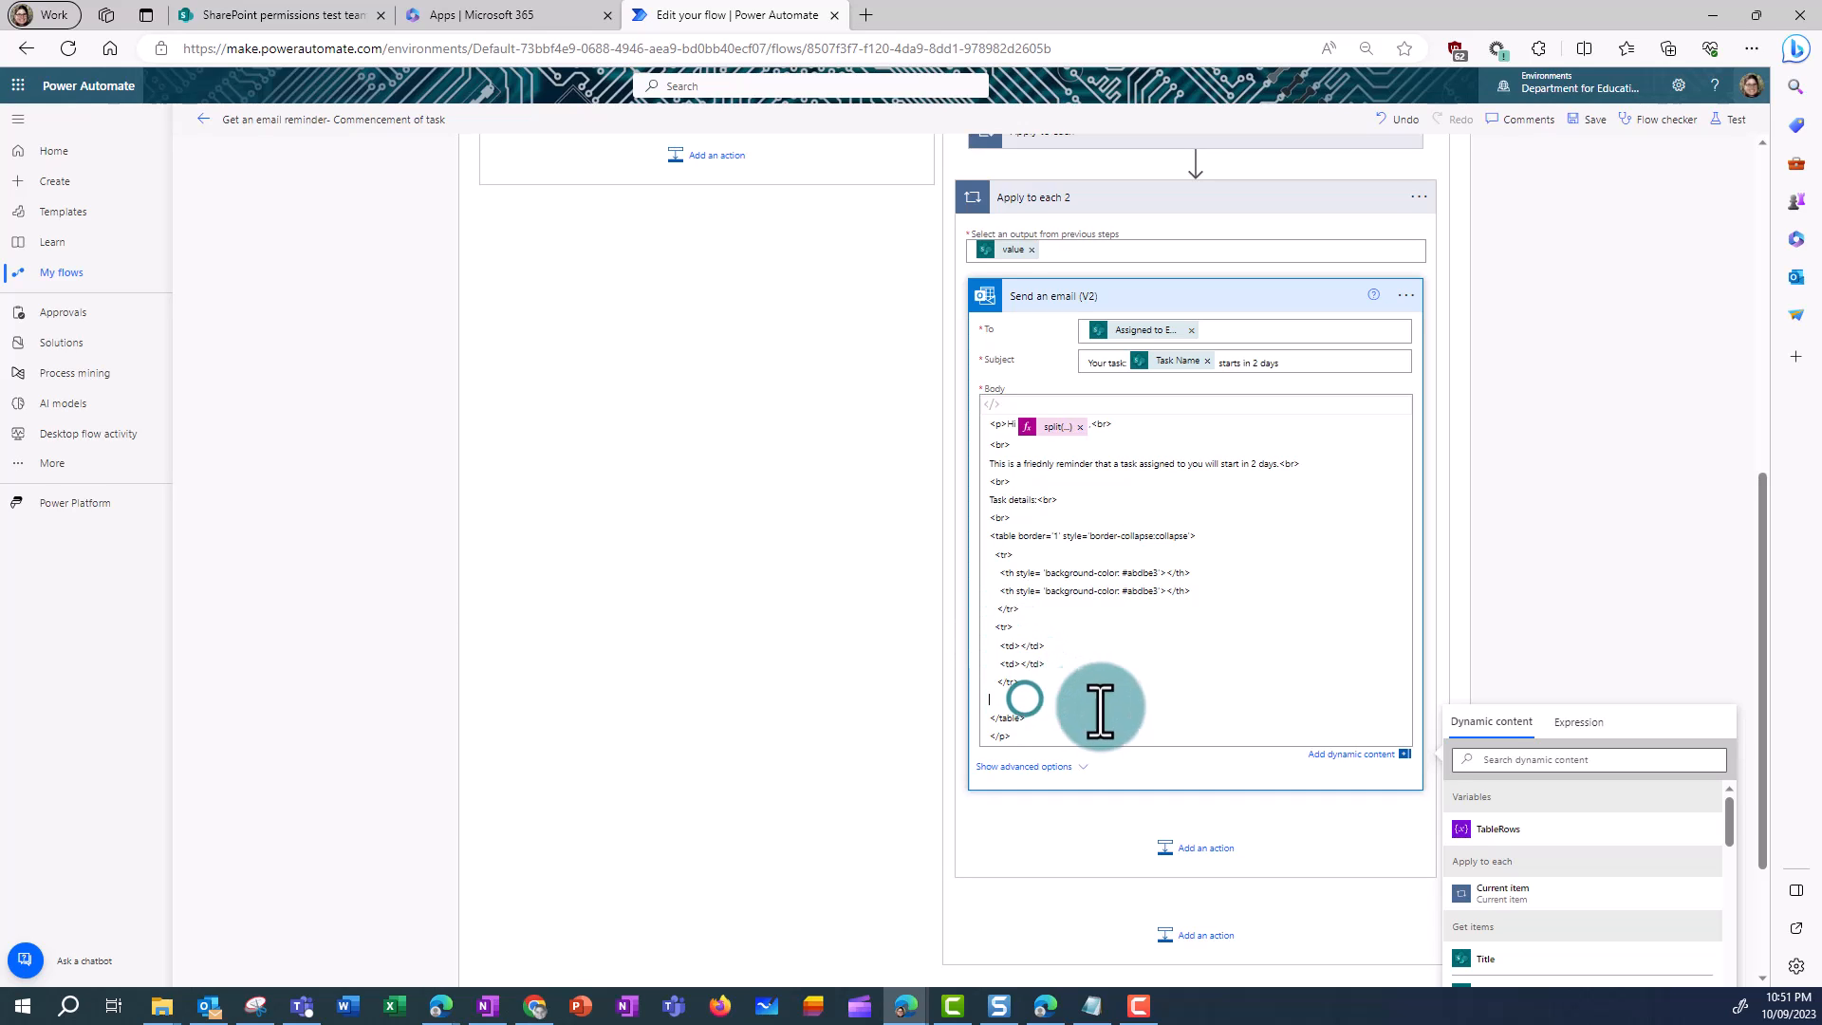
{"action": "type", "text": "<tr> <td></td> <td></td> </tr>"}
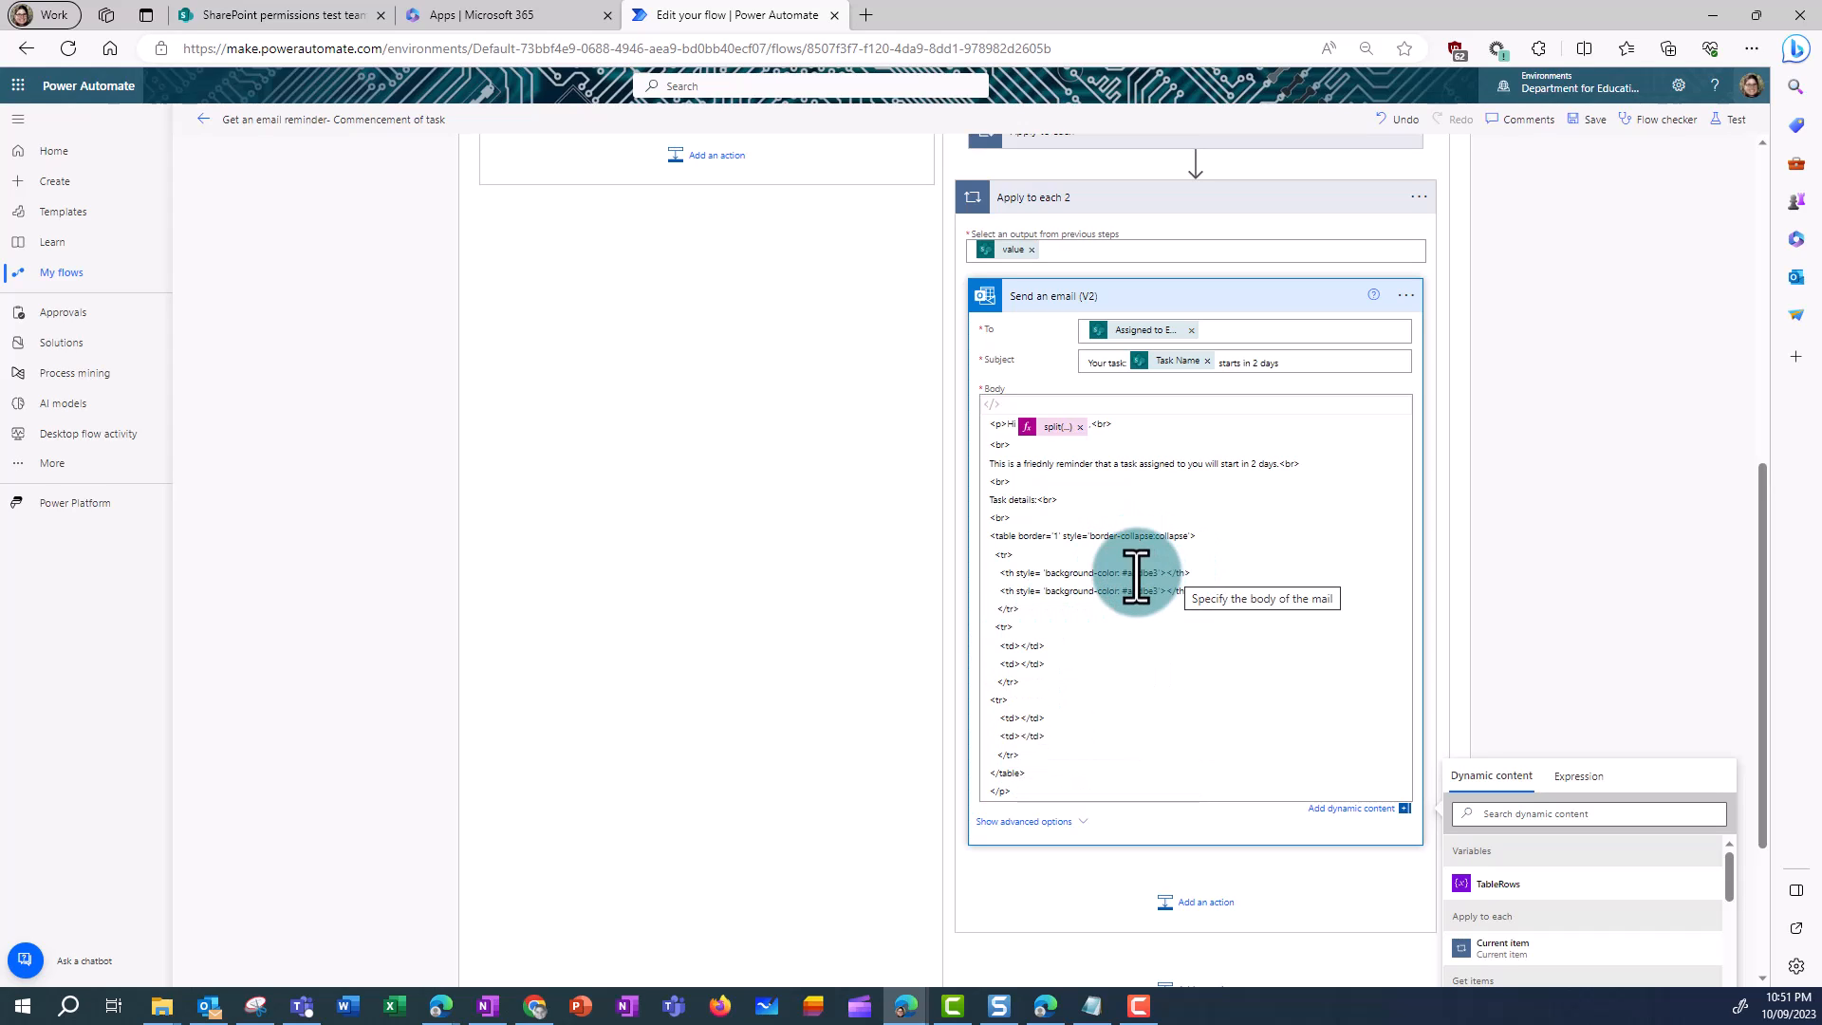
- Fill the first data row with the label "task name" and the Task Name dynamic value in its second cell
{"action": "left_click", "coordinate": [1019, 645]}
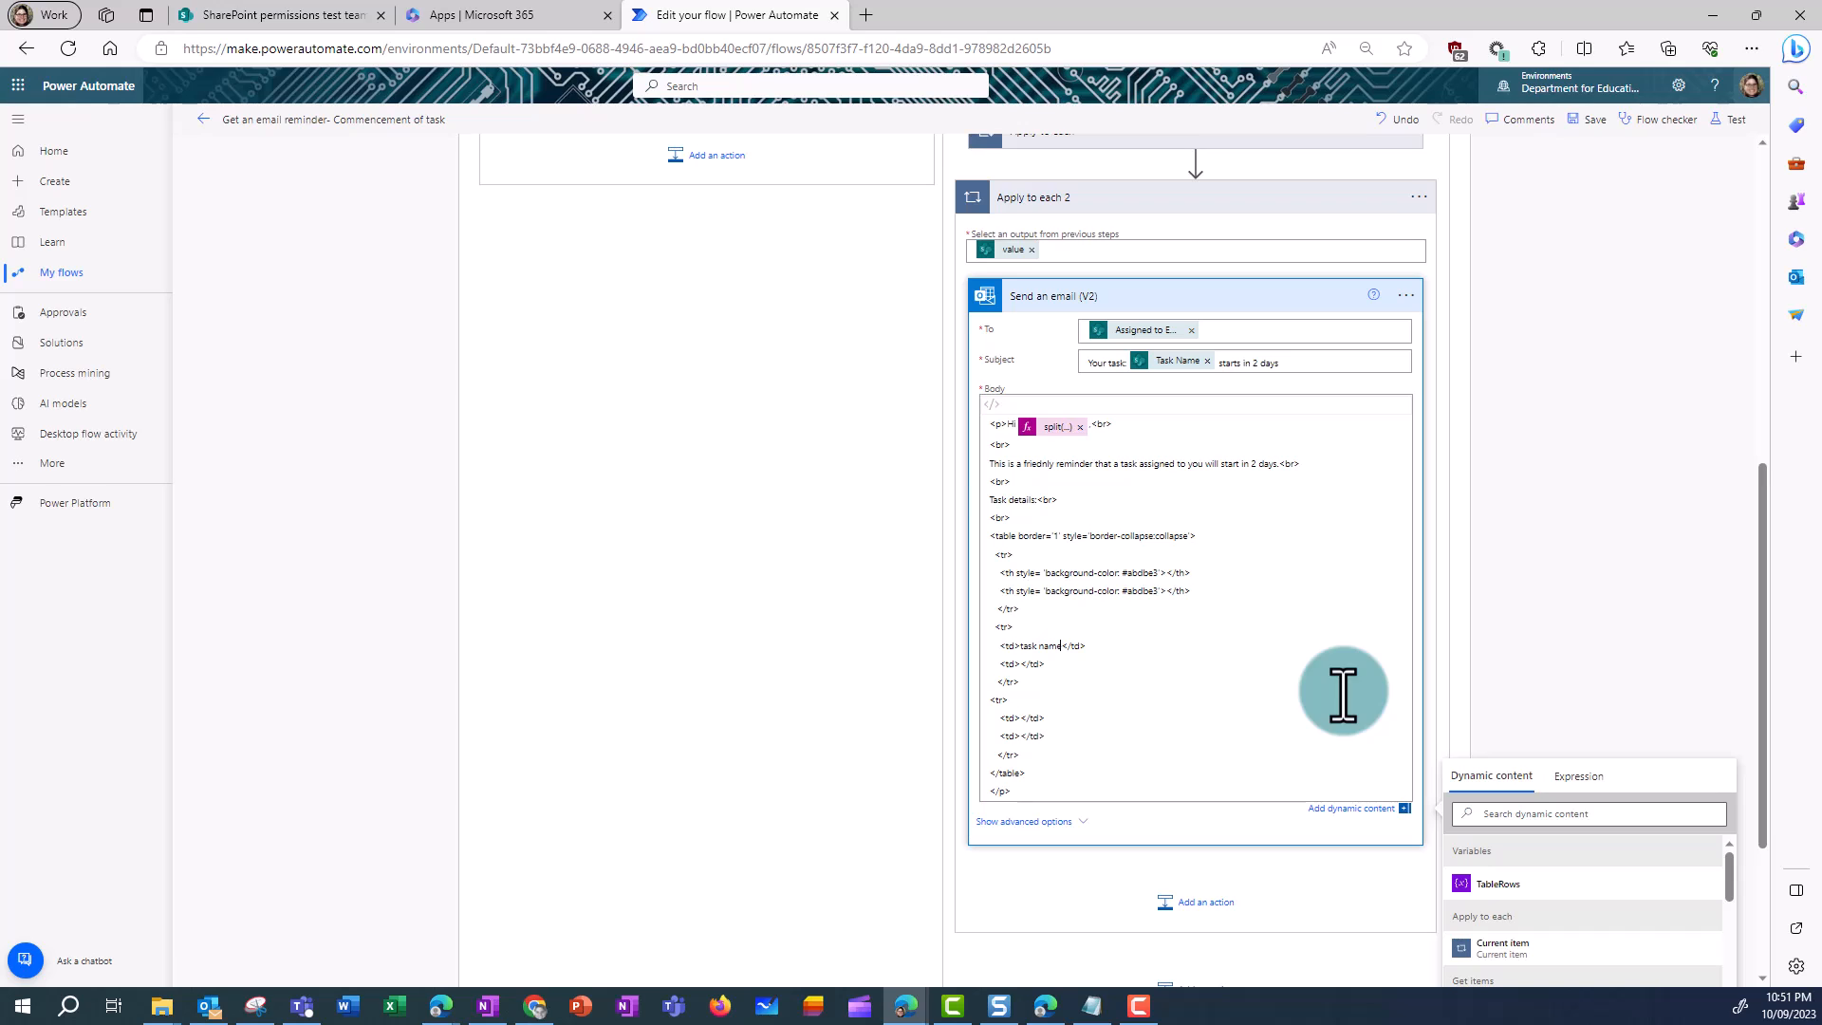
{"action": "left_click", "coordinate": [1020, 664]}
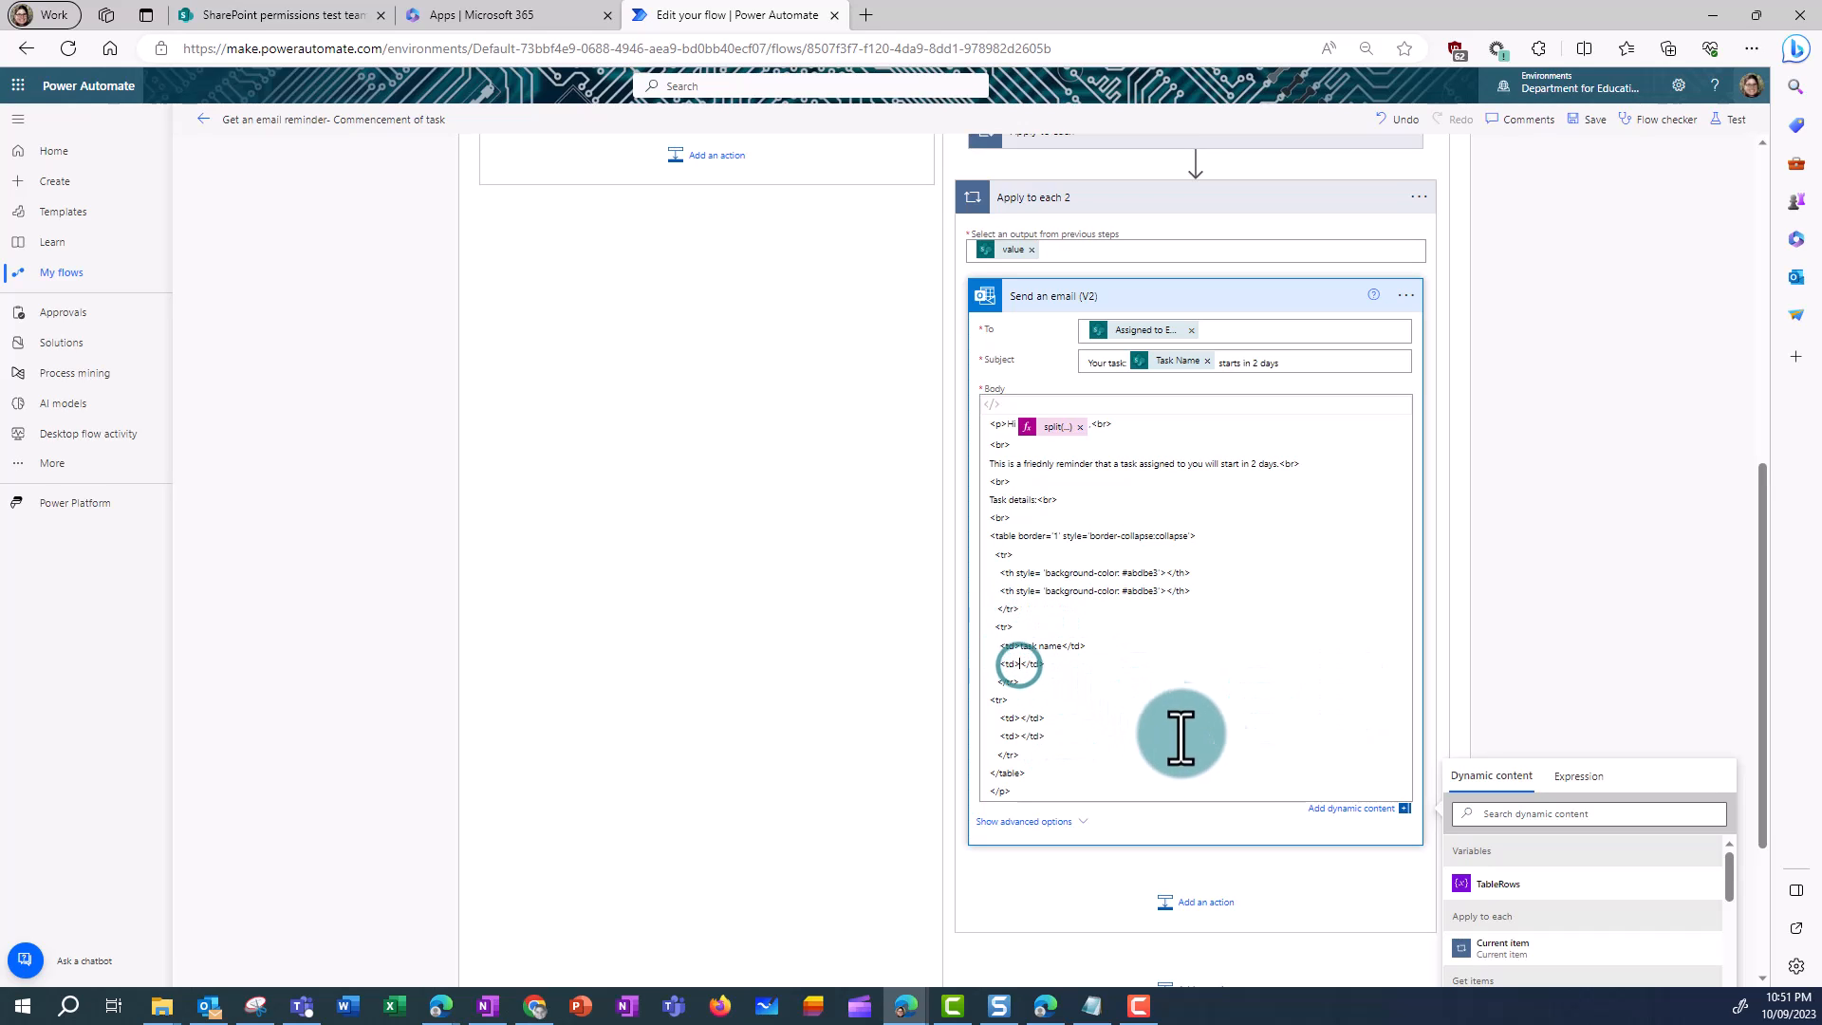
{"action": "left_click_drag", "start_coordinate": [1763, 679], "coordinate": [1777, 760]}
{"action": "scroll", "coordinate": [1545, 815], "scroll_direction": "down", "scroll_amount": 3}
{"action": "scroll", "coordinate": [1537, 808], "scroll_direction": "down", "scroll_amount": 1}
{"action": "left_click", "coordinate": [1500, 842]}
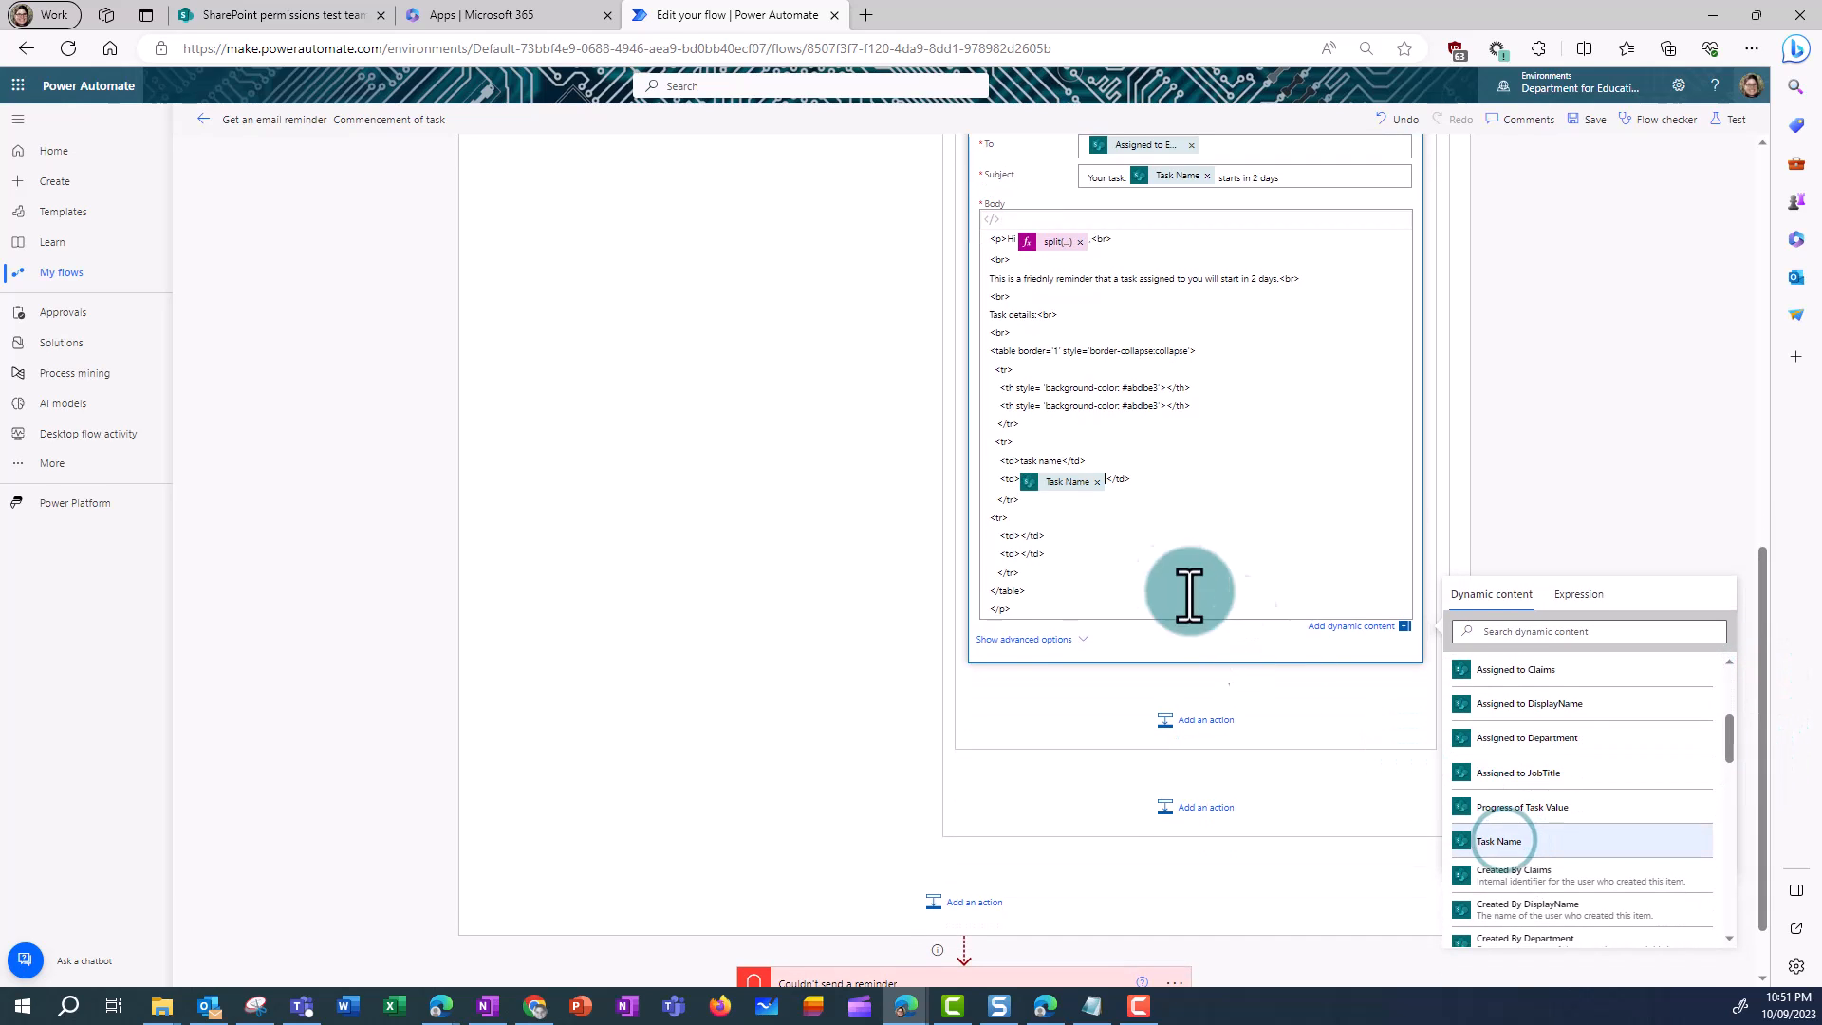
- Label the second data row "Commencement date" and place the cursor in its empty value cell
{"action": "left_click", "coordinate": [1020, 534]}
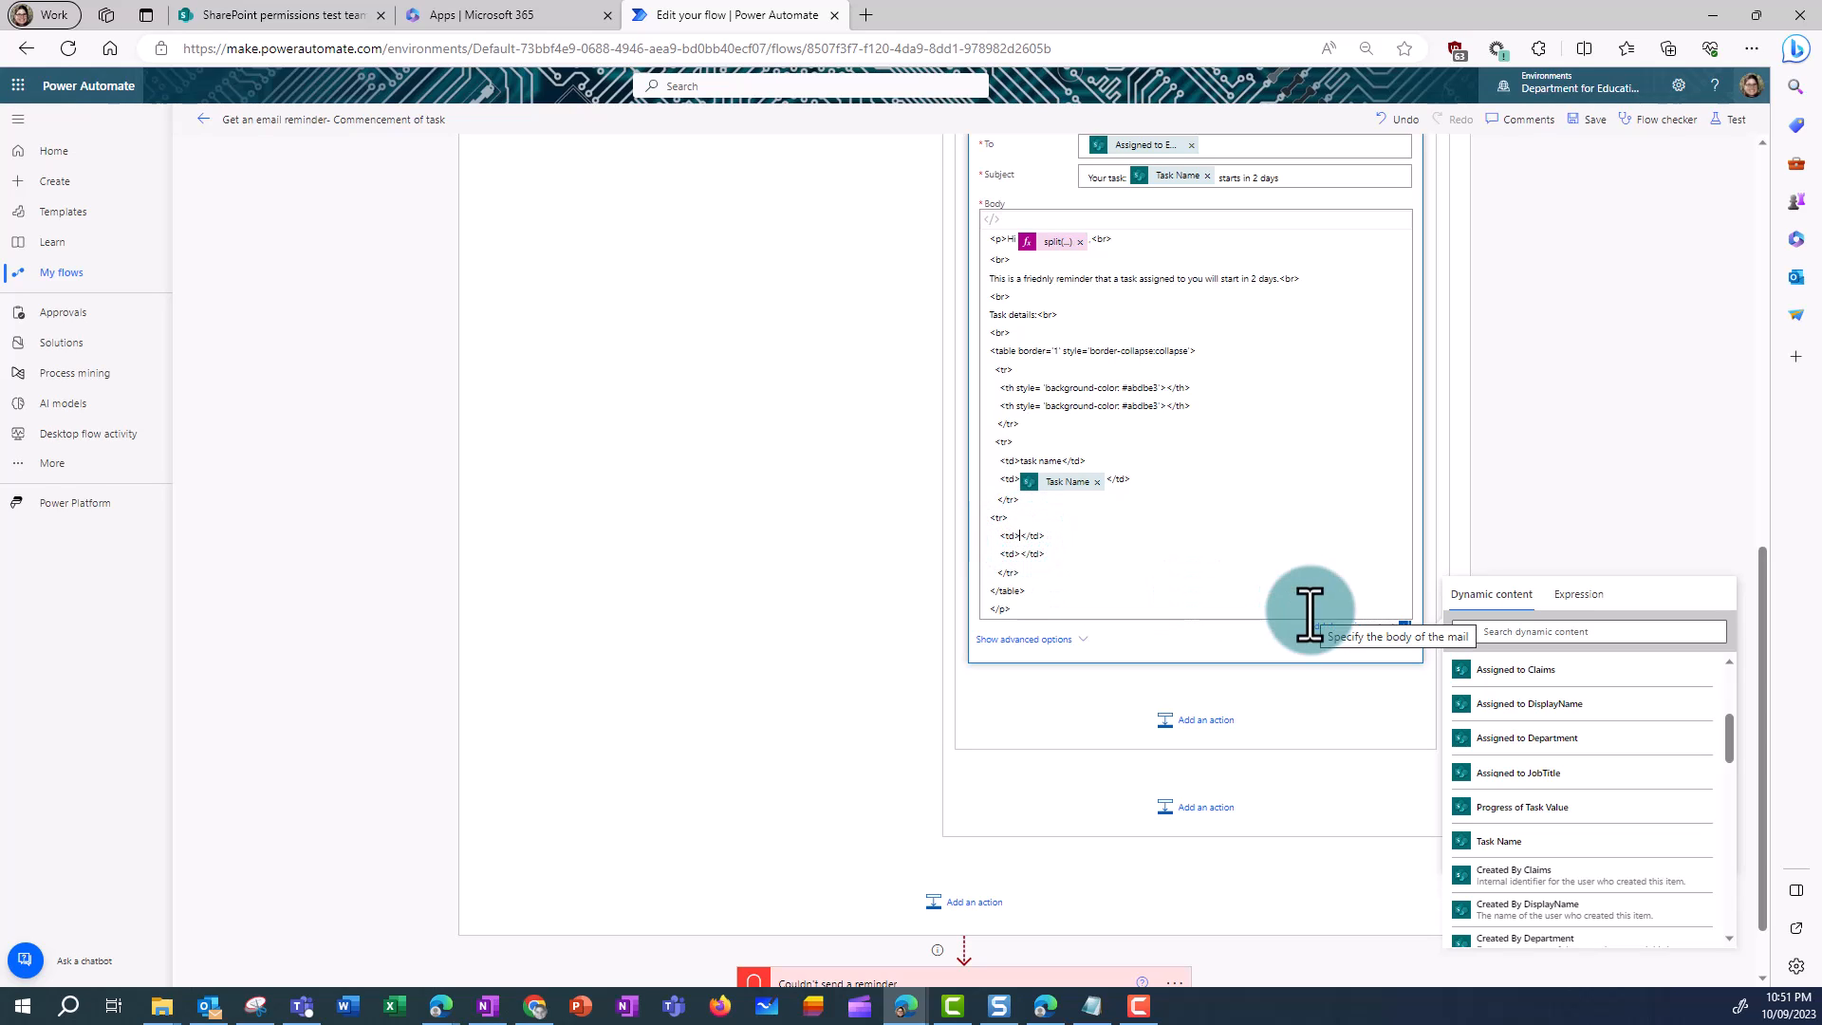
{"action": "type", "text": "cement date"}
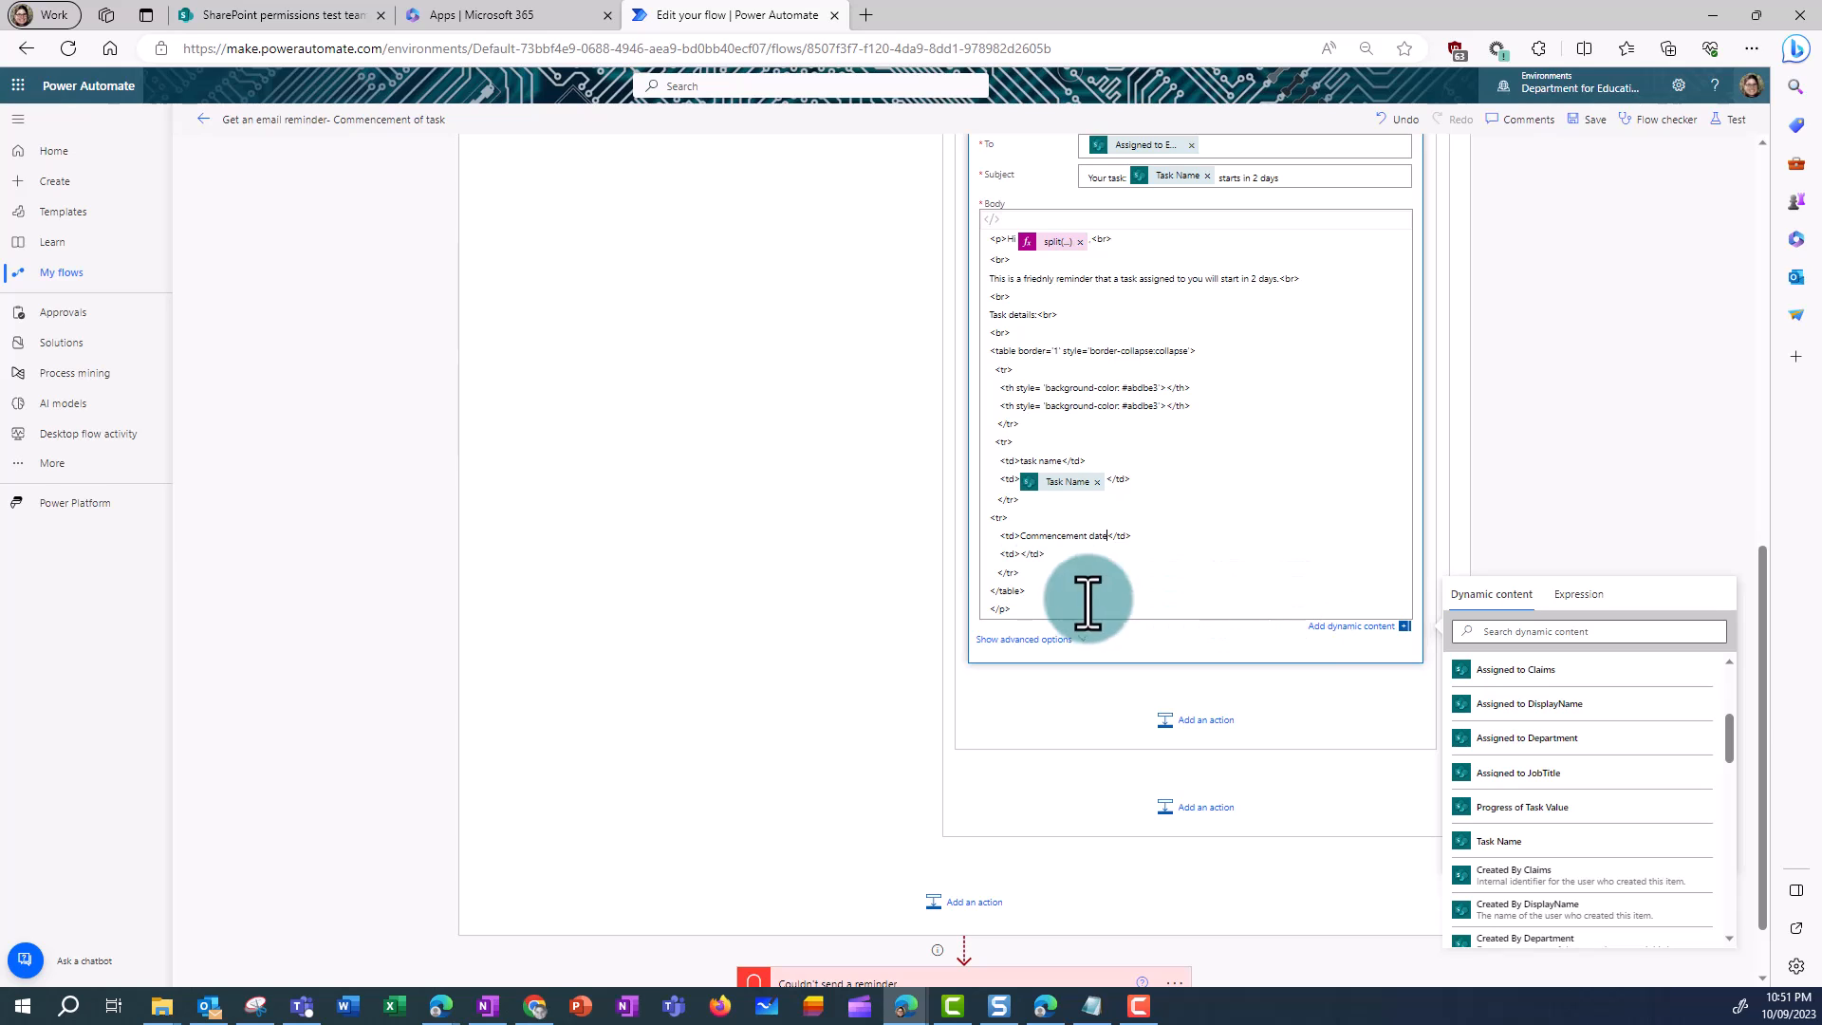
{"action": "left_click", "coordinate": [1019, 554]}
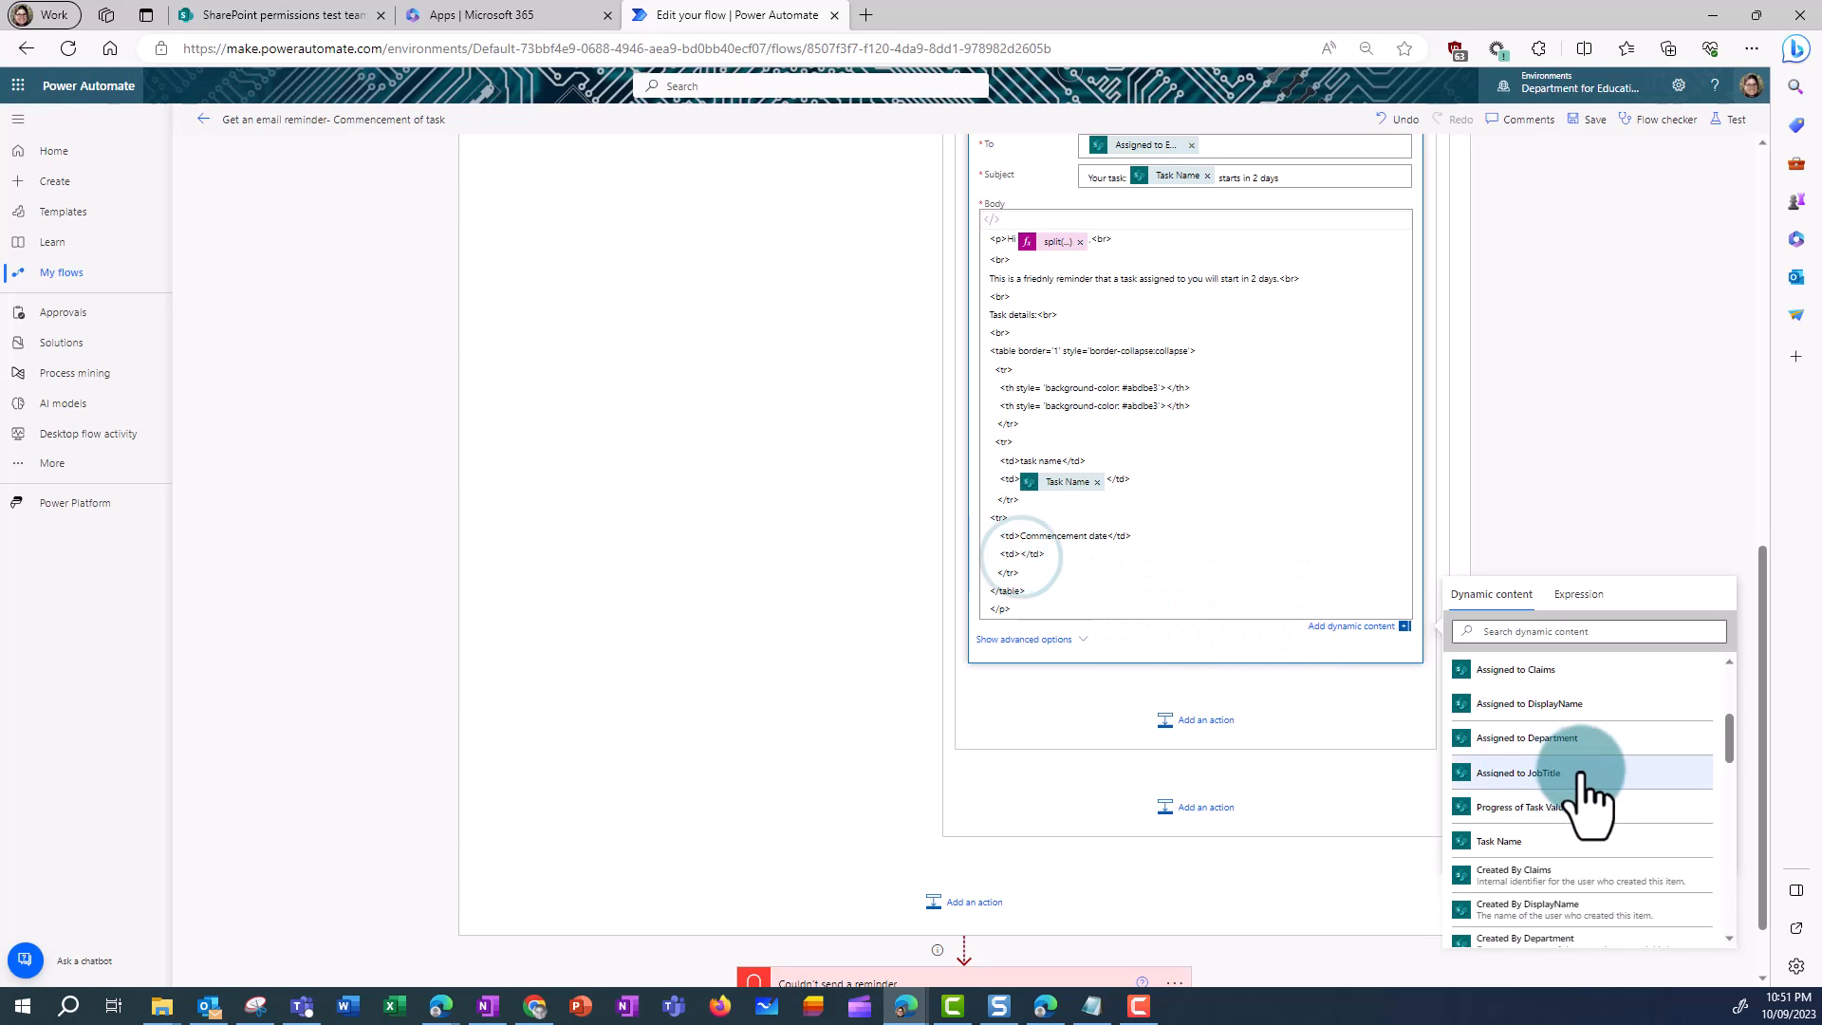
- Find the Commencement date dynamic value, try it unformatted in the second row's value cell, and remove it again
{"action": "scroll", "coordinate": [1589, 802], "scroll_direction": "down", "scroll_amount": 1}
{"action": "scroll", "coordinate": [1594, 802], "scroll_direction": "down", "scroll_amount": 2}
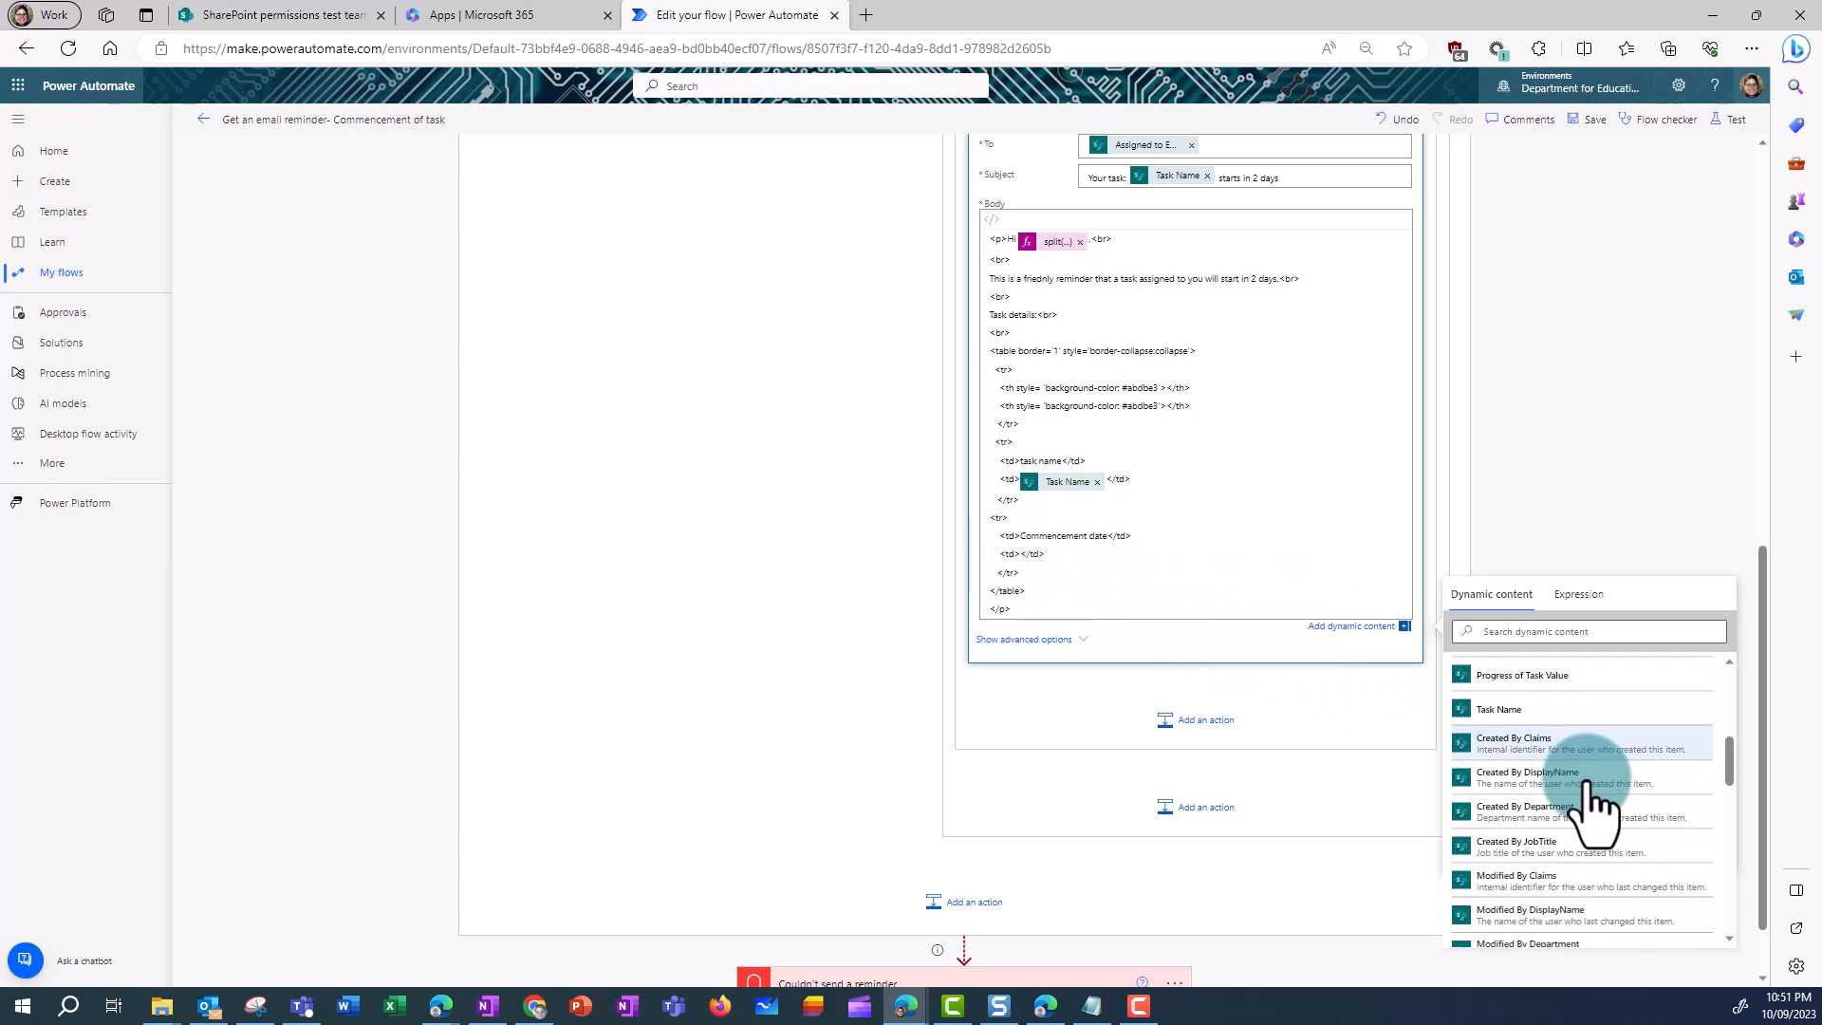
{"action": "scroll", "coordinate": [1595, 802], "scroll_direction": "up", "scroll_amount": 3}
{"action": "scroll", "coordinate": [1586, 784], "scroll_direction": "up", "scroll_amount": 3}
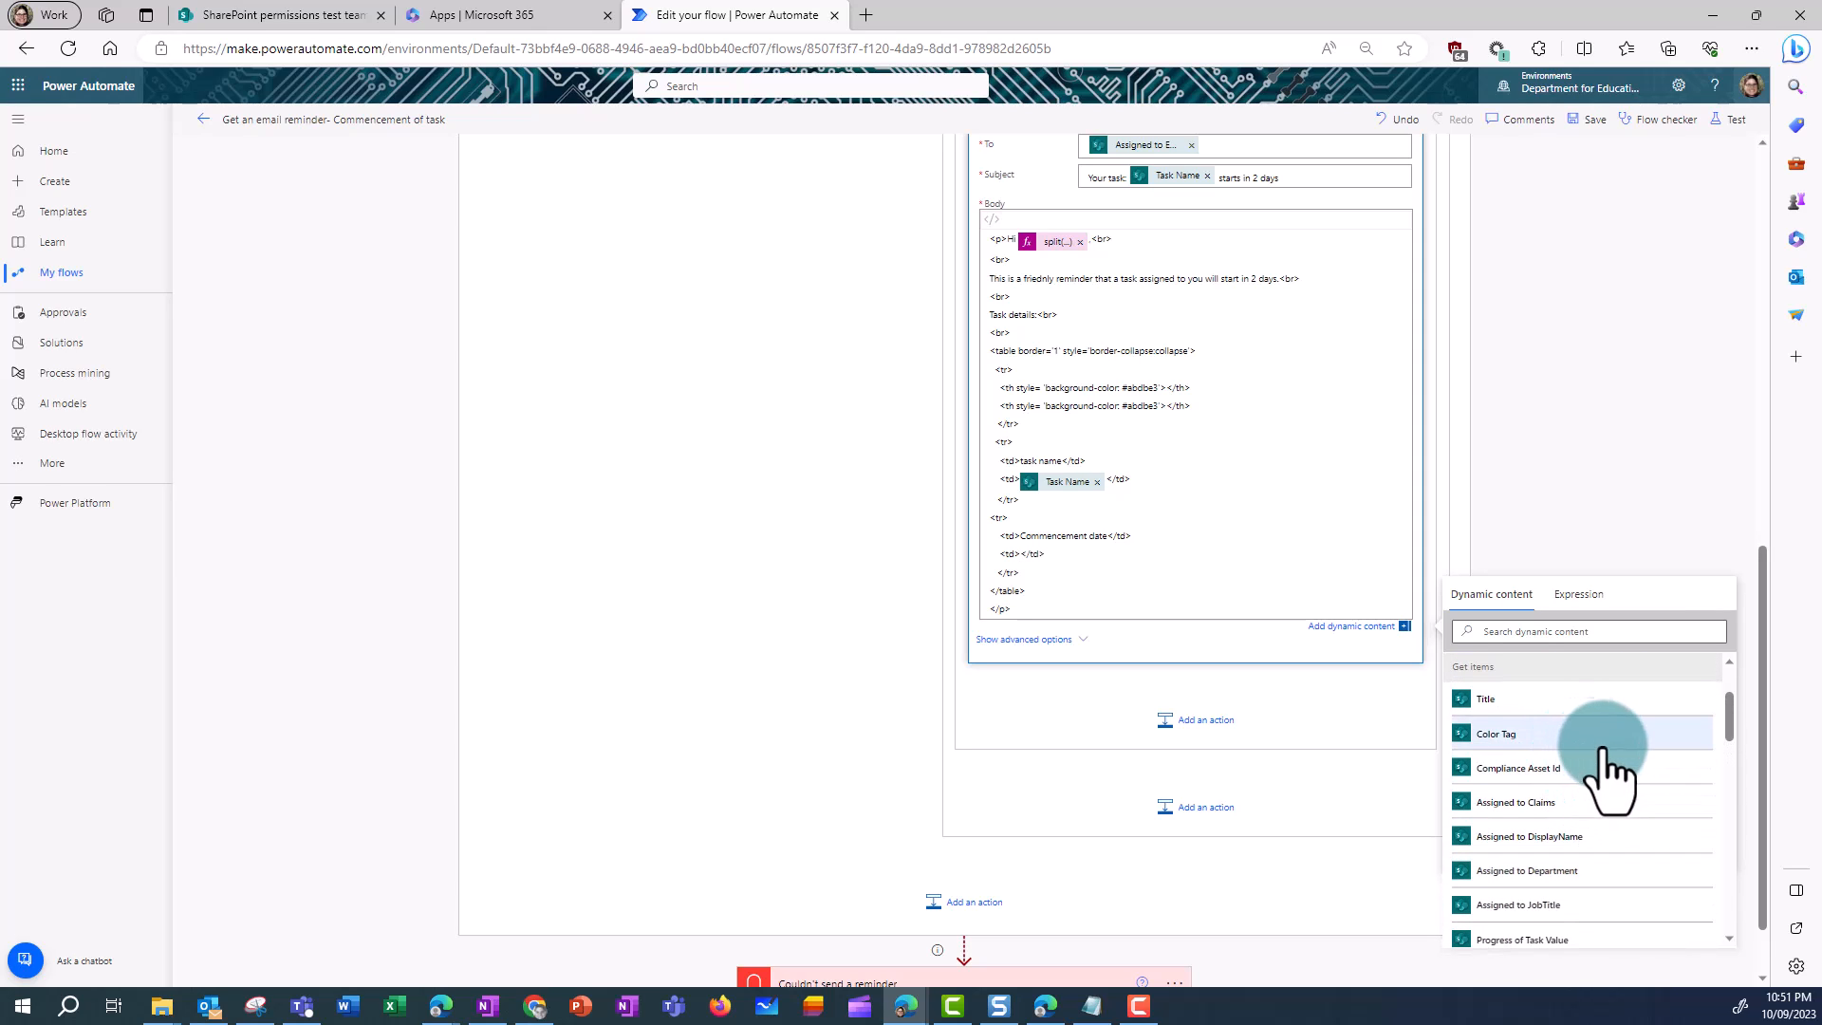
{"action": "scroll", "coordinate": [1597, 854], "scroll_direction": "down", "scroll_amount": 1}
{"action": "scroll", "coordinate": [1600, 874], "scroll_direction": "up", "scroll_amount": 1}
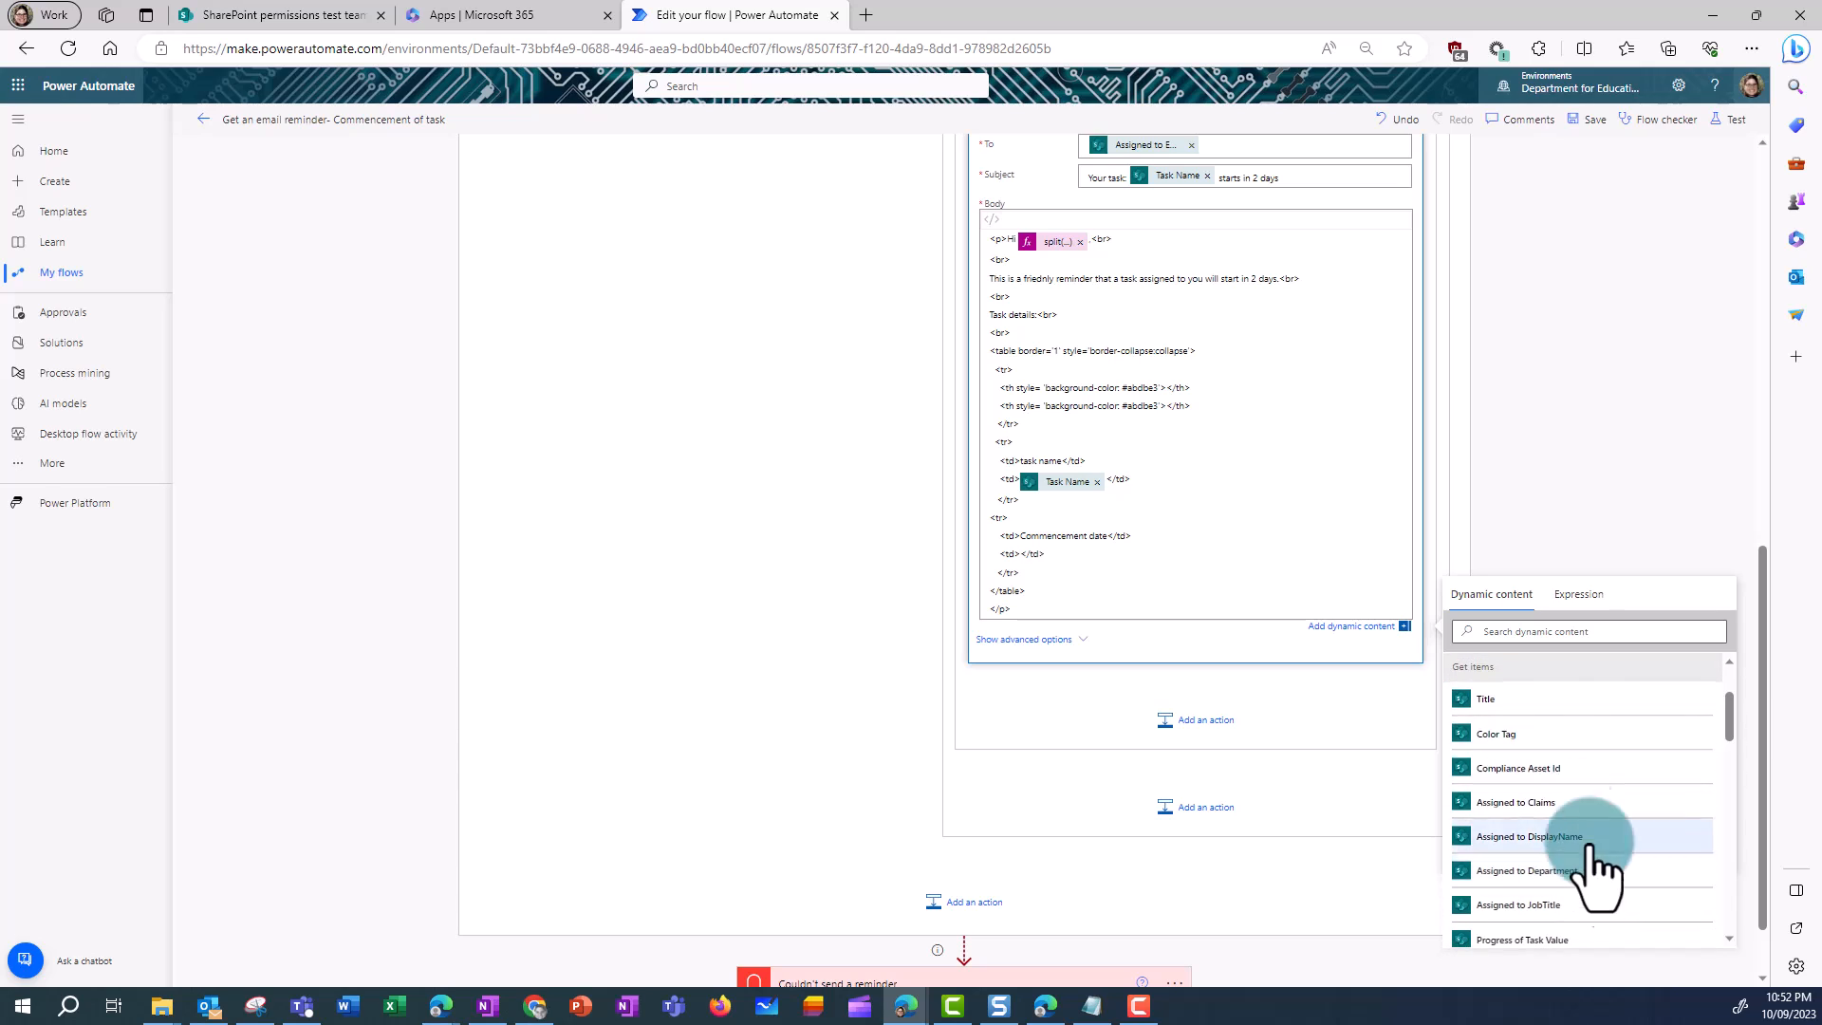
{"action": "left_click", "coordinate": [1504, 631]}
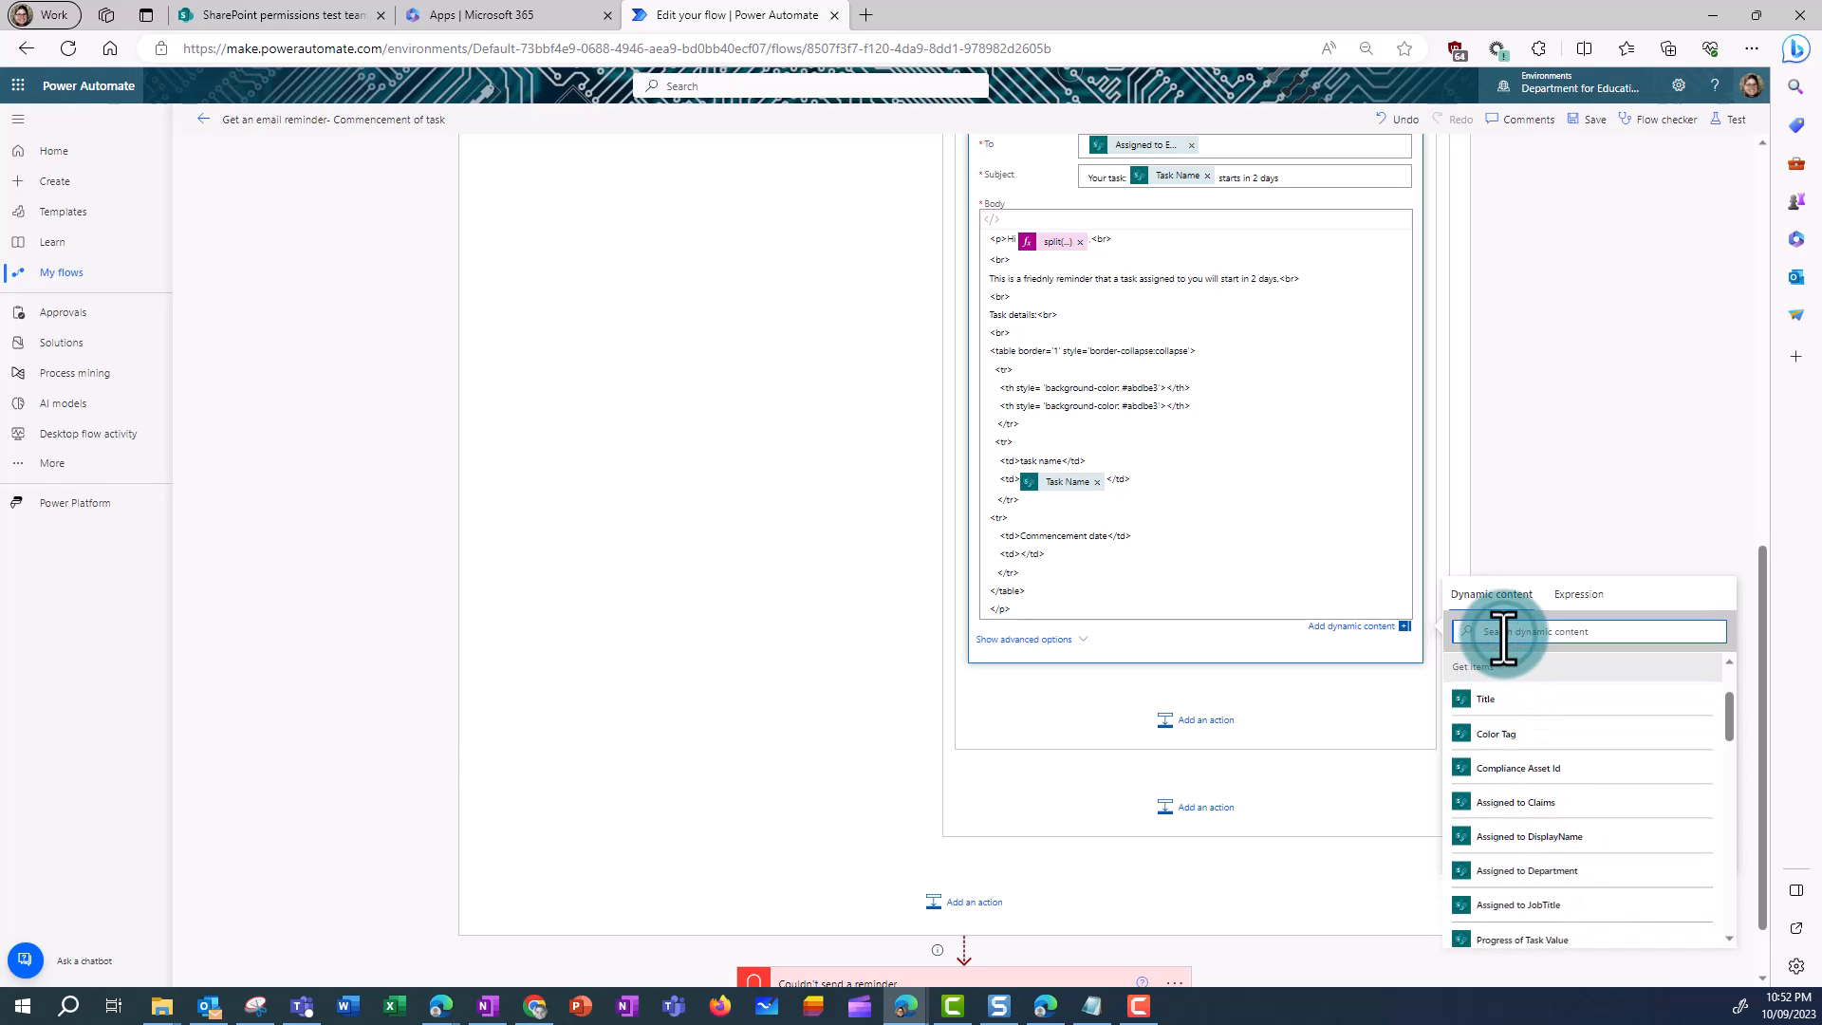
{"action": "type", "text": "COm"}
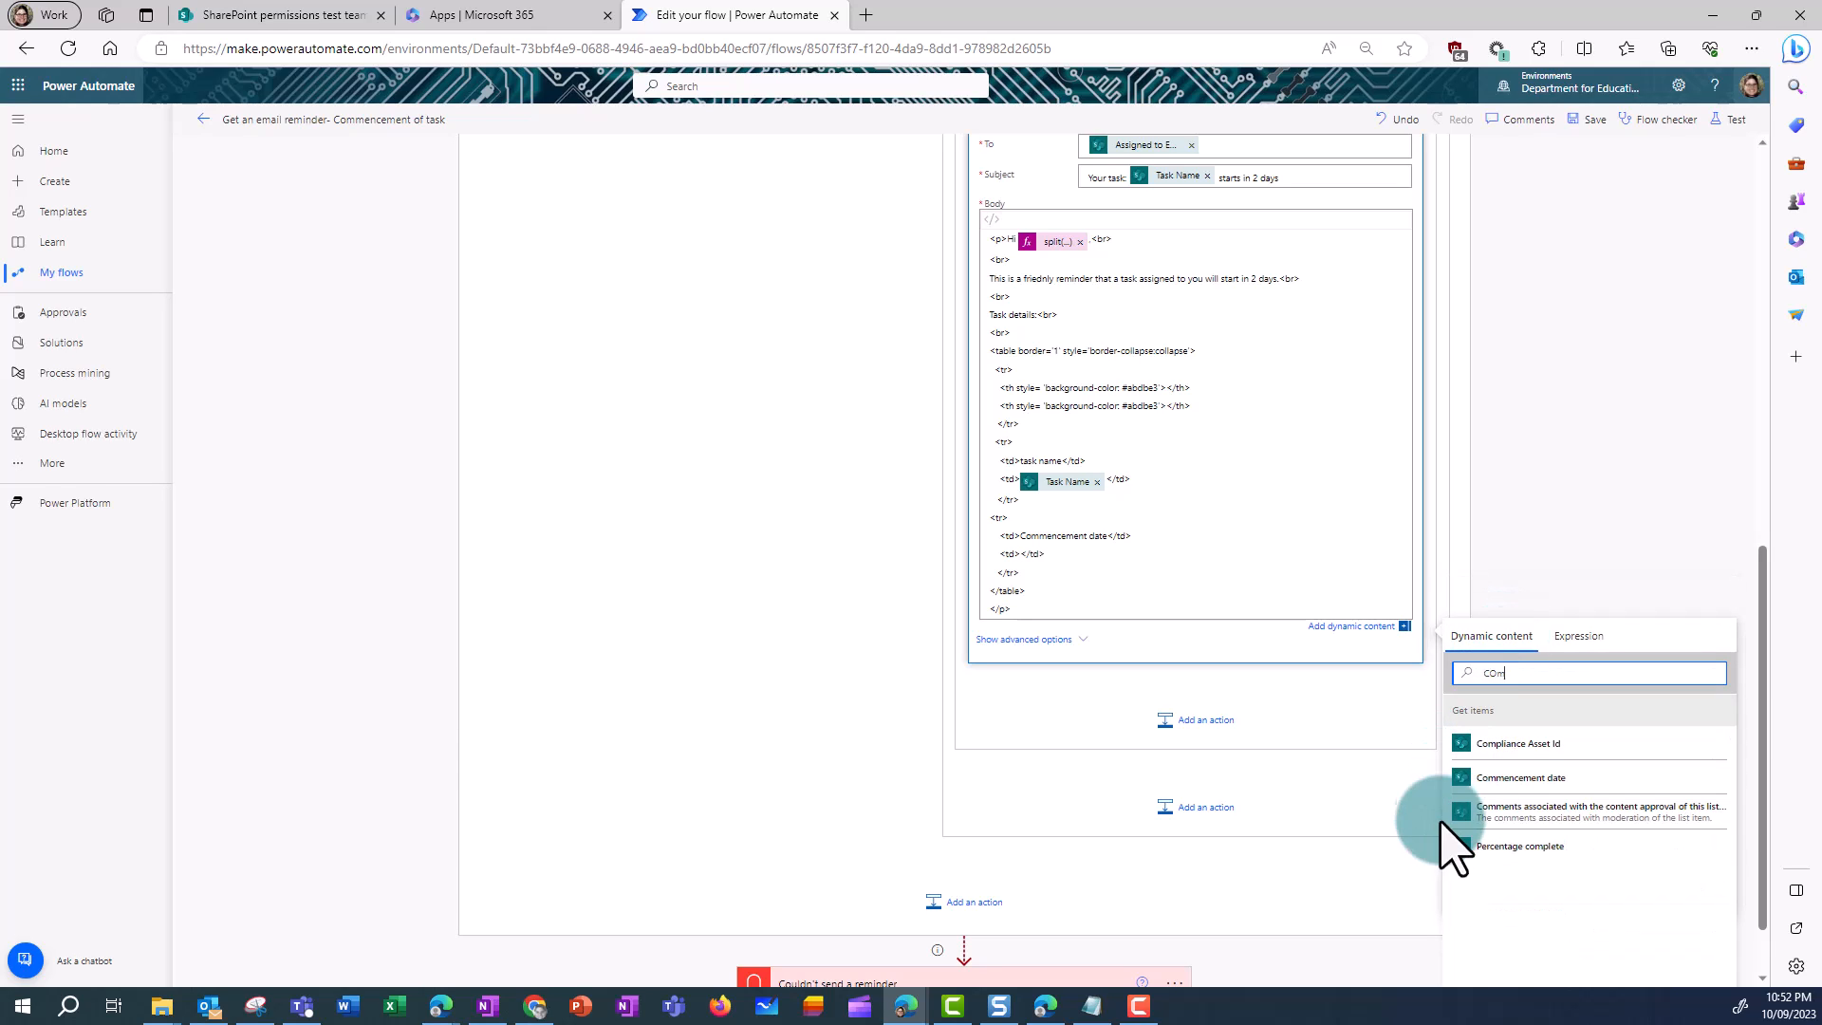
{"action": "left_click", "coordinate": [1523, 780]}
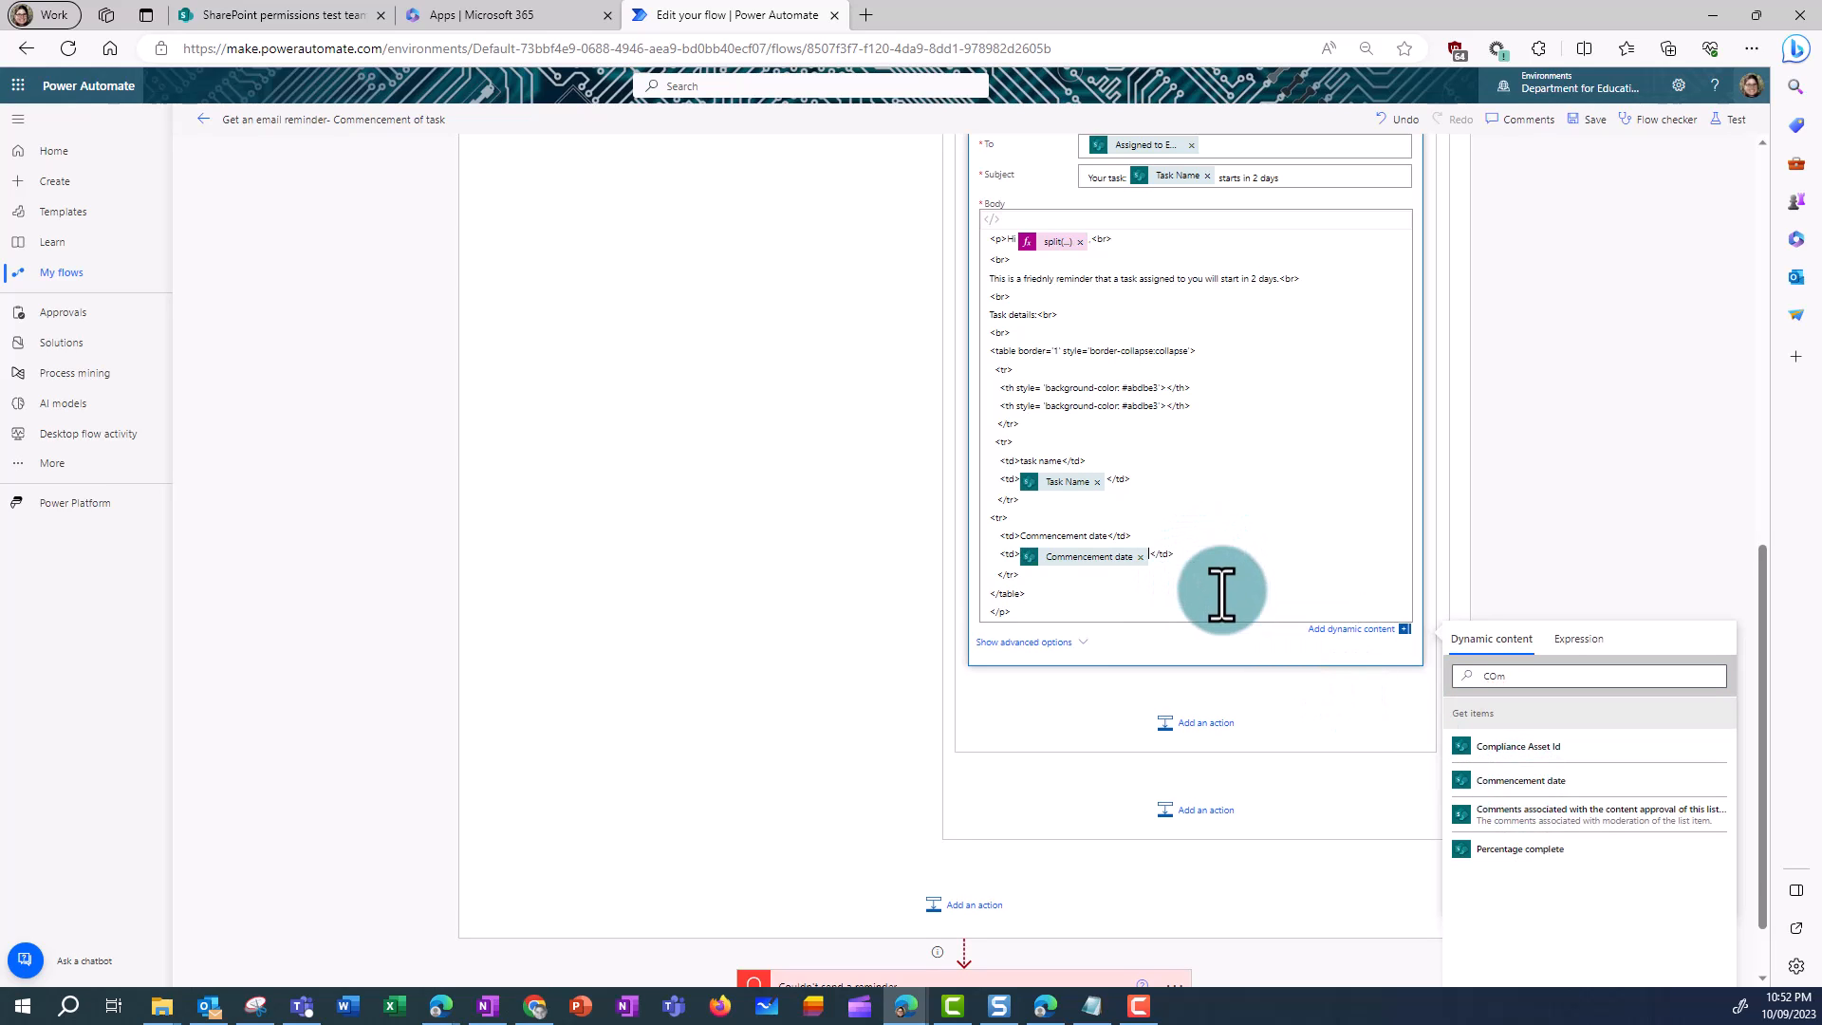
{"action": "left_click", "coordinate": [1140, 557]}
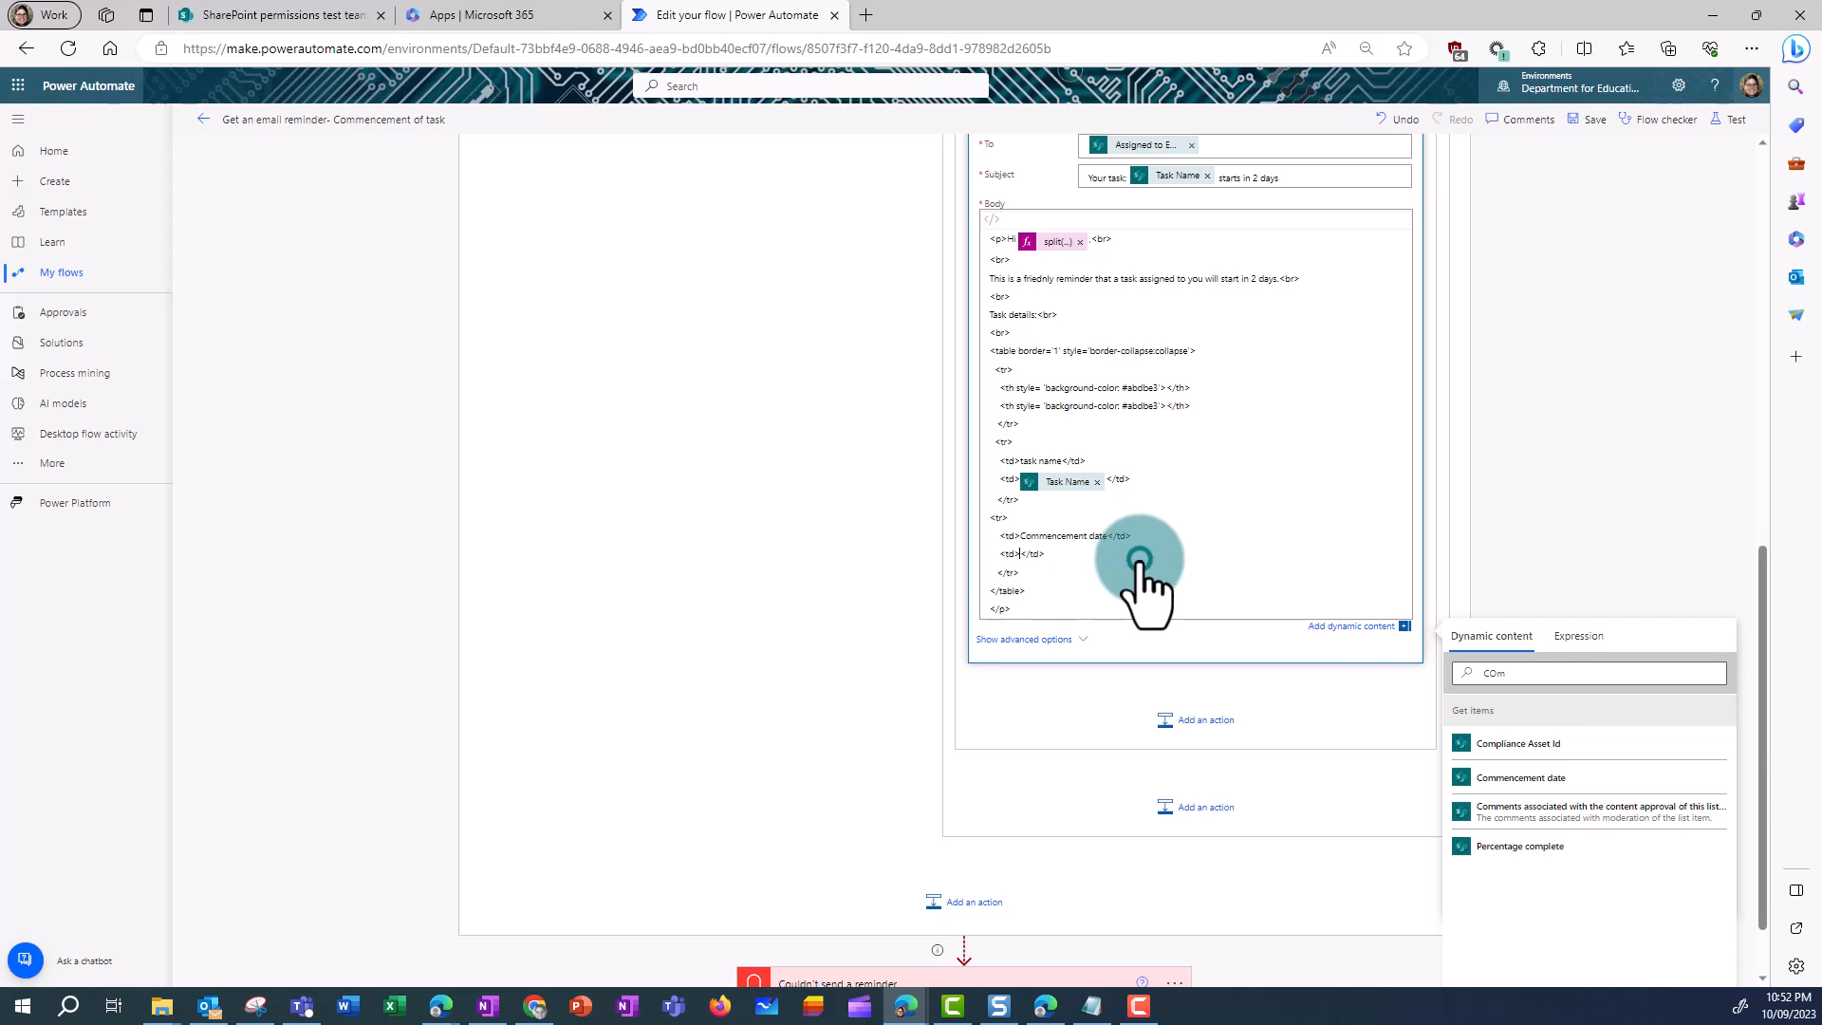
- Start a Format data by examples expression for the value cell, based on the Commencement date item
{"action": "left_click", "coordinate": [1594, 646]}
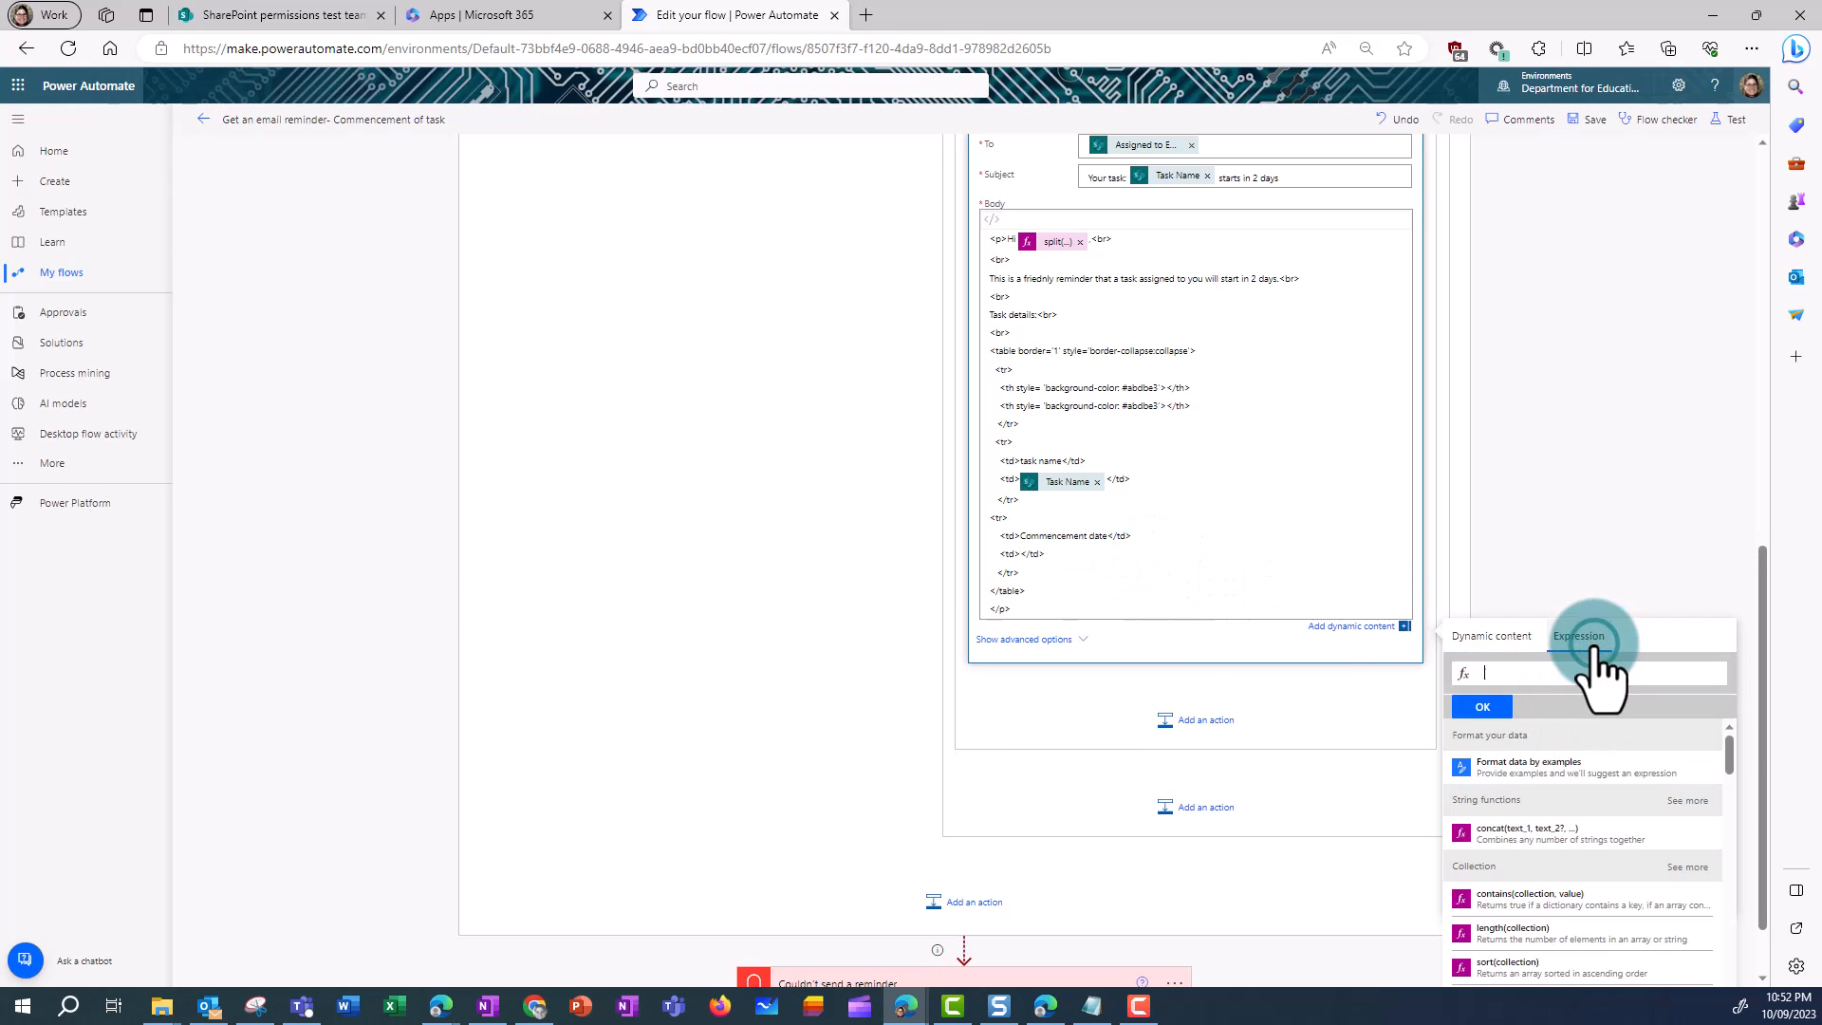
{"action": "left_click", "coordinate": [1509, 771]}
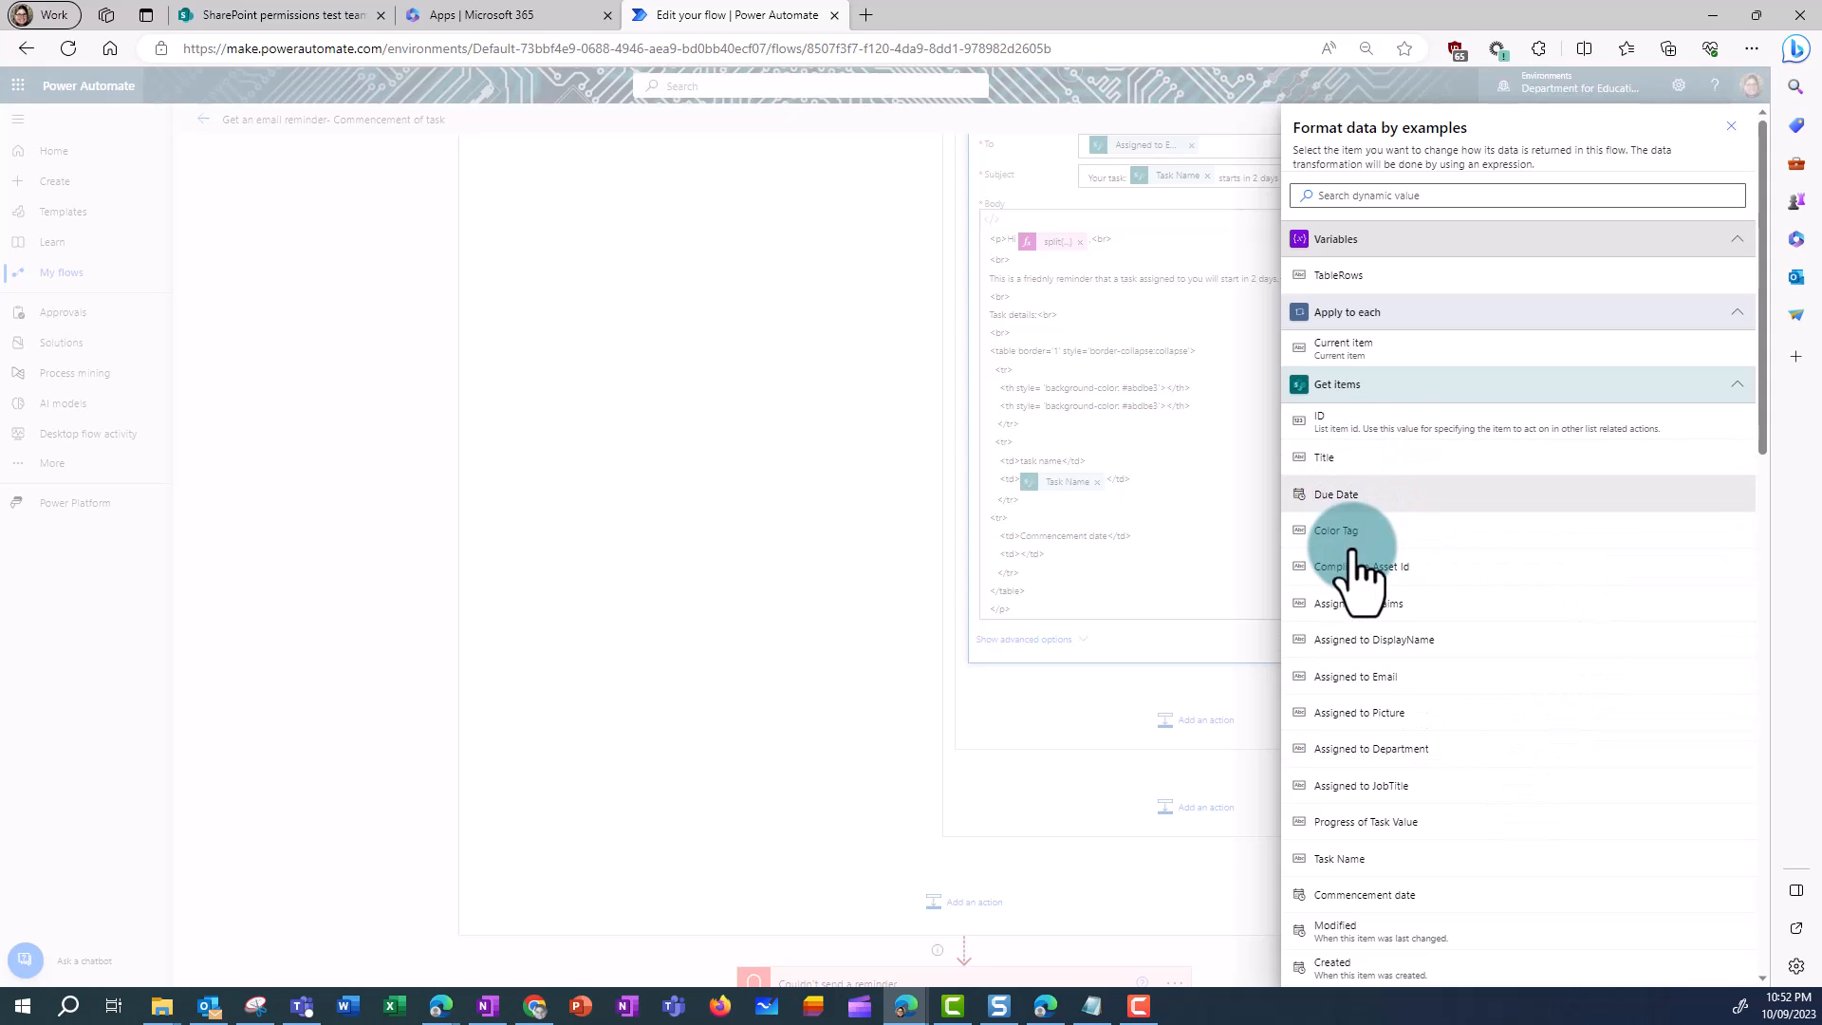
{"action": "left_click", "coordinate": [1425, 196]}
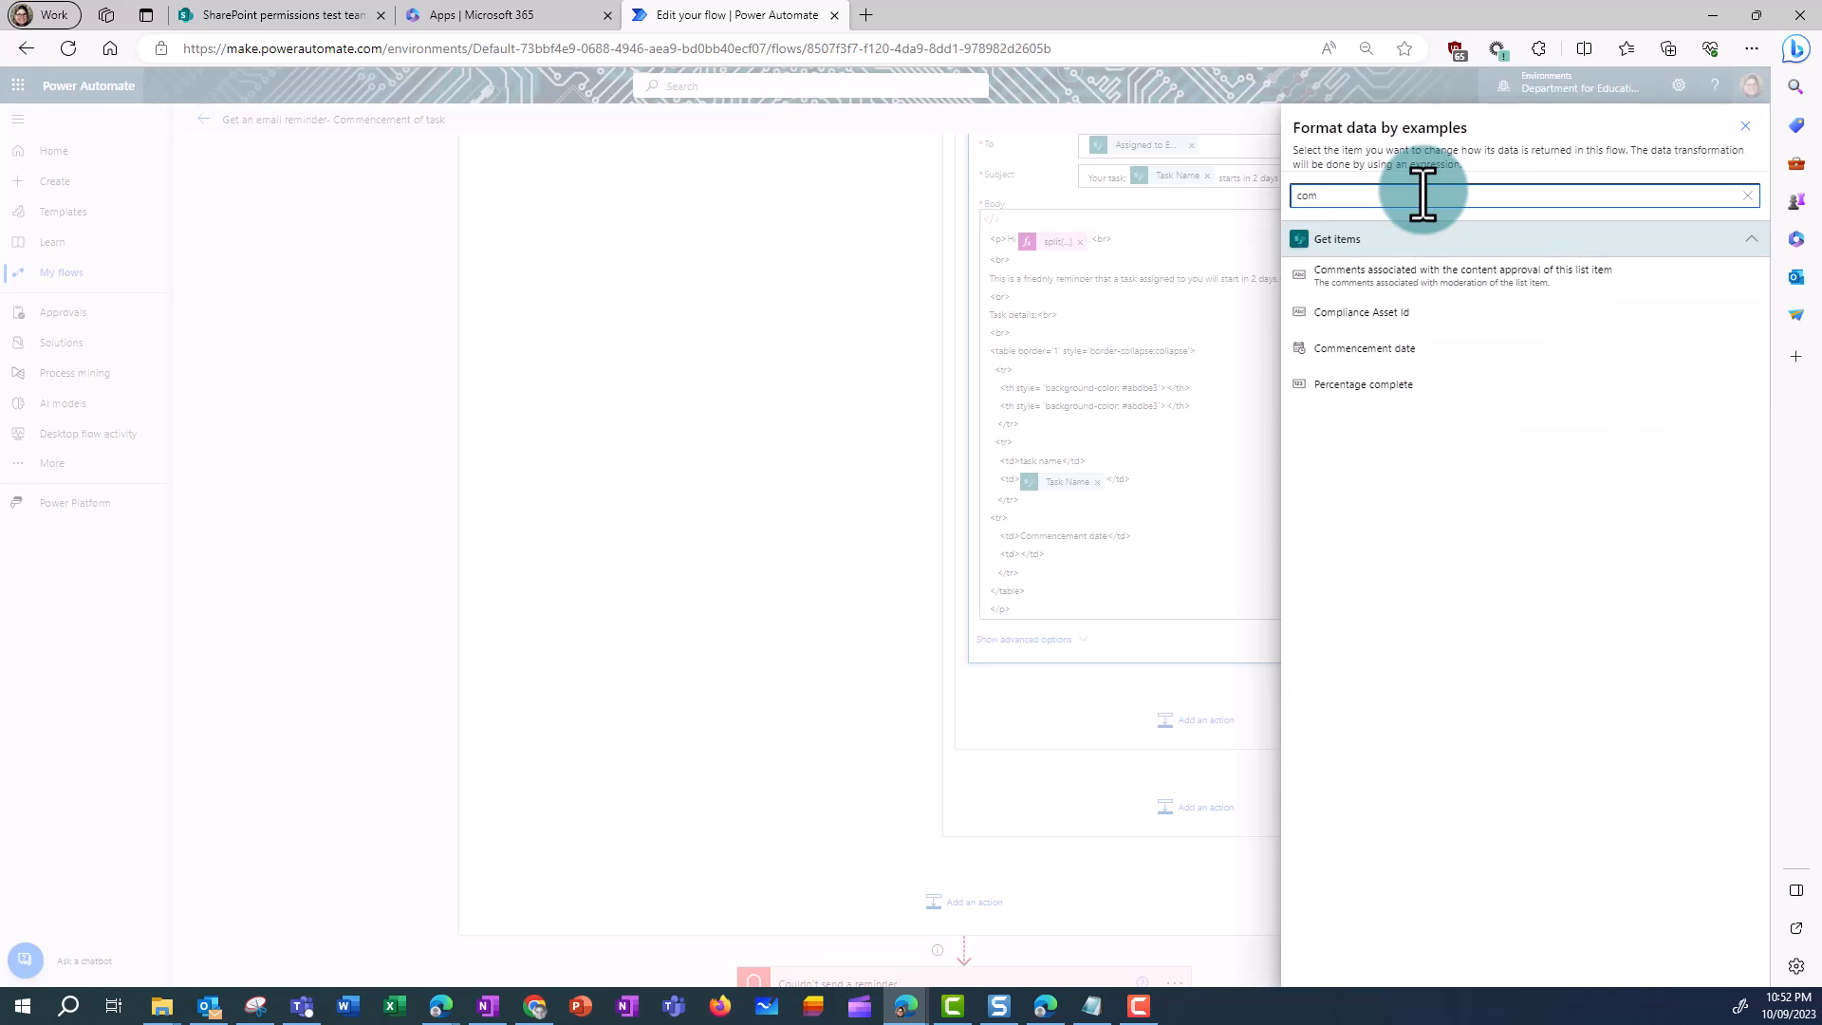
{"action": "left_click", "coordinate": [1393, 349]}
- Provide 2023-09-10 as the example value with "10 September" as the desired output, and generate the expression
{"action": "left_click", "coordinate": [1438, 338]}
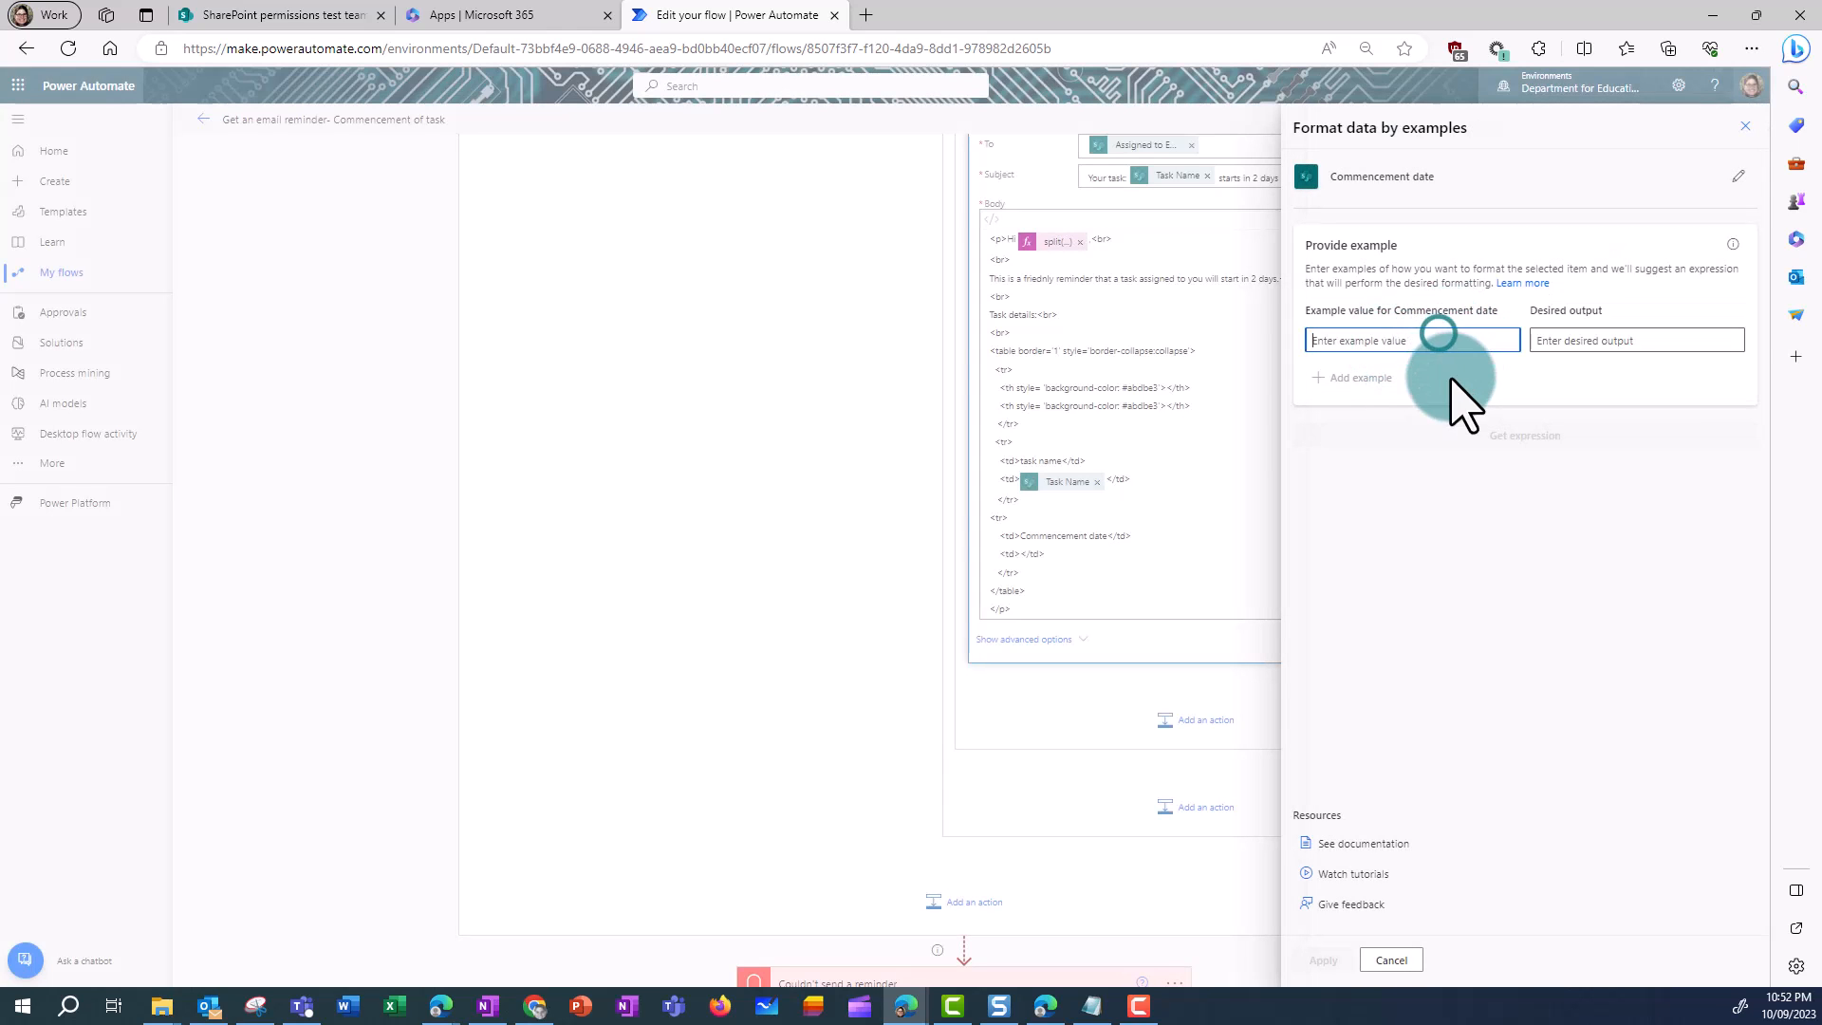
{"action": "type", "text": "2023-09-10"}
{"action": "left_click", "coordinate": [1558, 339]}
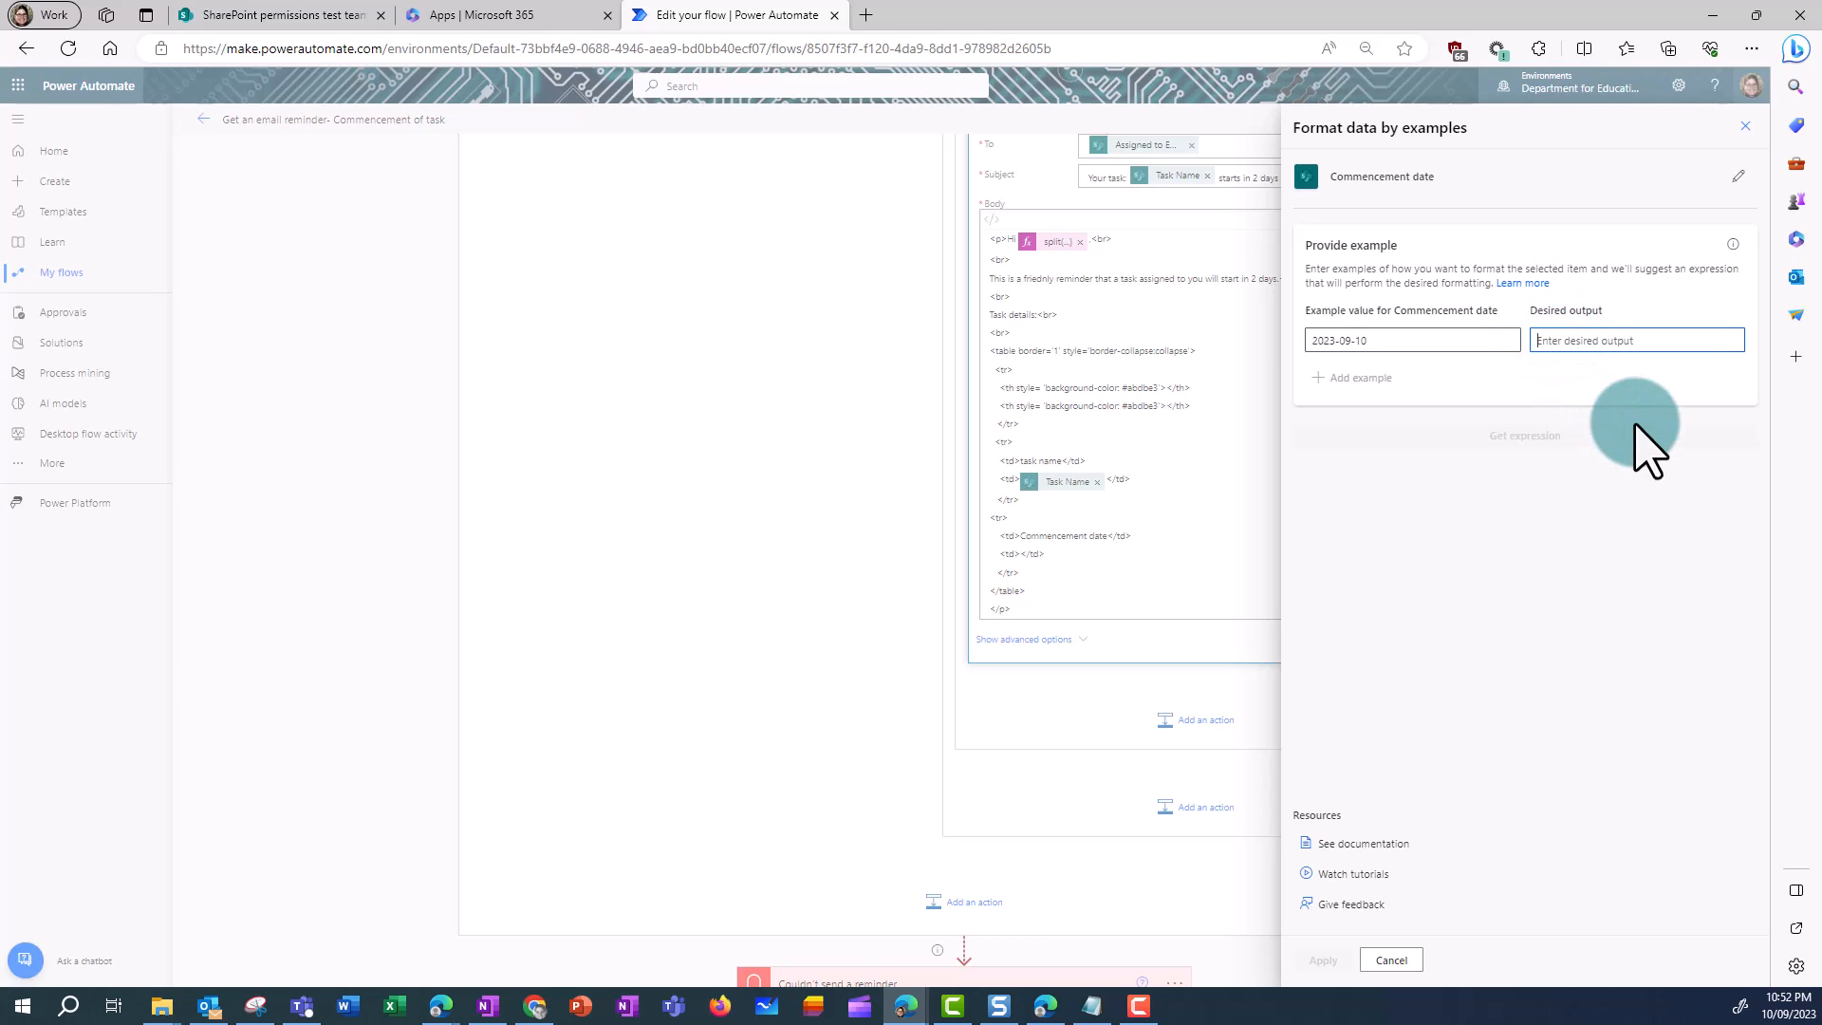
{"action": "type", "text": "10"}
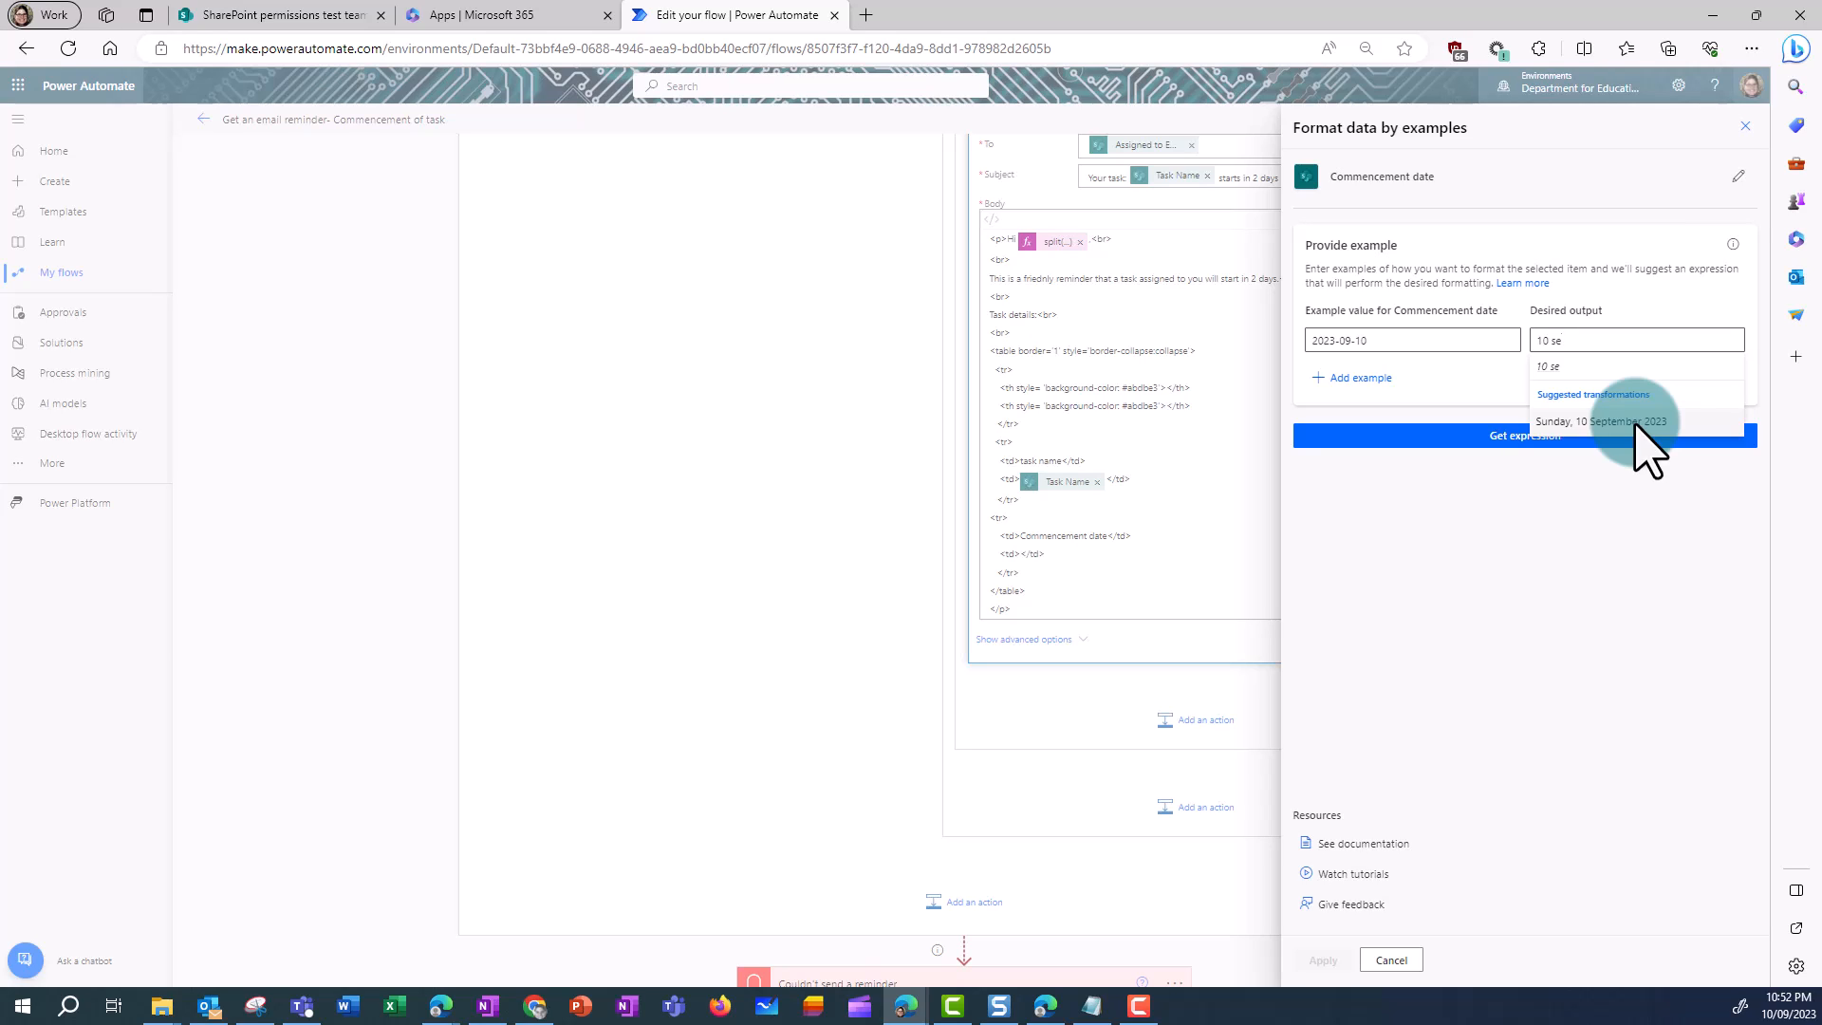
{"action": "type", "text": "September"}
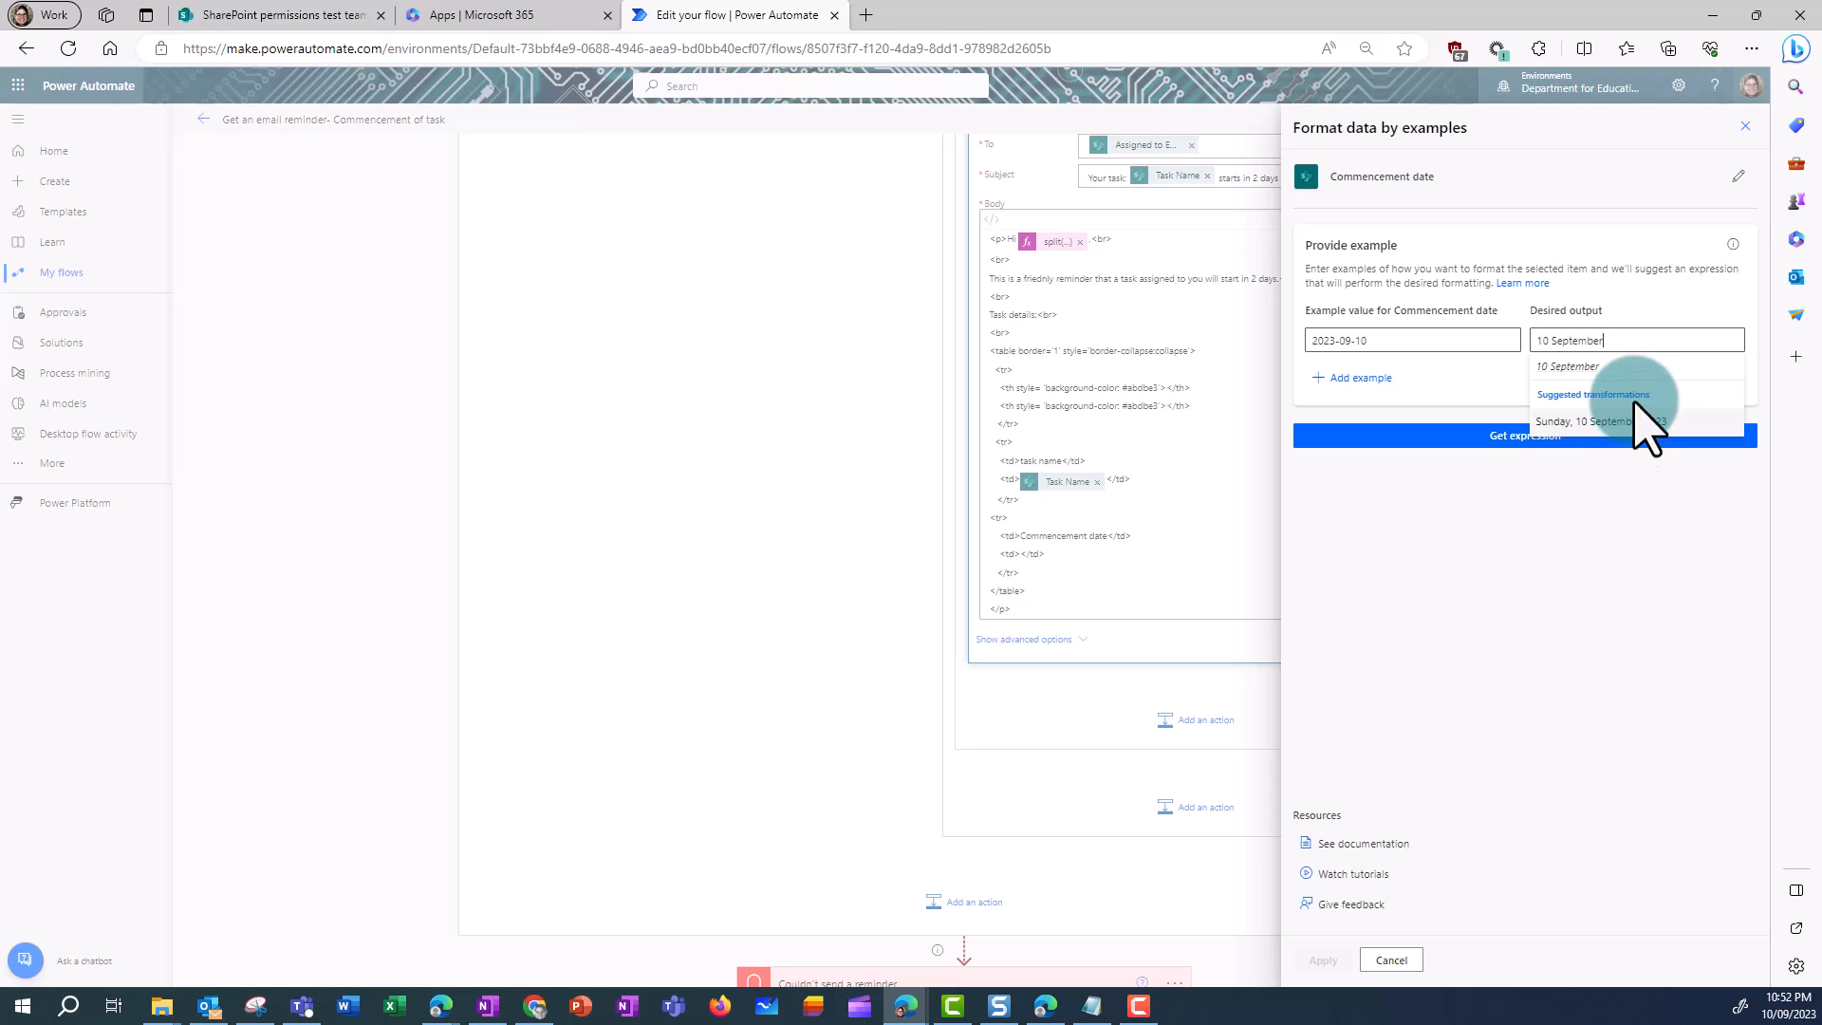
{"action": "left_click", "coordinate": [1587, 365]}
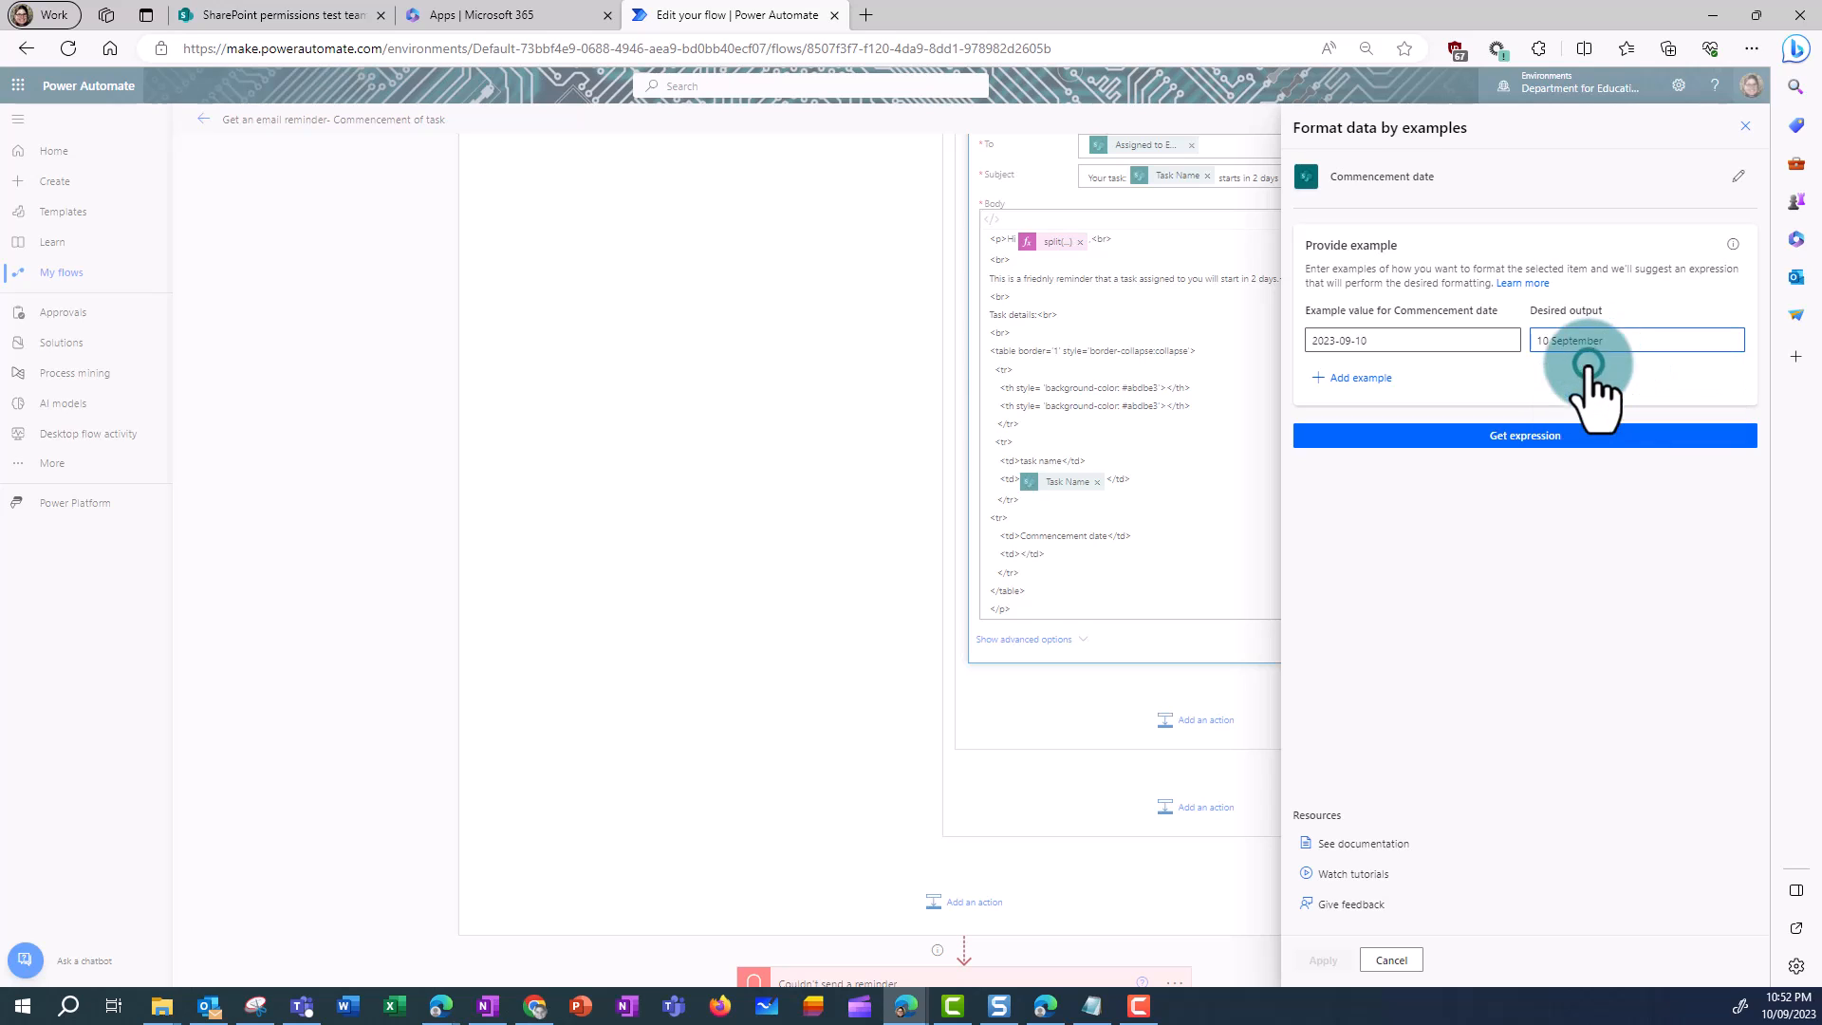
{"action": "left_click", "coordinate": [1534, 446]}
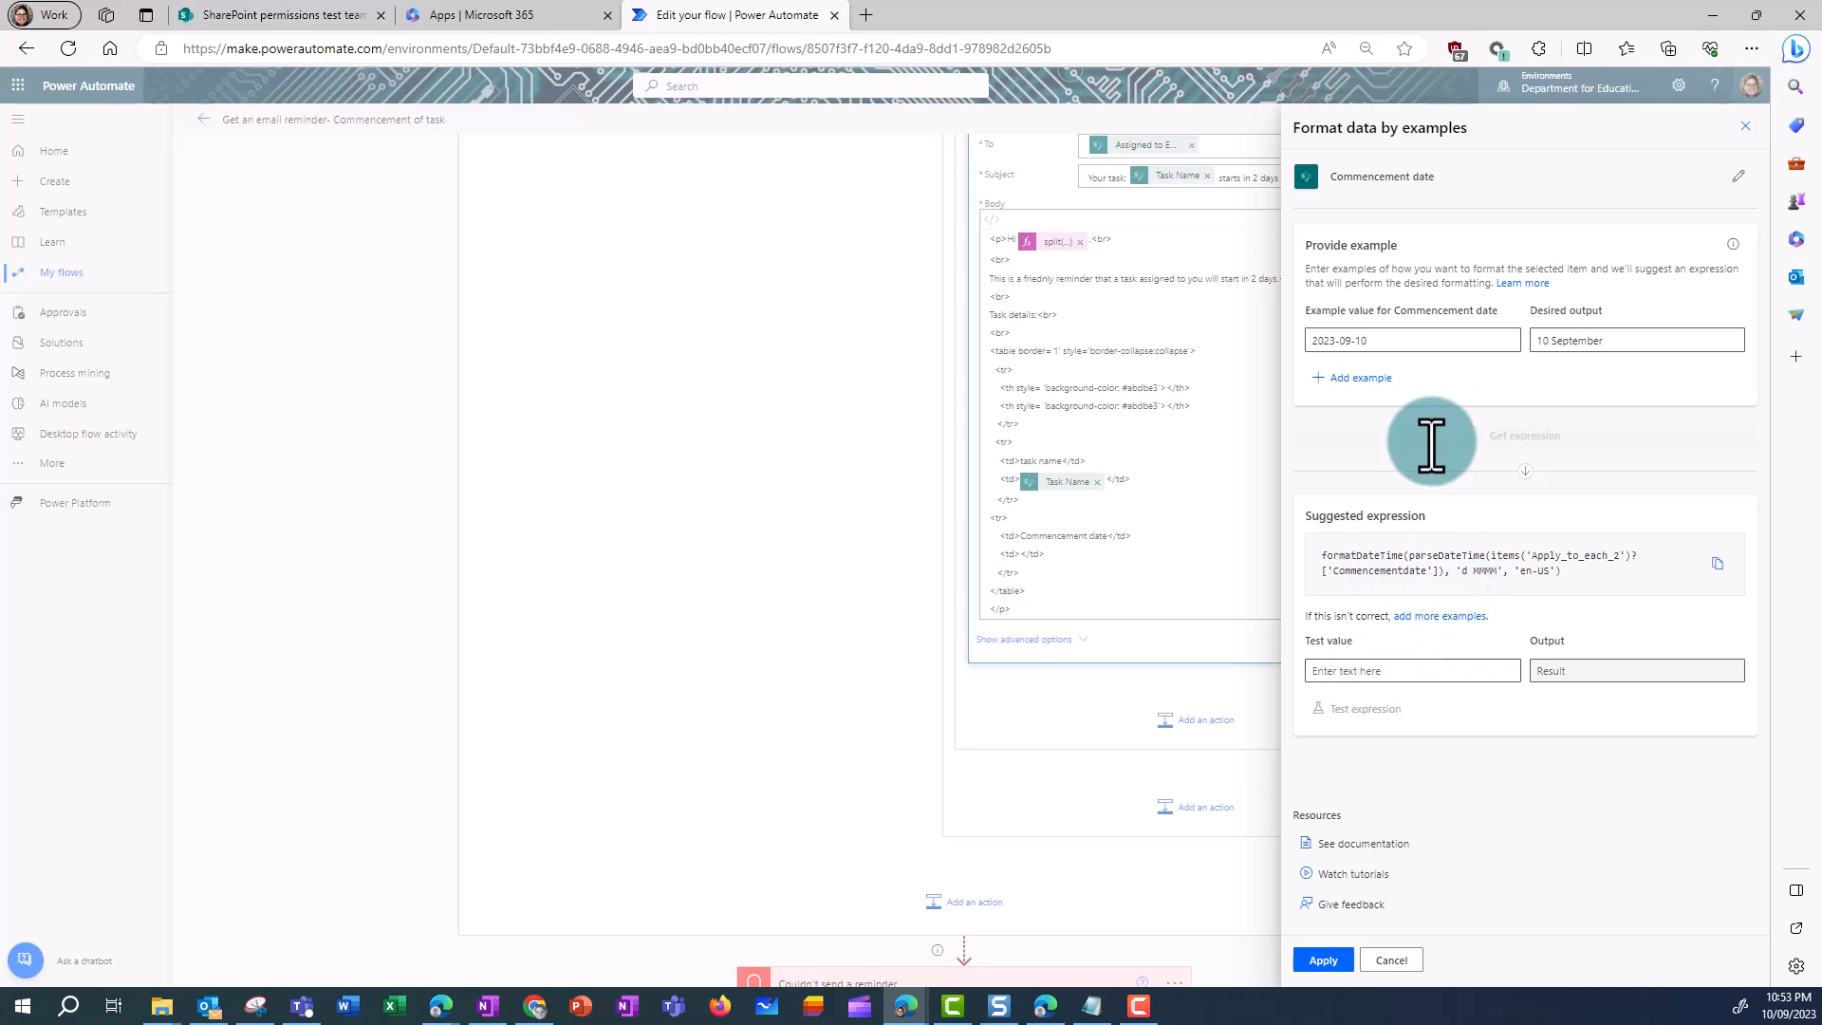
- Test the suggested formatDateTime expression with 2023-09-11 and apply it to the Commencement date row's value cell
{"action": "left_click_drag", "start_coordinate": [1392, 344], "coordinate": [1310, 342]}
{"action": "key", "text": "ctrl+c"}
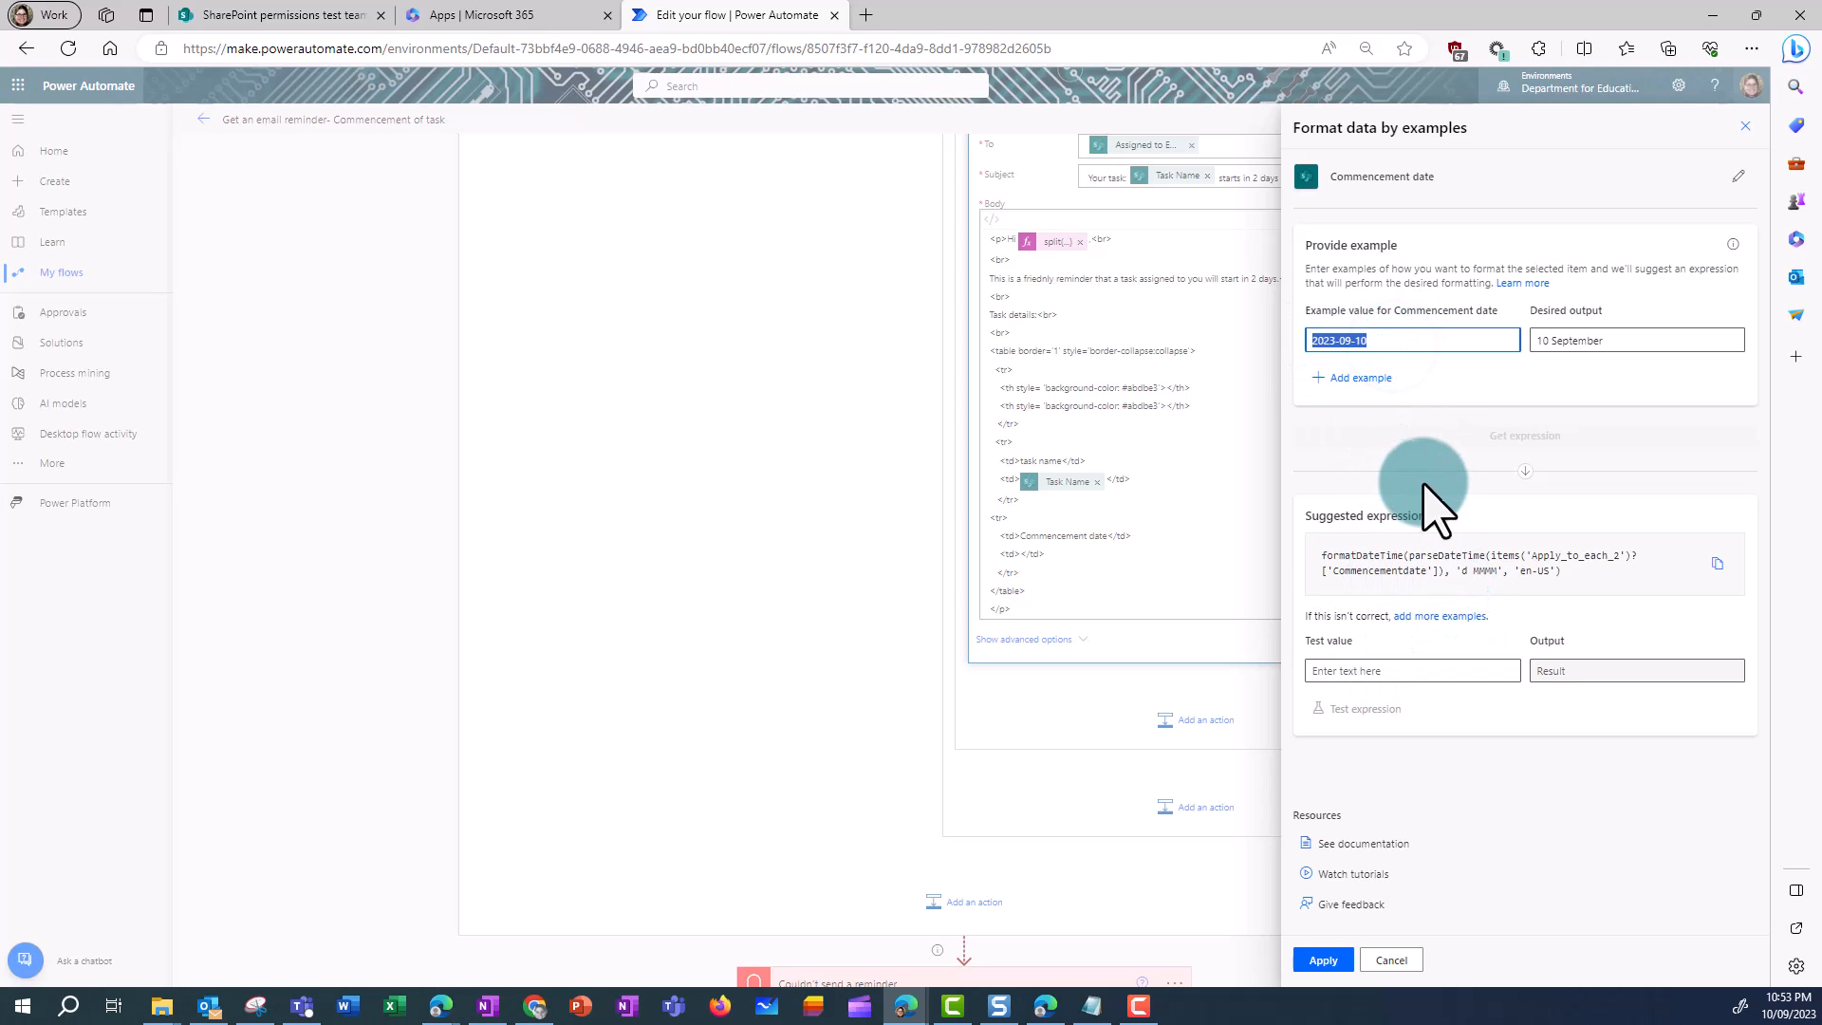
{"action": "left_click", "coordinate": [1383, 671]}
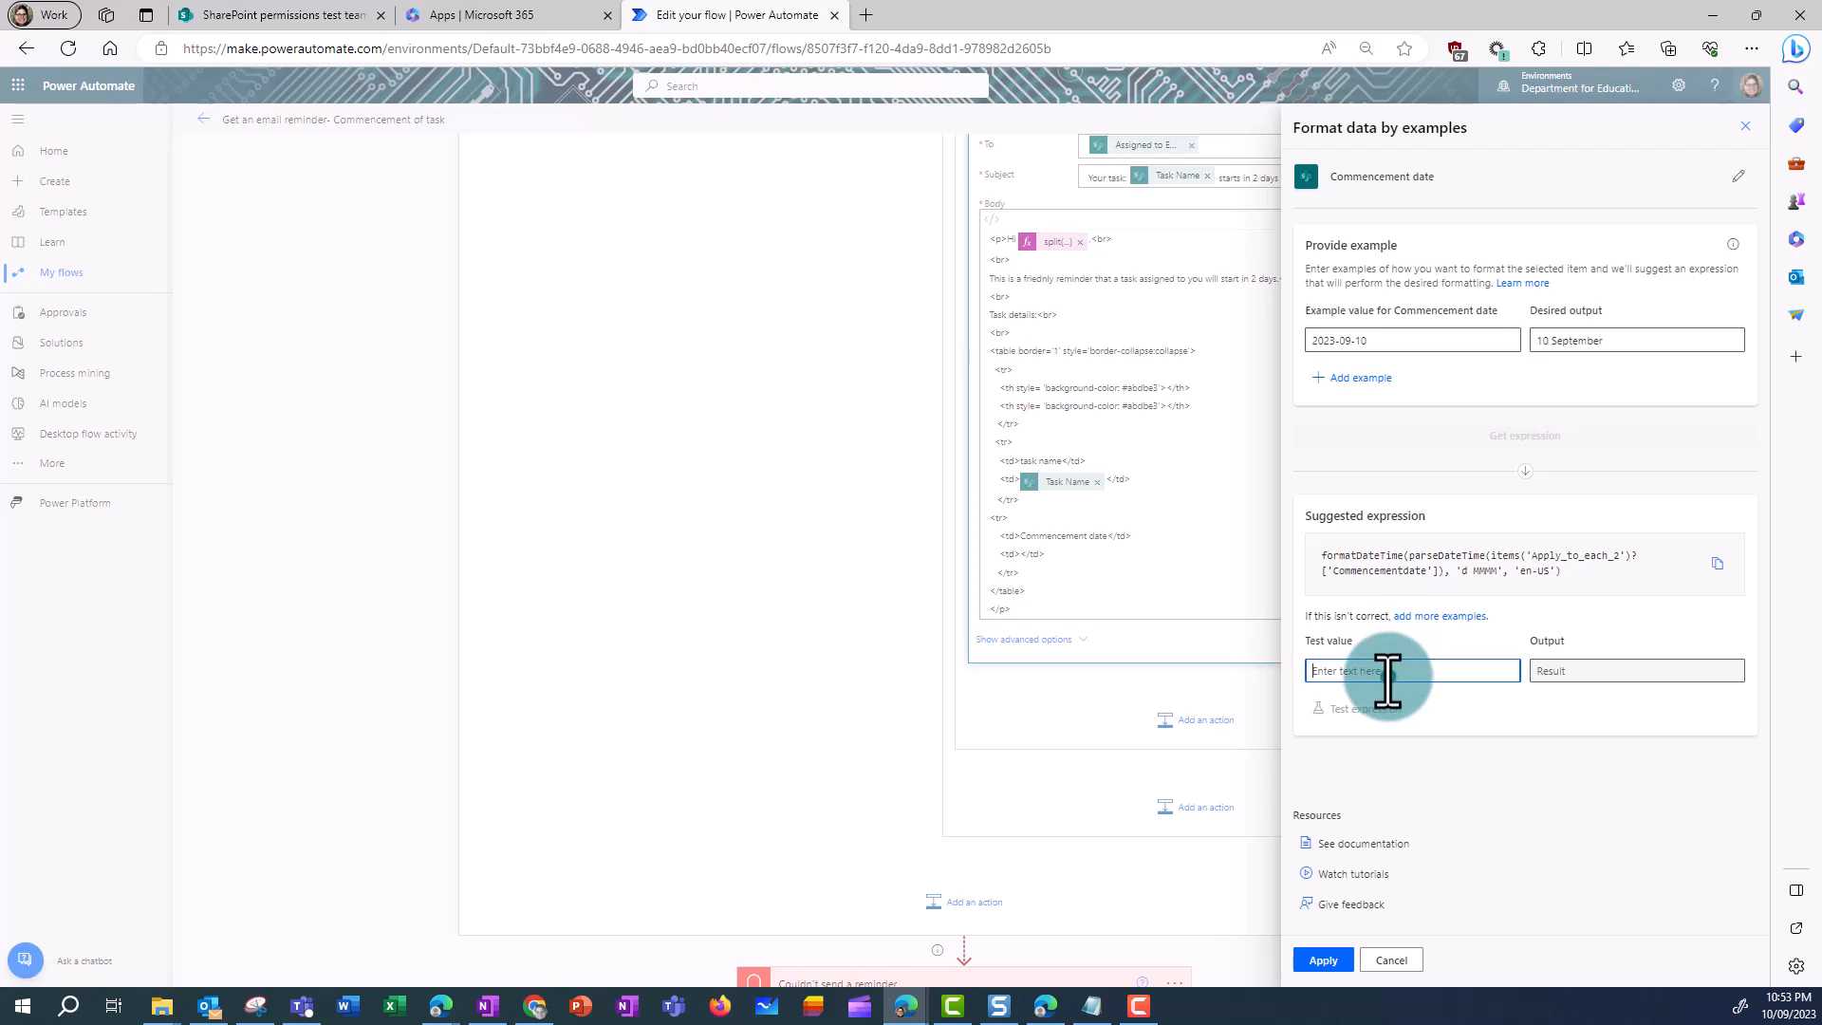
{"action": "key", "text": "ctrl+v"}
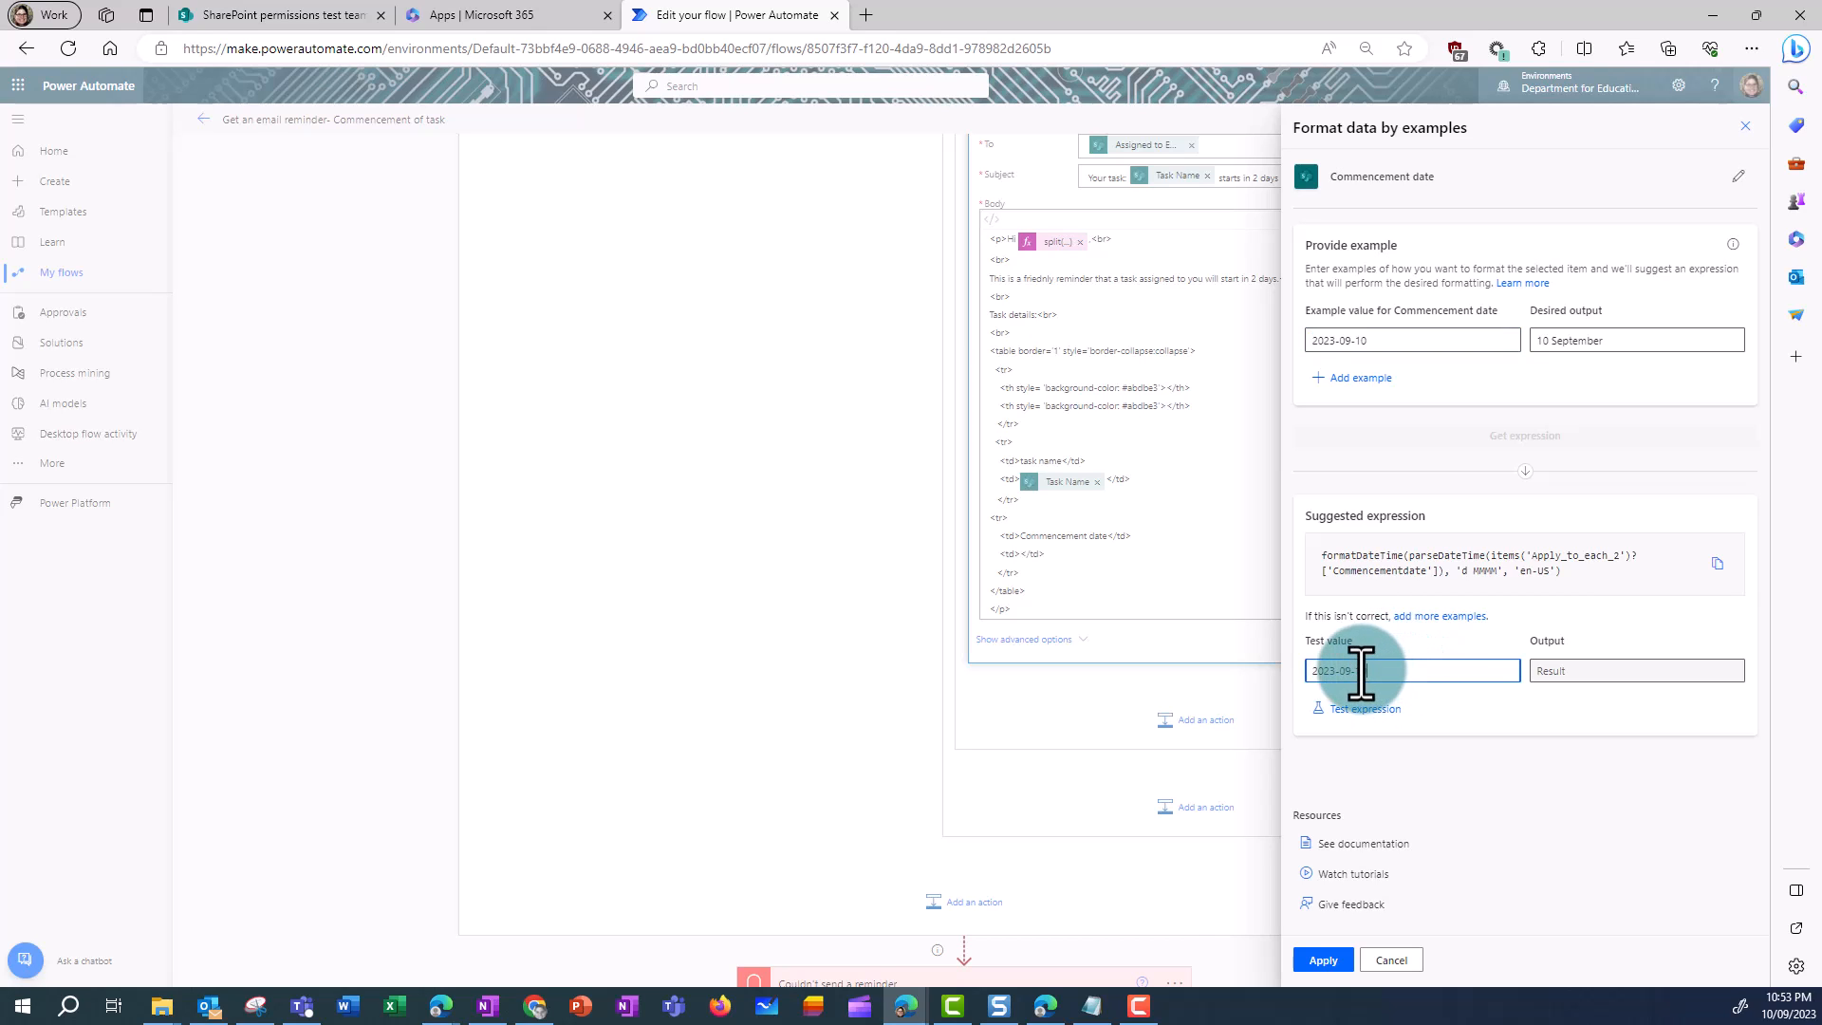
{"action": "key", "text": "BackSpace"}
{"action": "type", "text": "11"}
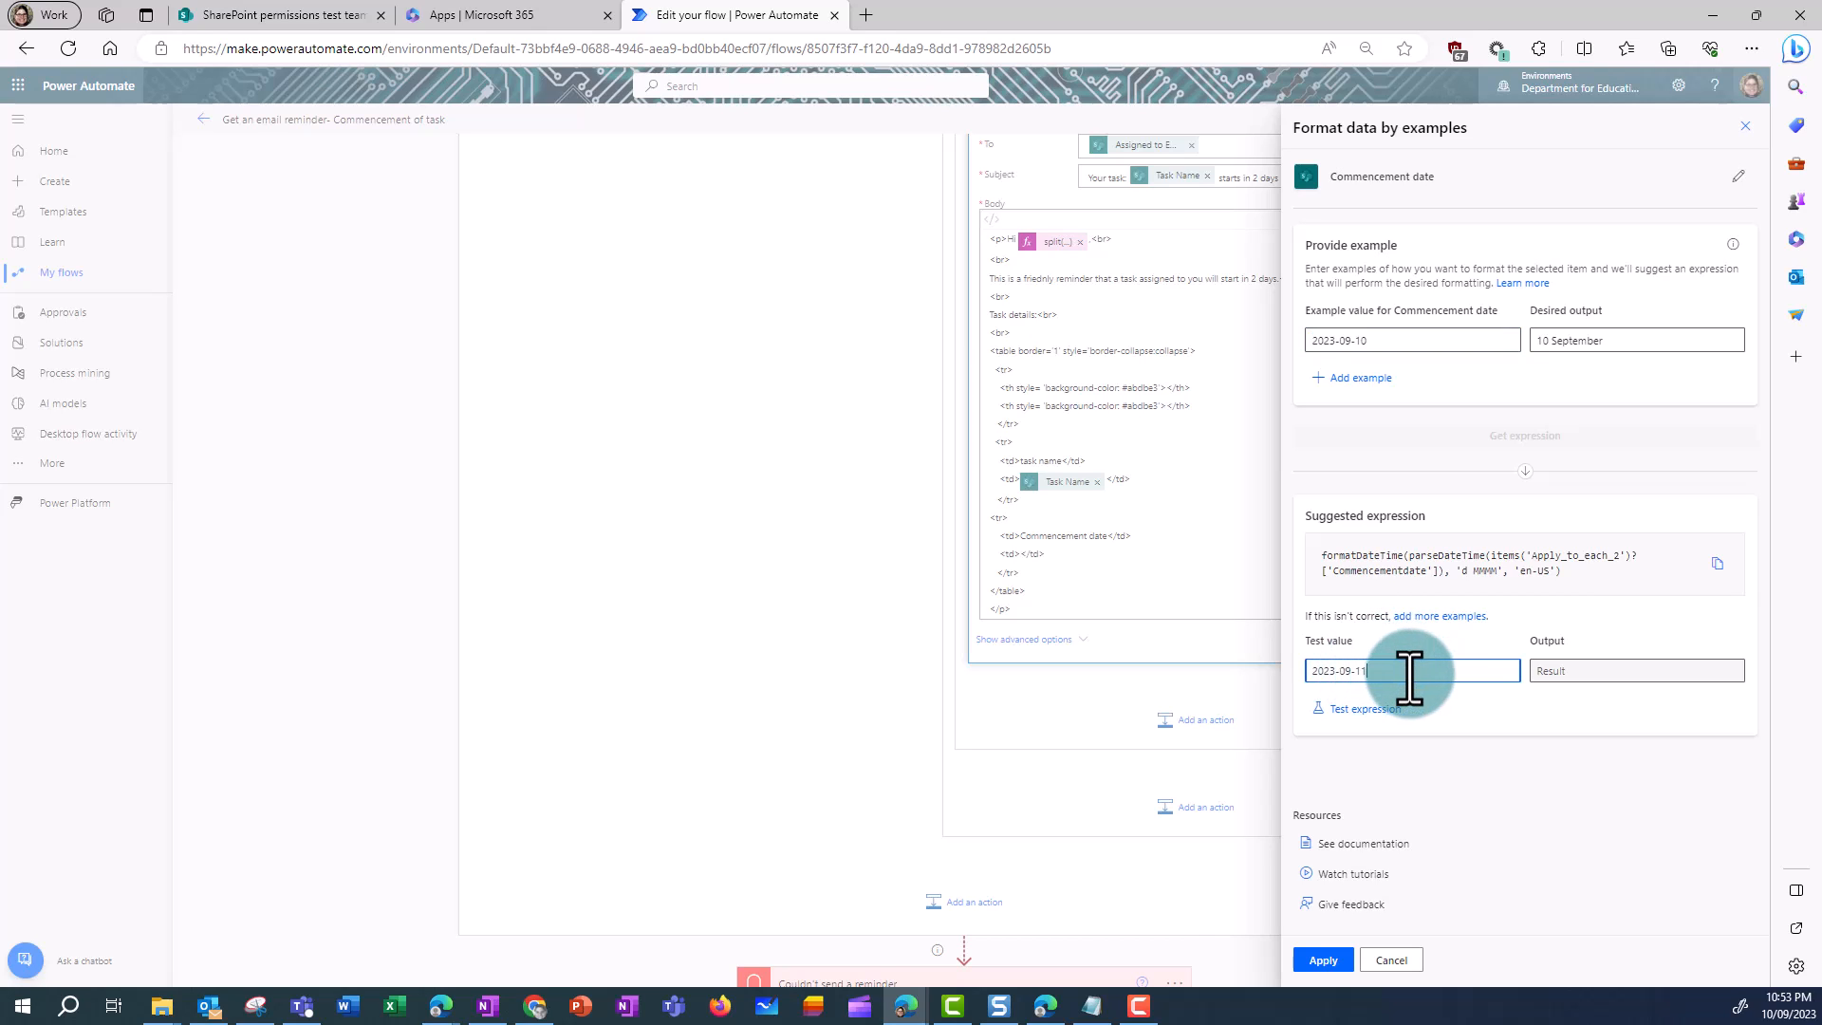
{"action": "left_click", "coordinate": [1384, 710]}
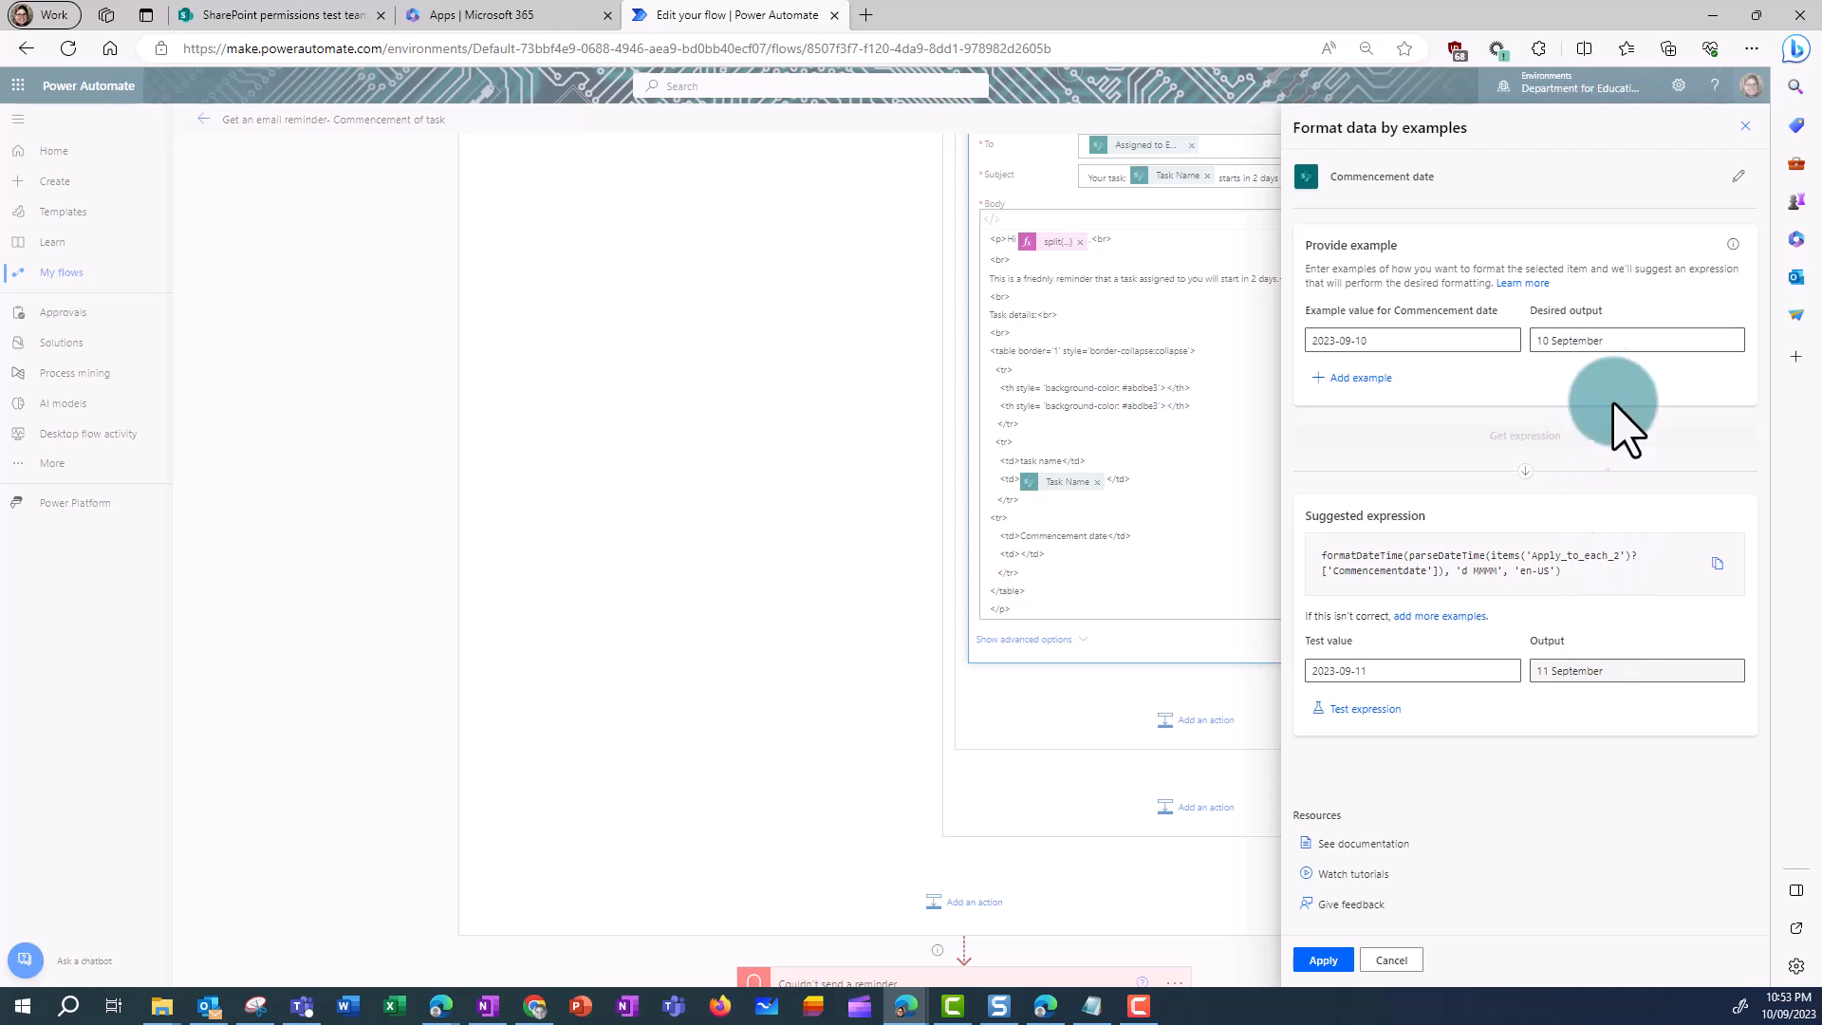
{"action": "left_click", "coordinate": [1323, 961]}
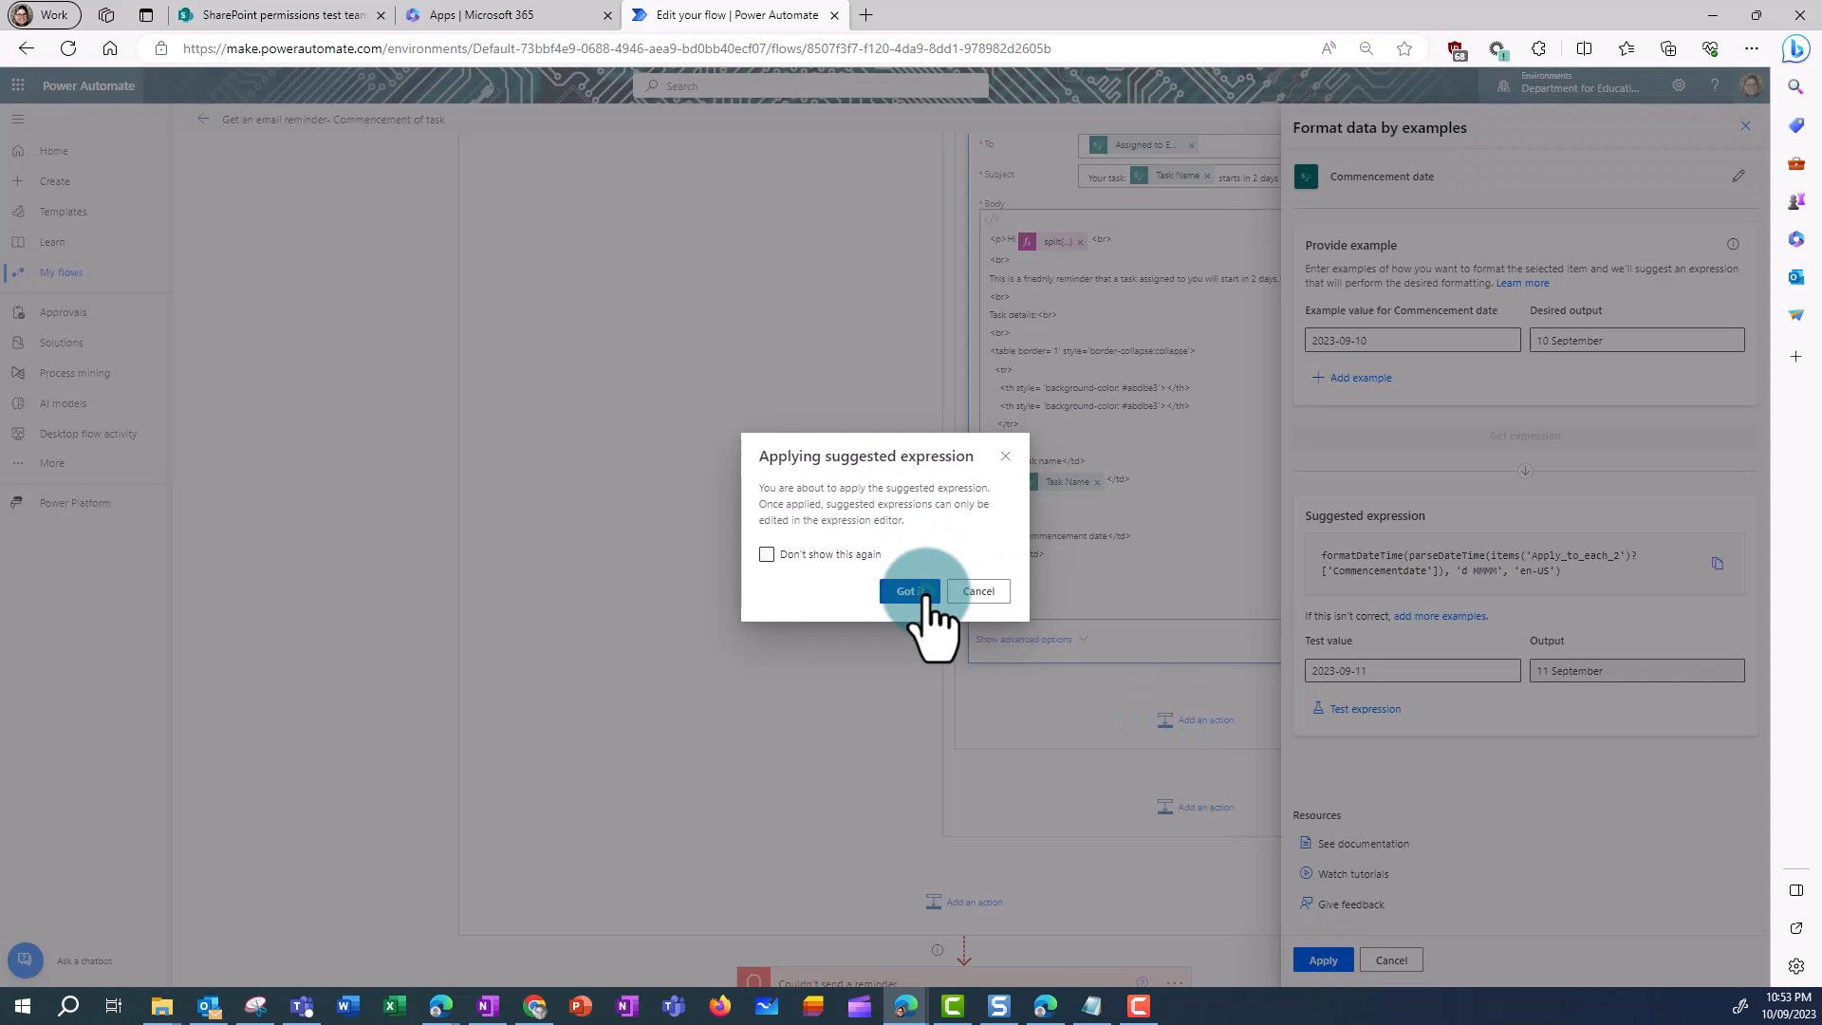
{"action": "left_click", "coordinate": [922, 590]}
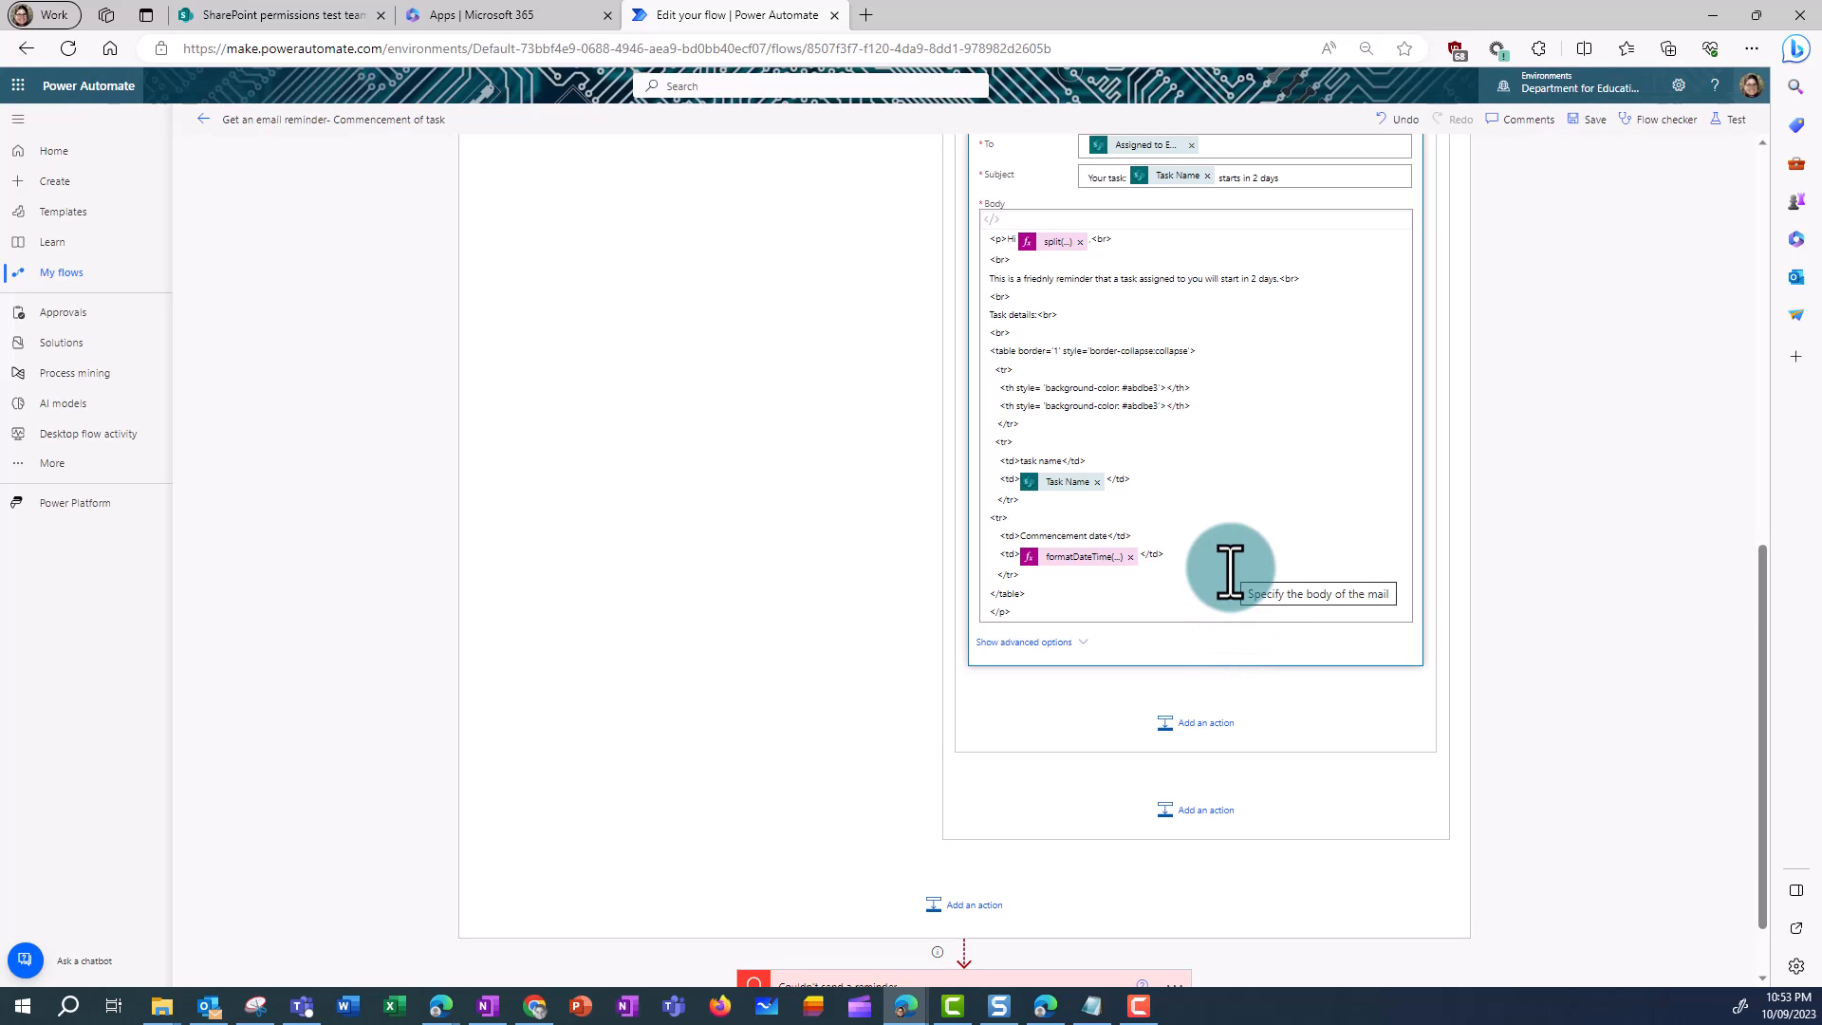
- Start a third table row below the Commencement date row with a "Due date" label cell and an opening <td> for its value
{"action": "scroll", "coordinate": [1230, 570], "scroll_direction": "down", "scroll_amount": 1}
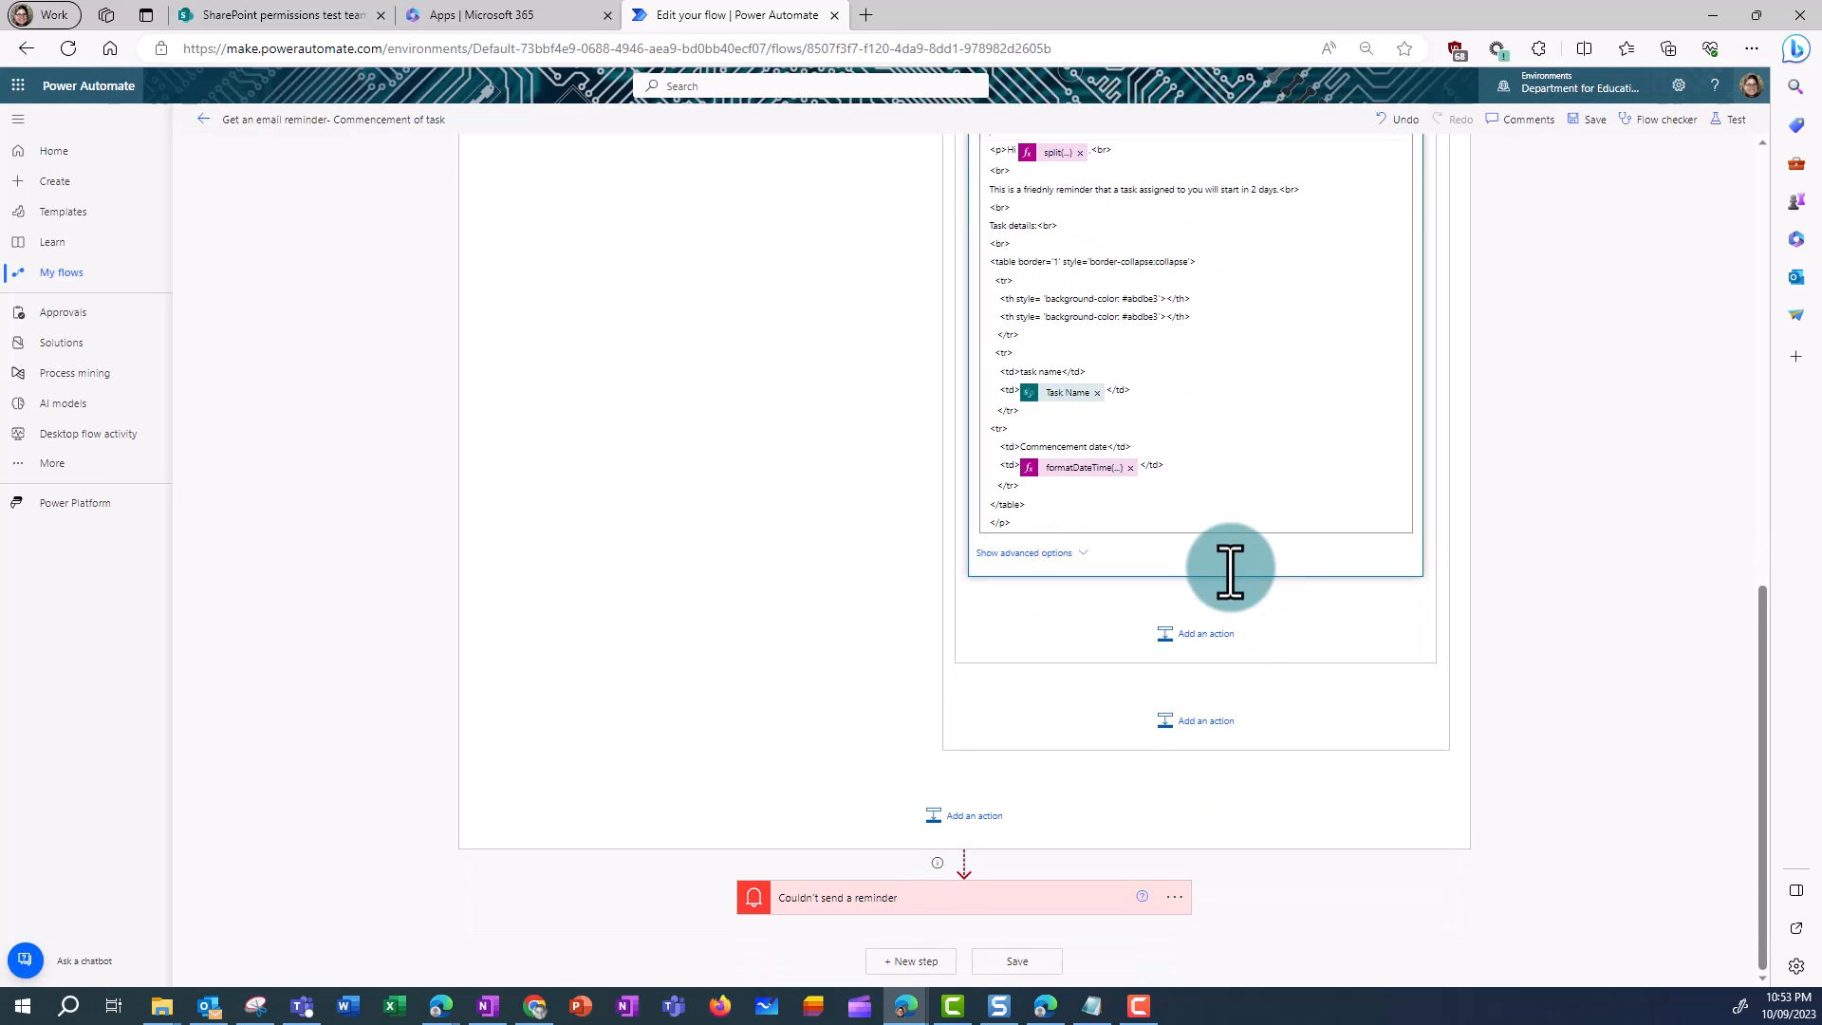
{"action": "left_click", "coordinate": [1031, 489]}
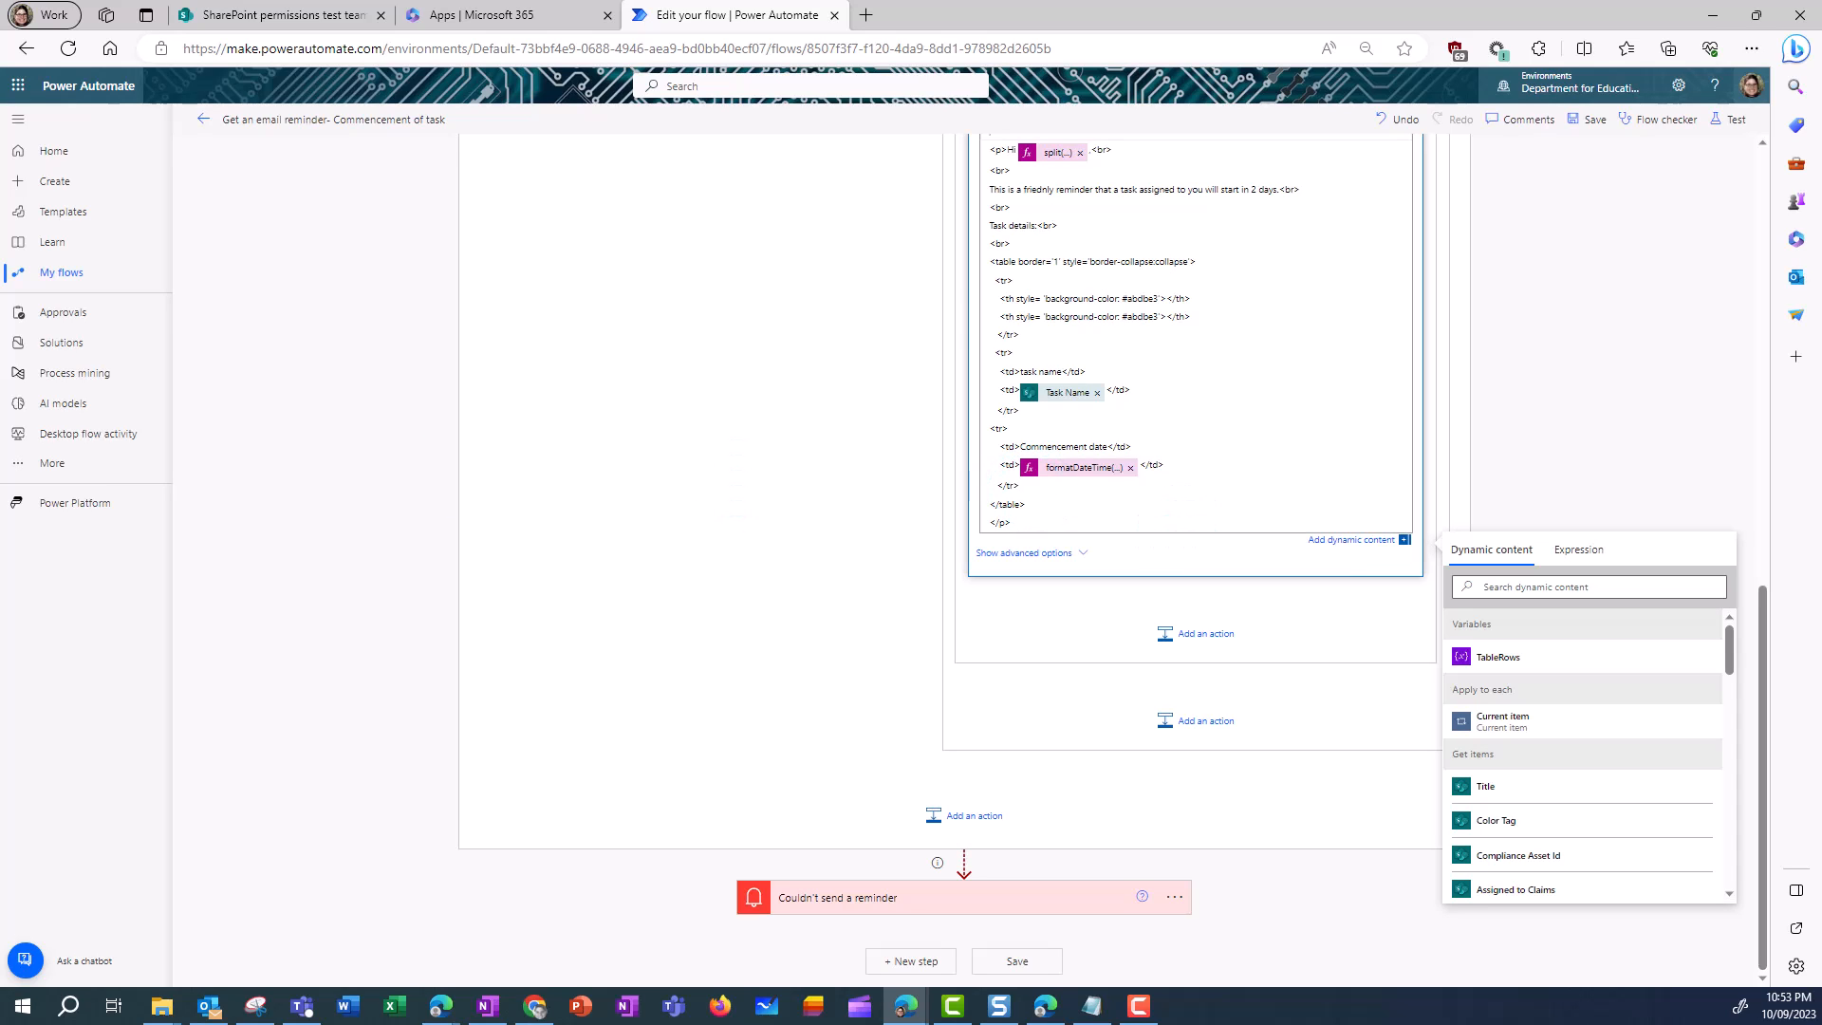
{"action": "left_click", "coordinate": [1047, 483]}
{"action": "key", "text": "Return"}
{"action": "type", "text": "<tr>"}
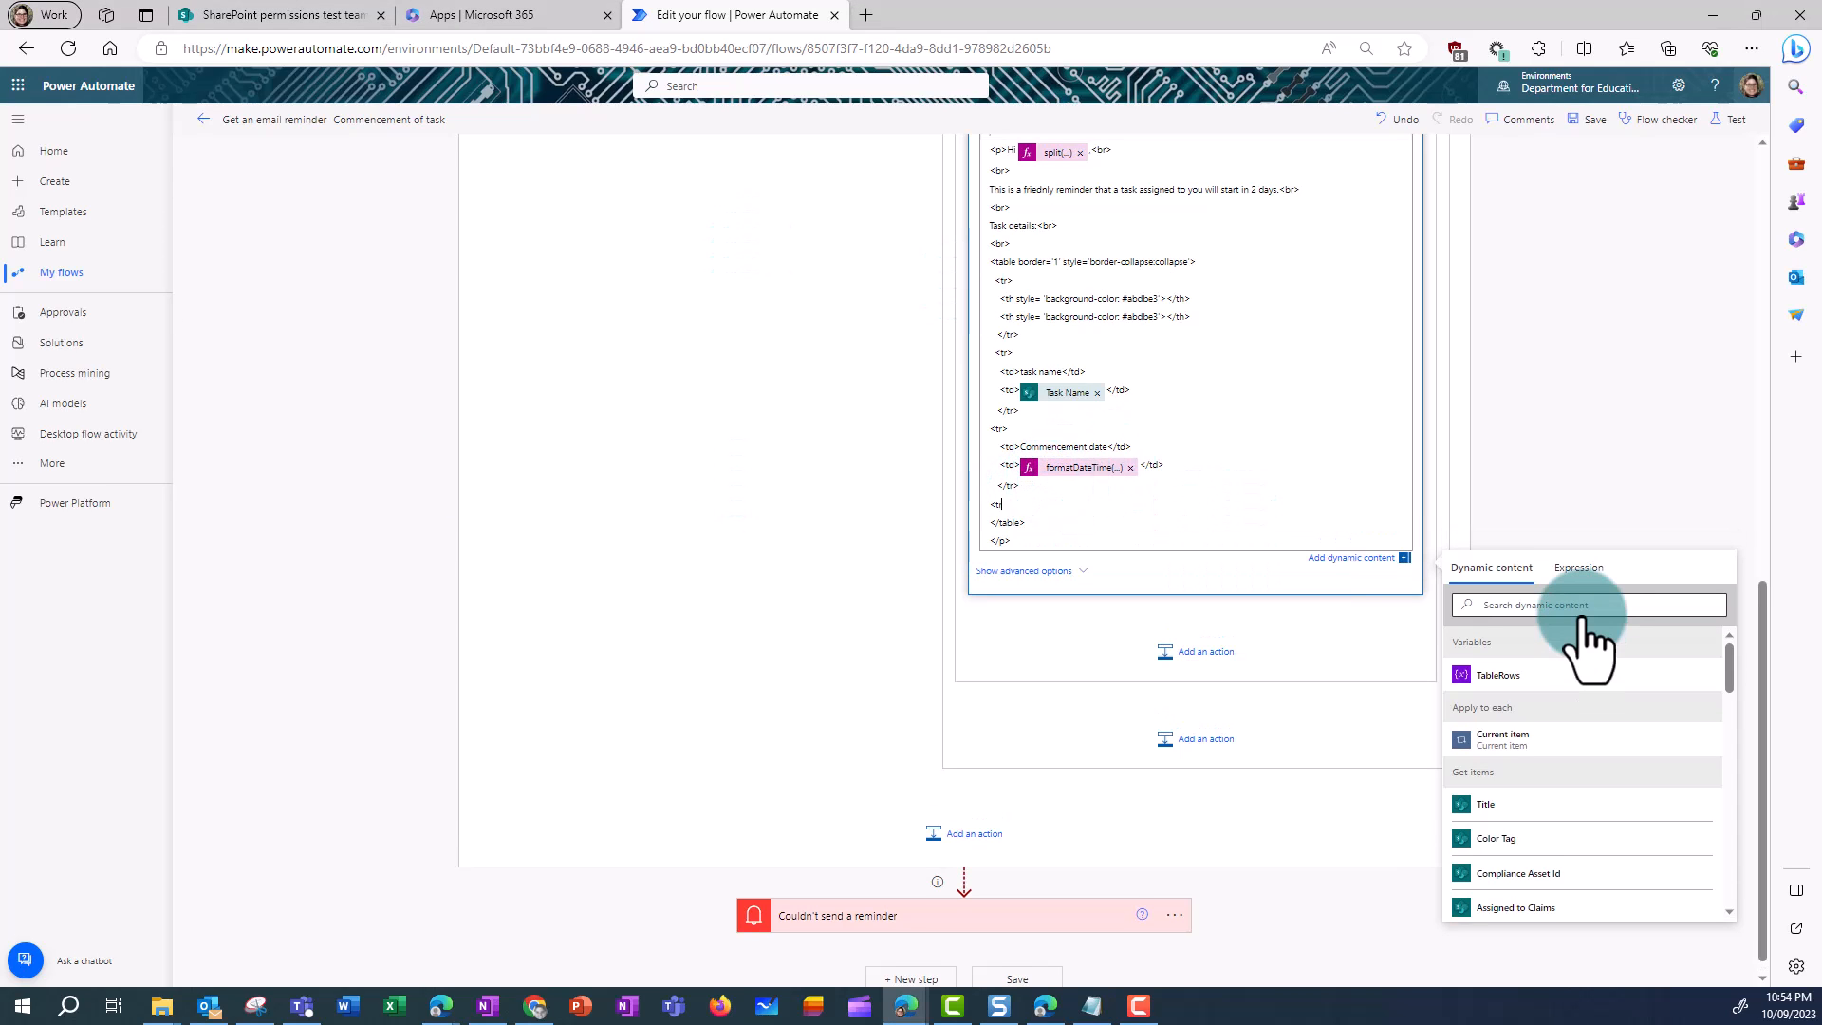
{"action": "key", "text": "Return"}
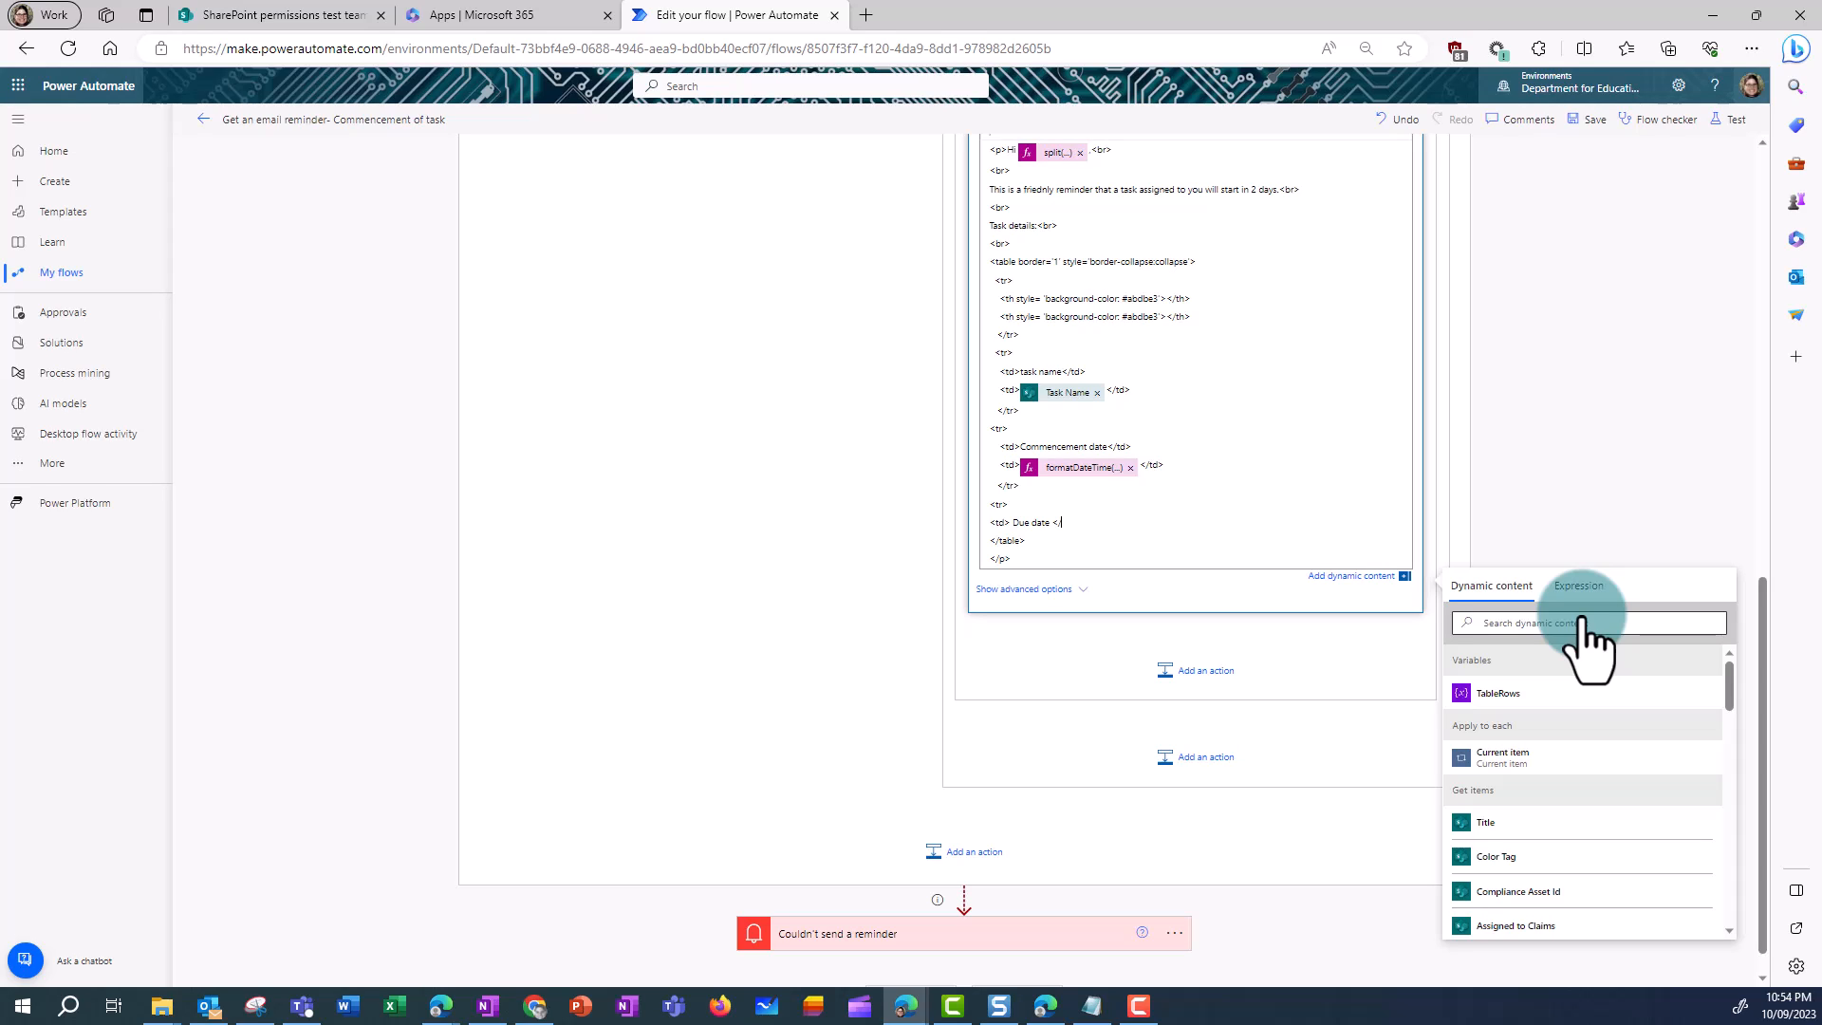
{"action": "key", "text": "Return"}
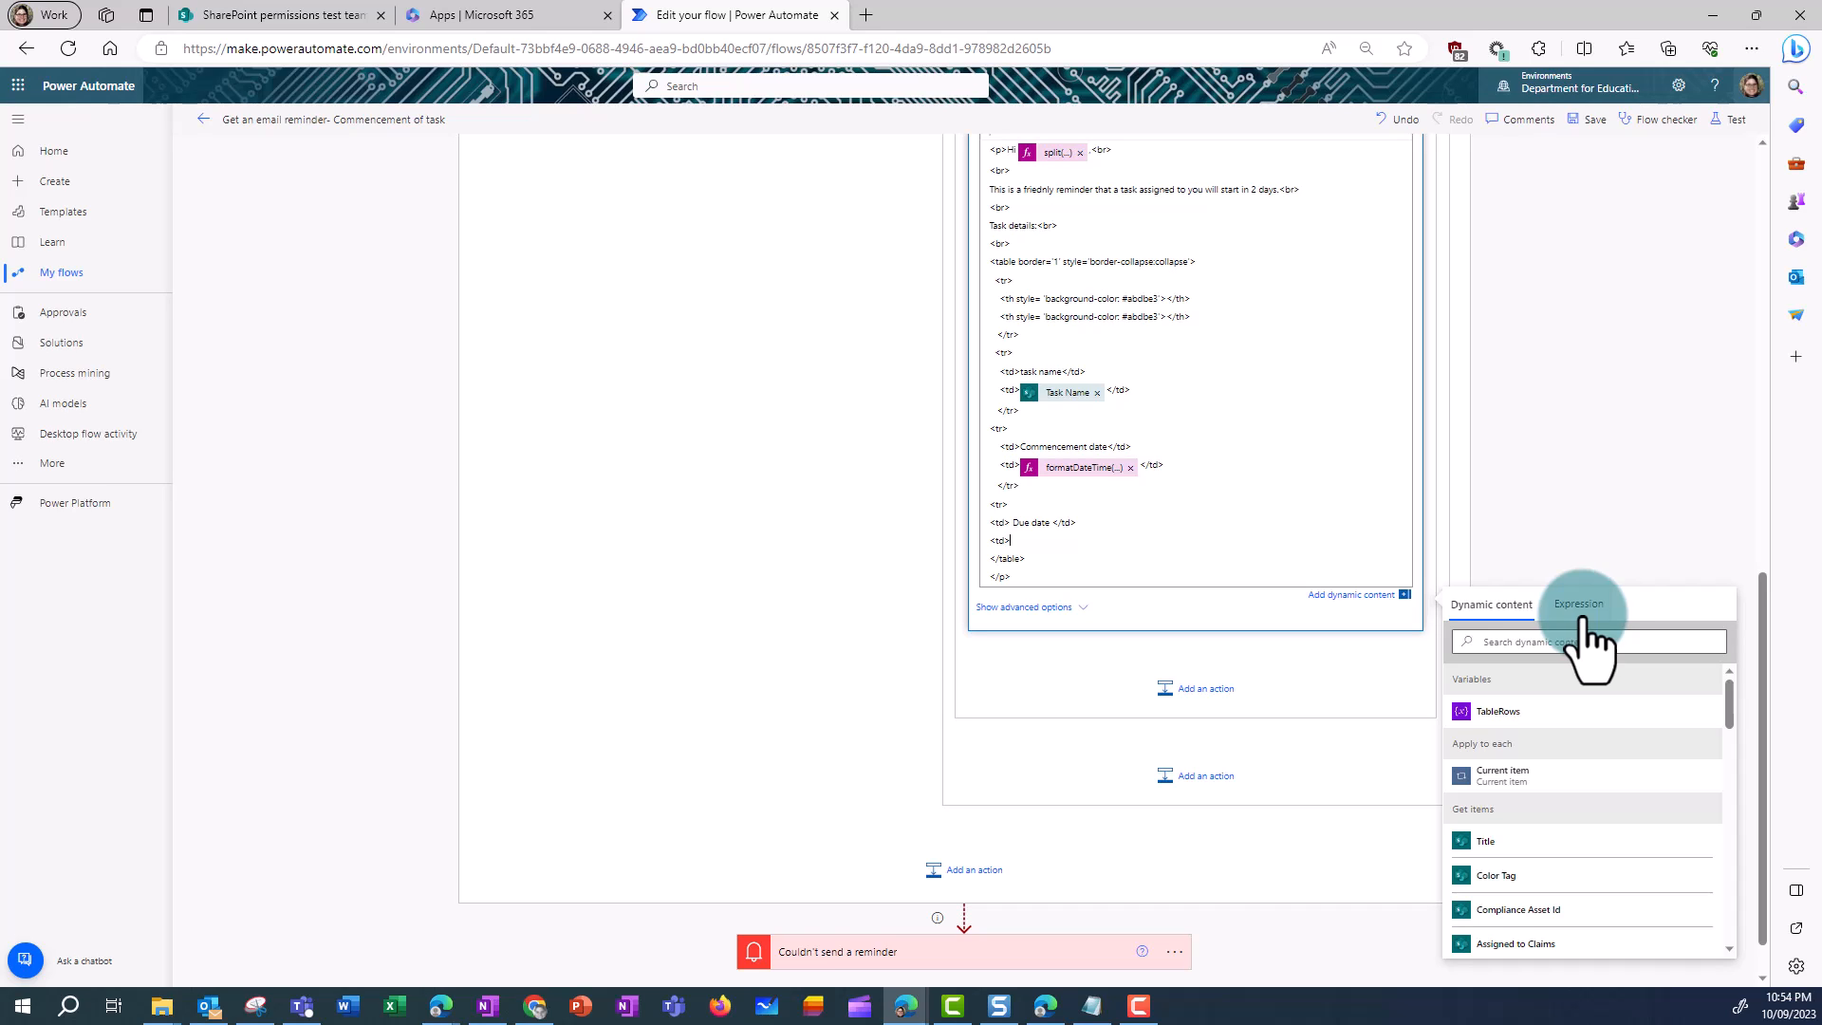
- Start a Format data by examples expression for the new value cell, based on the Due Date item
{"action": "left_click", "coordinate": [1579, 605]}
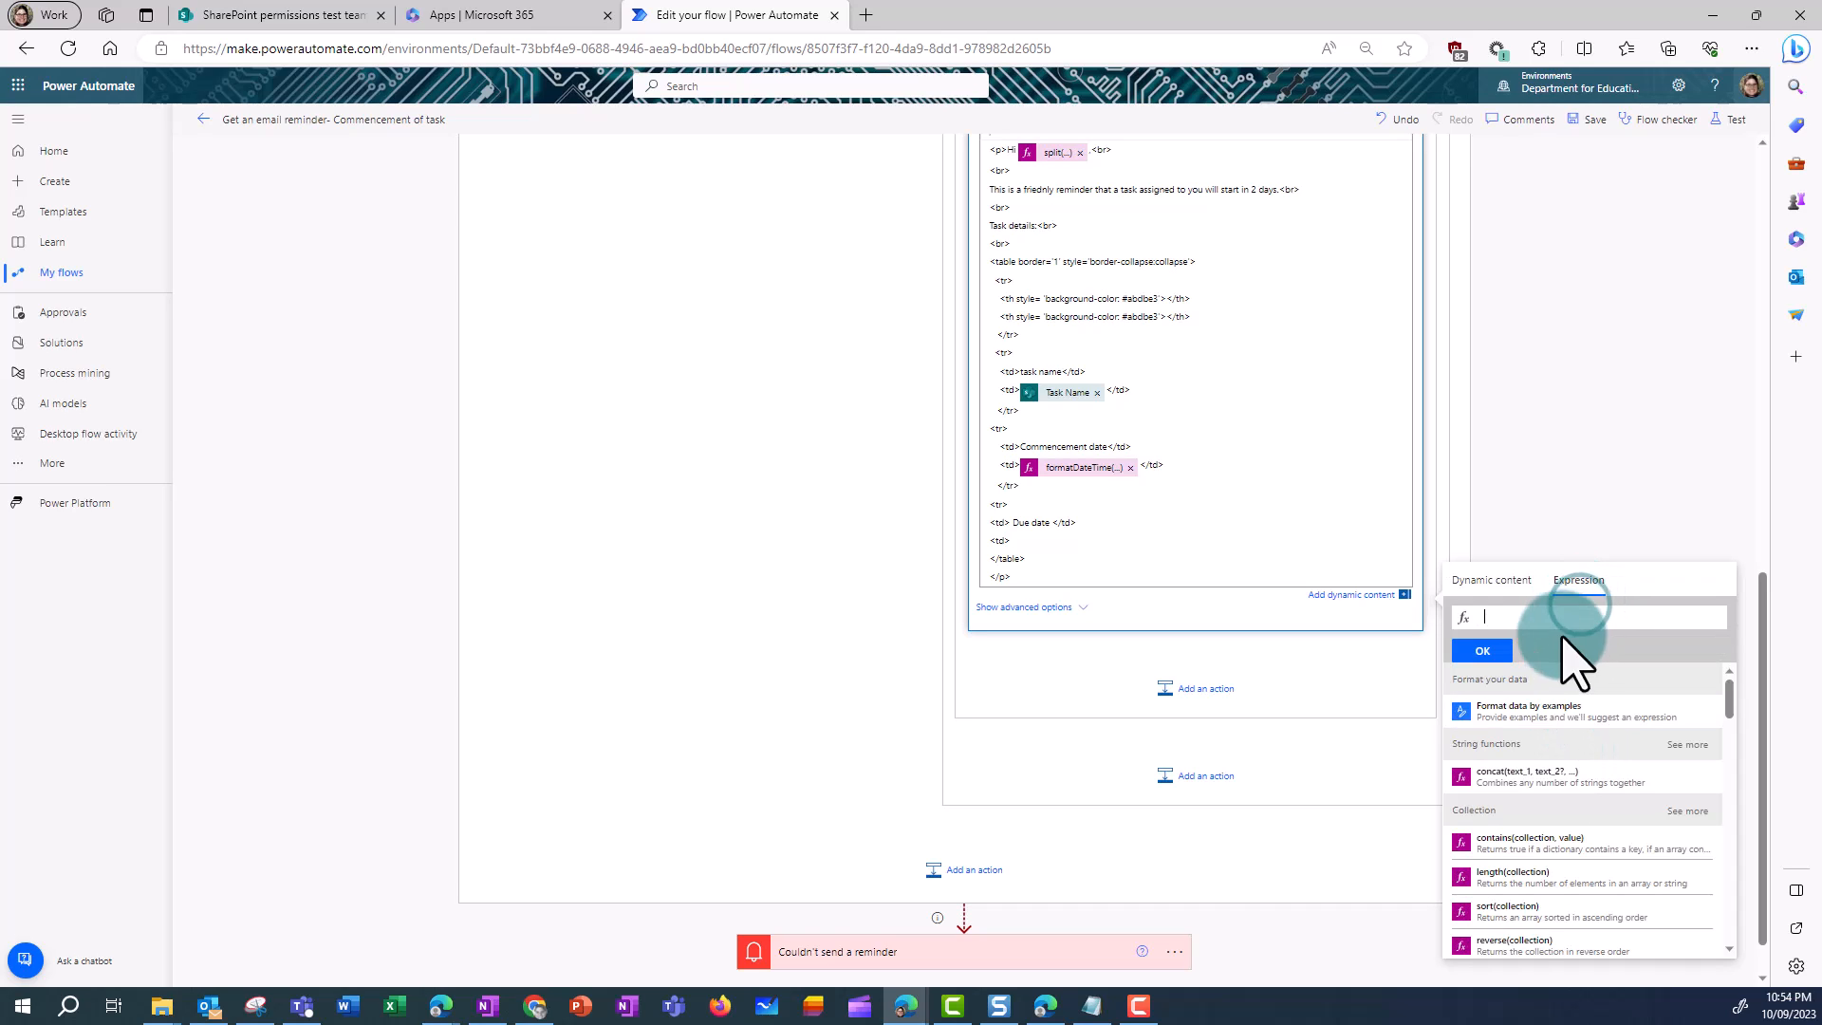
{"action": "left_click", "coordinate": [1516, 712]}
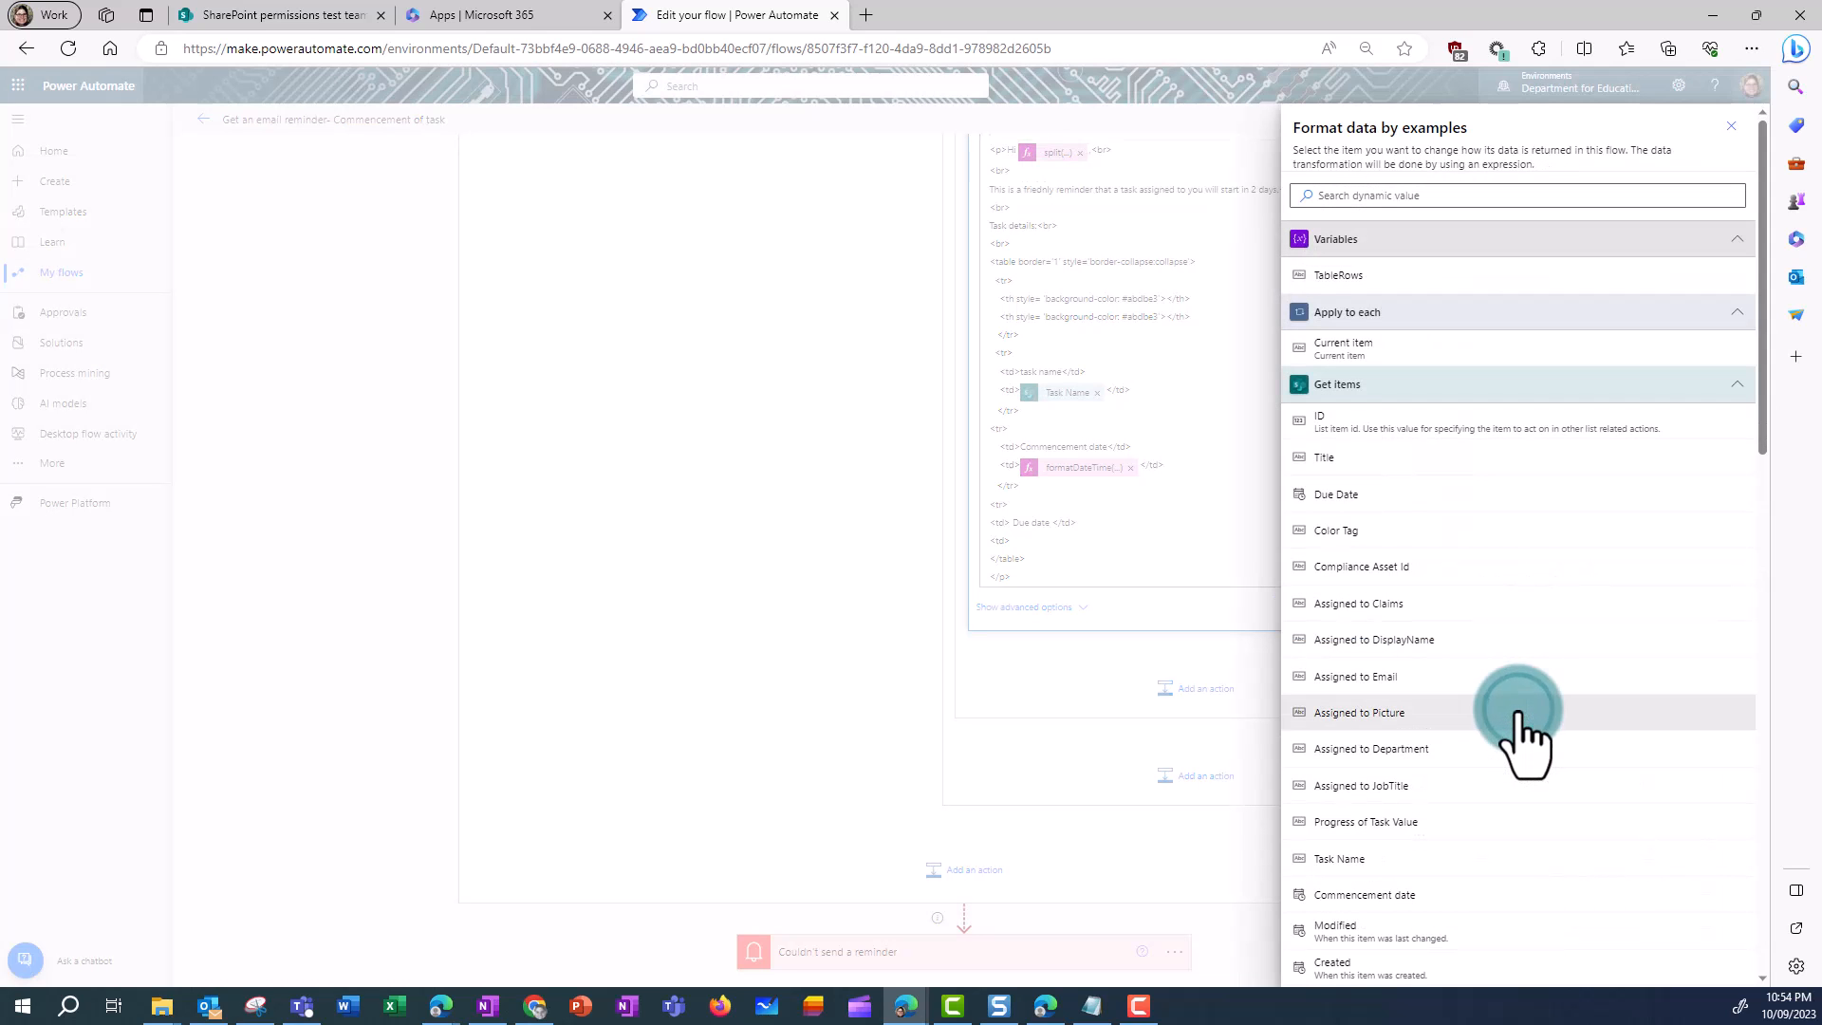
{"action": "left_click", "coordinate": [1339, 491]}
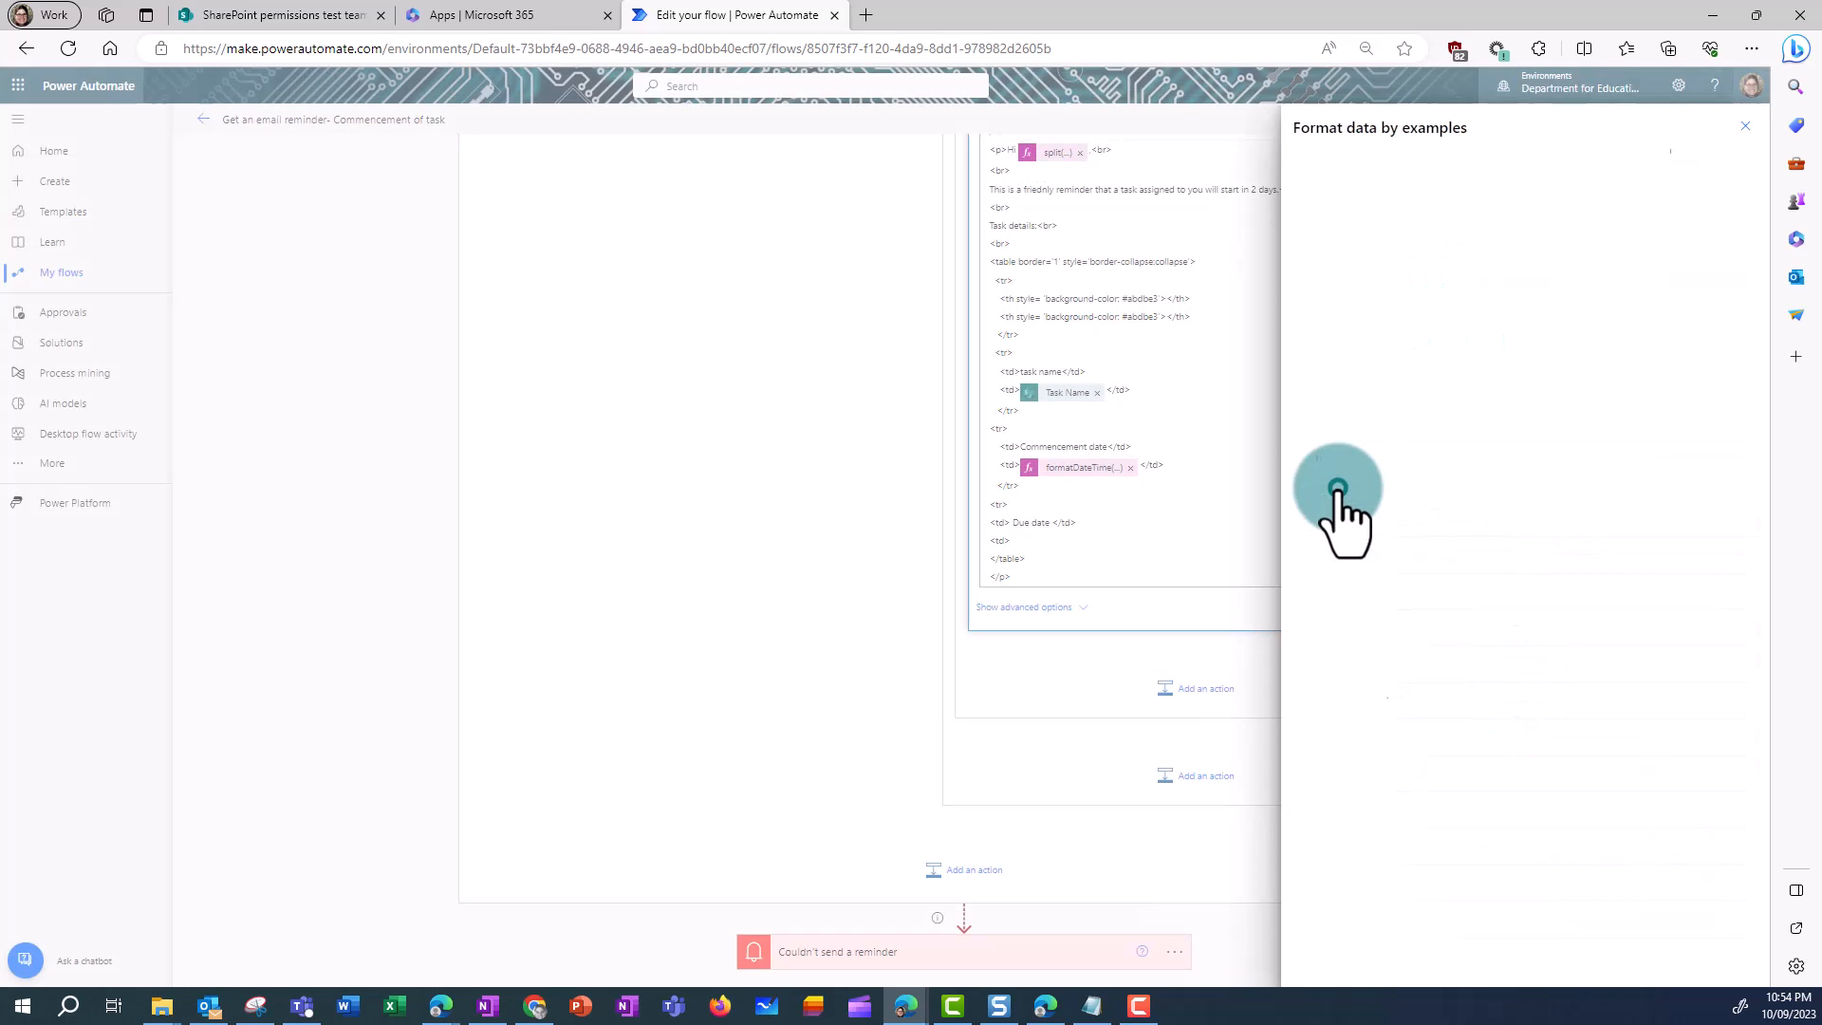
- Provide 2023-09-10 as the Due Date example with "10 September, 2023" as the desired output, and generate the expression
{"action": "left_click", "coordinate": [1377, 341]}
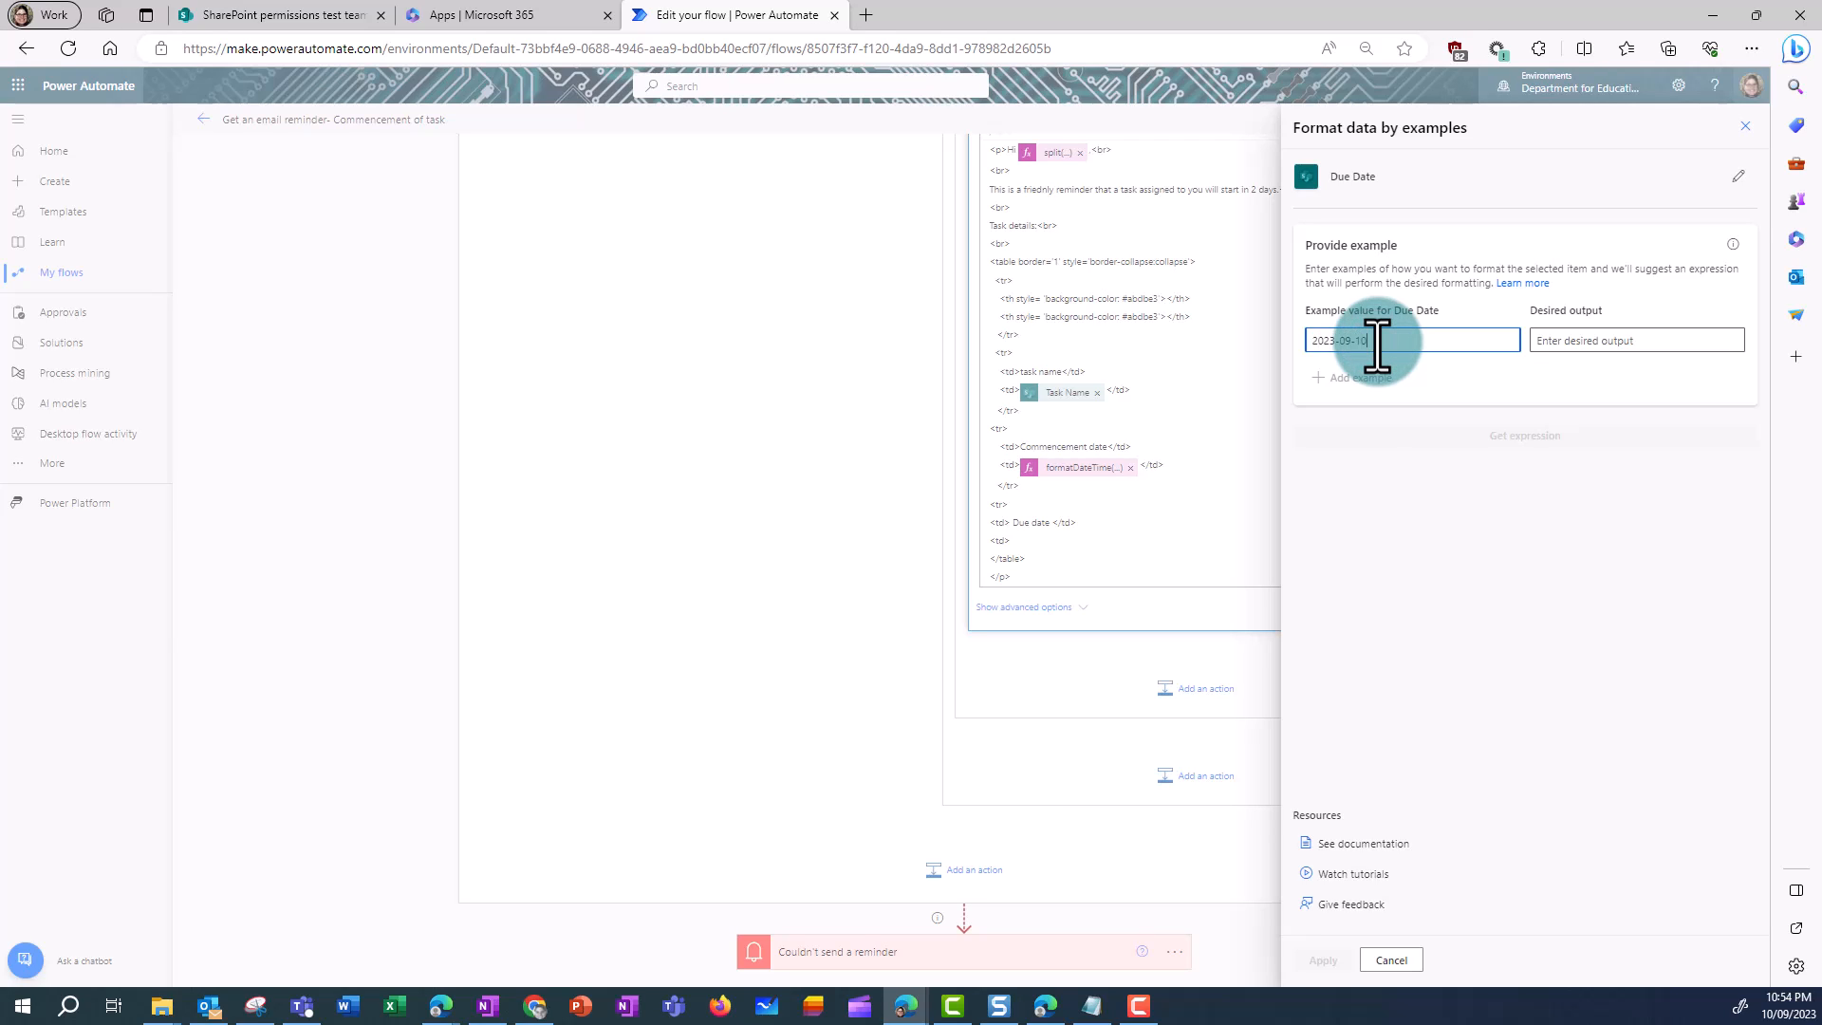
{"action": "left_click", "coordinate": [1561, 344]}
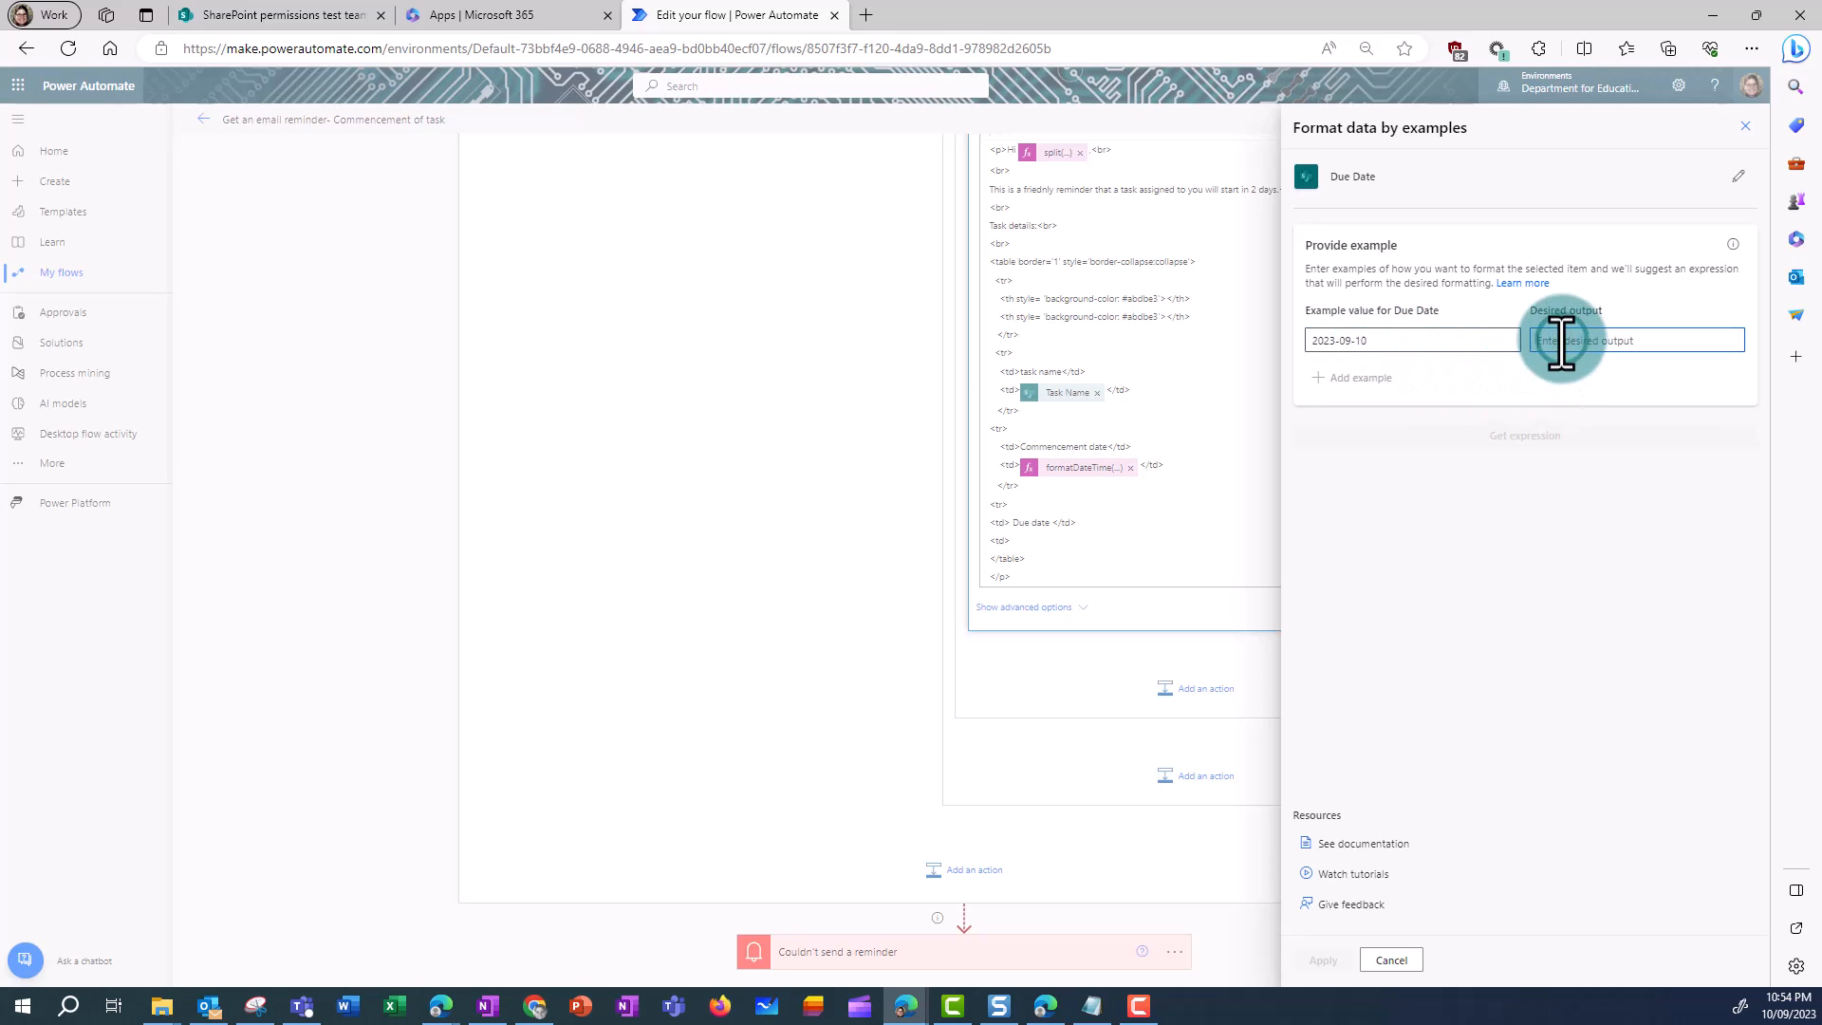
{"action": "type", "text": "10 Sep"}
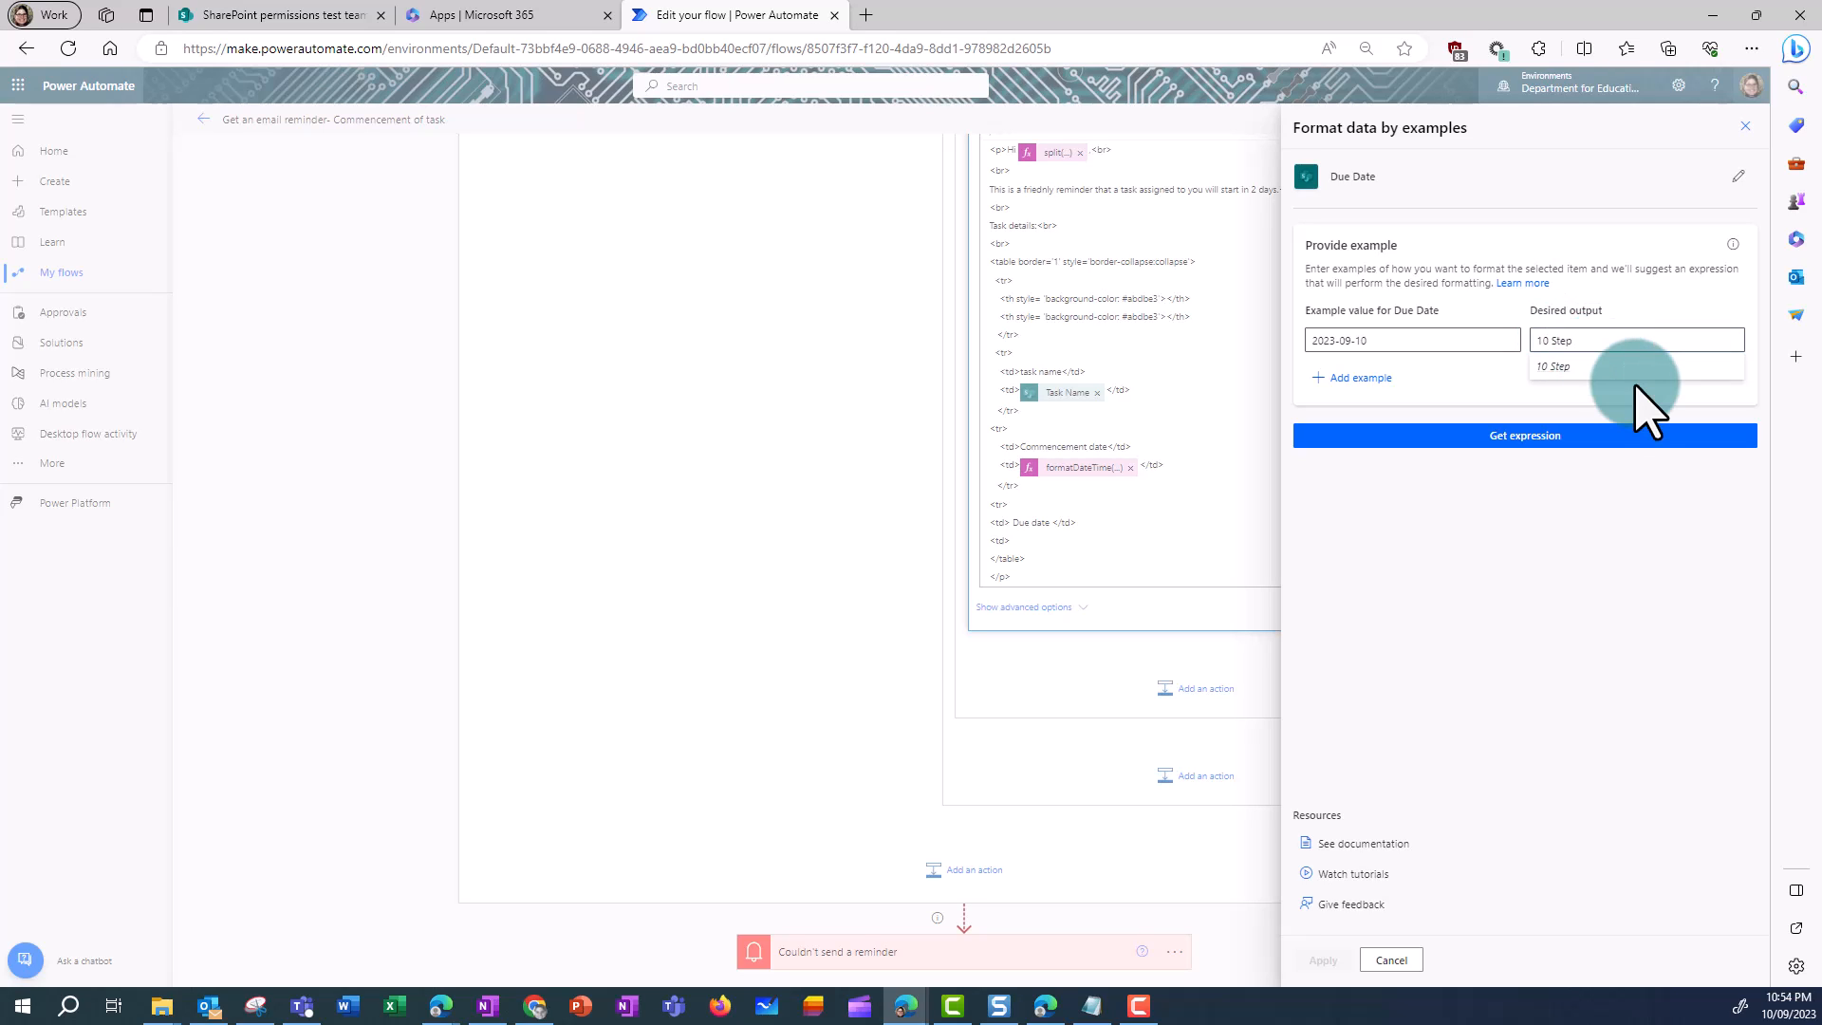
{"action": "key", "text": "BackSpace"}
{"action": "type", "text": "e"}
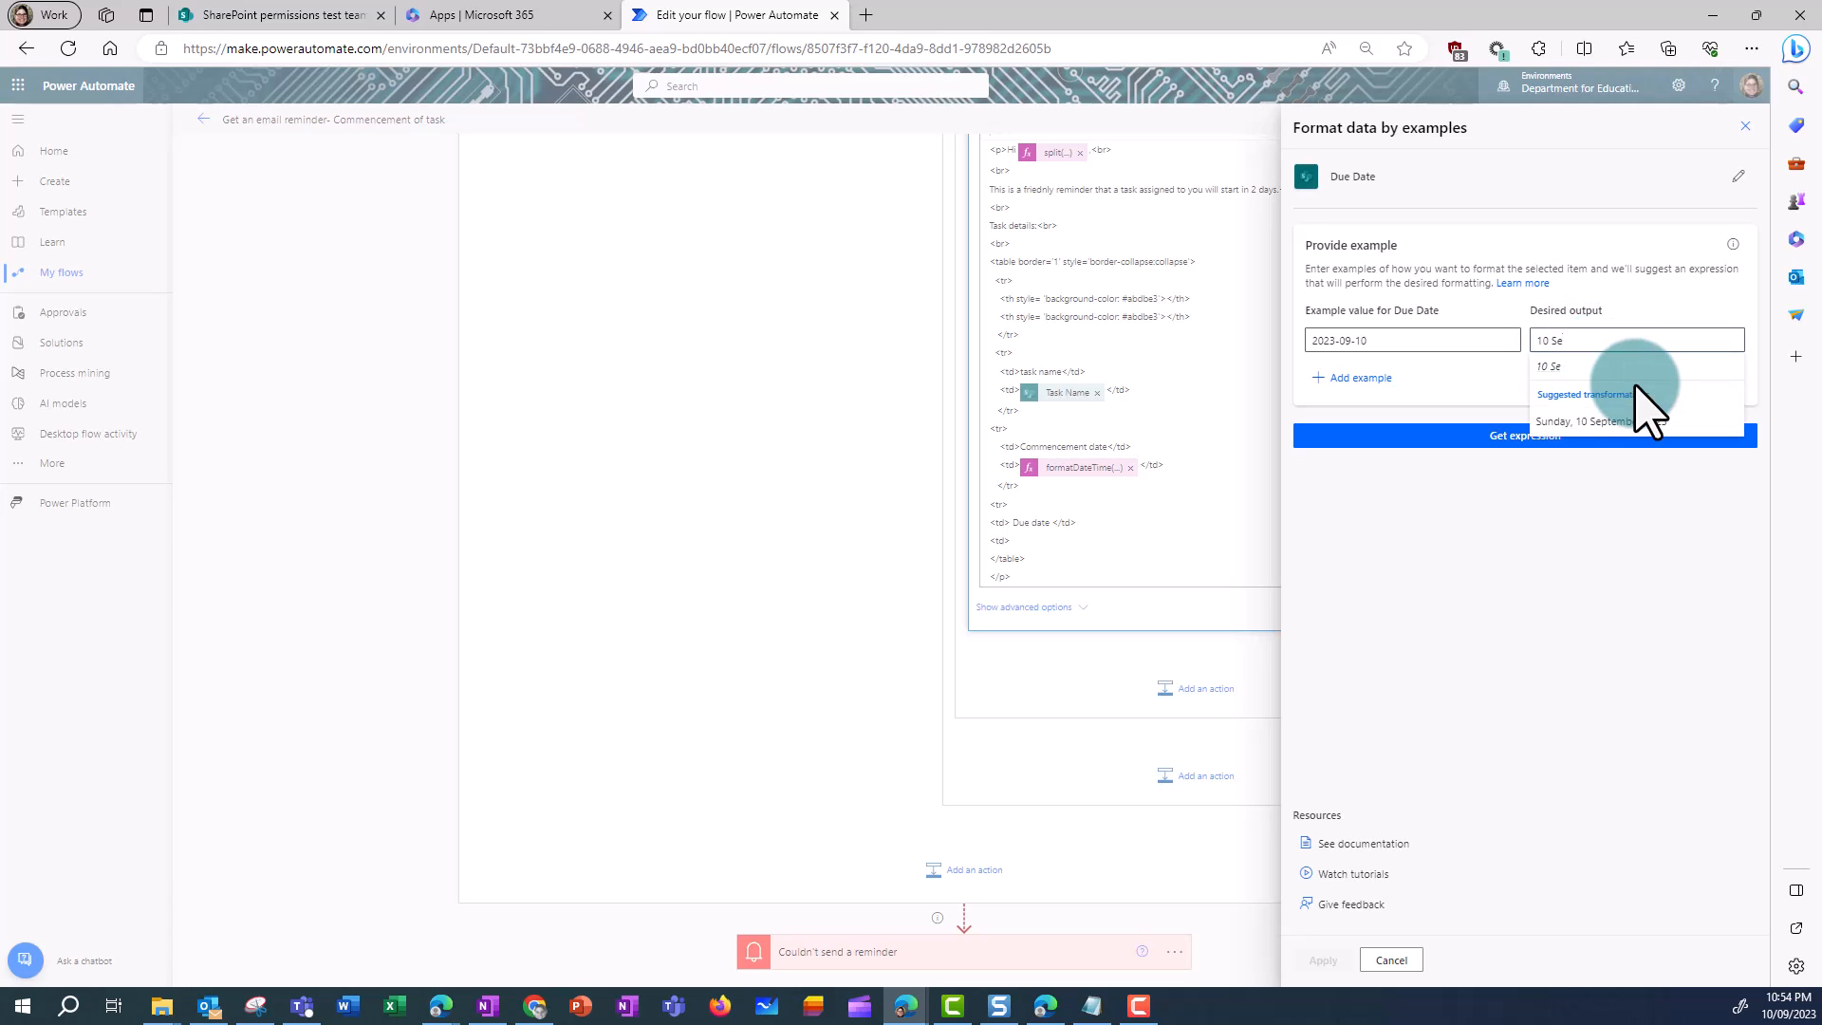
{"action": "type", "text": "ptember,"}
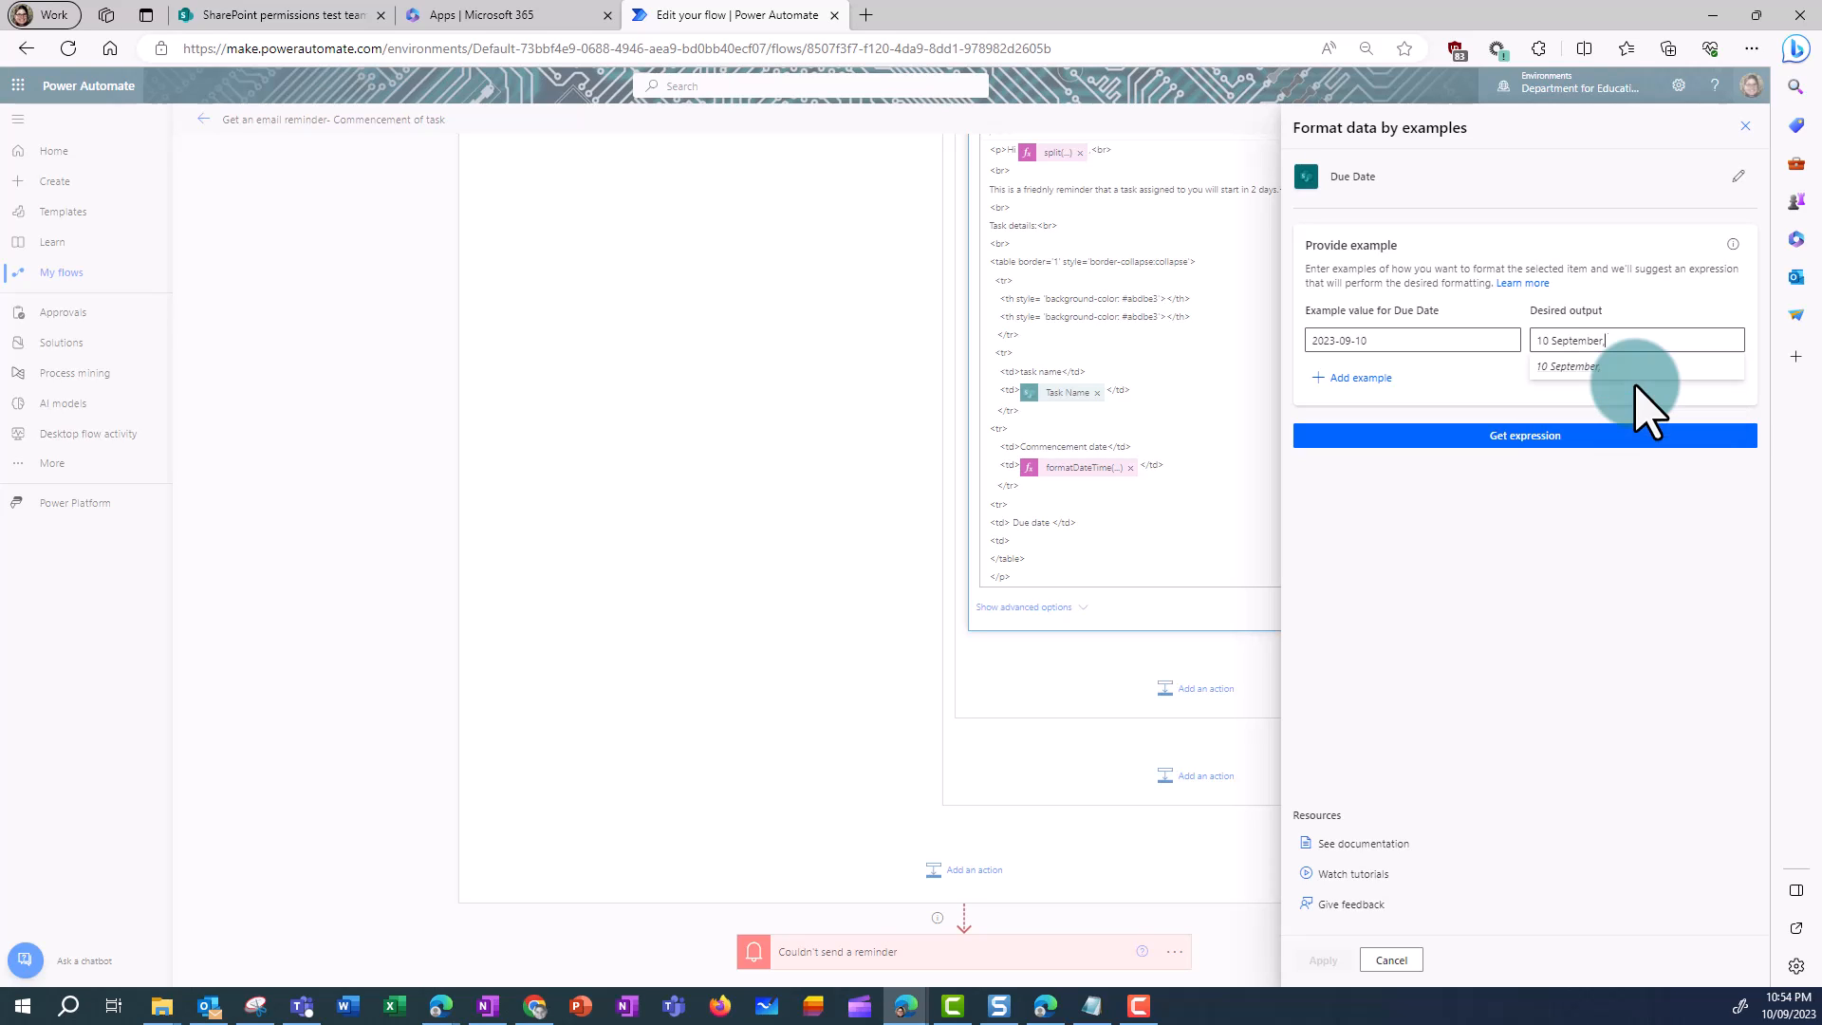
{"action": "type", "text": " 2023"}
{"action": "left_click", "coordinate": [1639, 370]}
{"action": "left_click", "coordinate": [1540, 438]}
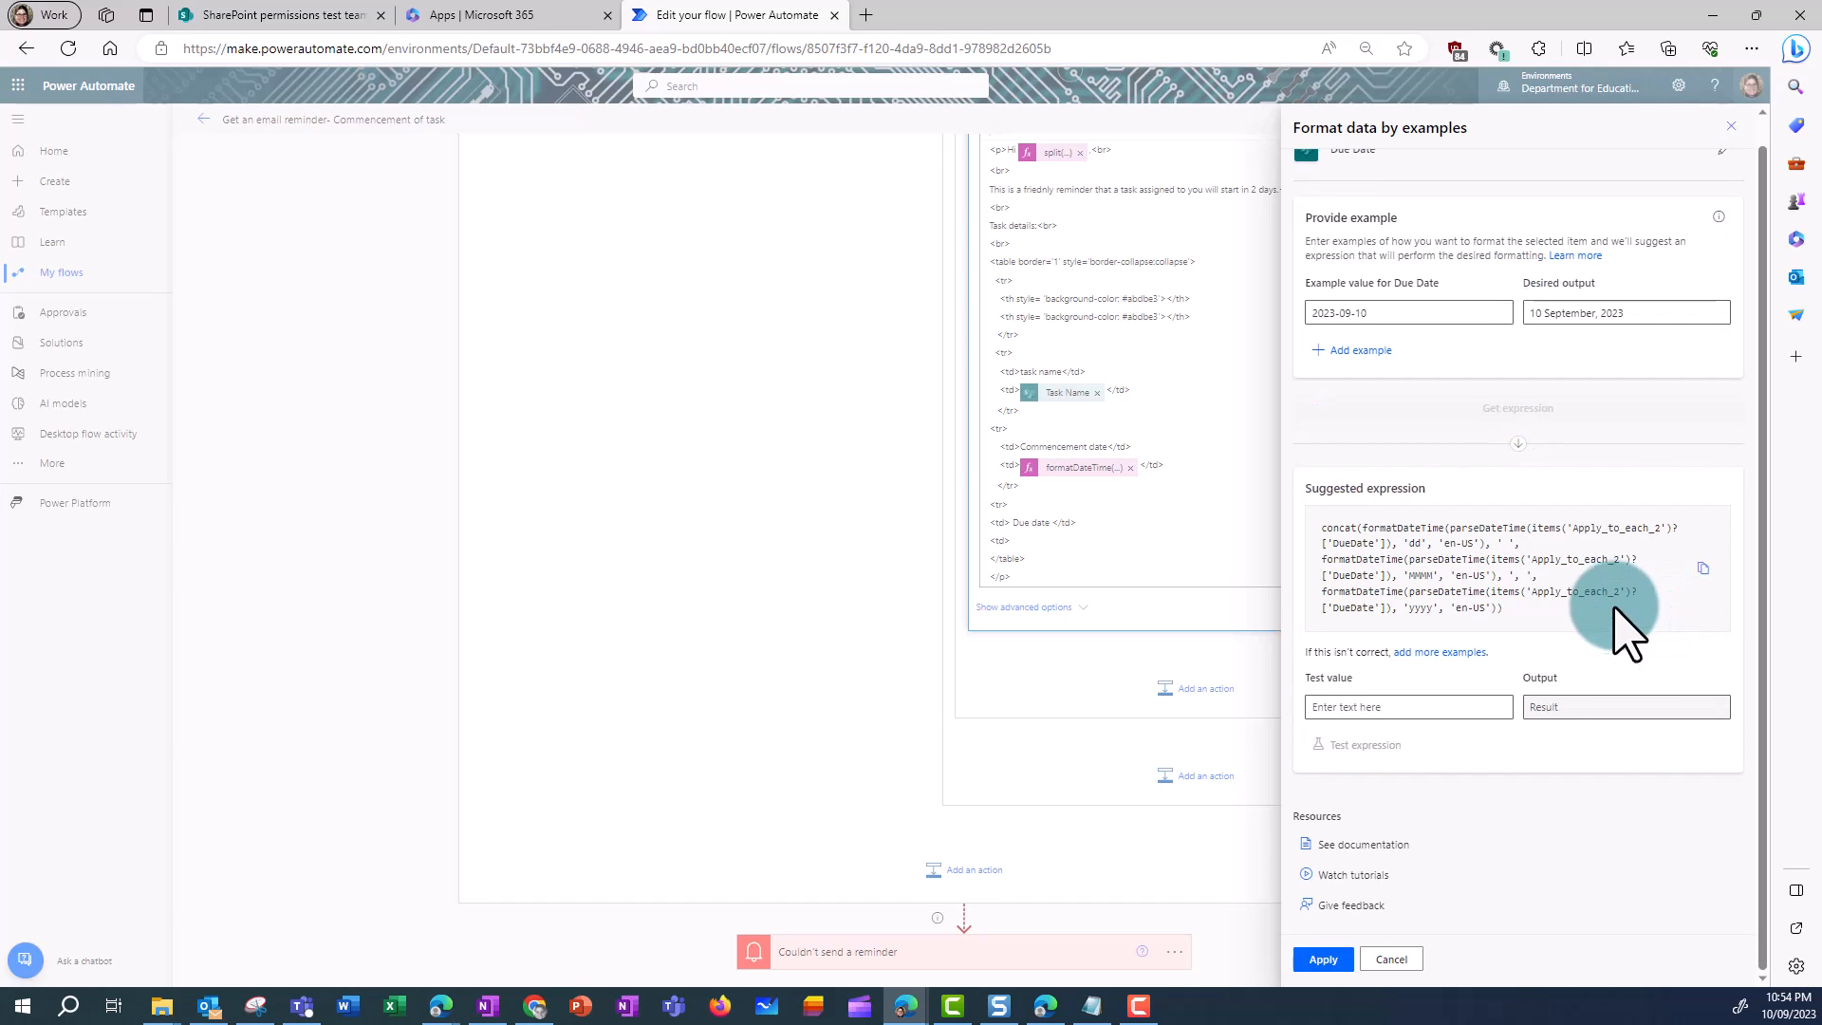
- Test the suggested concat expression with 2023-09-10 and apply it to the Due date row's value cell
{"action": "type", "text": "2023-09-"}
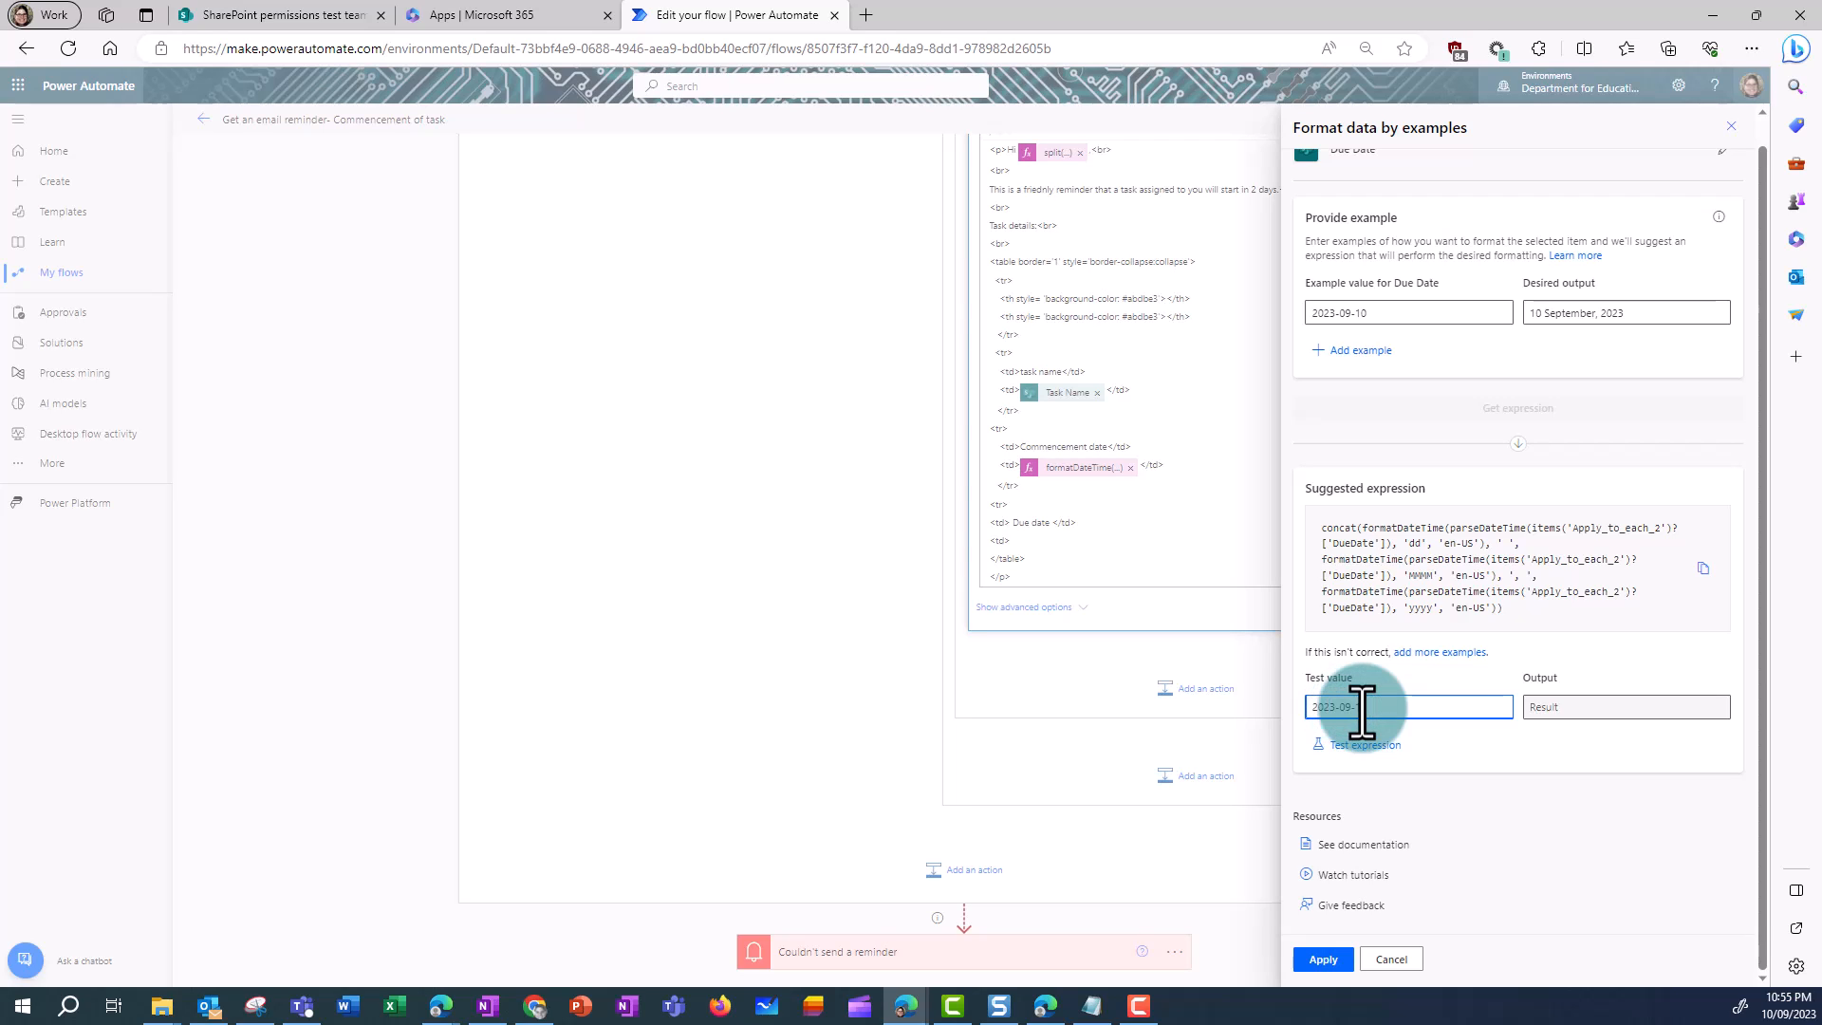
{"action": "type", "text": "1"}
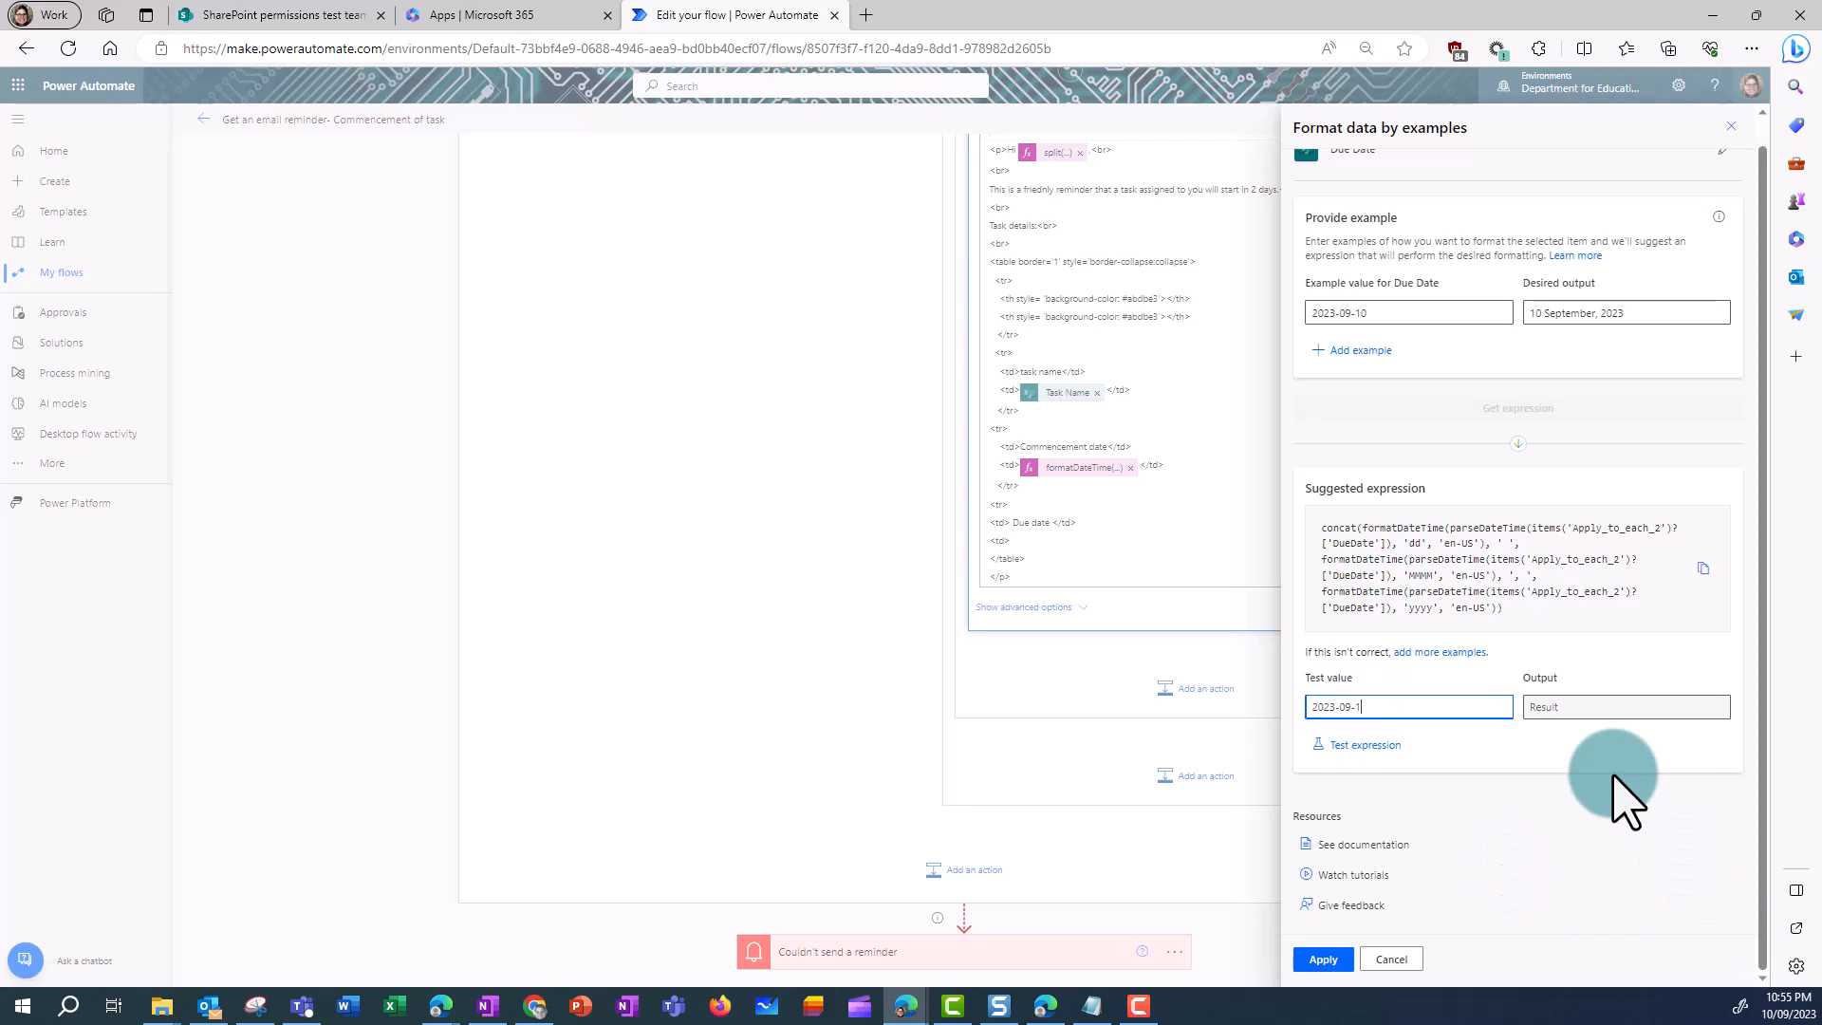
{"action": "type", "text": "0"}
{"action": "left_click", "coordinate": [1375, 743]}
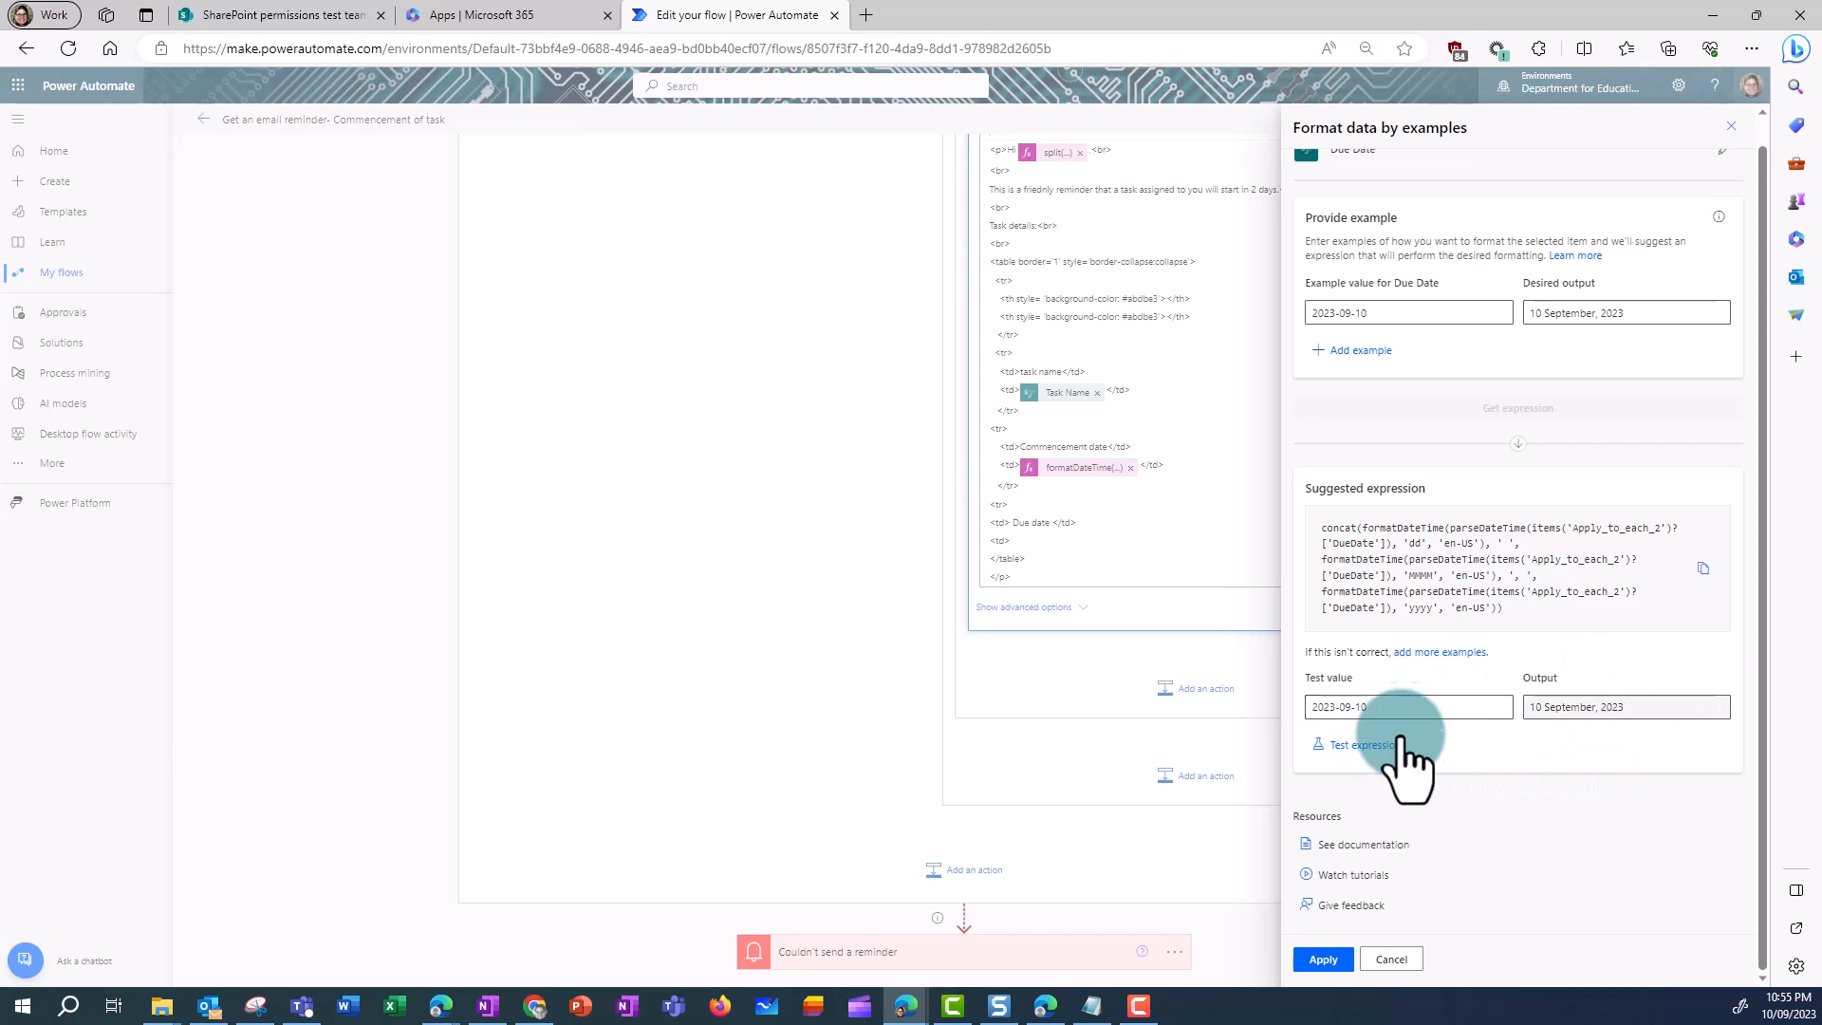
{"action": "left_click", "coordinate": [1325, 960]}
- Close the Due date row's value cell with </td> and the row with </tr>
{"action": "left_click", "coordinate": [904, 589]}
{"action": "left_click", "coordinate": [1150, 572]}
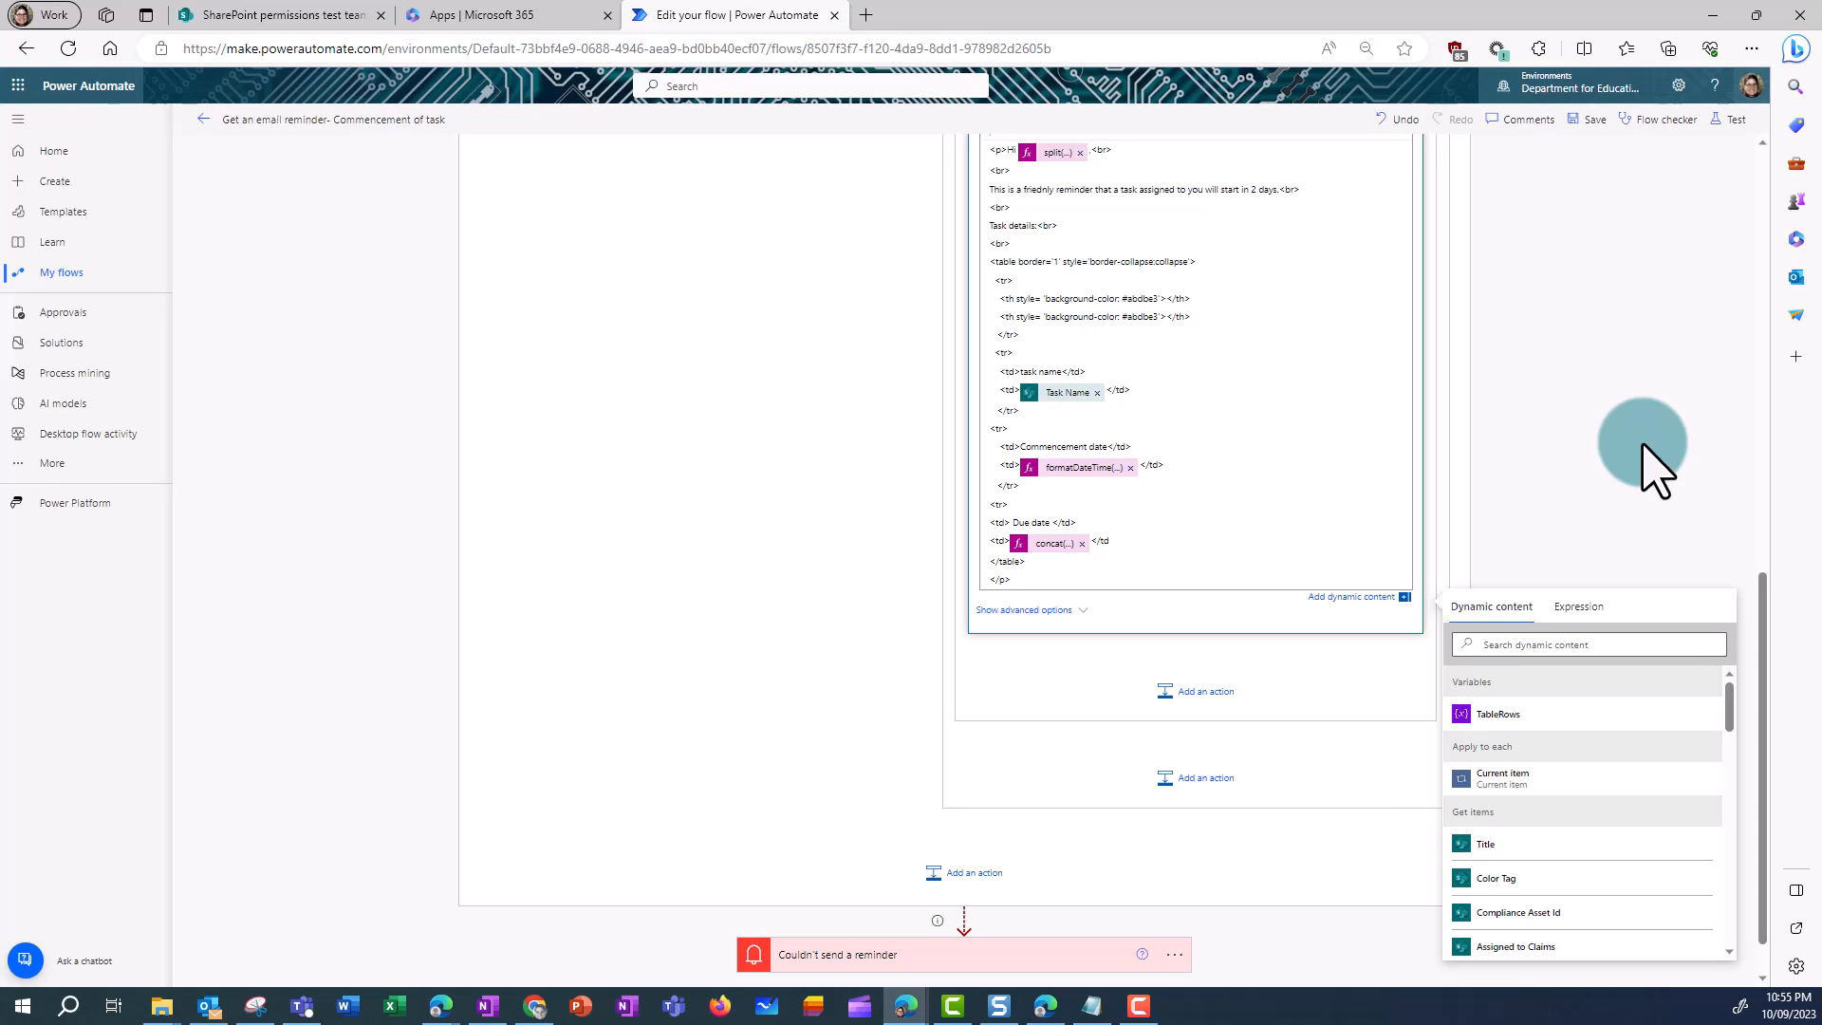
{"action": "key", "text": "Return"}
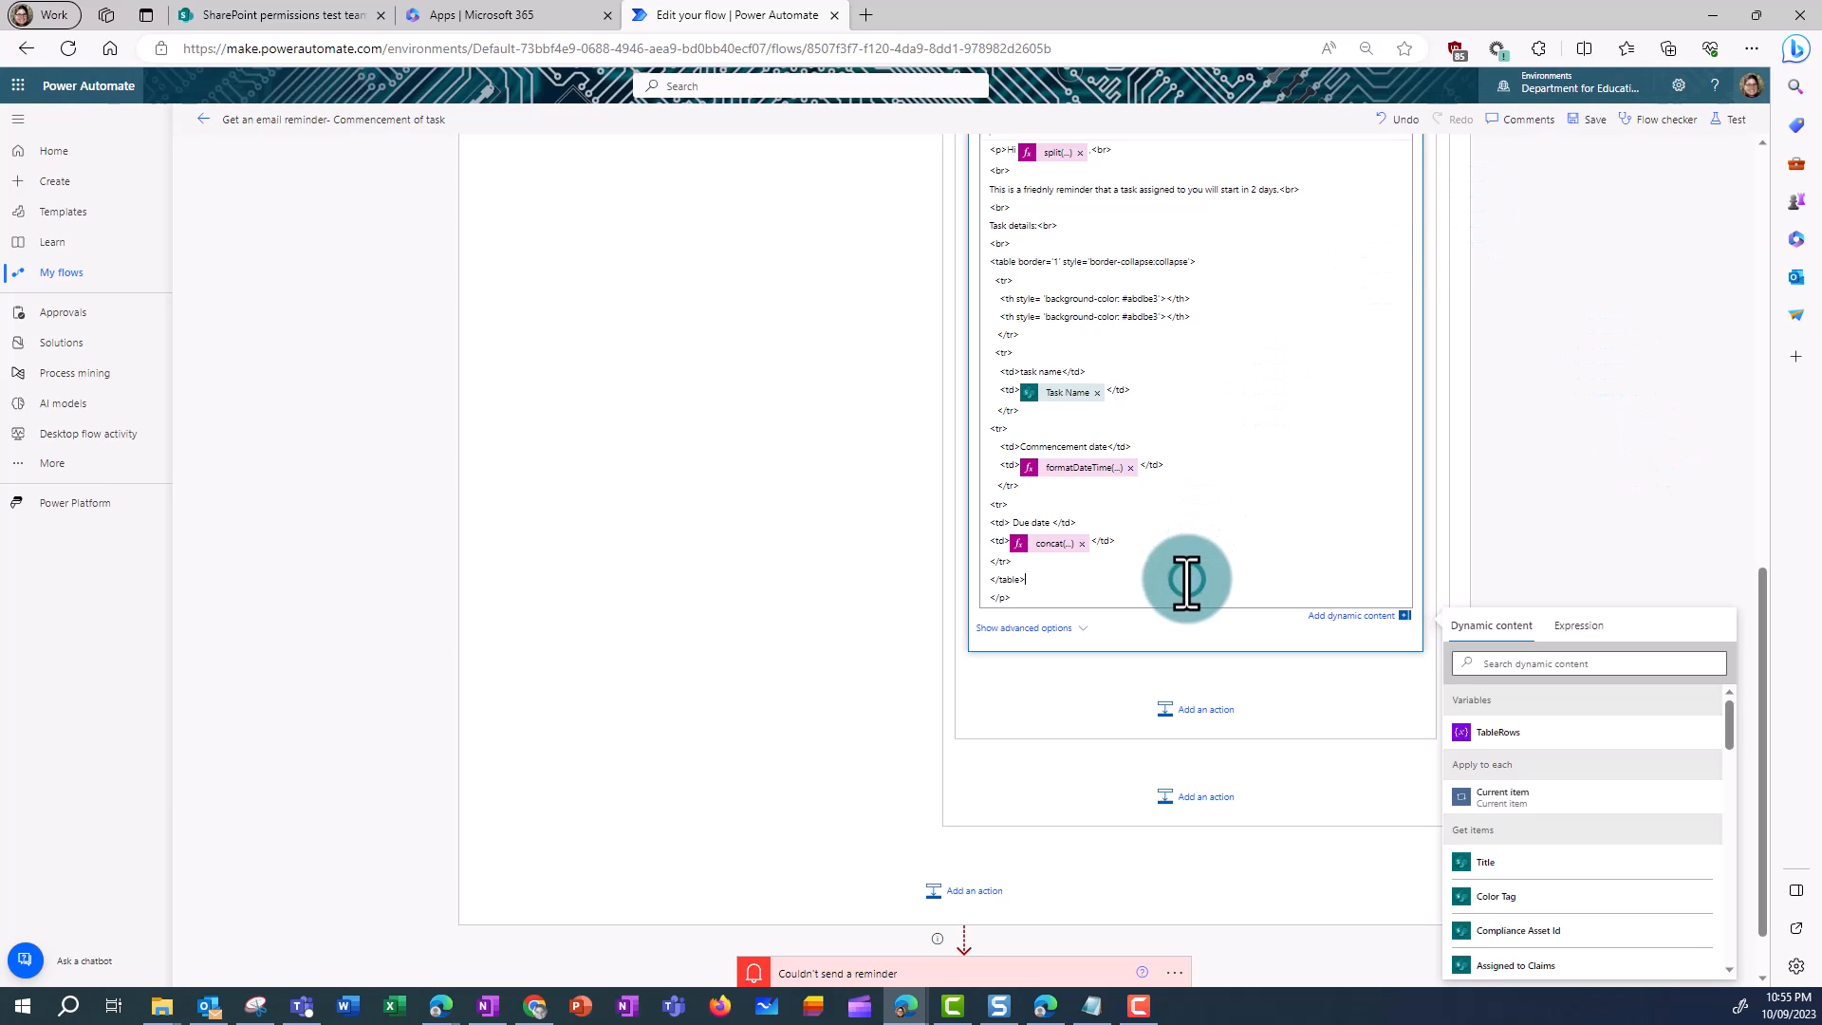
- Add the sentence "Please update the SharePoint list when you start your task." below the table, leaving a blank line before it
{"action": "scroll", "coordinate": [1186, 579], "scroll_direction": "up", "scroll_amount": 1}
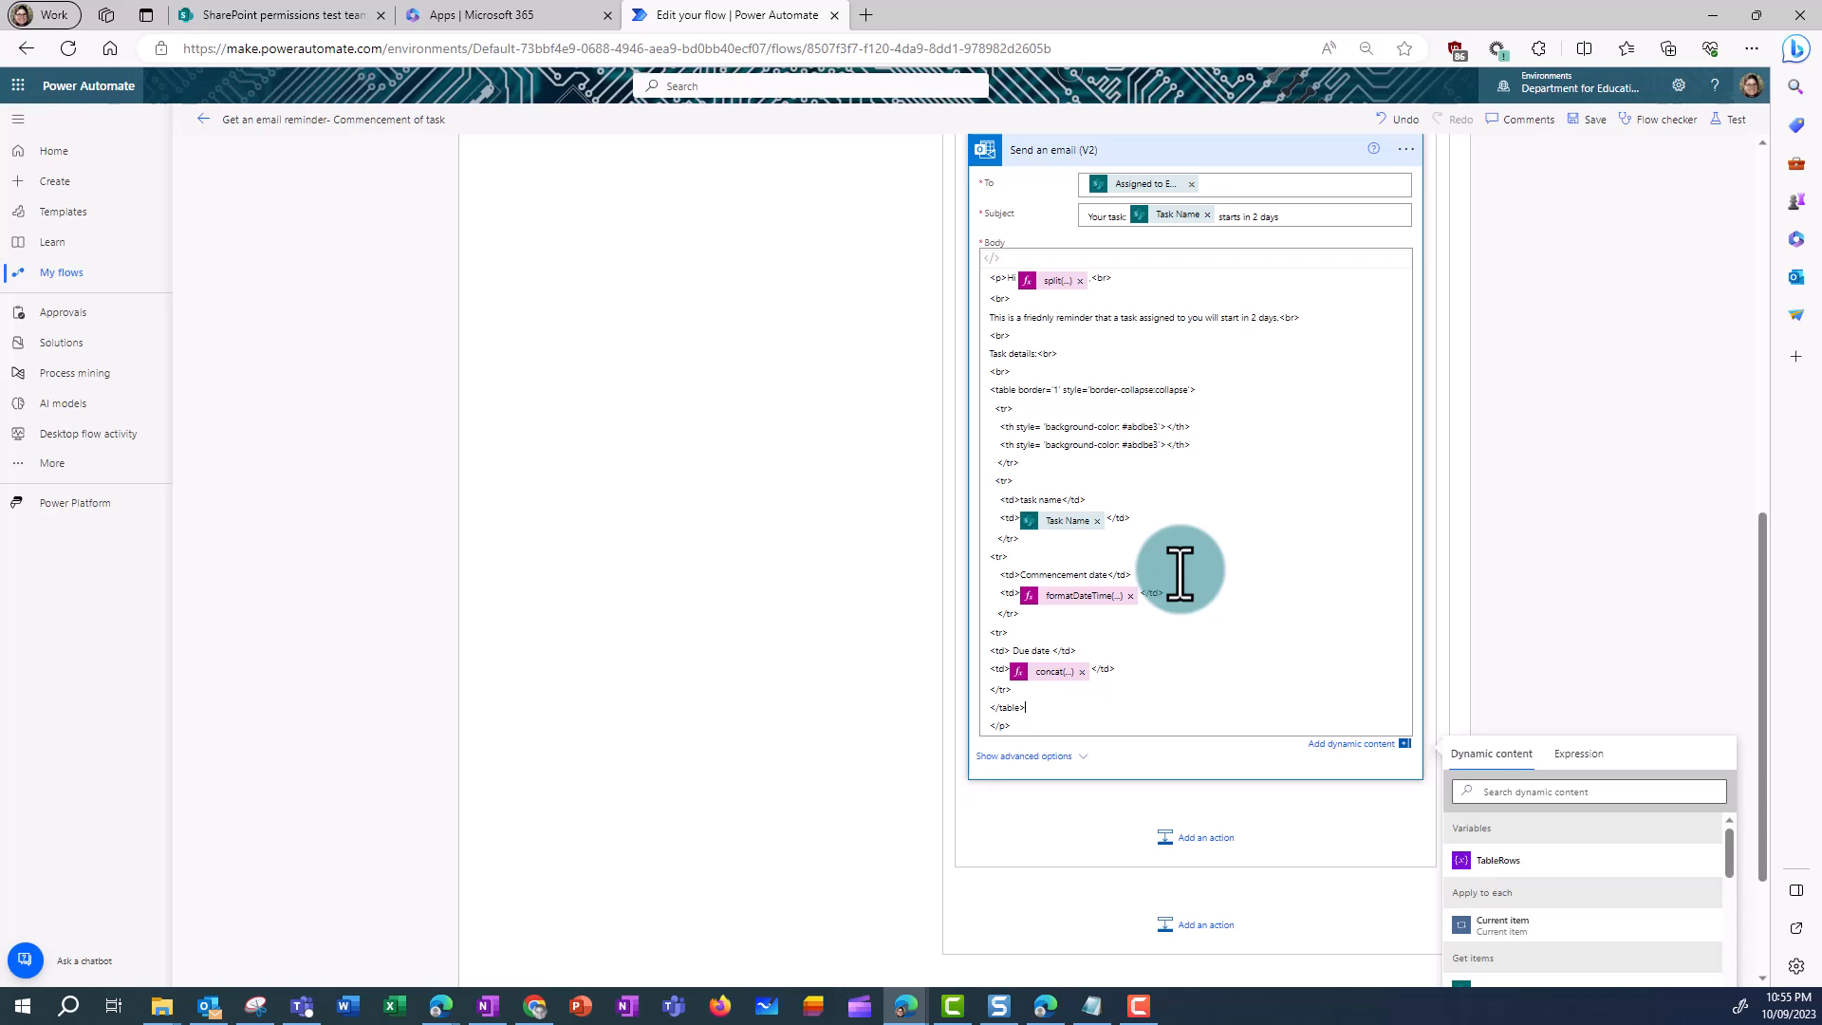
{"action": "scroll", "coordinate": [1149, 617], "scroll_direction": "down", "scroll_amount": 2}
{"action": "left_click", "coordinate": [1042, 509]}
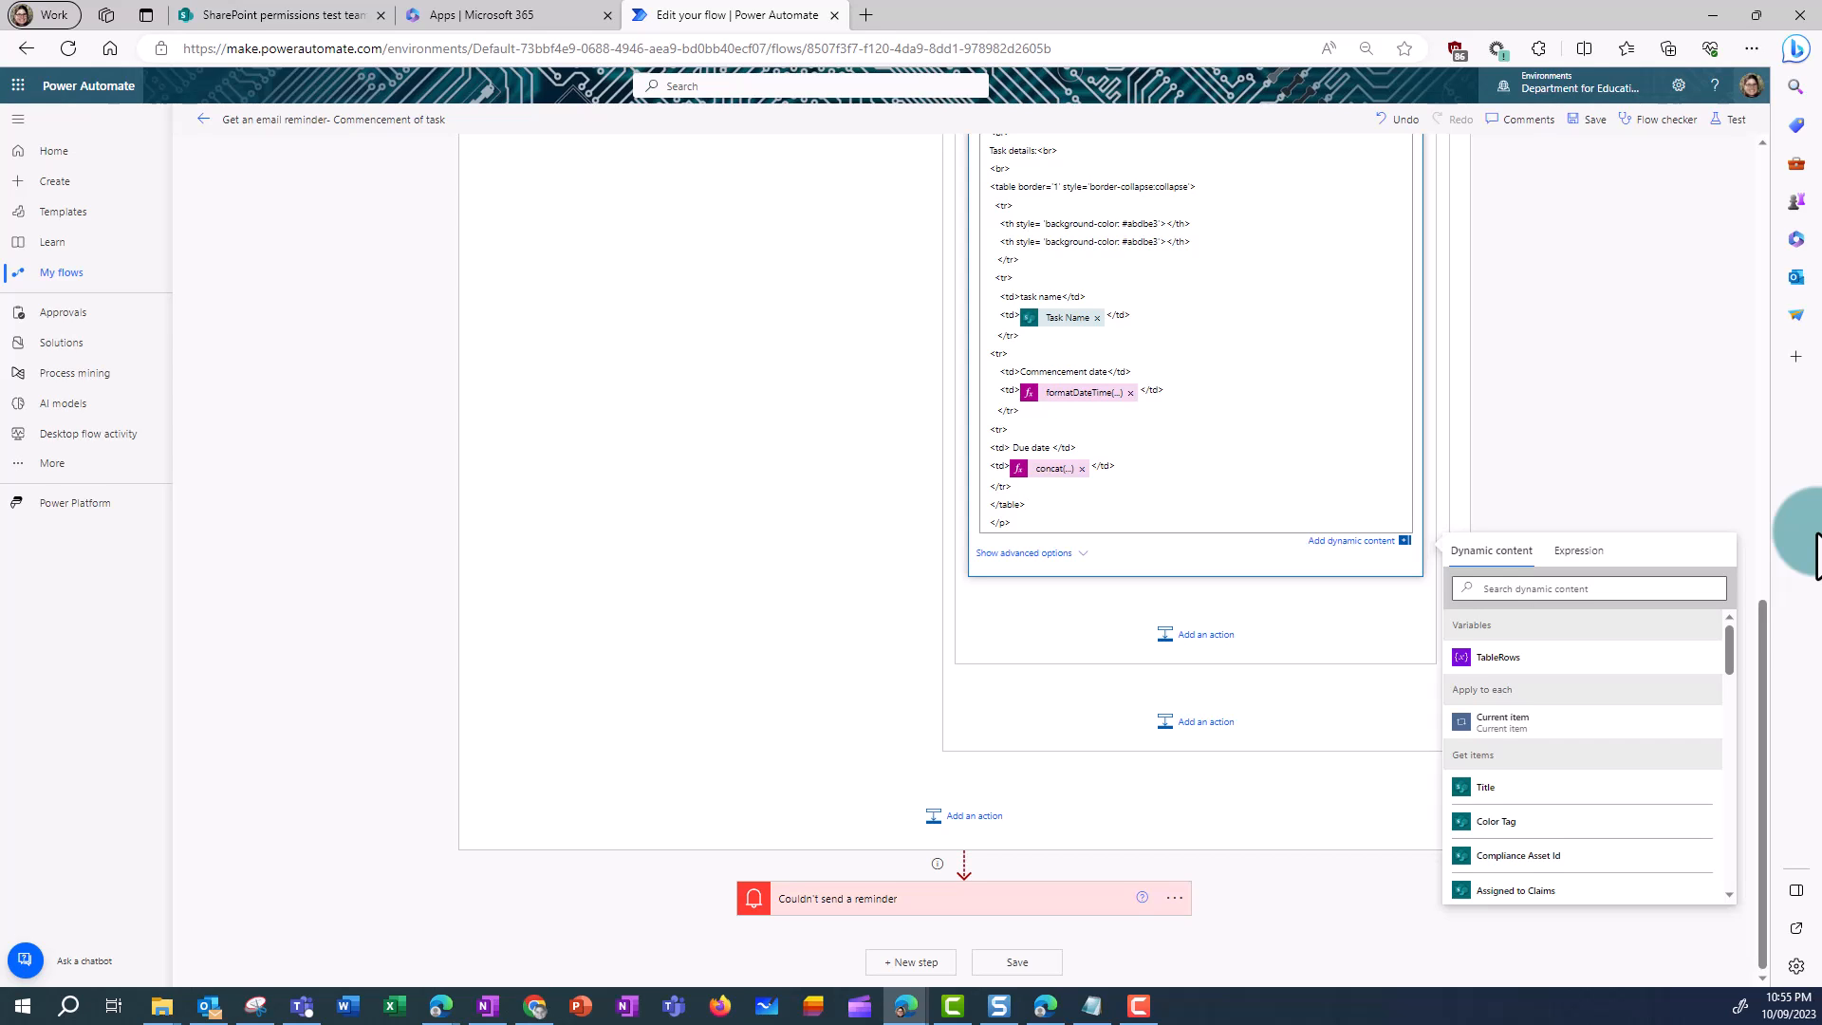
{"action": "key", "text": "Return"}
{"action": "key", "text": "Return"}
{"action": "type", "text": "Please update the share"}
{"action": "scroll", "coordinate": [1284, 486], "scroll_direction": "up", "scroll_amount": 3}
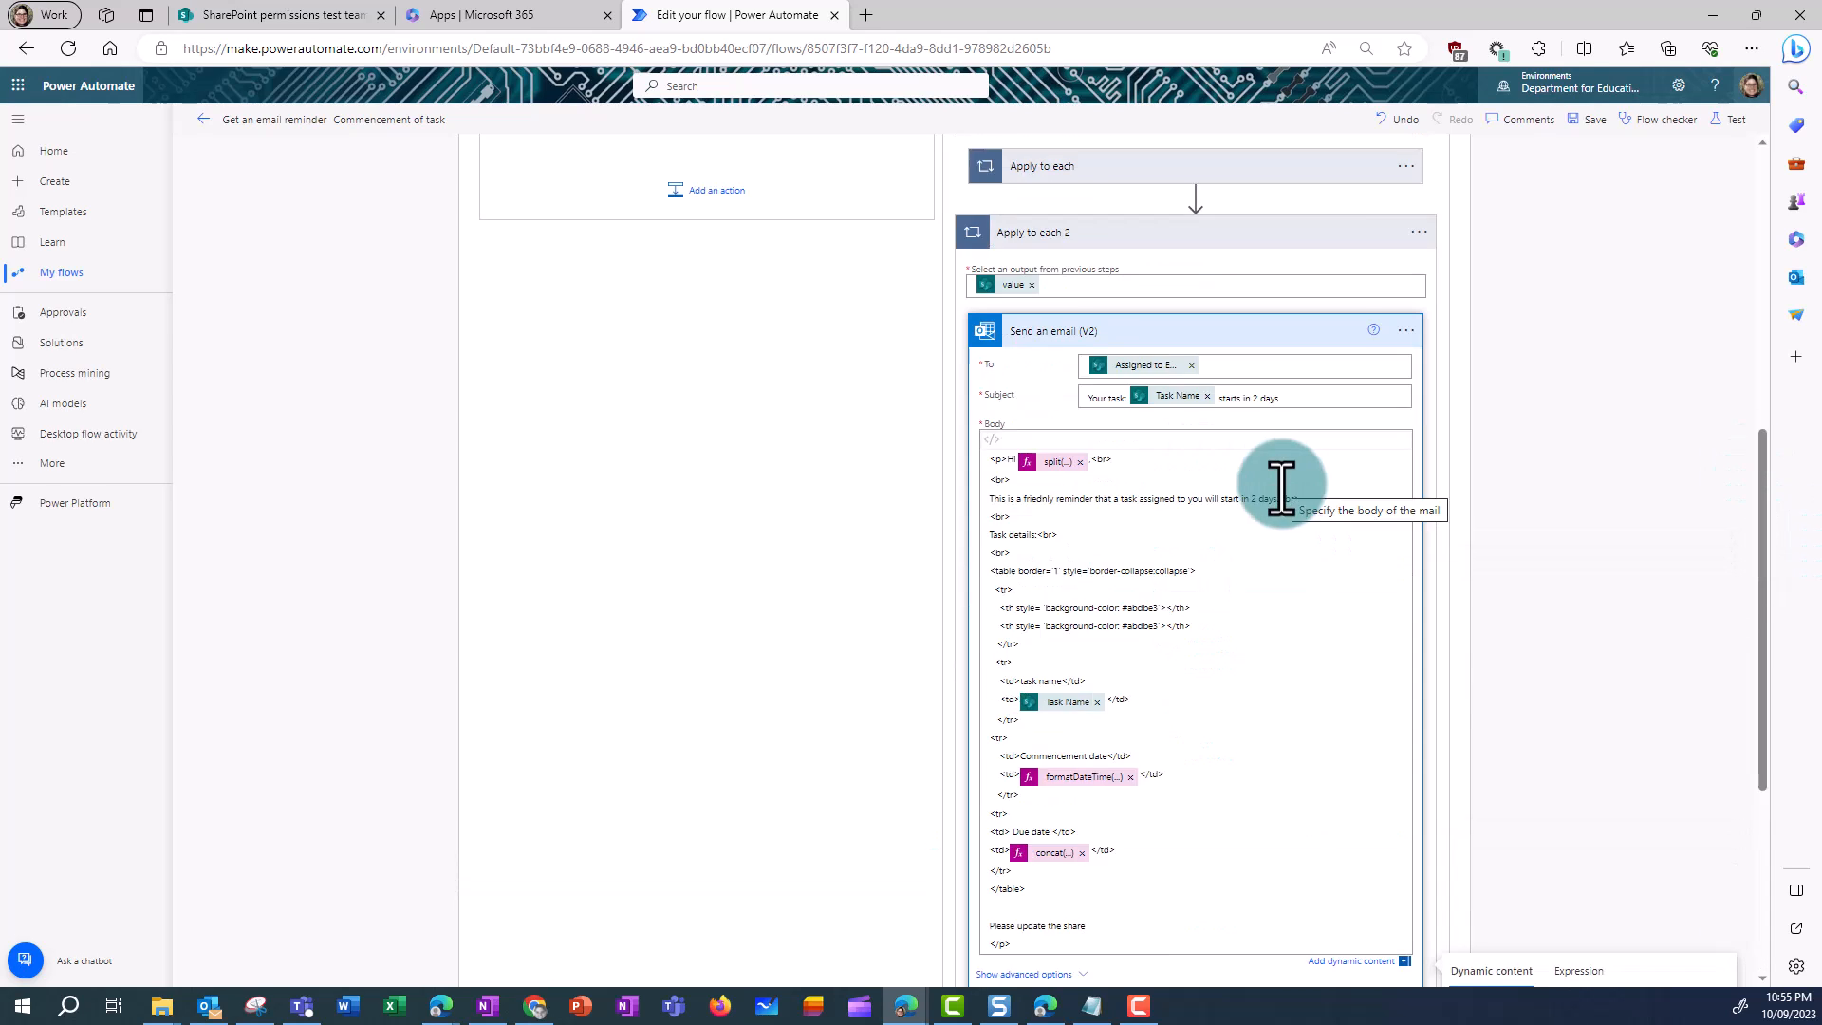
{"action": "scroll", "coordinate": [1357, 712], "scroll_direction": "down", "scroll_amount": 1}
{"action": "type", "text": "."}
- Add the sign-off "Cheers," with "Technology and Platform Adoption Team" on the following line, and leave the body editor
{"action": "key", "text": "Return"}
{"action": "type", "text": "Cheers,"}
{"action": "key", "text": "Return"}
{"action": "type", "text": "Technology and Platform Adoption Team"}
{"action": "scroll", "coordinate": [1255, 565], "scroll_direction": "down", "scroll_amount": 3}
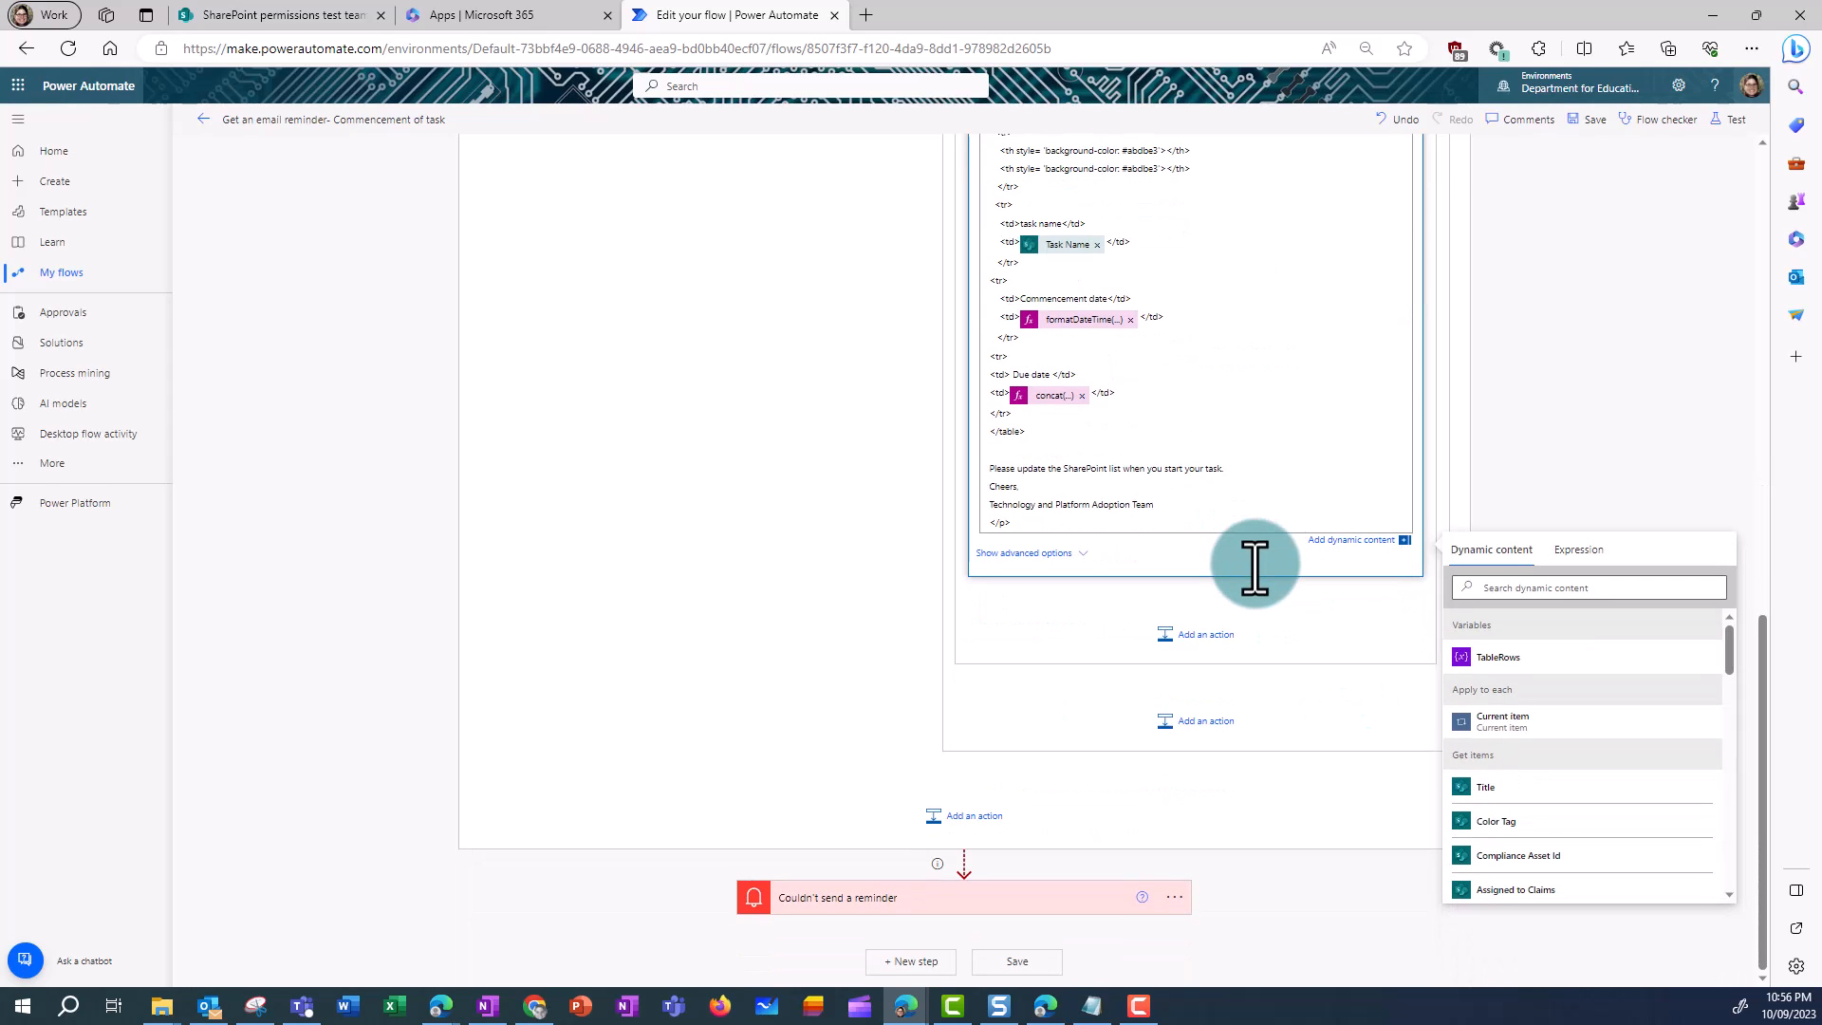
{"action": "left_click", "coordinate": [1279, 795]}
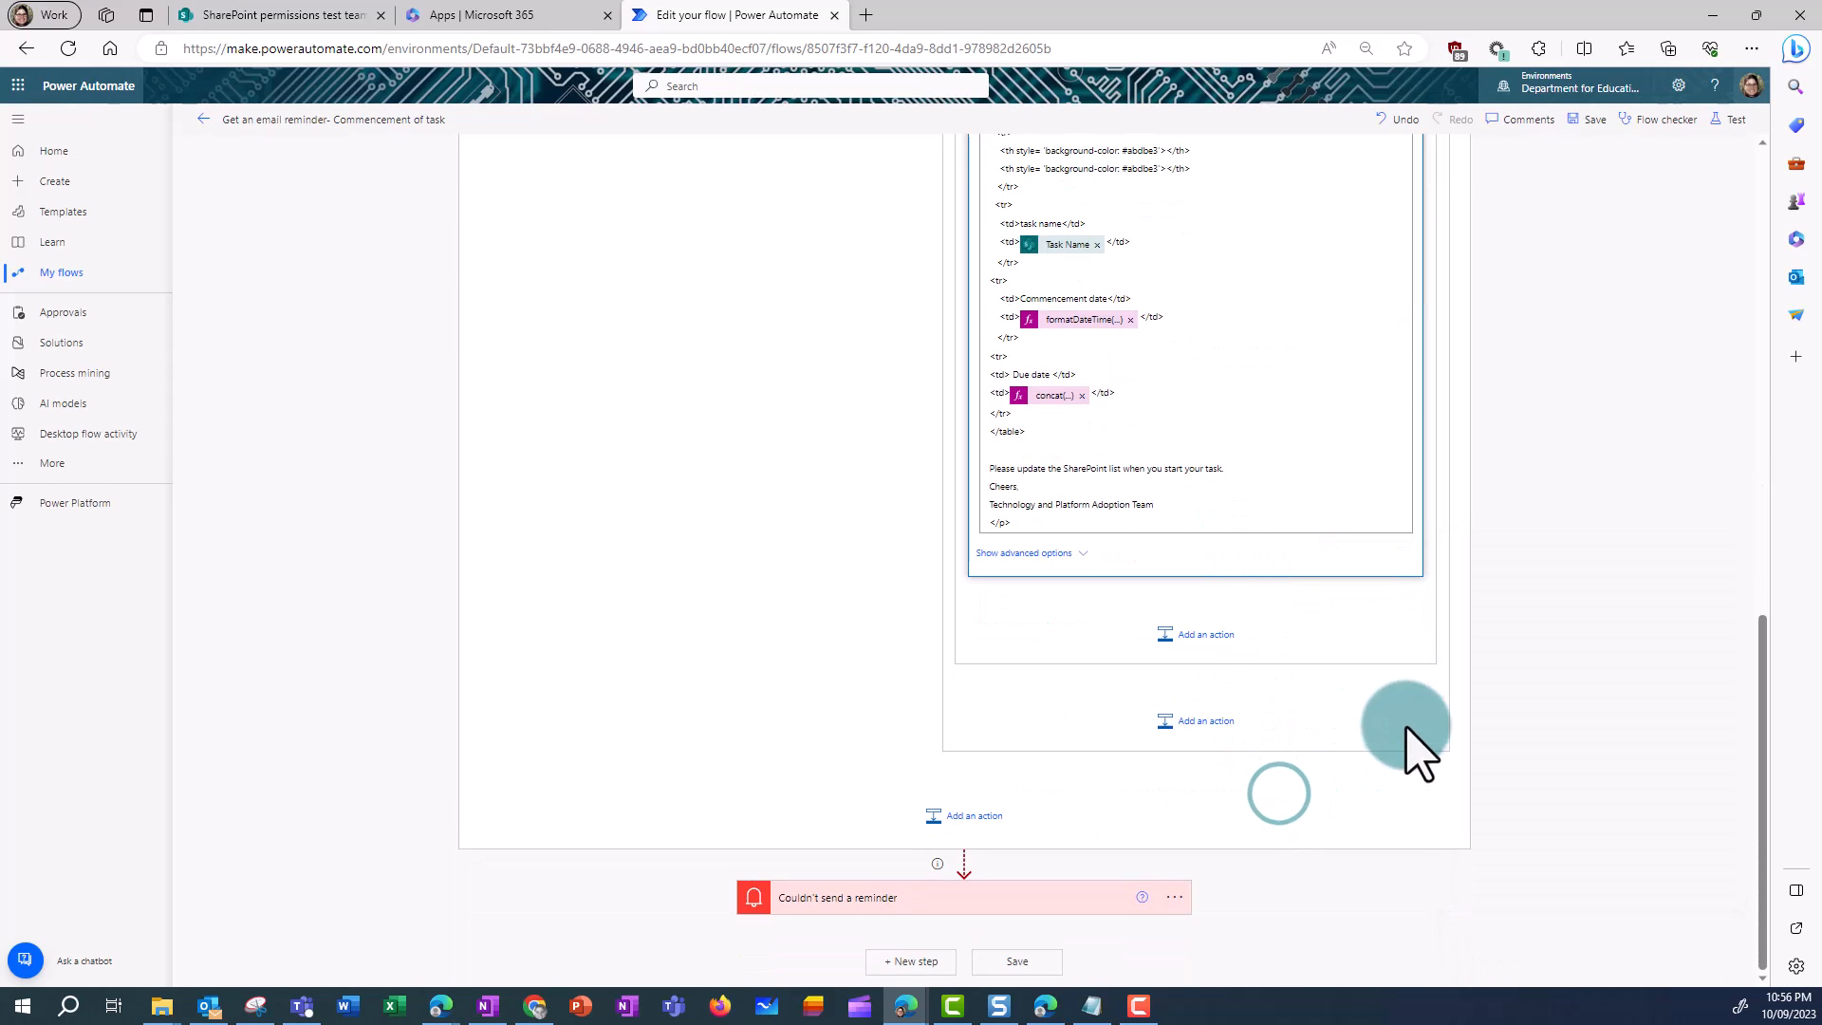
- Save the flow, run a manual test of it, and close the run confirmation
{"action": "scroll", "coordinate": [1329, 744], "scroll_direction": "up", "scroll_amount": 3}
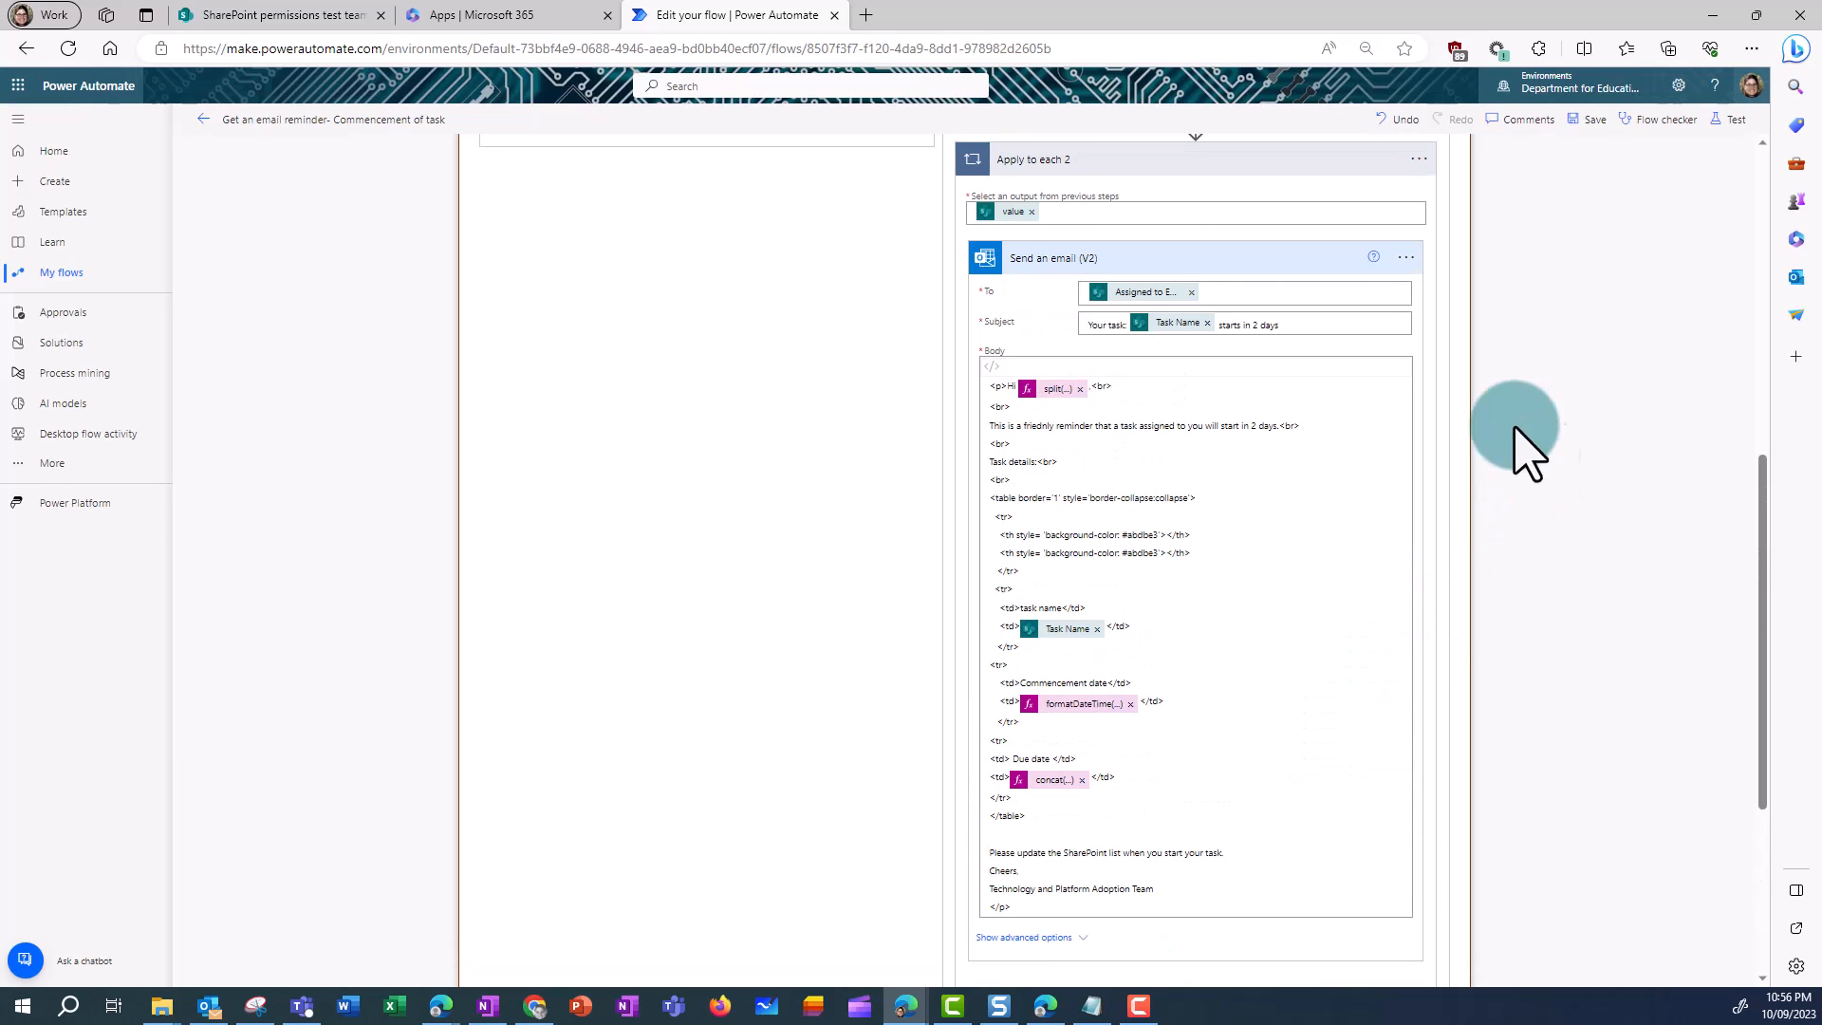
{"action": "scroll", "coordinate": [1476, 516], "scroll_direction": "up", "scroll_amount": 3}
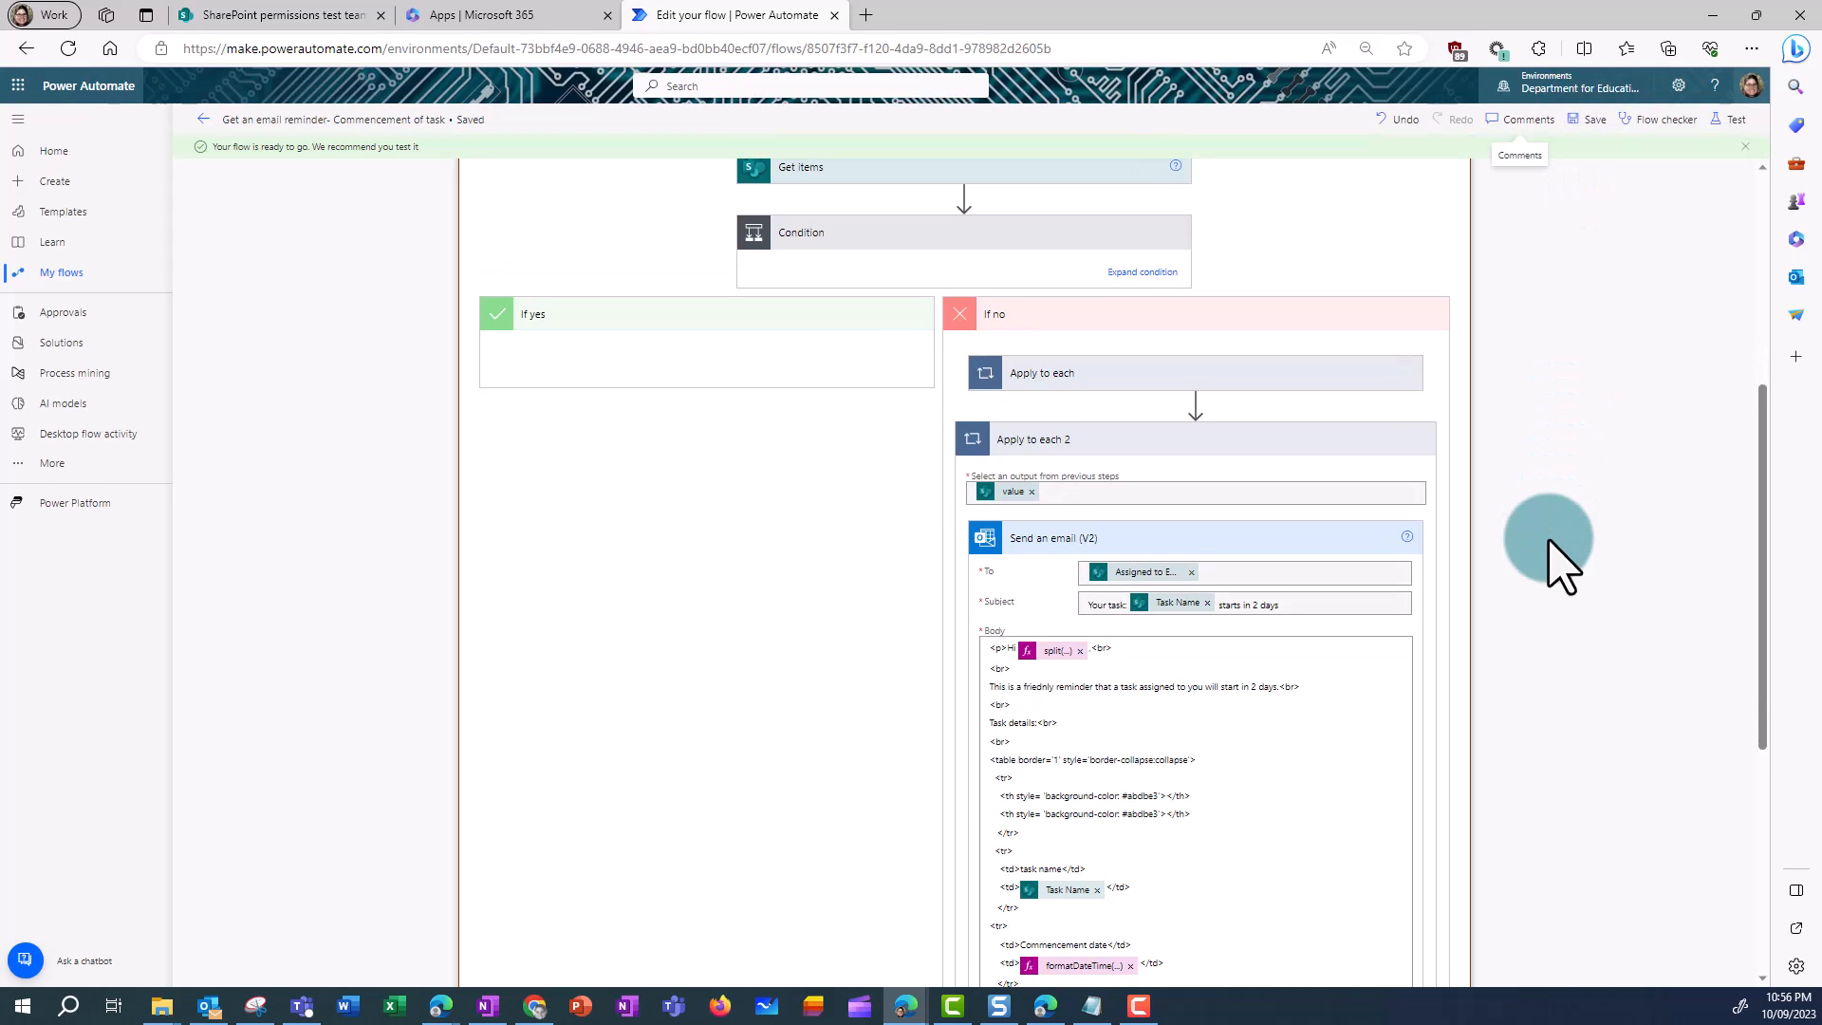
{"action": "left_click", "coordinate": [1730, 121]}
{"action": "left_click", "coordinate": [1555, 164]}
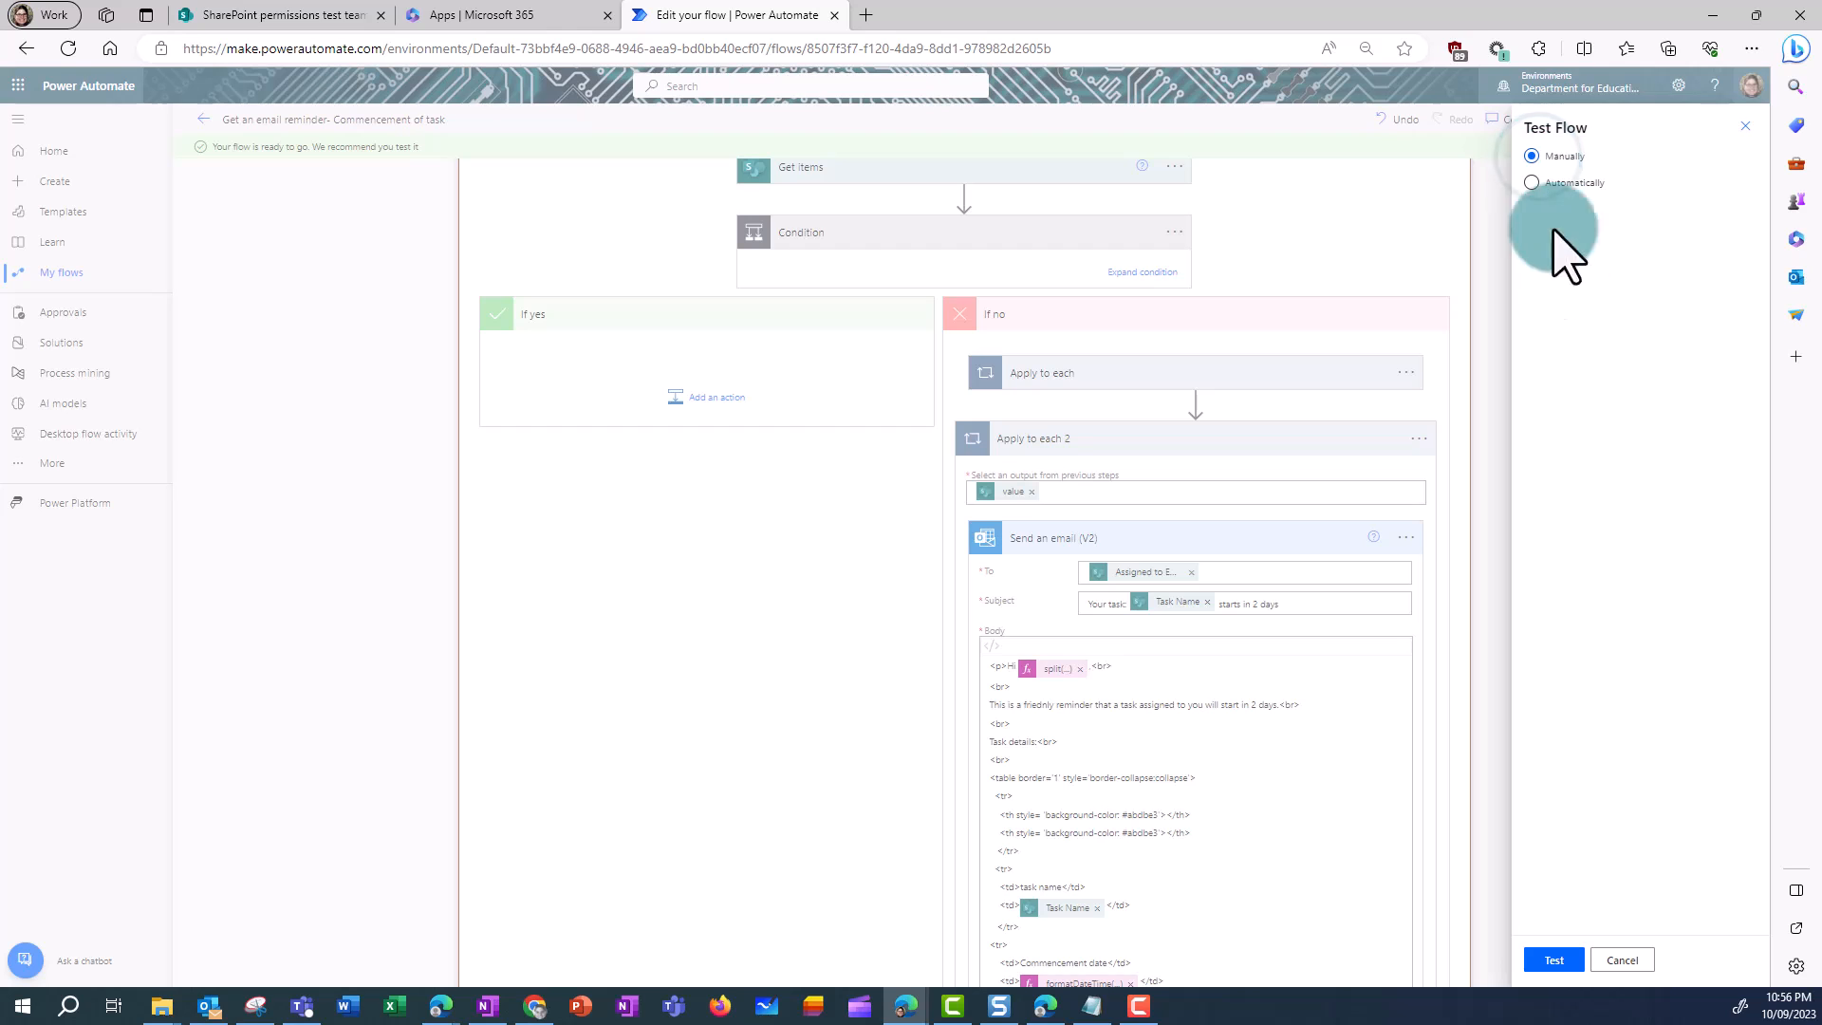
{"action": "left_click", "coordinate": [1564, 960]}
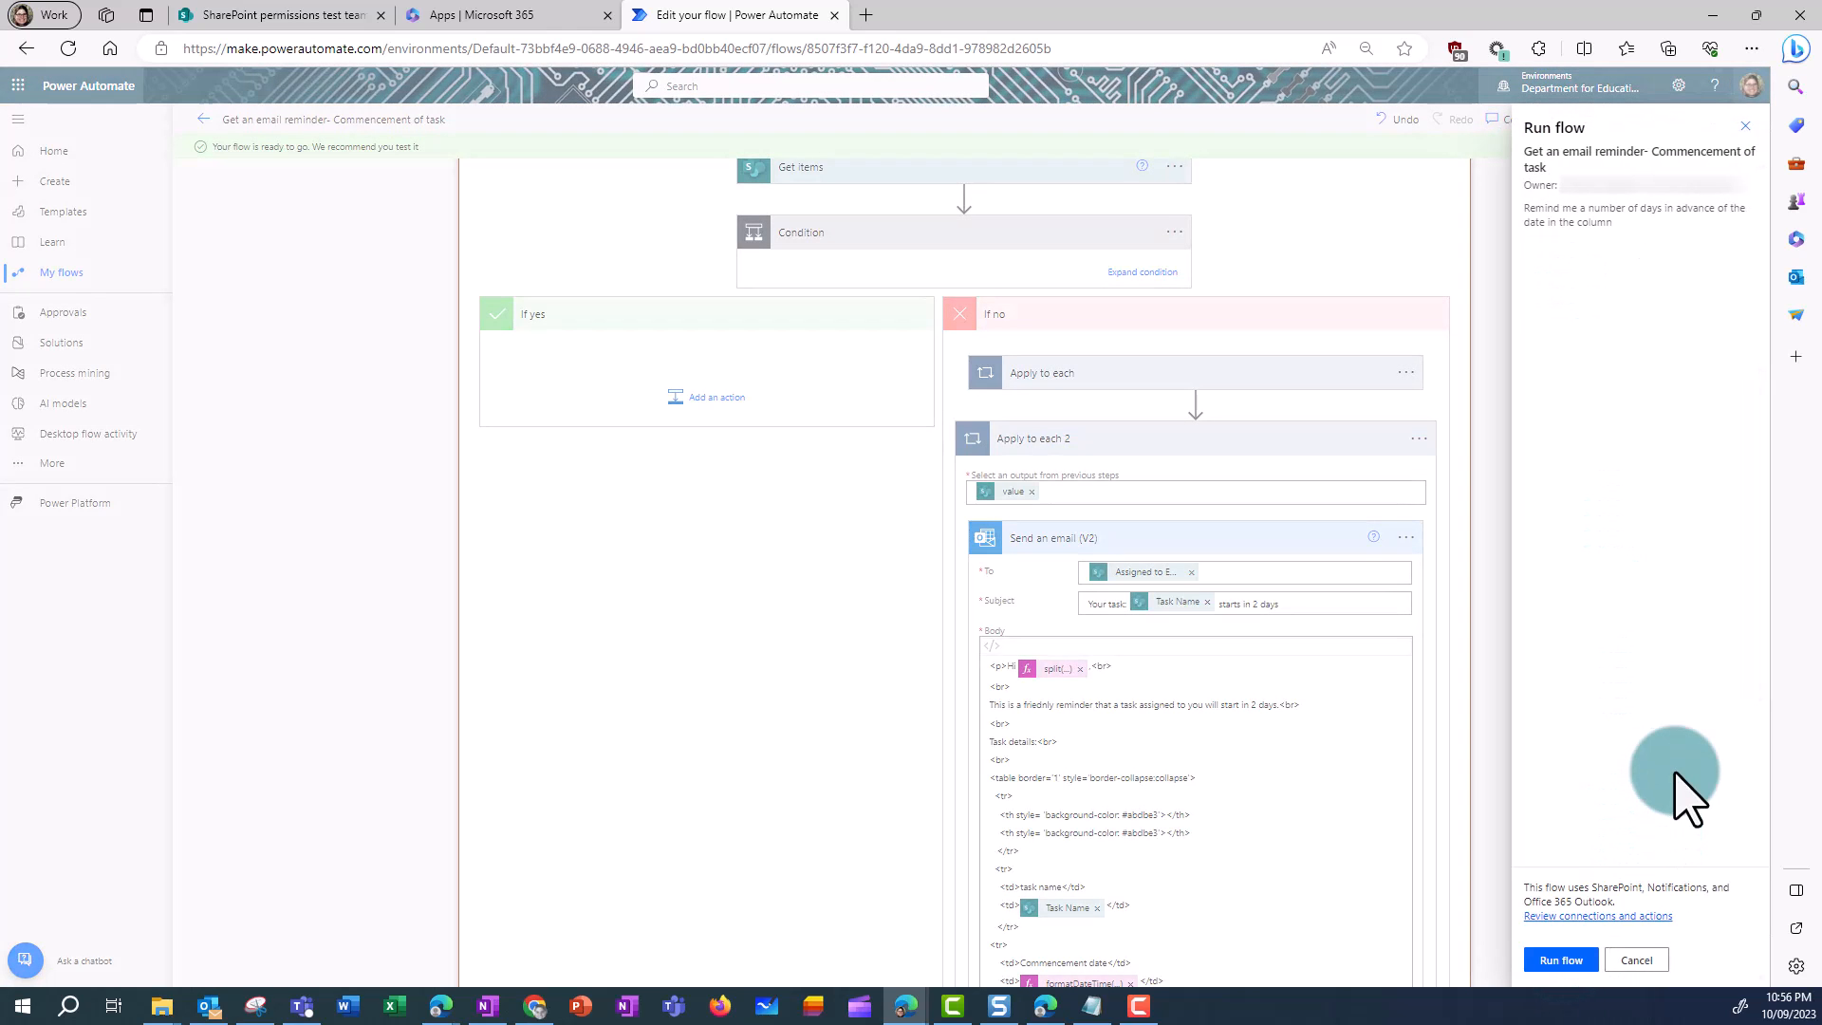
{"action": "left_click", "coordinate": [1564, 960]}
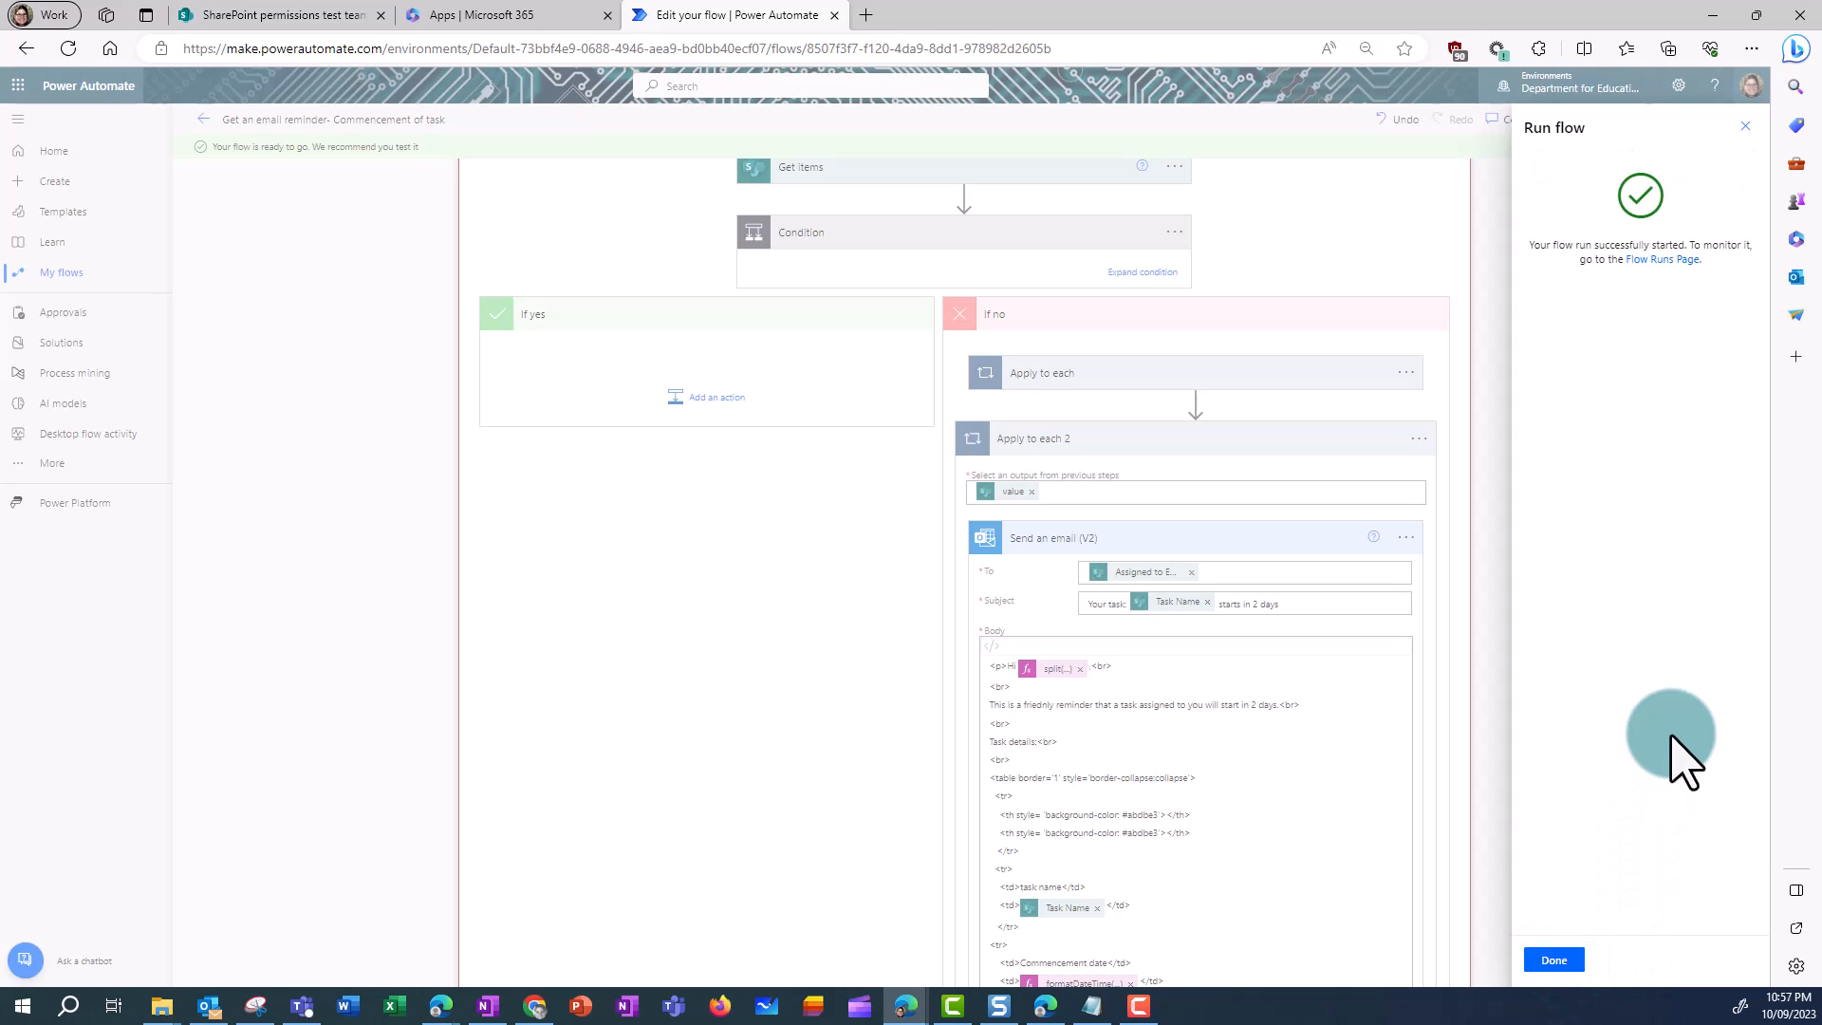
{"action": "left_click", "coordinate": [1564, 961]}
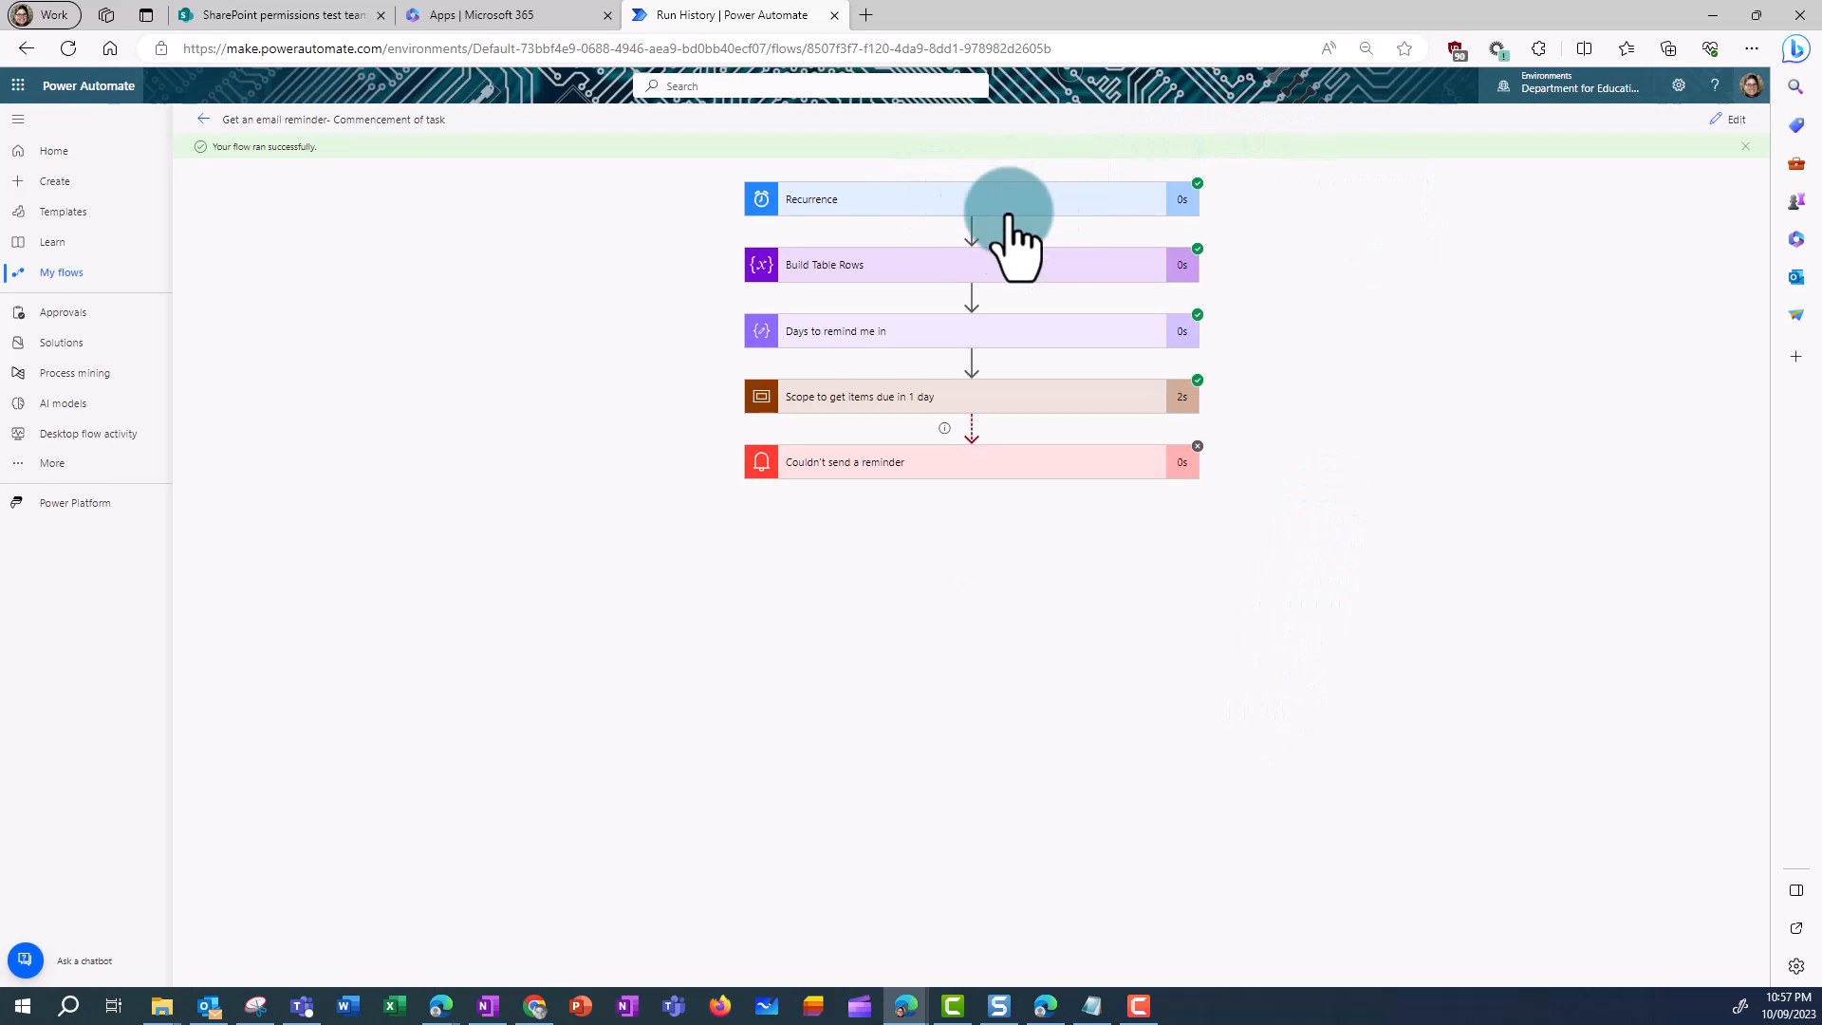
- Examine the test run's scope, Condition and Apply to each 2 results, and return to the flow's details page
{"action": "left_click", "coordinate": [1008, 391]}
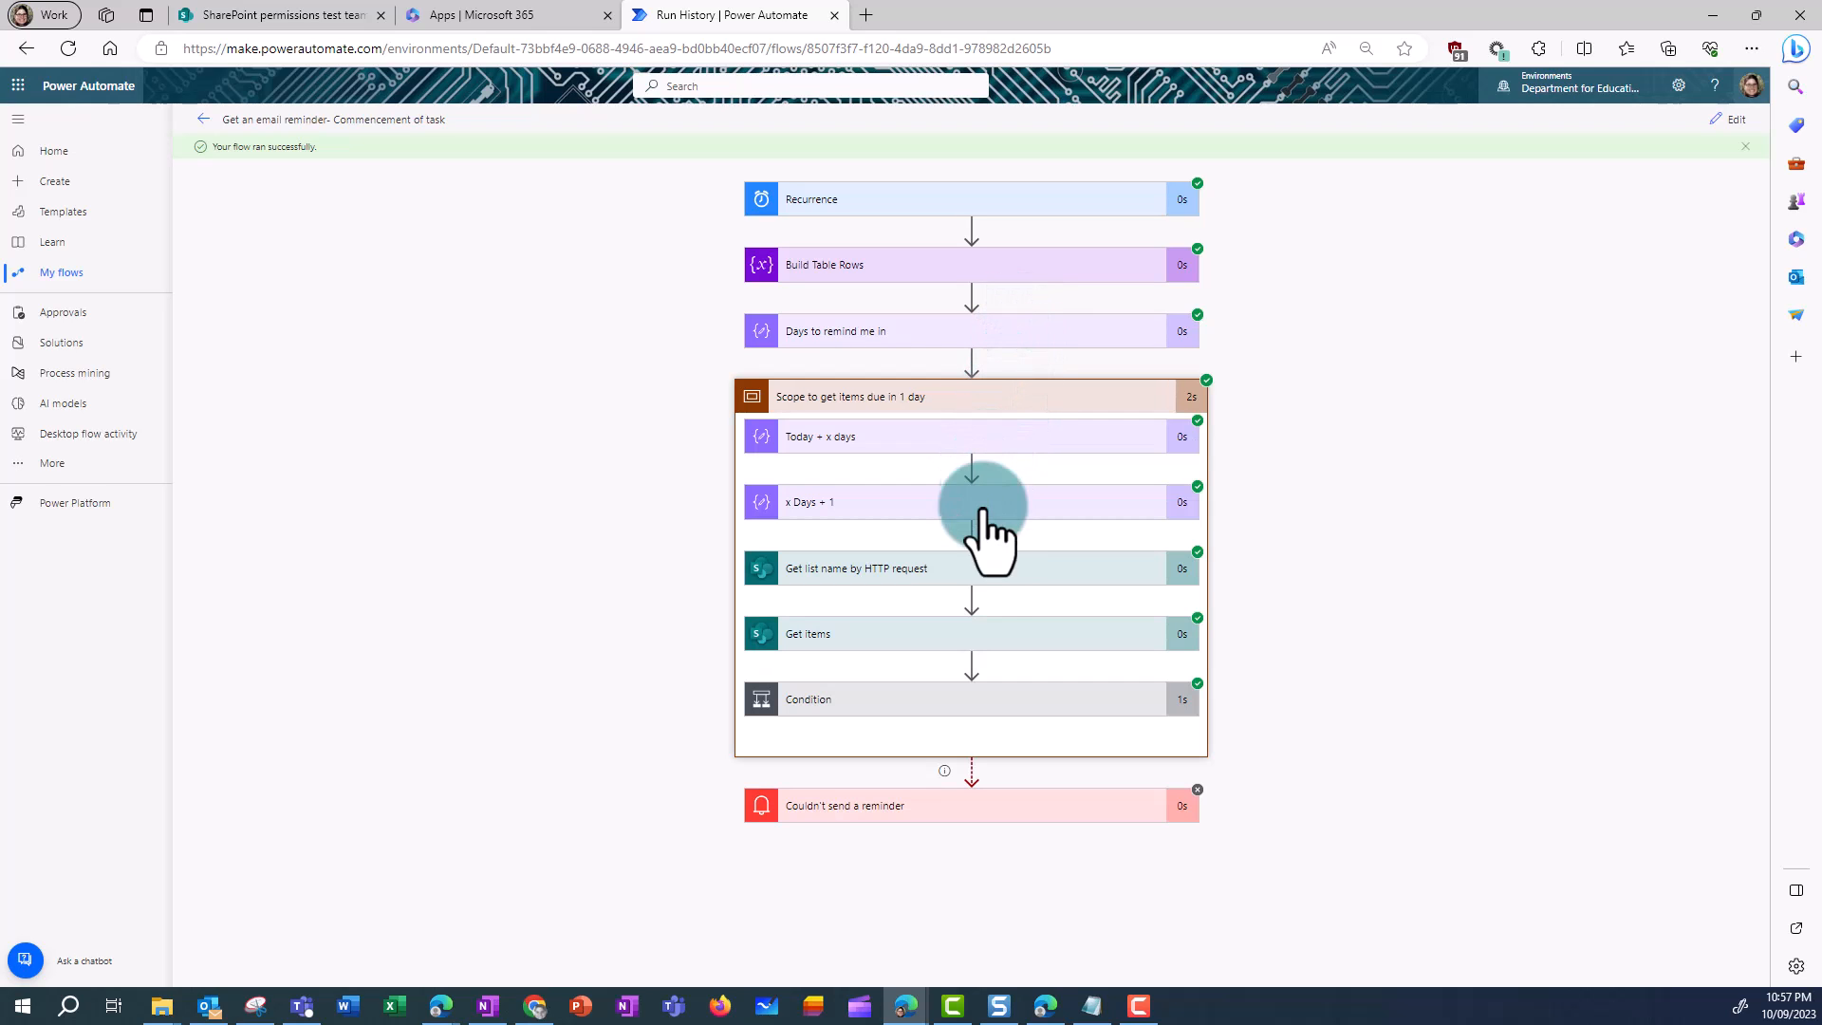
{"action": "left_click", "coordinate": [947, 698]}
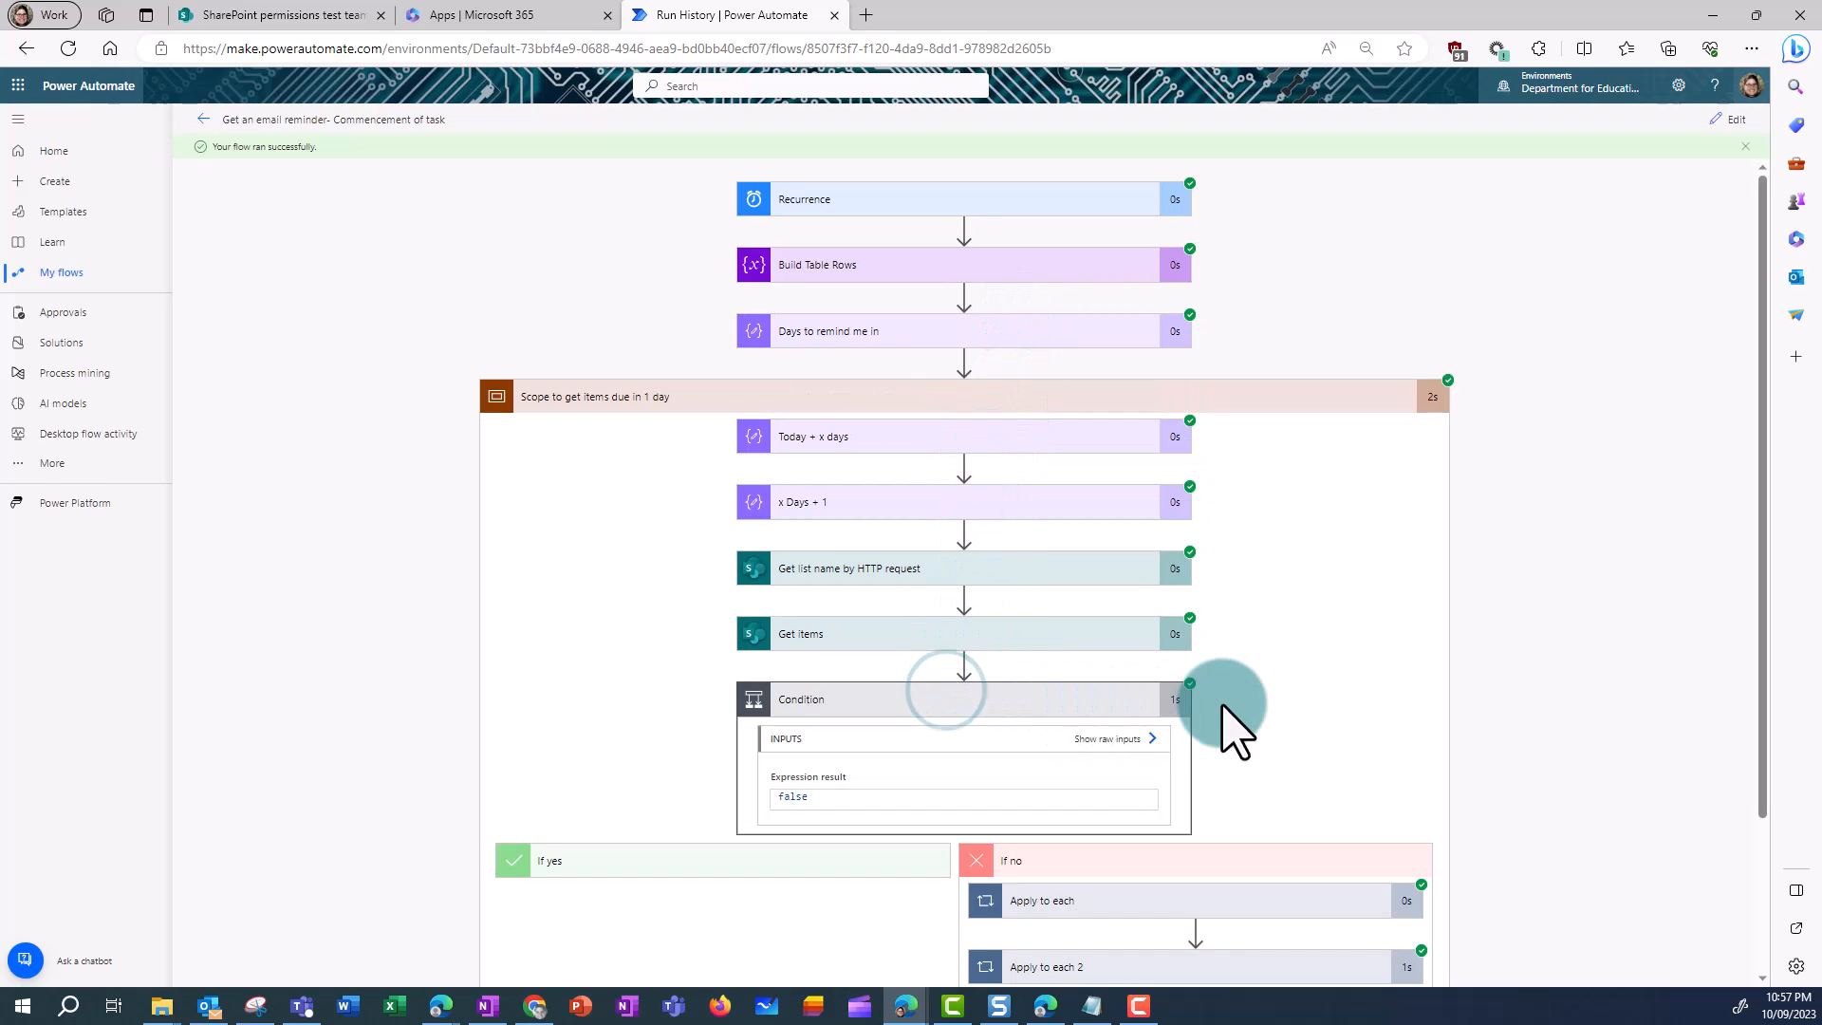
{"action": "scroll", "coordinate": [1224, 721], "scroll_direction": "down", "scroll_amount": 2}
{"action": "left_click", "coordinate": [1112, 768]}
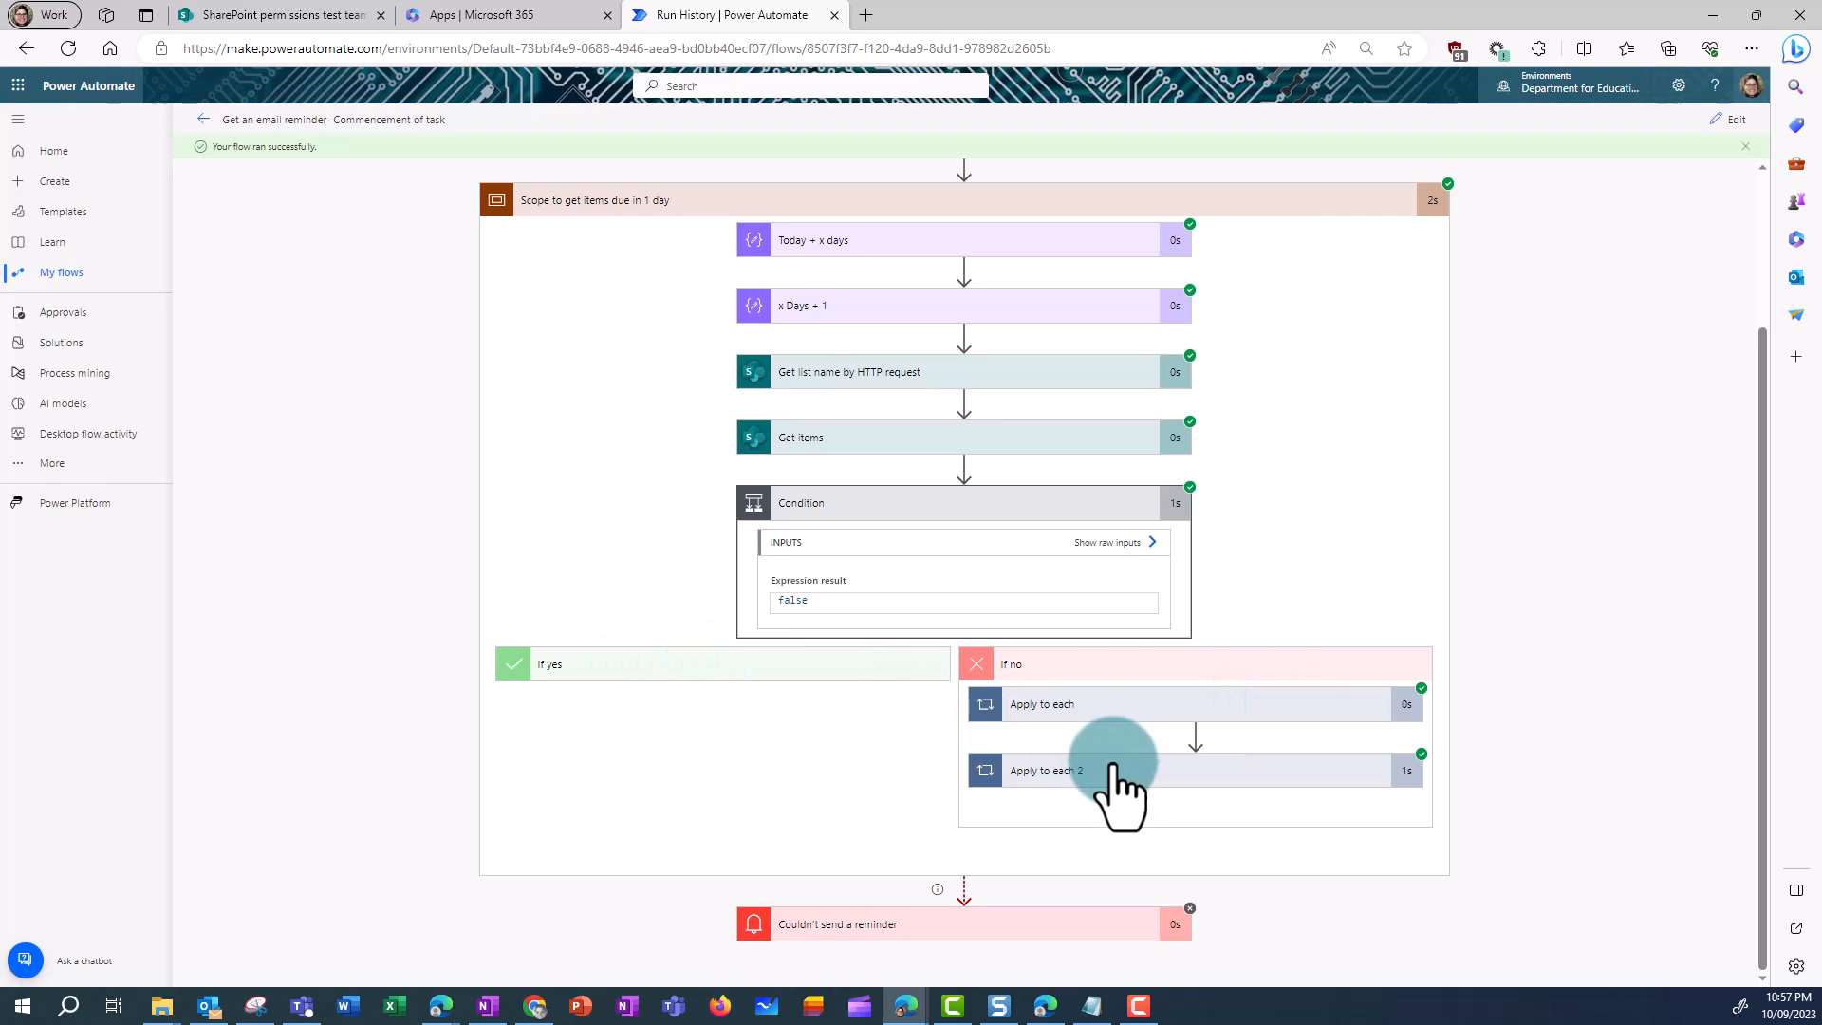
{"action": "scroll", "coordinate": [1116, 773], "scroll_direction": "down", "scroll_amount": 1}
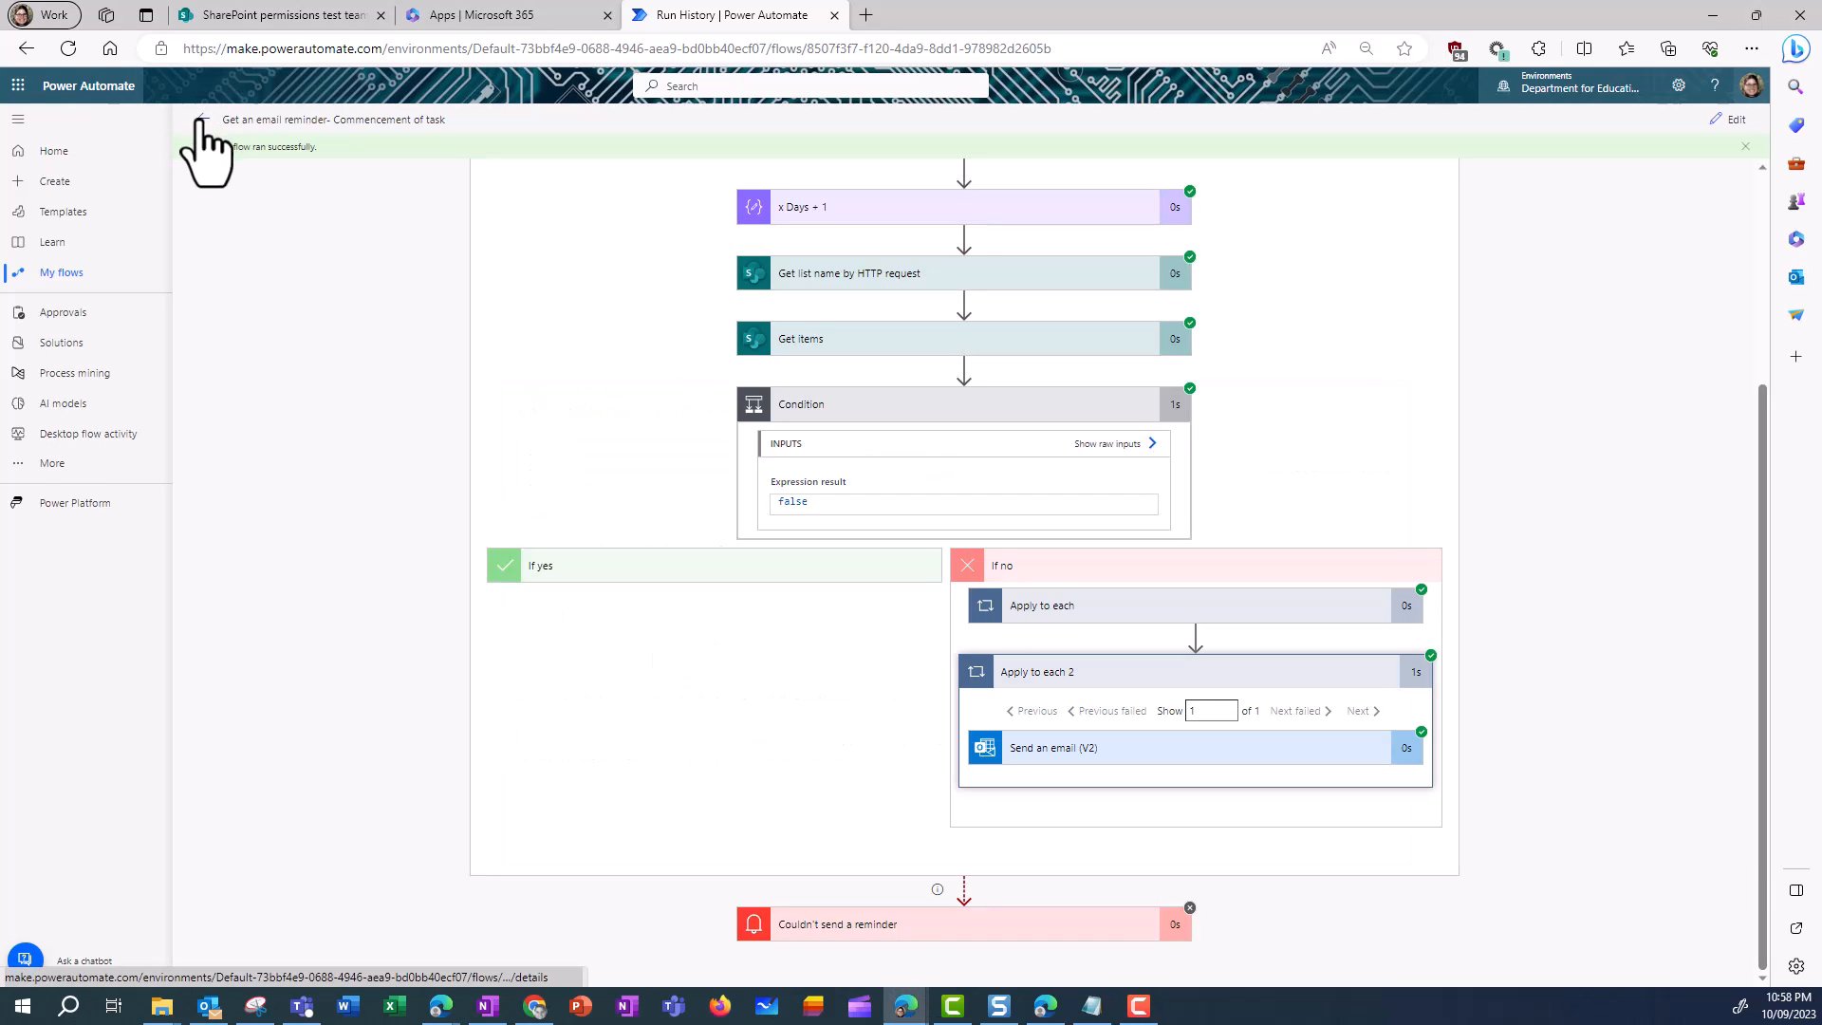
{"action": "left_click", "coordinate": [201, 119]}
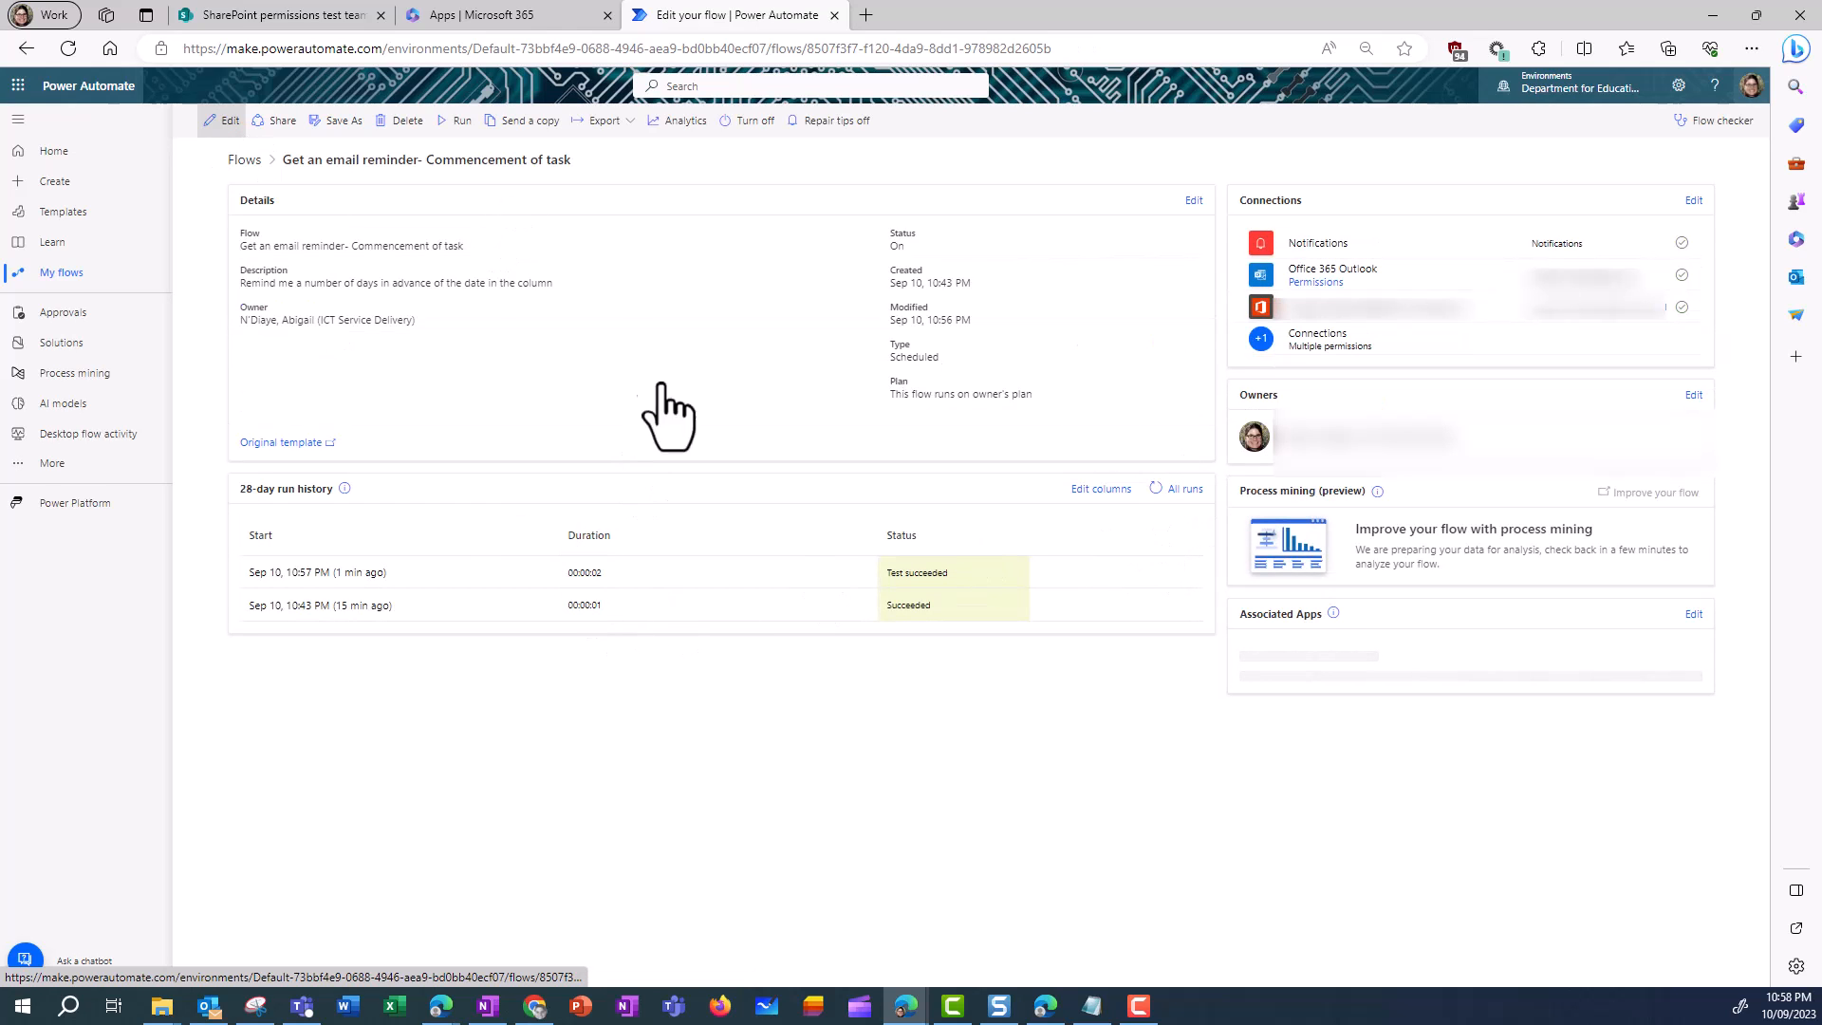
- Open the flow for editing and expand the scope, Condition, Apply to each 2 and the Send an email (V2) action
{"action": "left_click", "coordinate": [233, 123]}
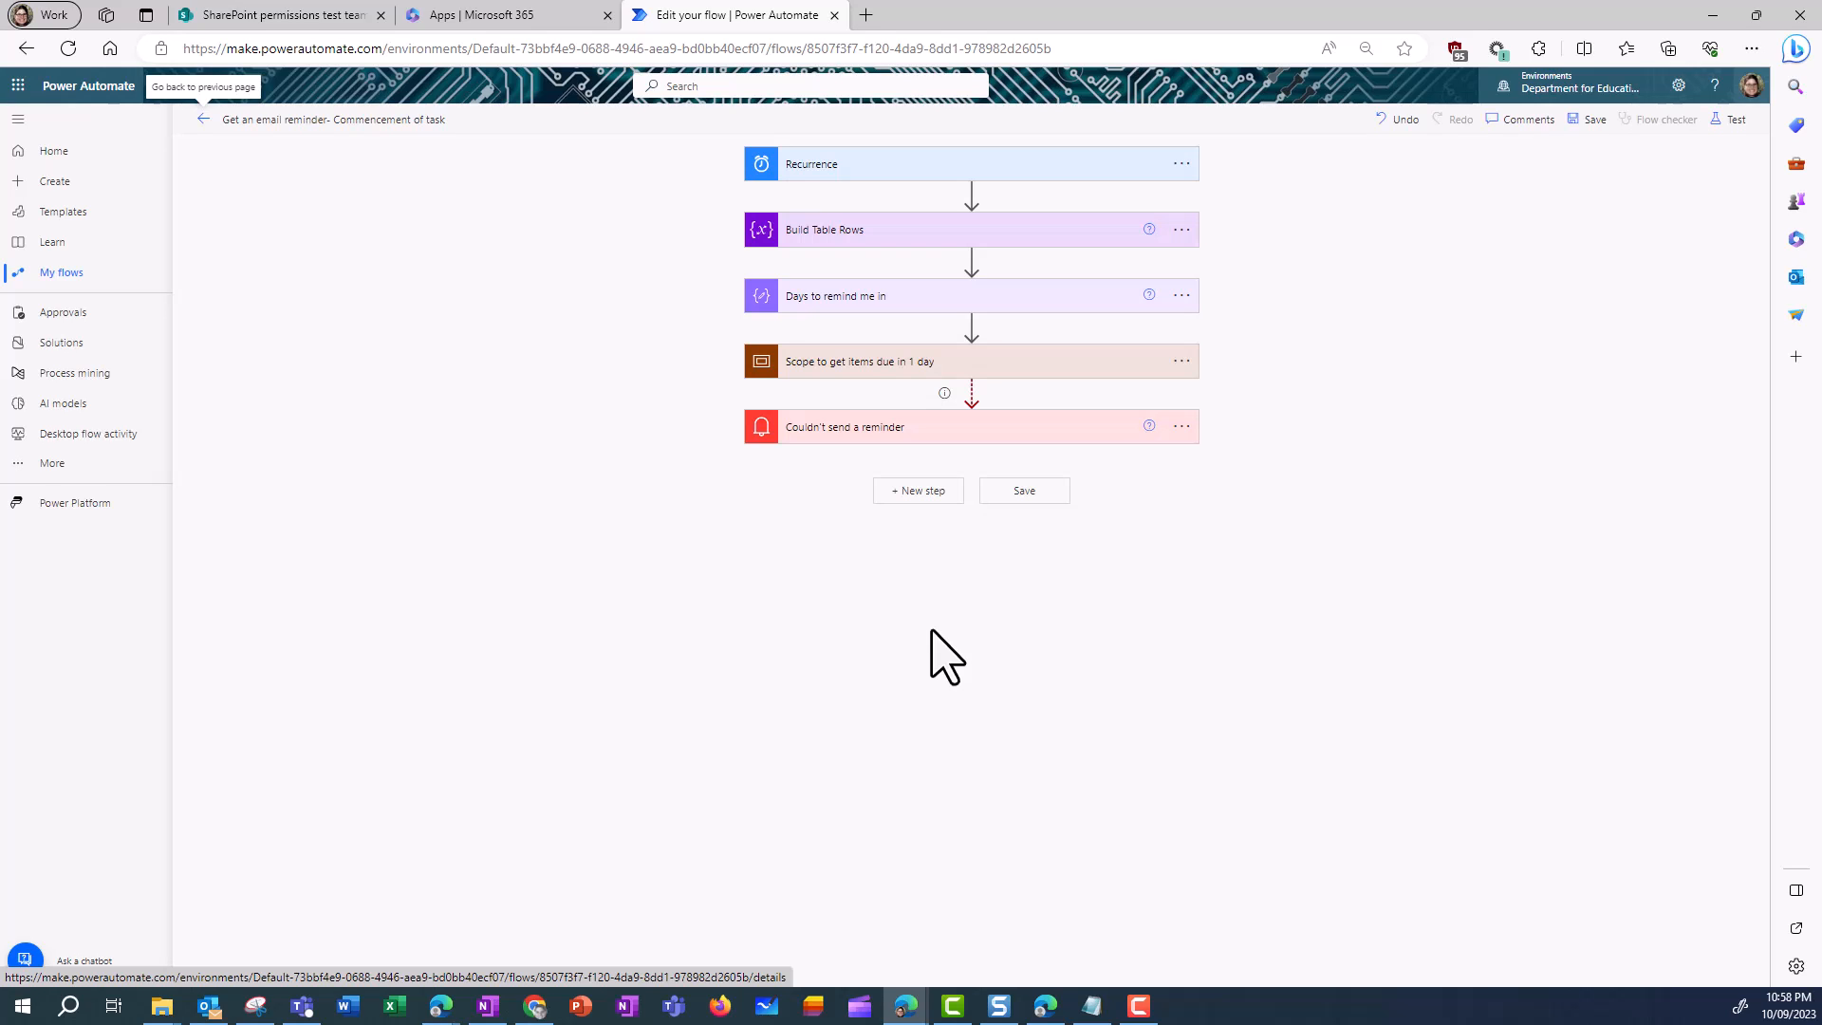
{"action": "left_click", "coordinate": [939, 363]}
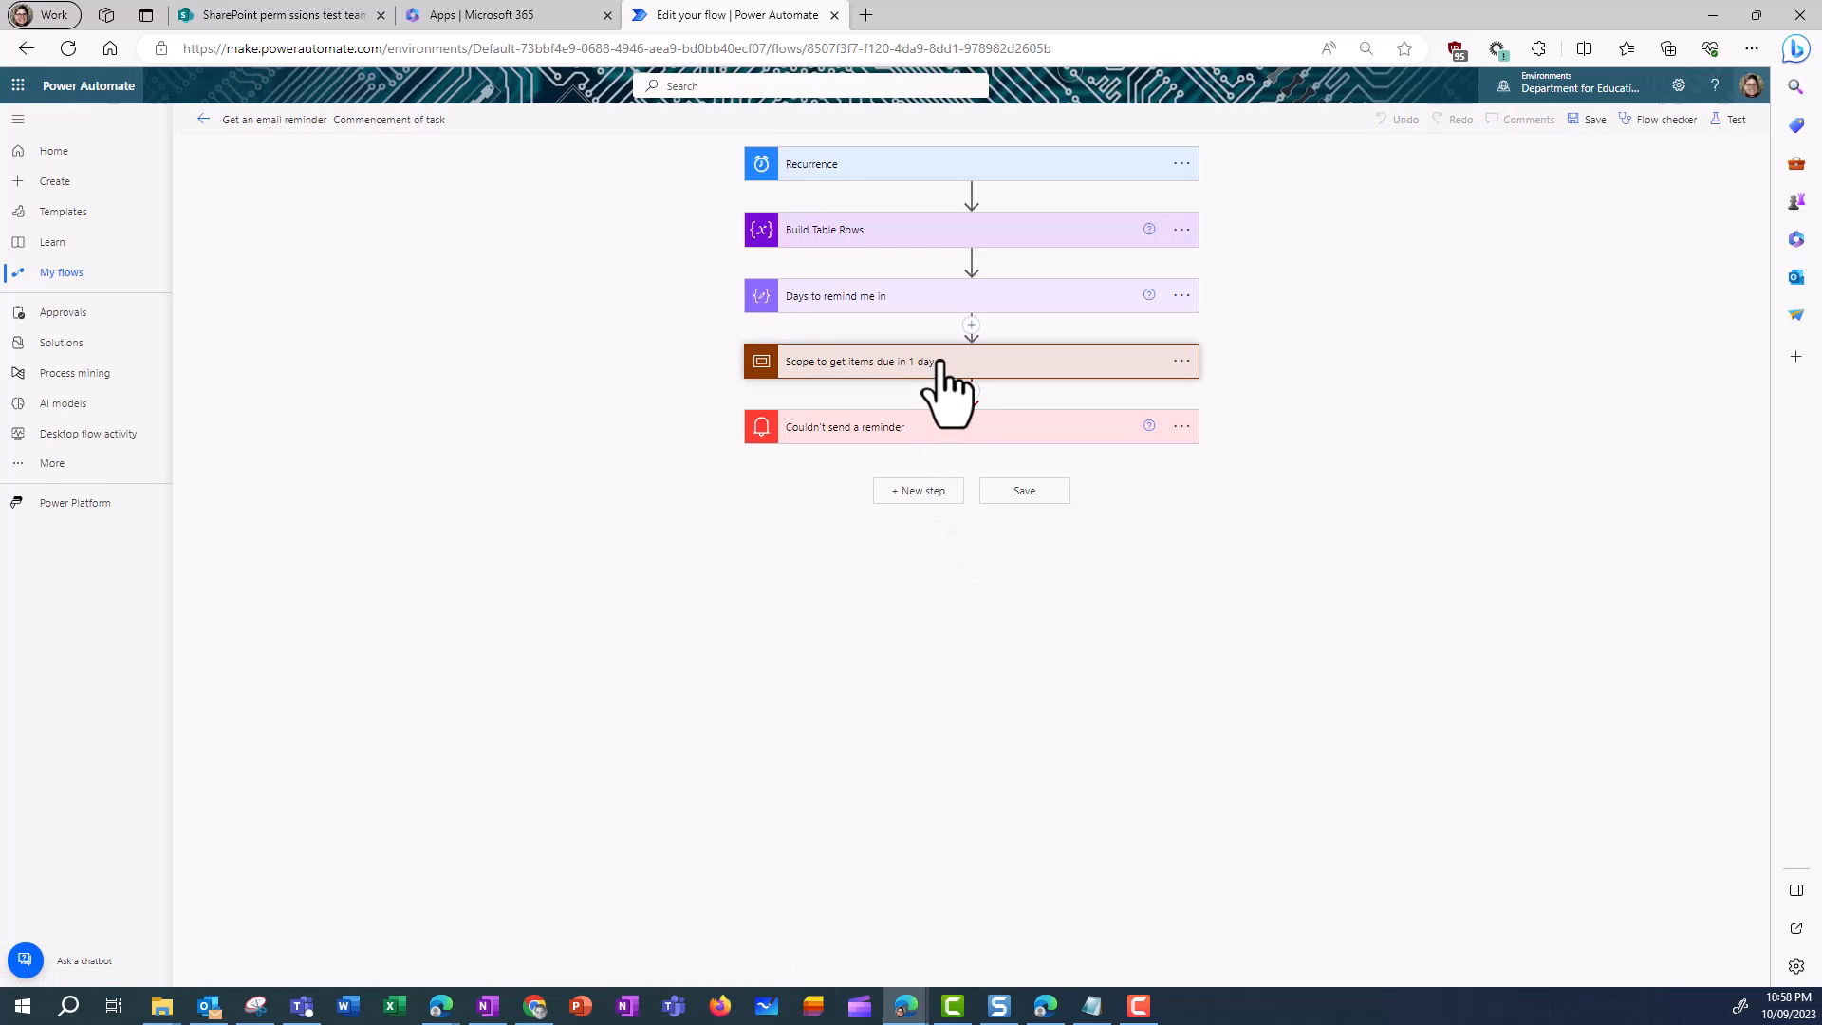
{"action": "left_click", "coordinate": [978, 683]}
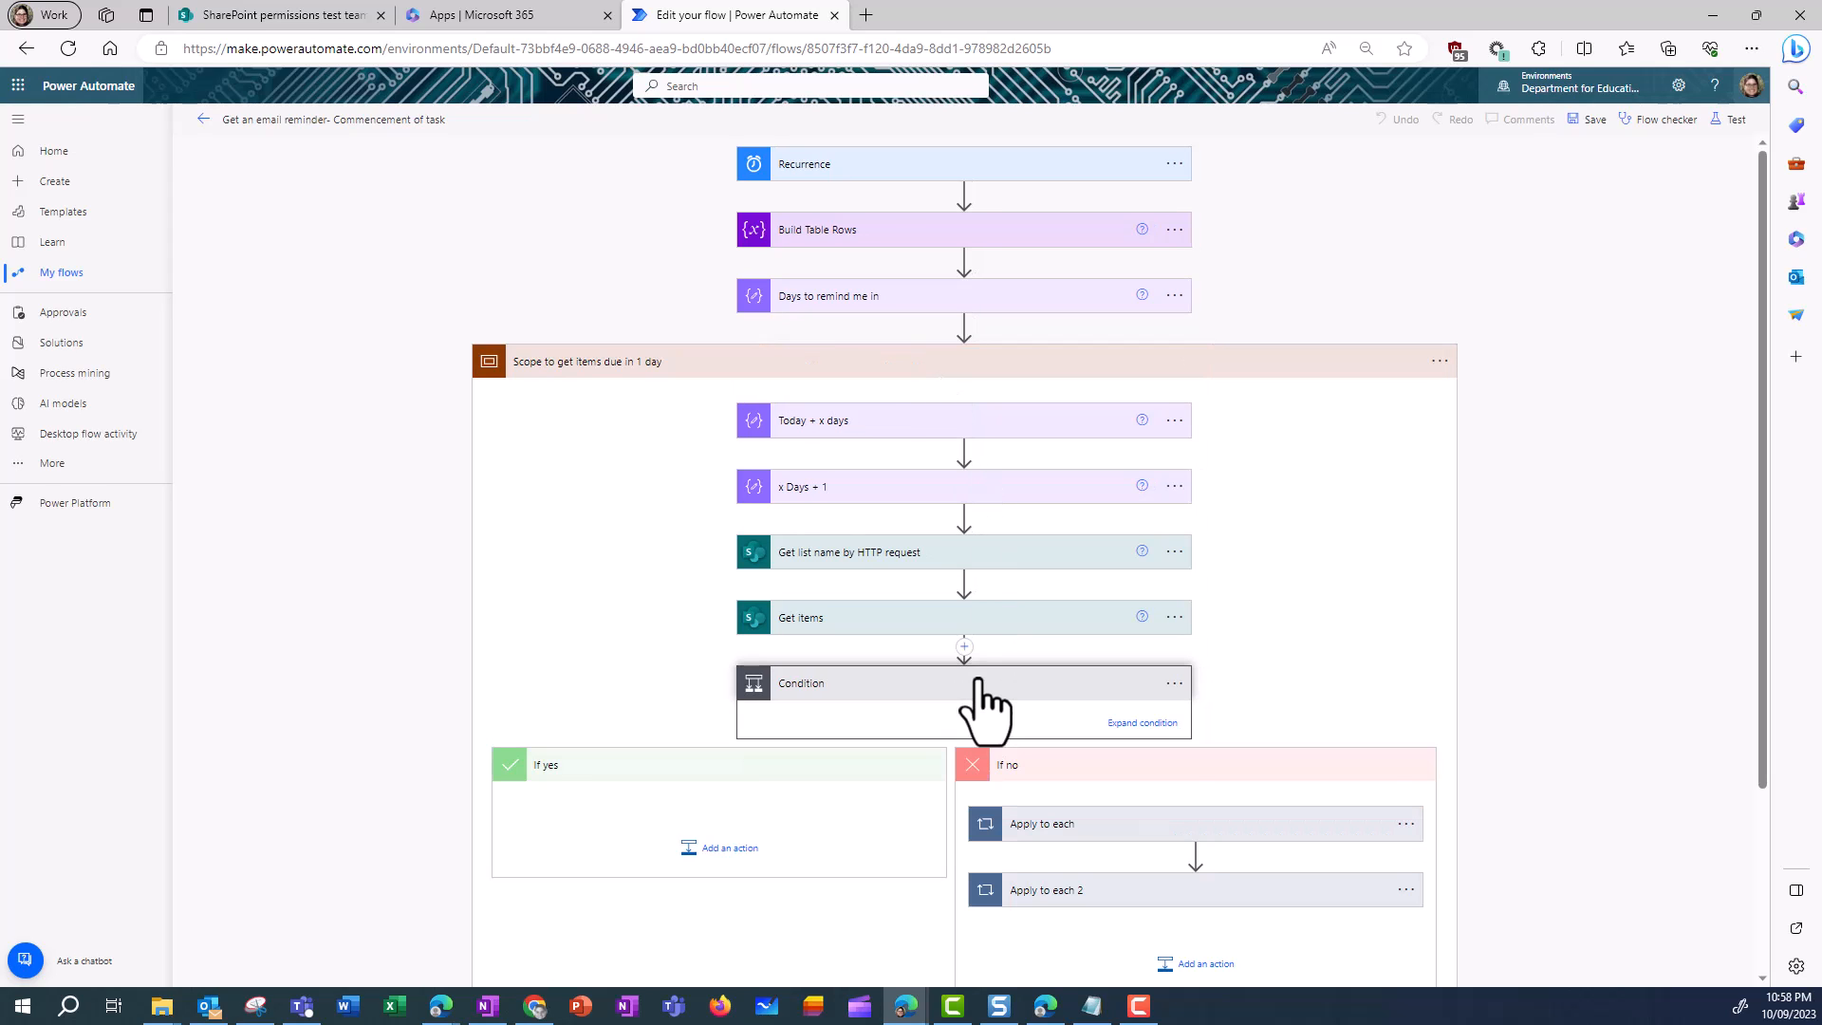
{"action": "scroll", "coordinate": [1546, 731], "scroll_direction": "down", "scroll_amount": 3}
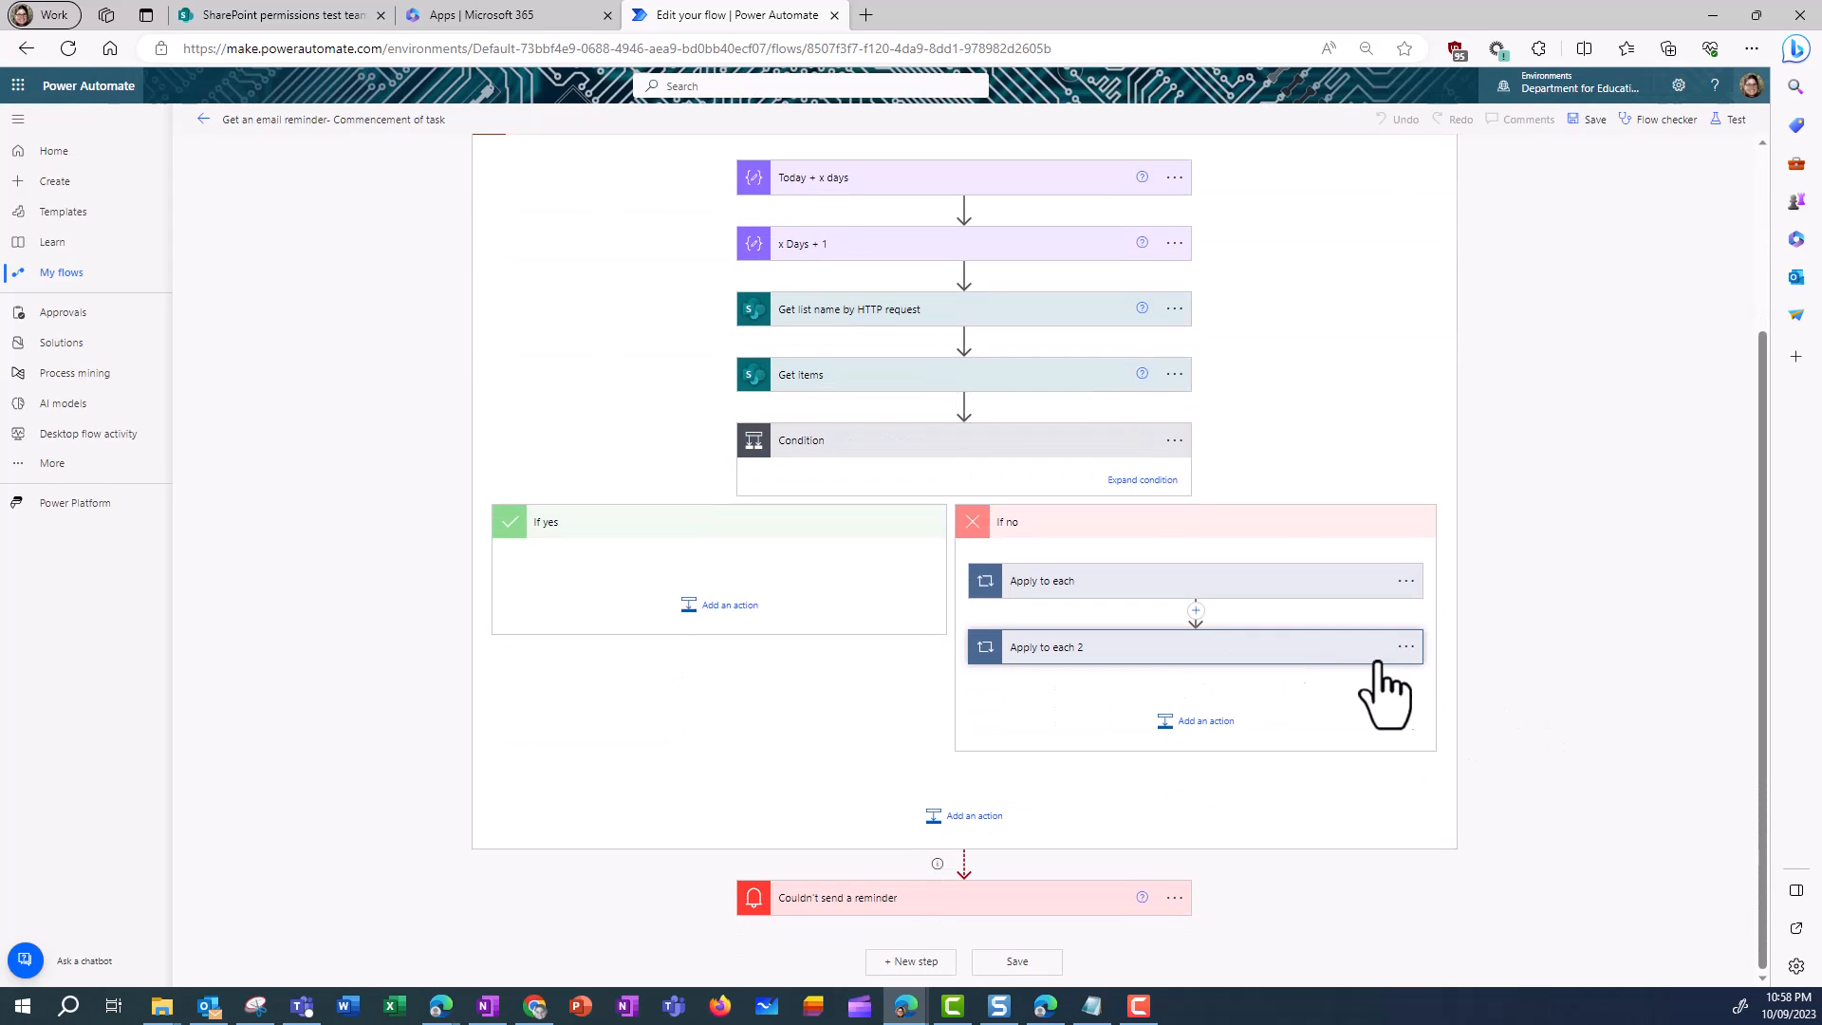
{"action": "left_click", "coordinate": [1322, 649]}
{"action": "scroll", "coordinate": [1500, 692], "scroll_direction": "down", "scroll_amount": 2}
{"action": "left_click", "coordinate": [1172, 568]}
{"action": "scroll", "coordinate": [1509, 646], "scroll_direction": "down", "scroll_amount": 1}
{"action": "scroll", "coordinate": [1532, 655], "scroll_direction": "down", "scroll_amount": 3}
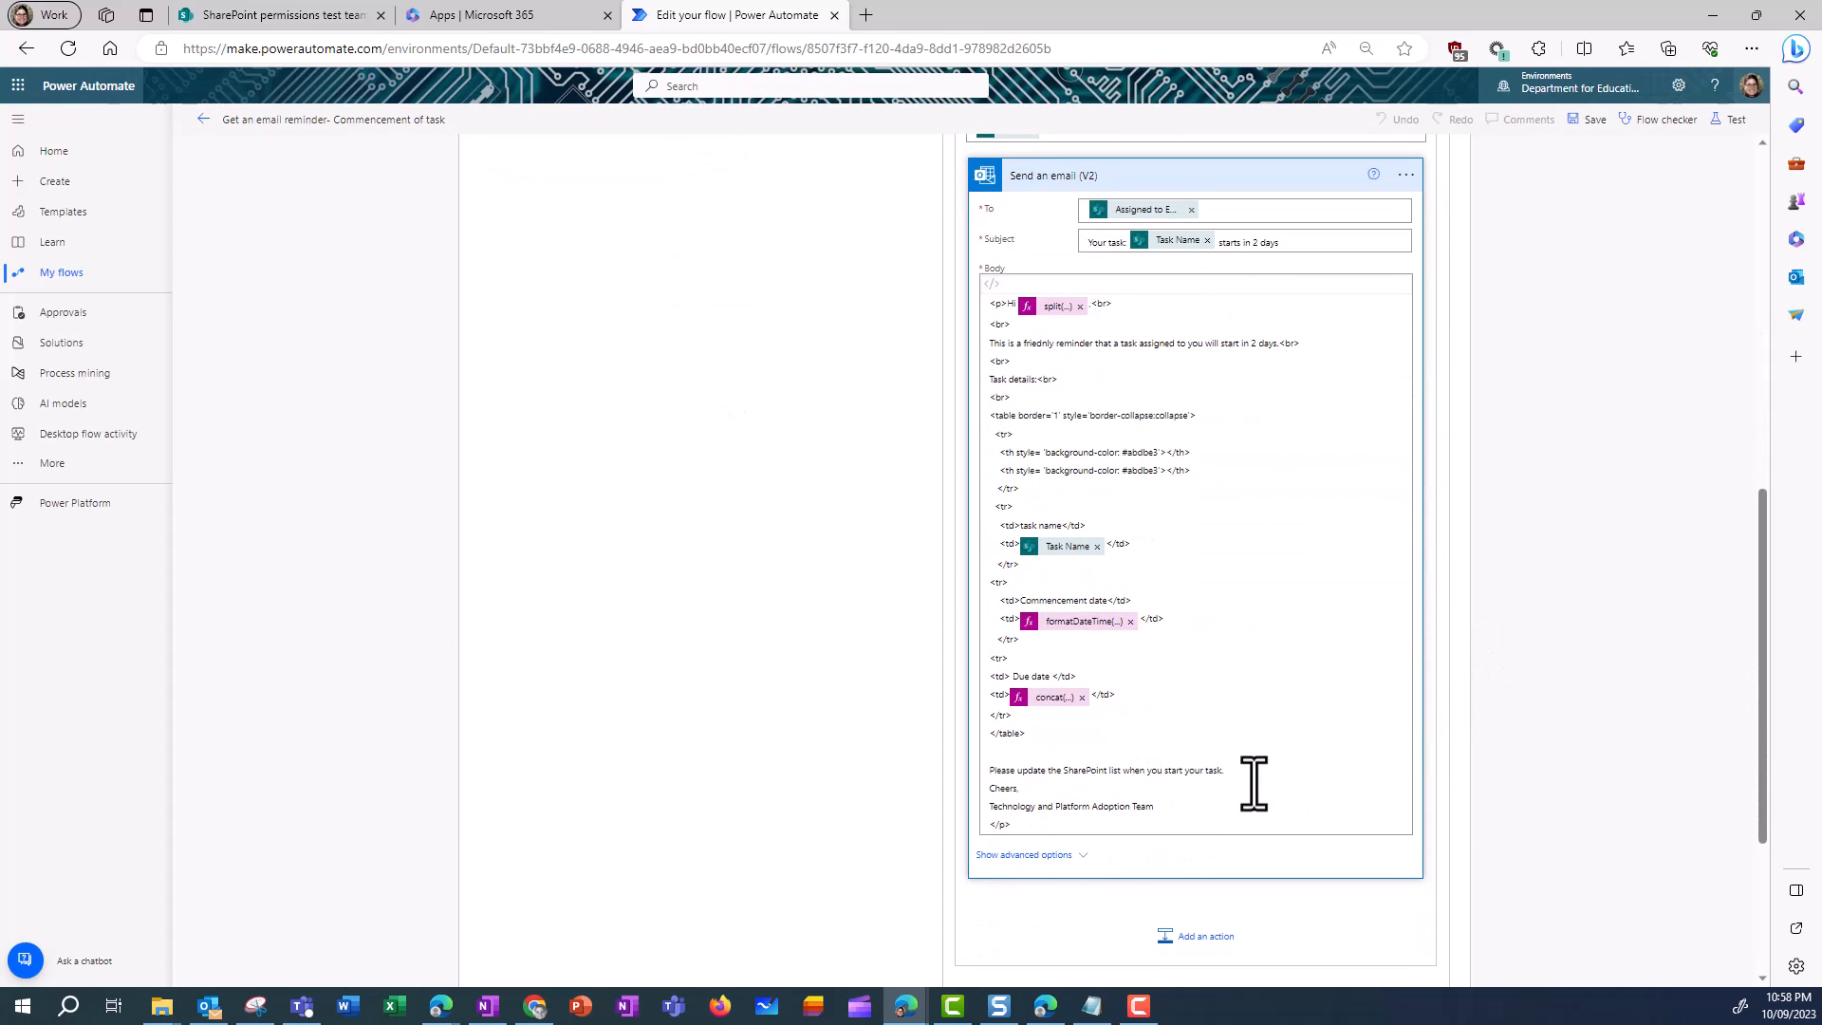
- Add a <br> line before "Cheers," and another before "Technology and Platform Adoption Team" in the email body
{"action": "left_click", "coordinate": [1235, 773]}
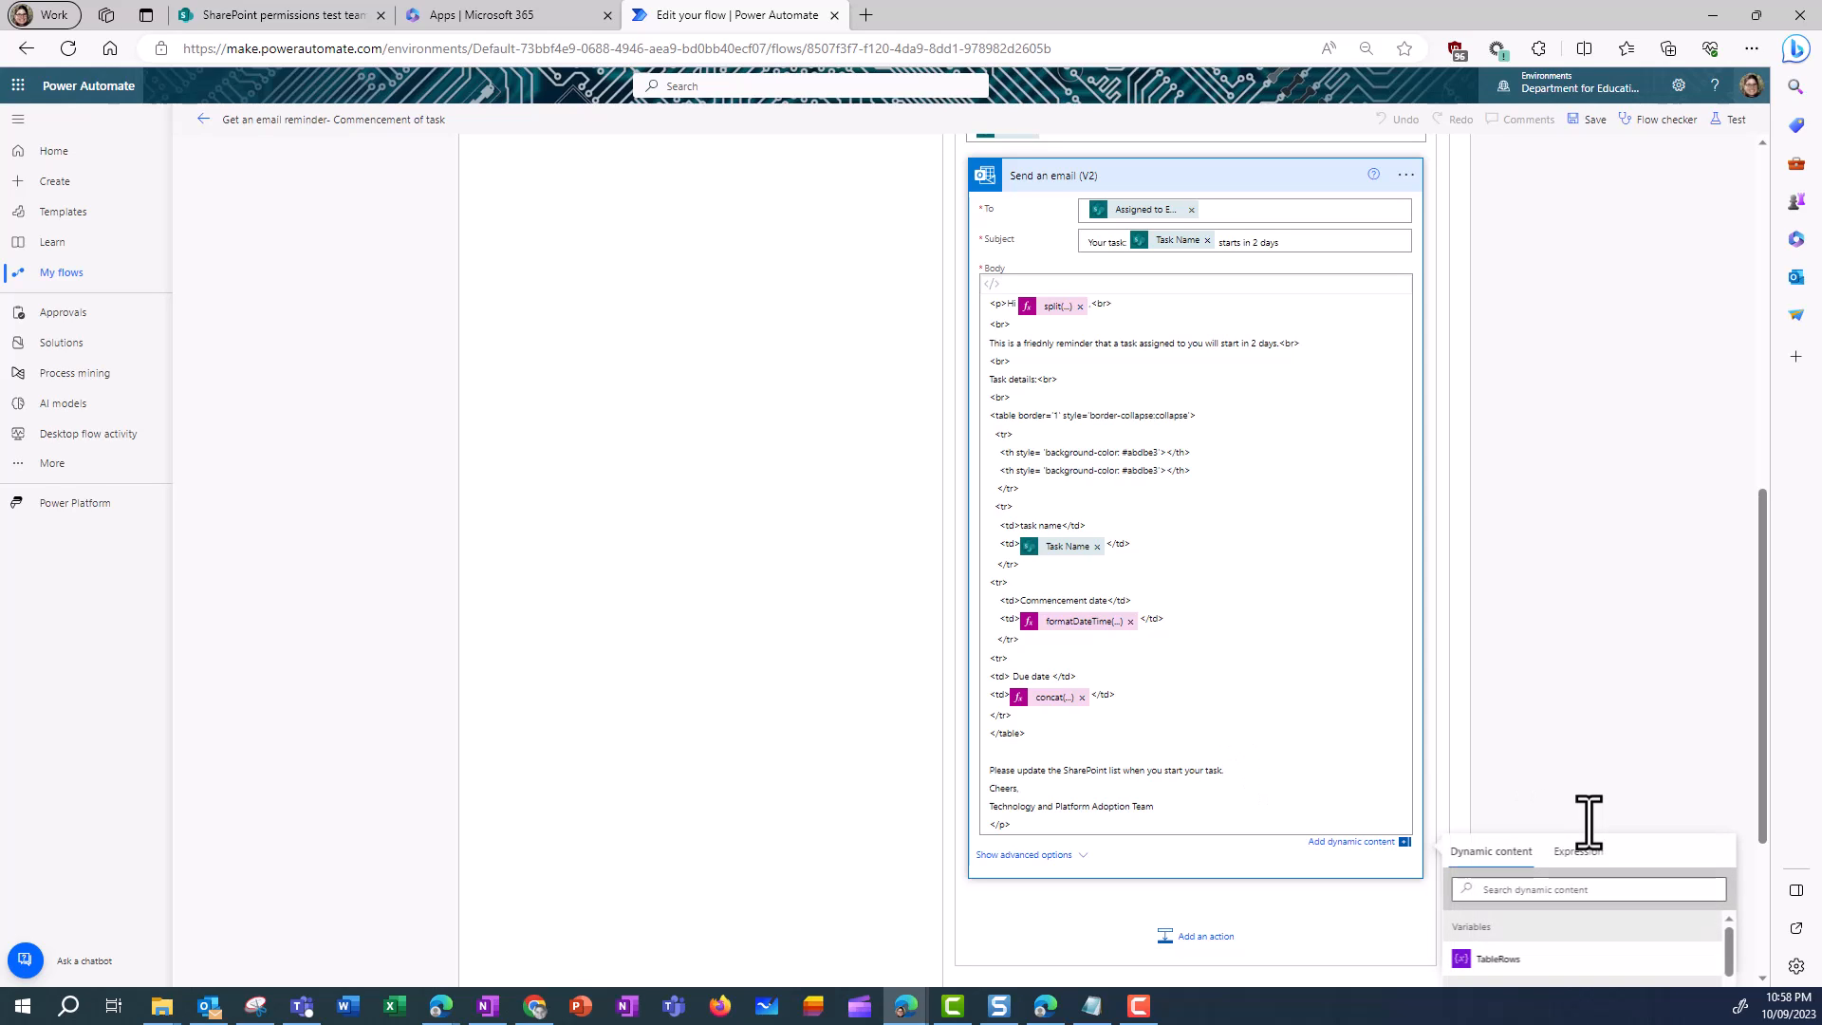
{"action": "key", "text": "Return"}
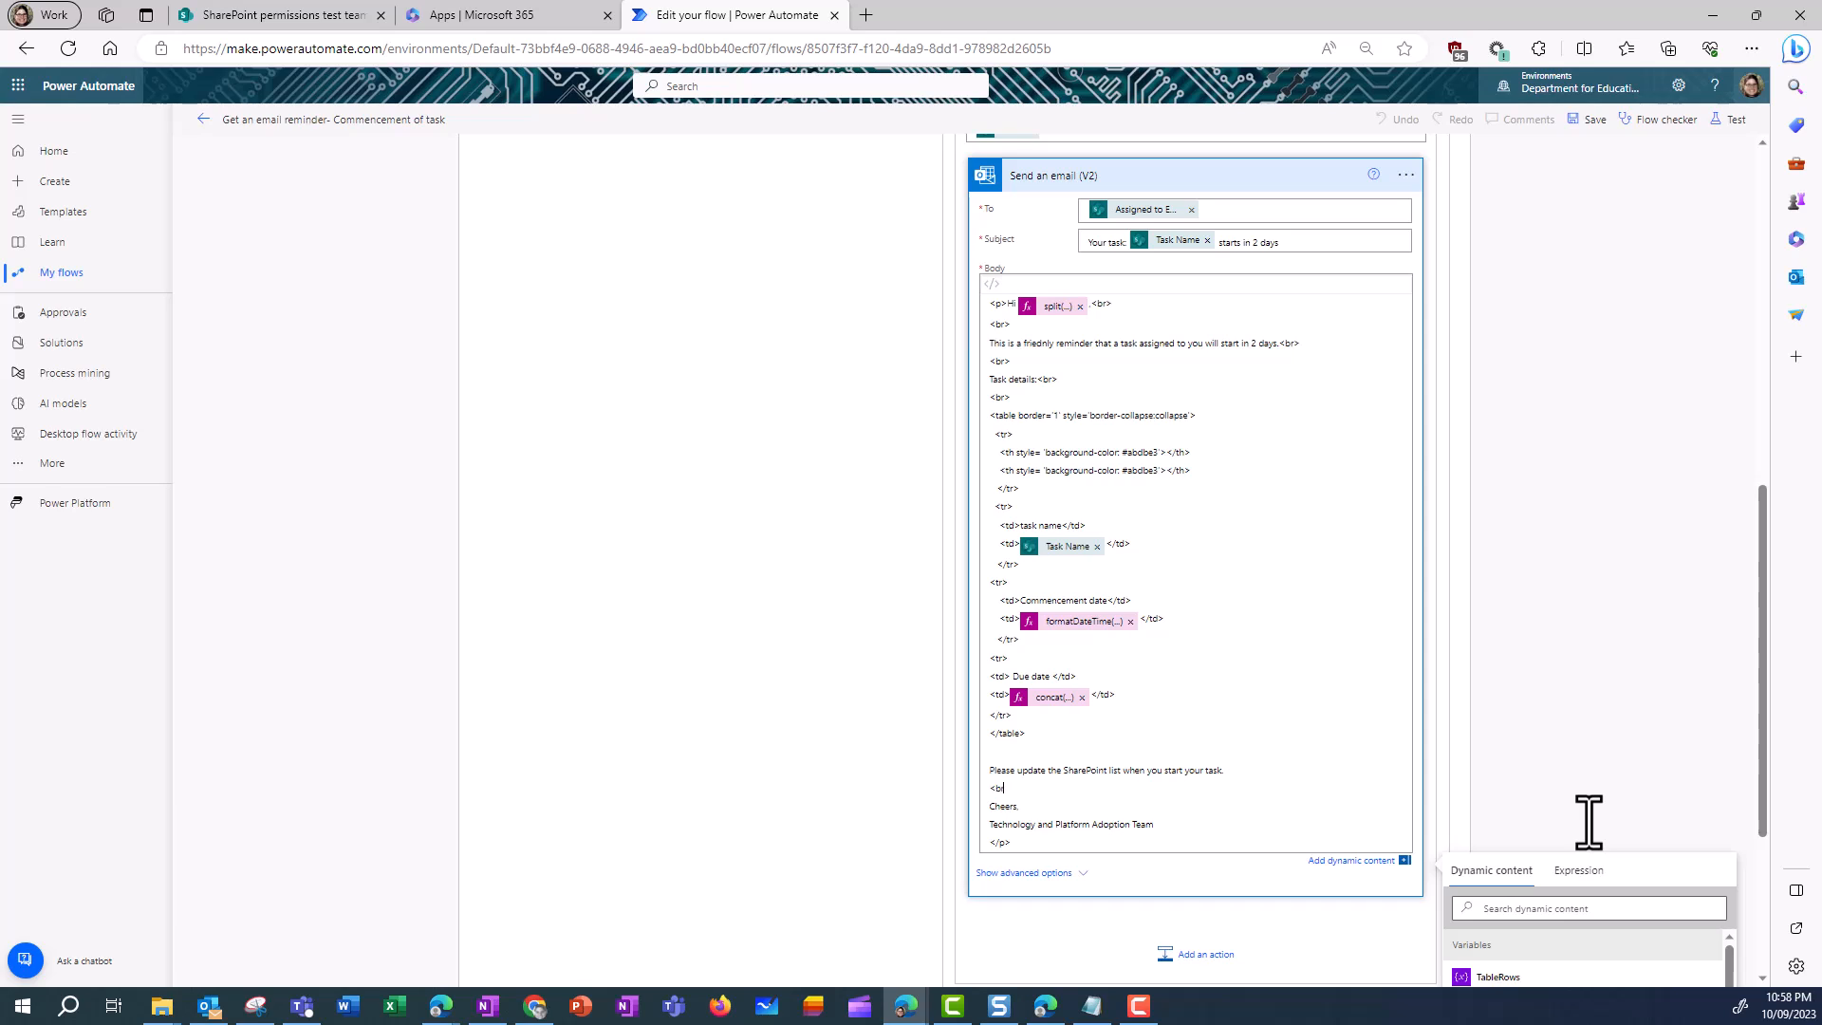
{"action": "left_click", "coordinate": [1085, 806]}
{"action": "key", "text": "BackSpace"}
{"action": "key", "text": "Return"}
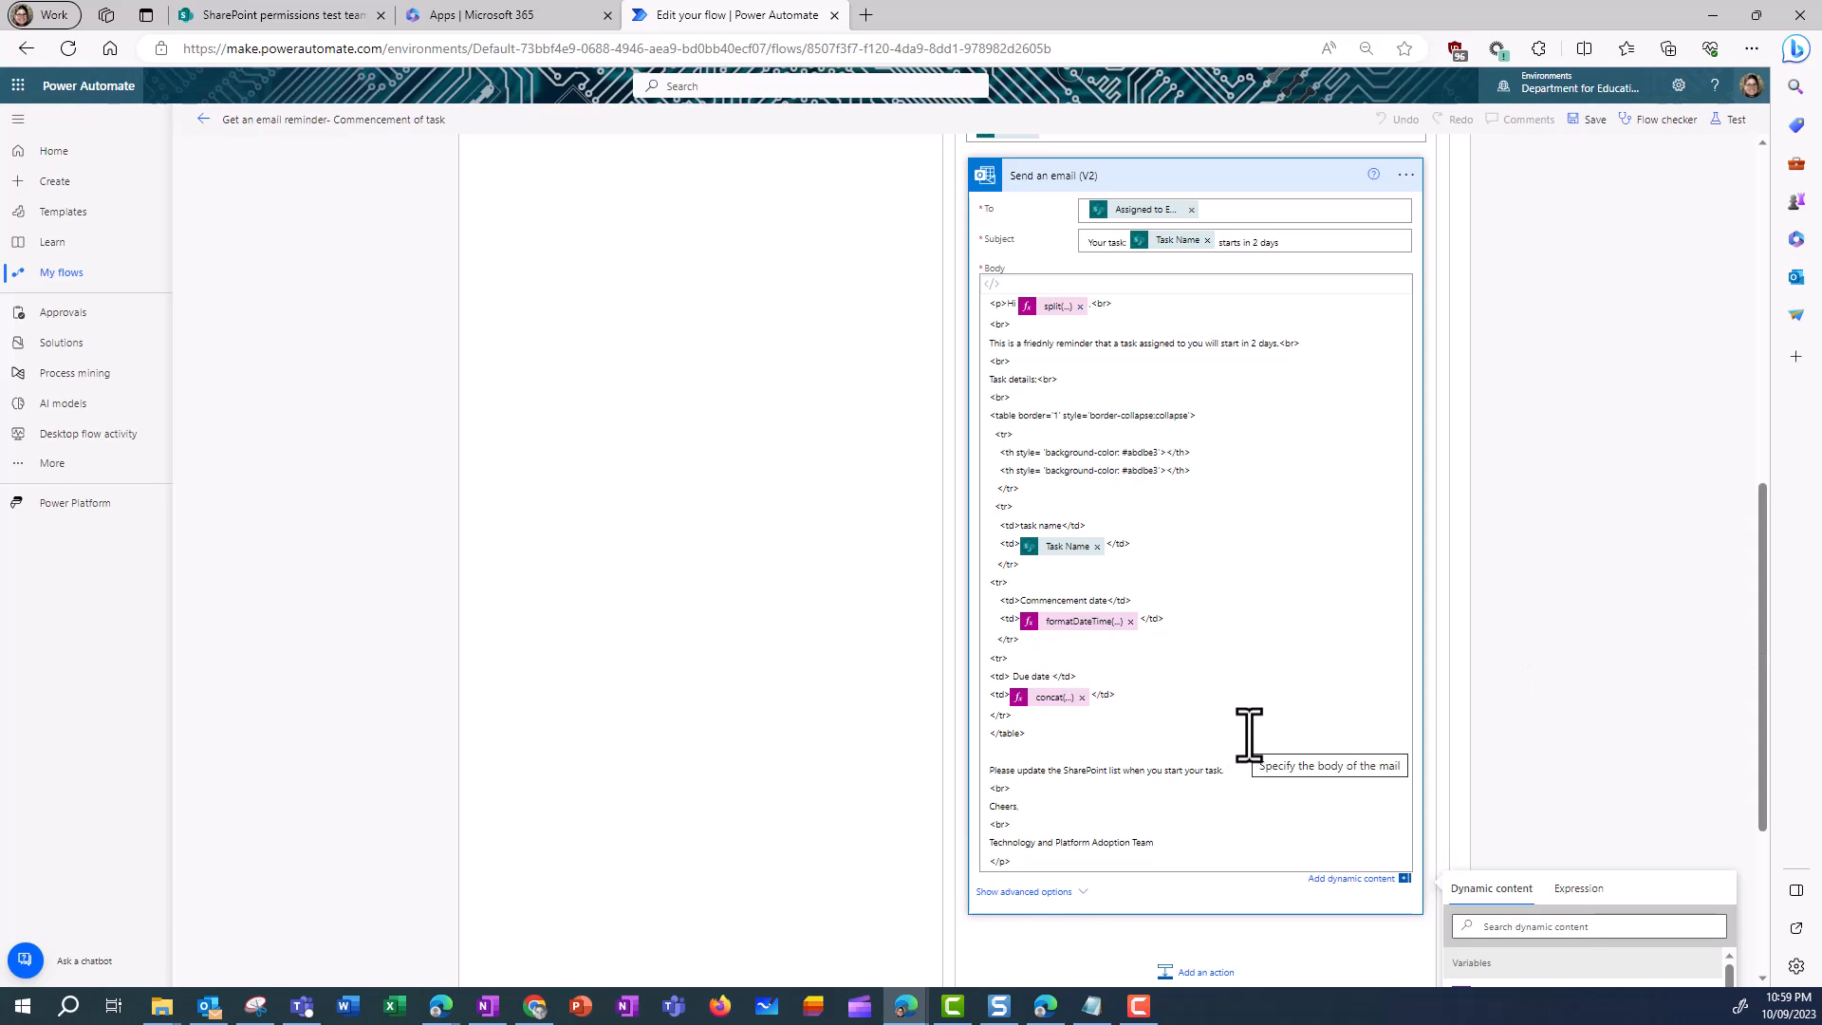
- Correct the misspelled word in the reminder sentence to "friendly" and enter "Task details" in the first table header cell
{"action": "left_click", "coordinate": [1035, 344]}
{"action": "type", "text": "n"}
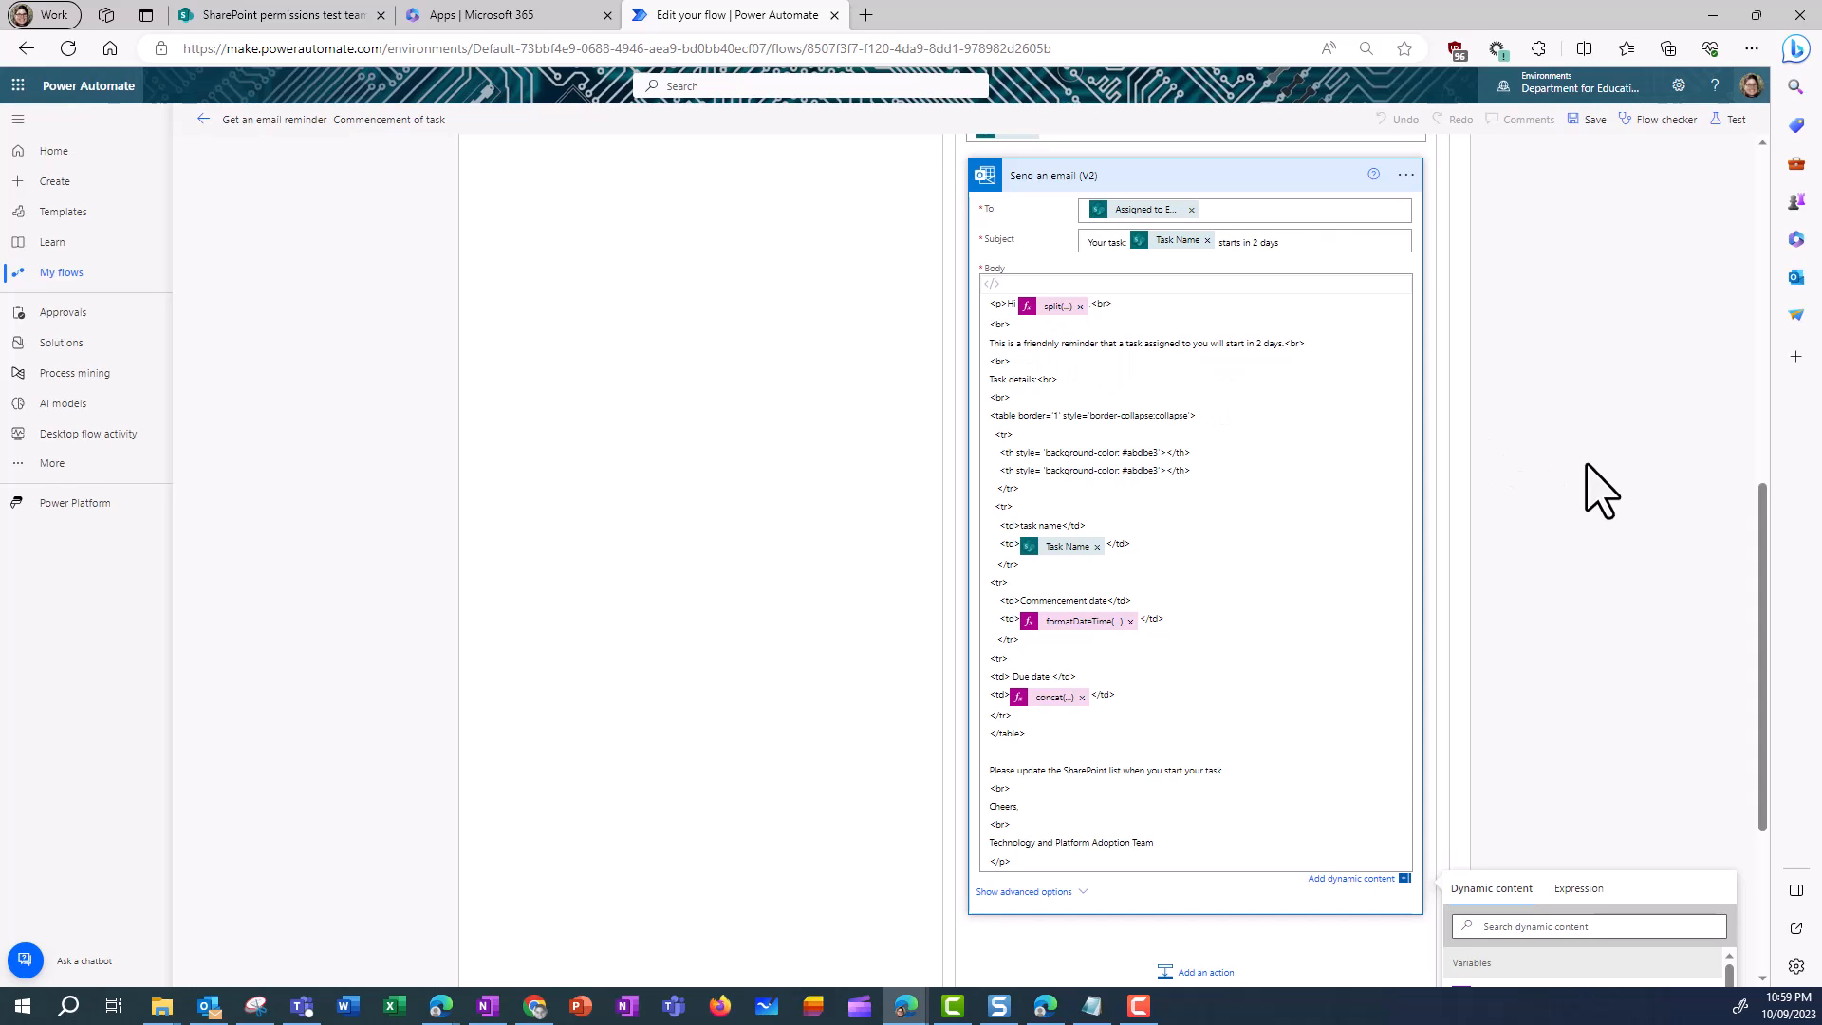
{"action": "key", "text": "Delete"}
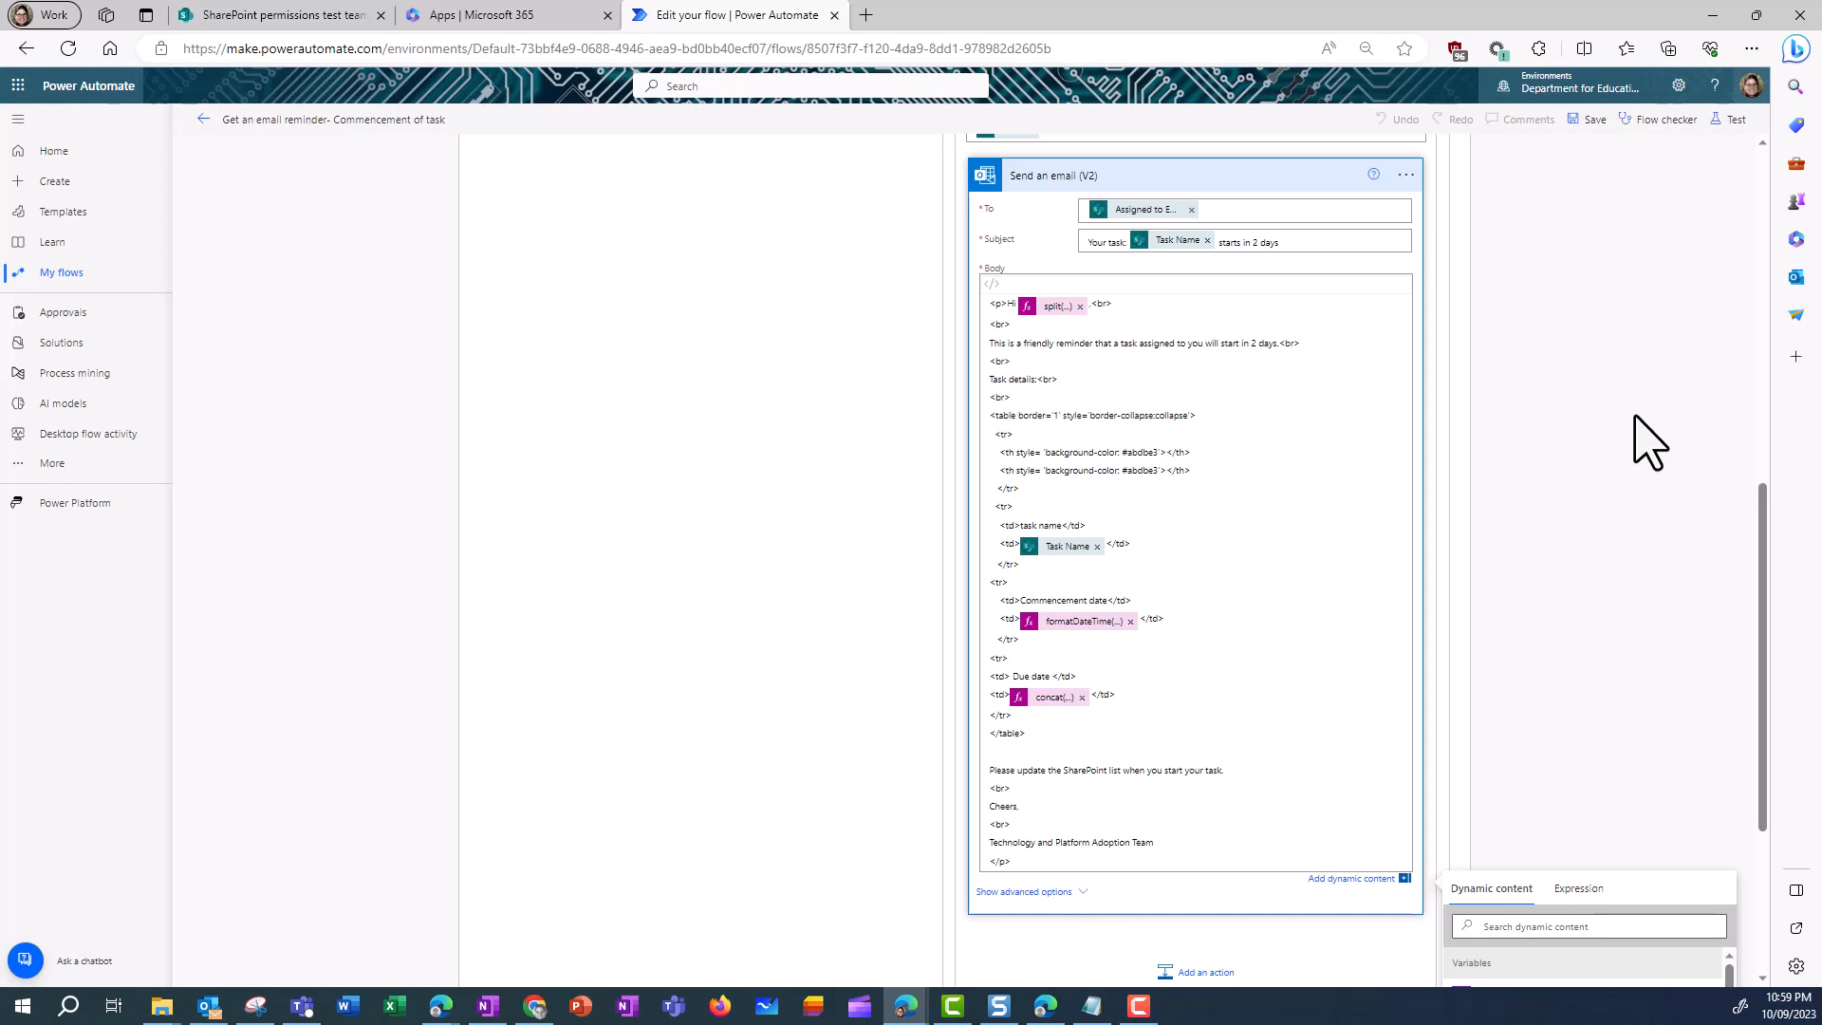
{"action": "left_click", "coordinate": [1326, 598]}
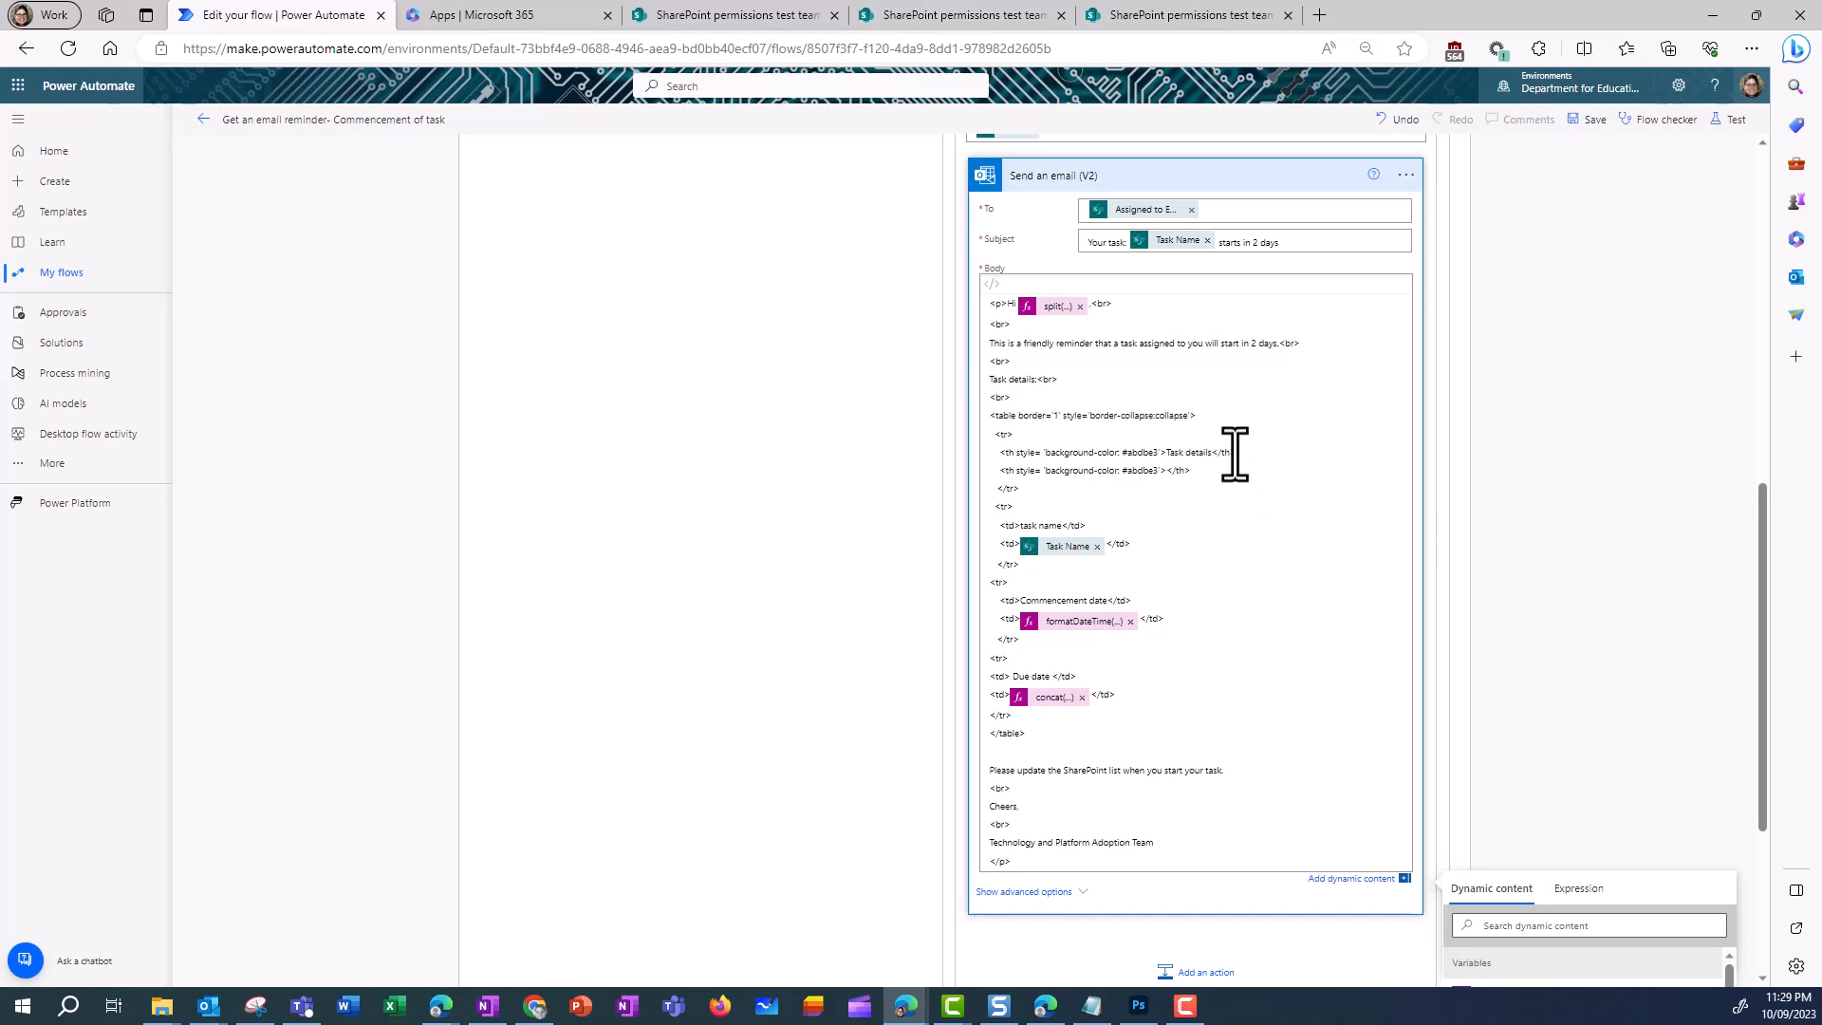
- Save the flow, run it as a manual test, and close the run pane
{"action": "left_click", "coordinate": [1575, 122]}
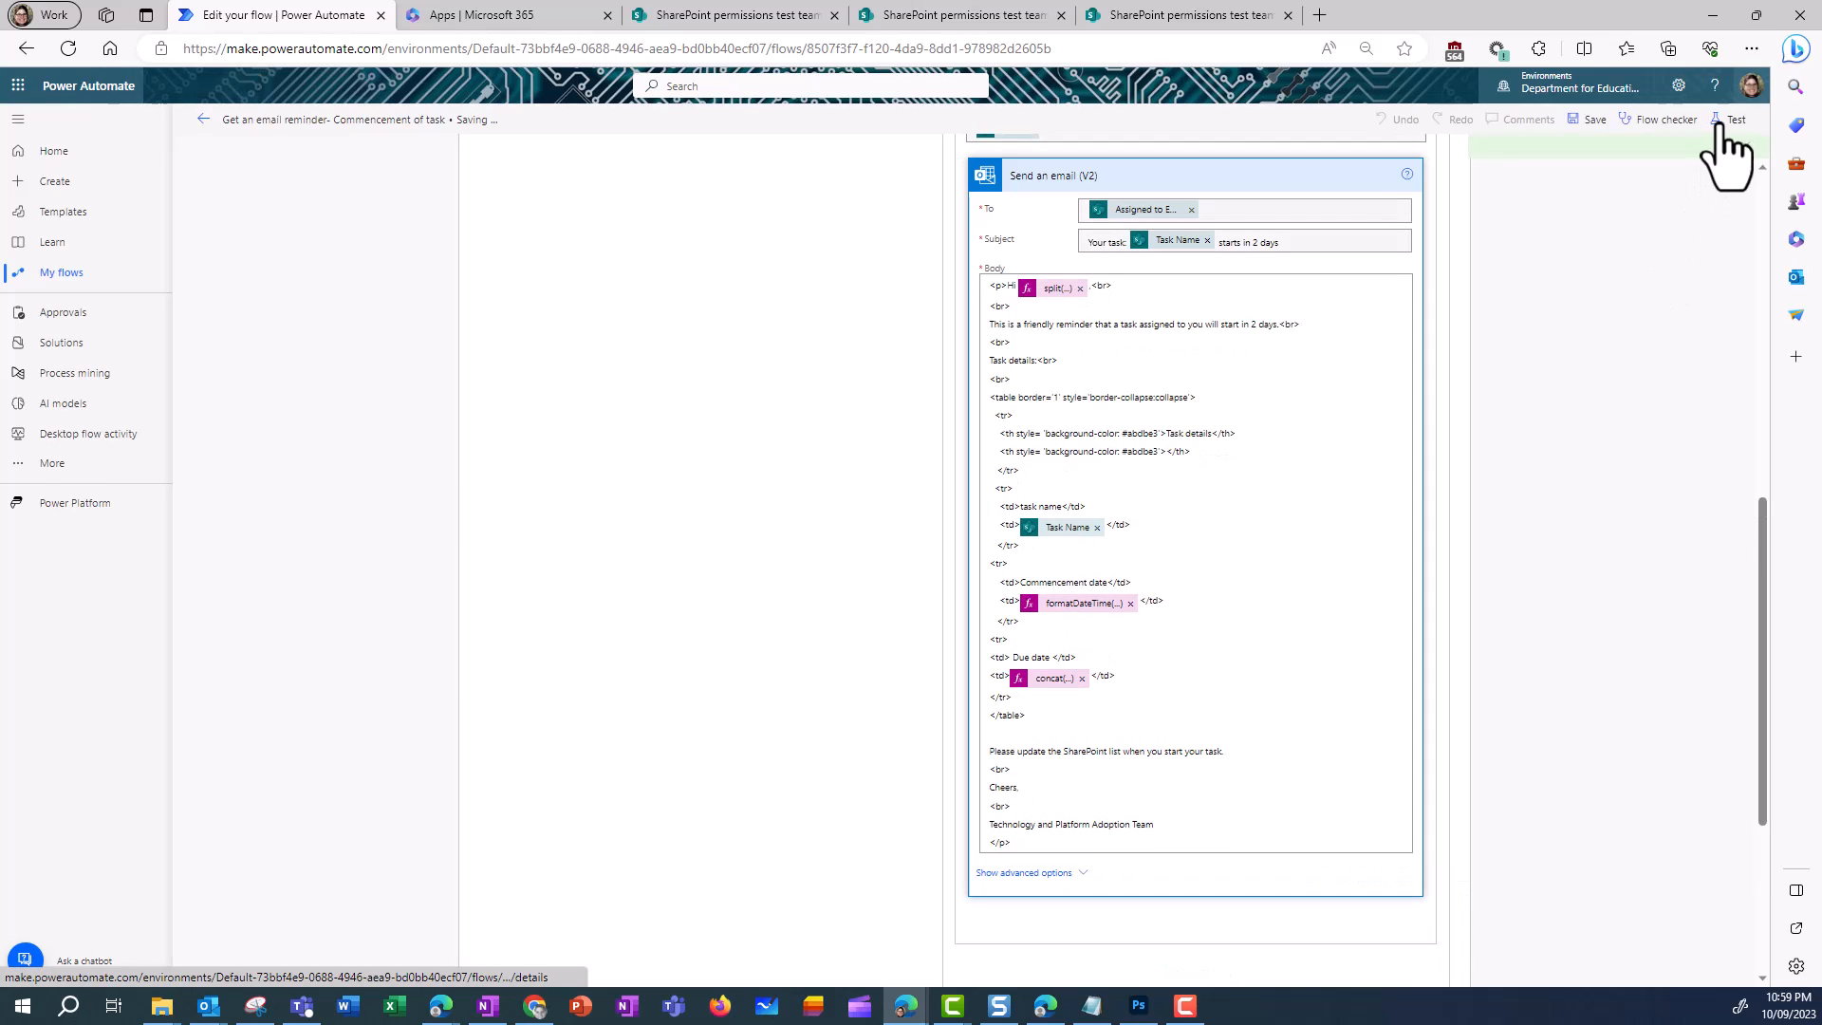
{"action": "left_click", "coordinate": [1729, 120]}
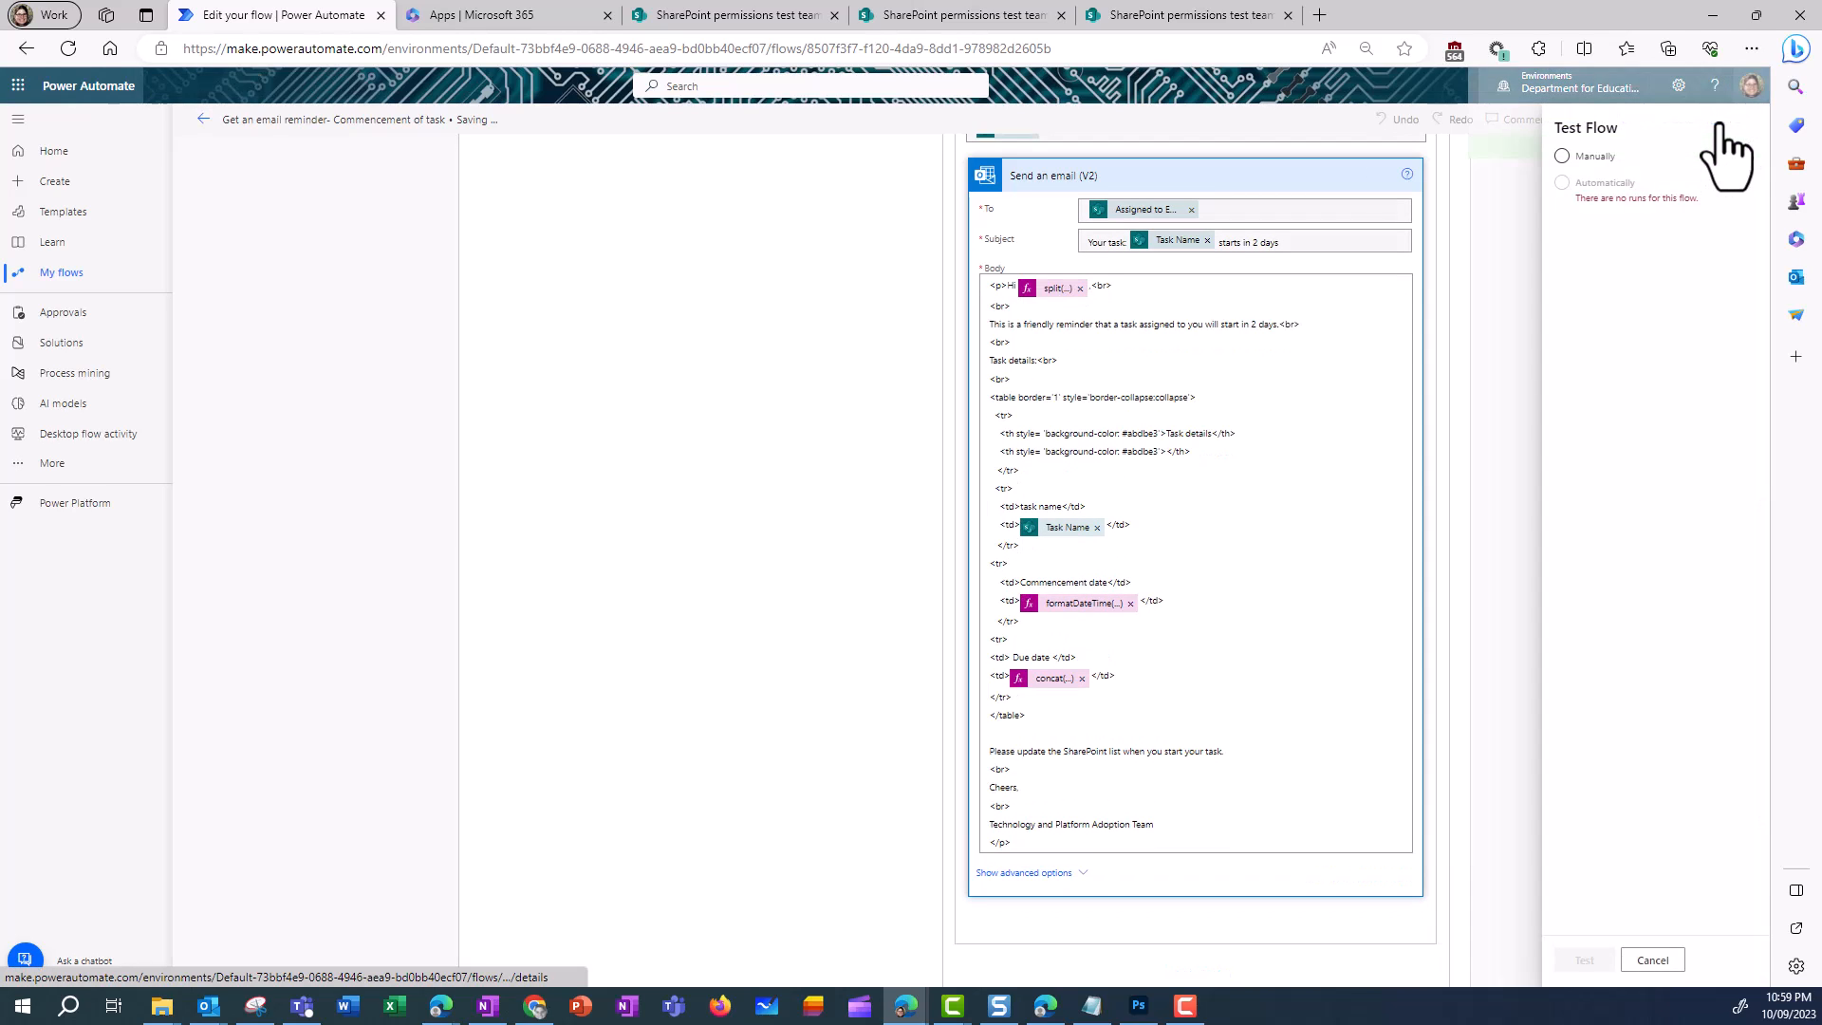
{"action": "left_click", "coordinate": [1534, 157]}
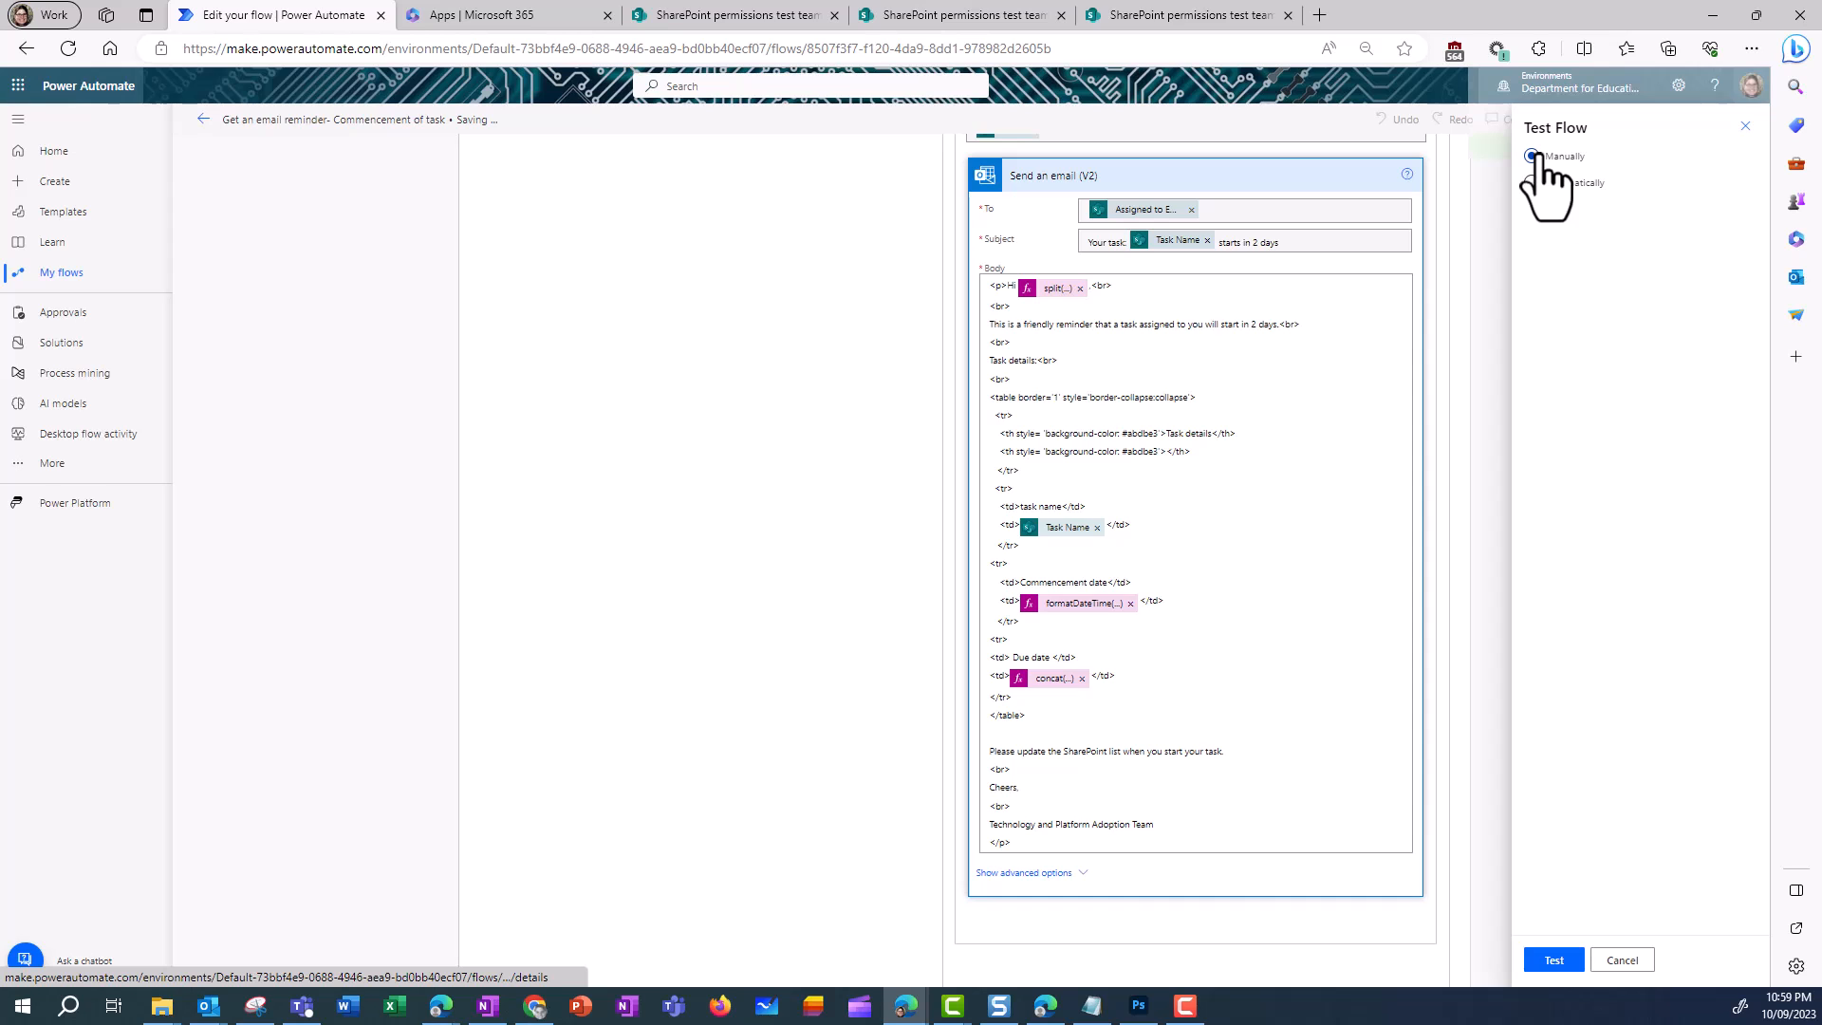
{"action": "left_click", "coordinate": [1554, 961]}
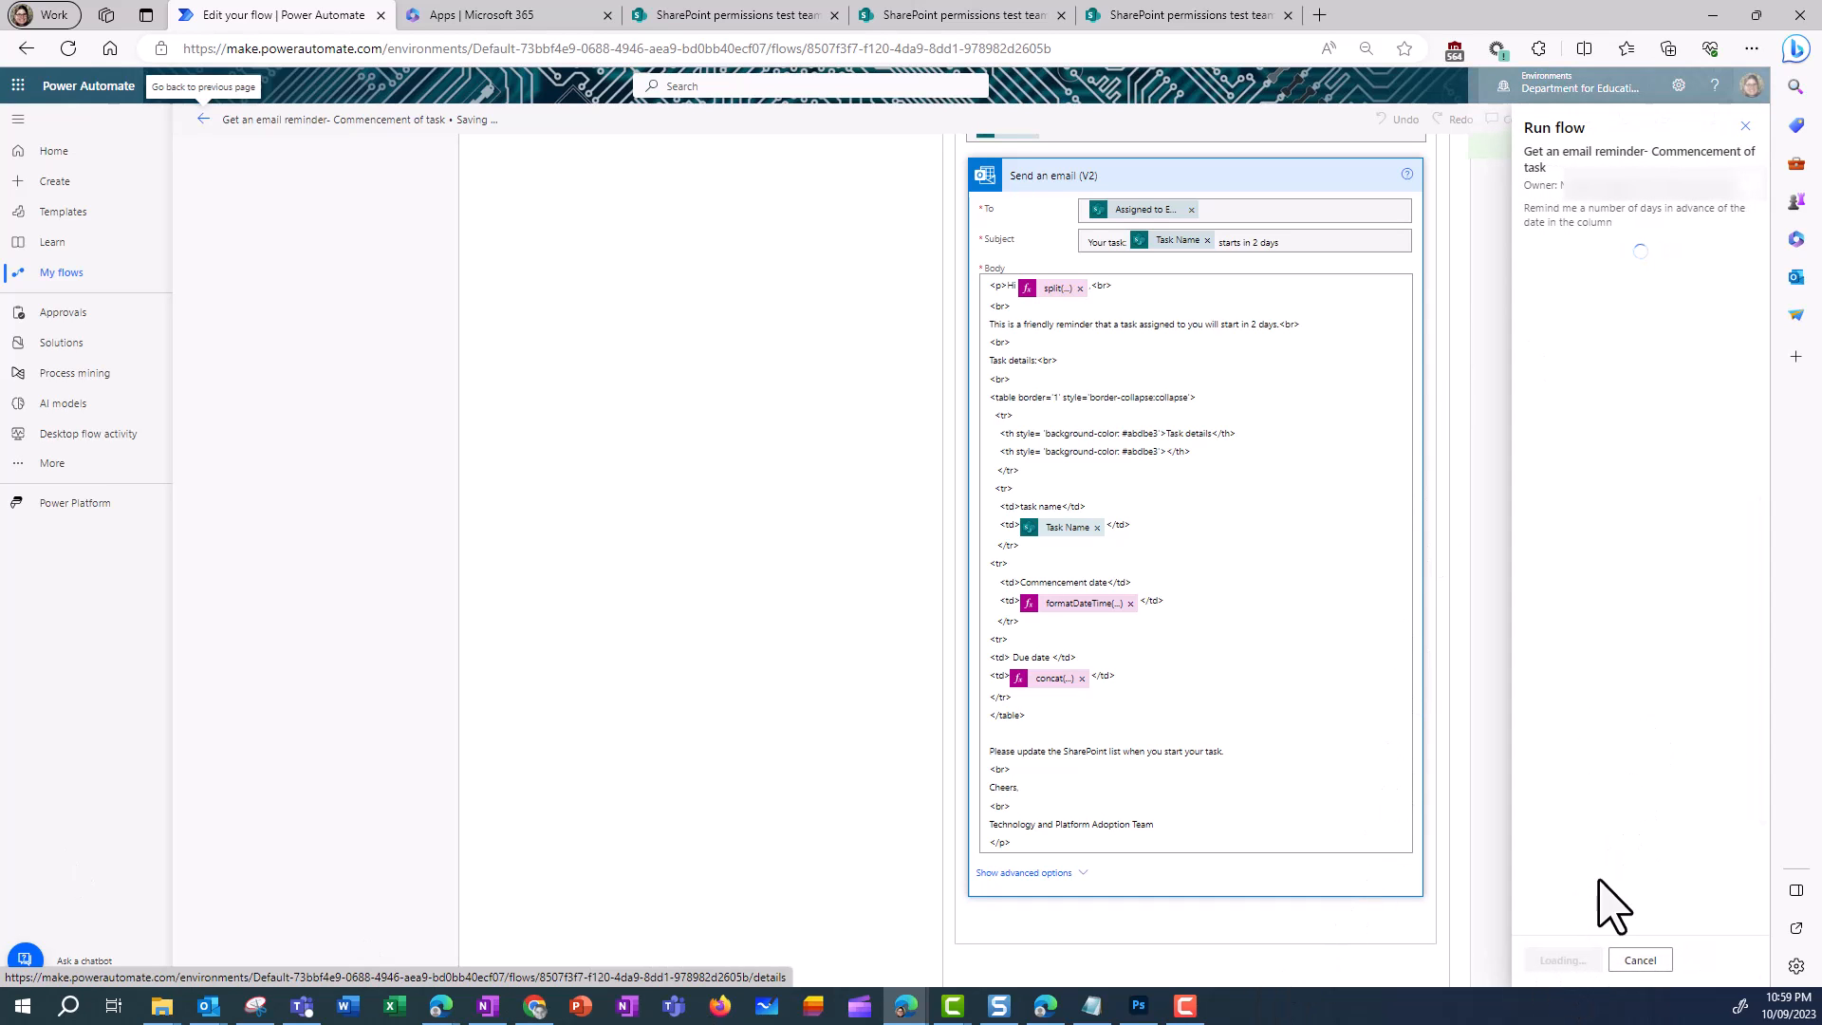
{"action": "left_click", "coordinate": [1568, 961]}
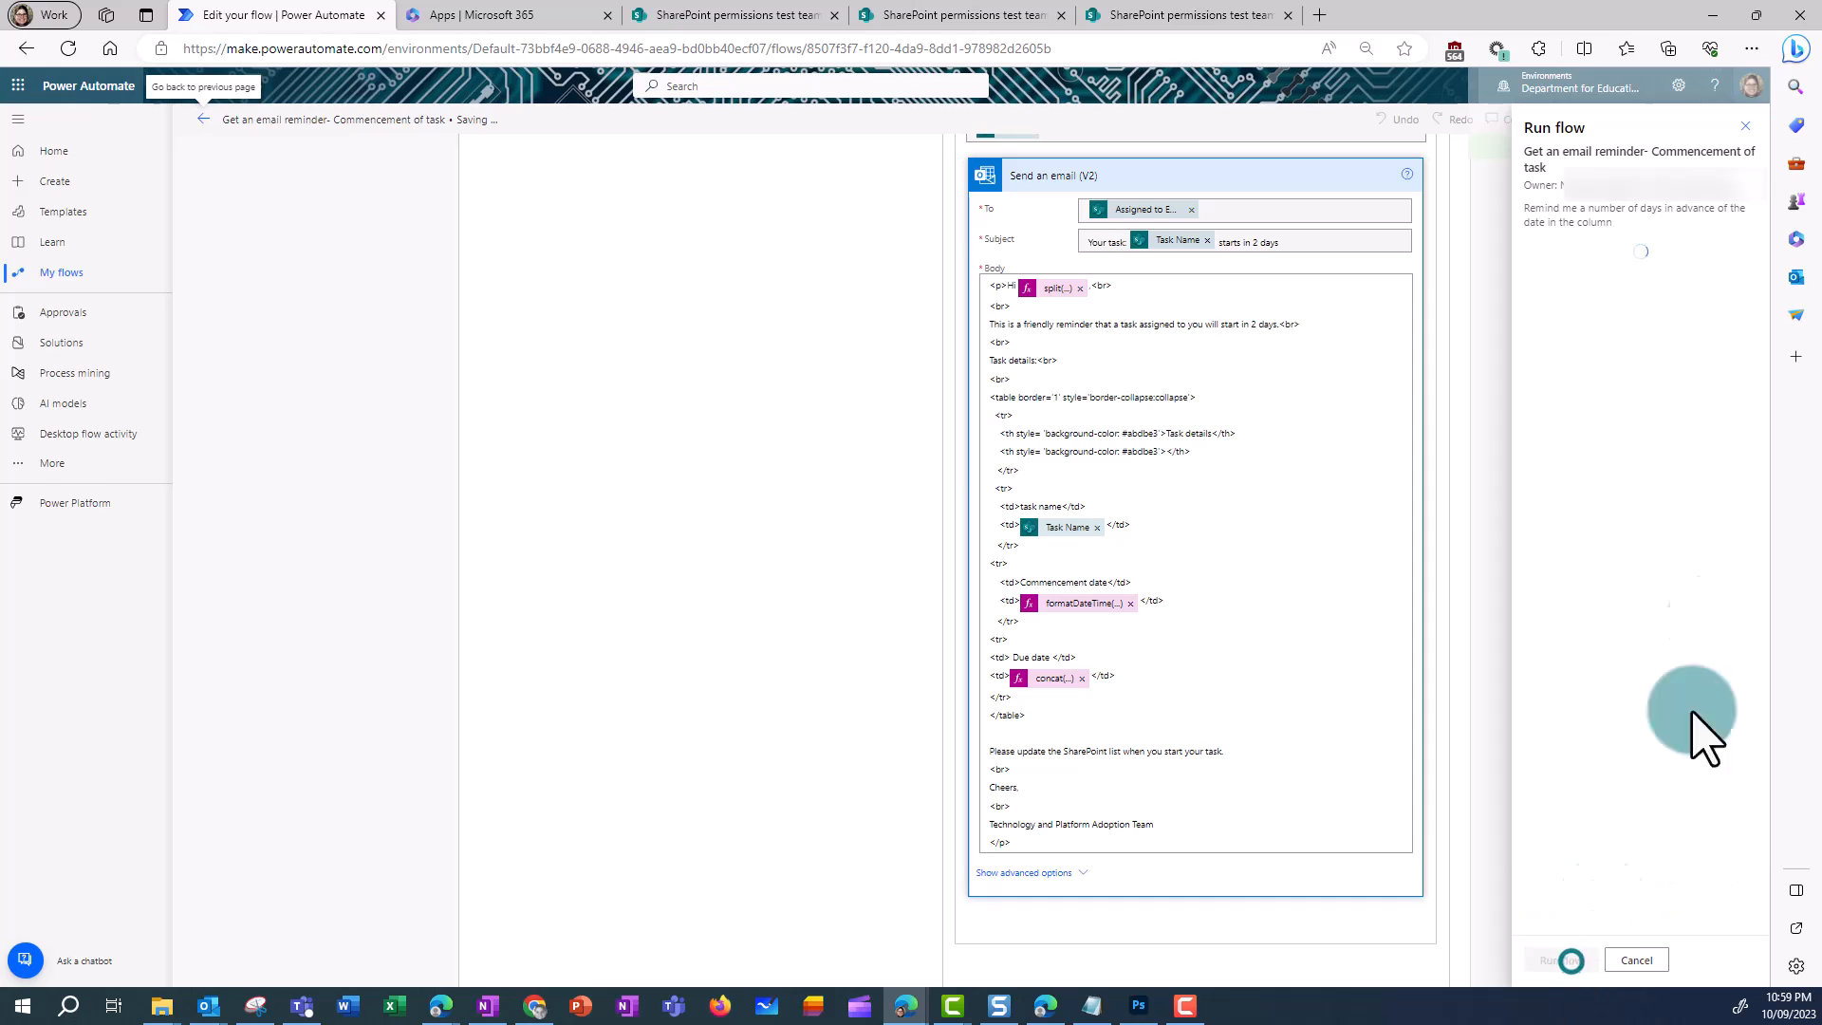
{"action": "left_click", "coordinate": [1556, 961]}
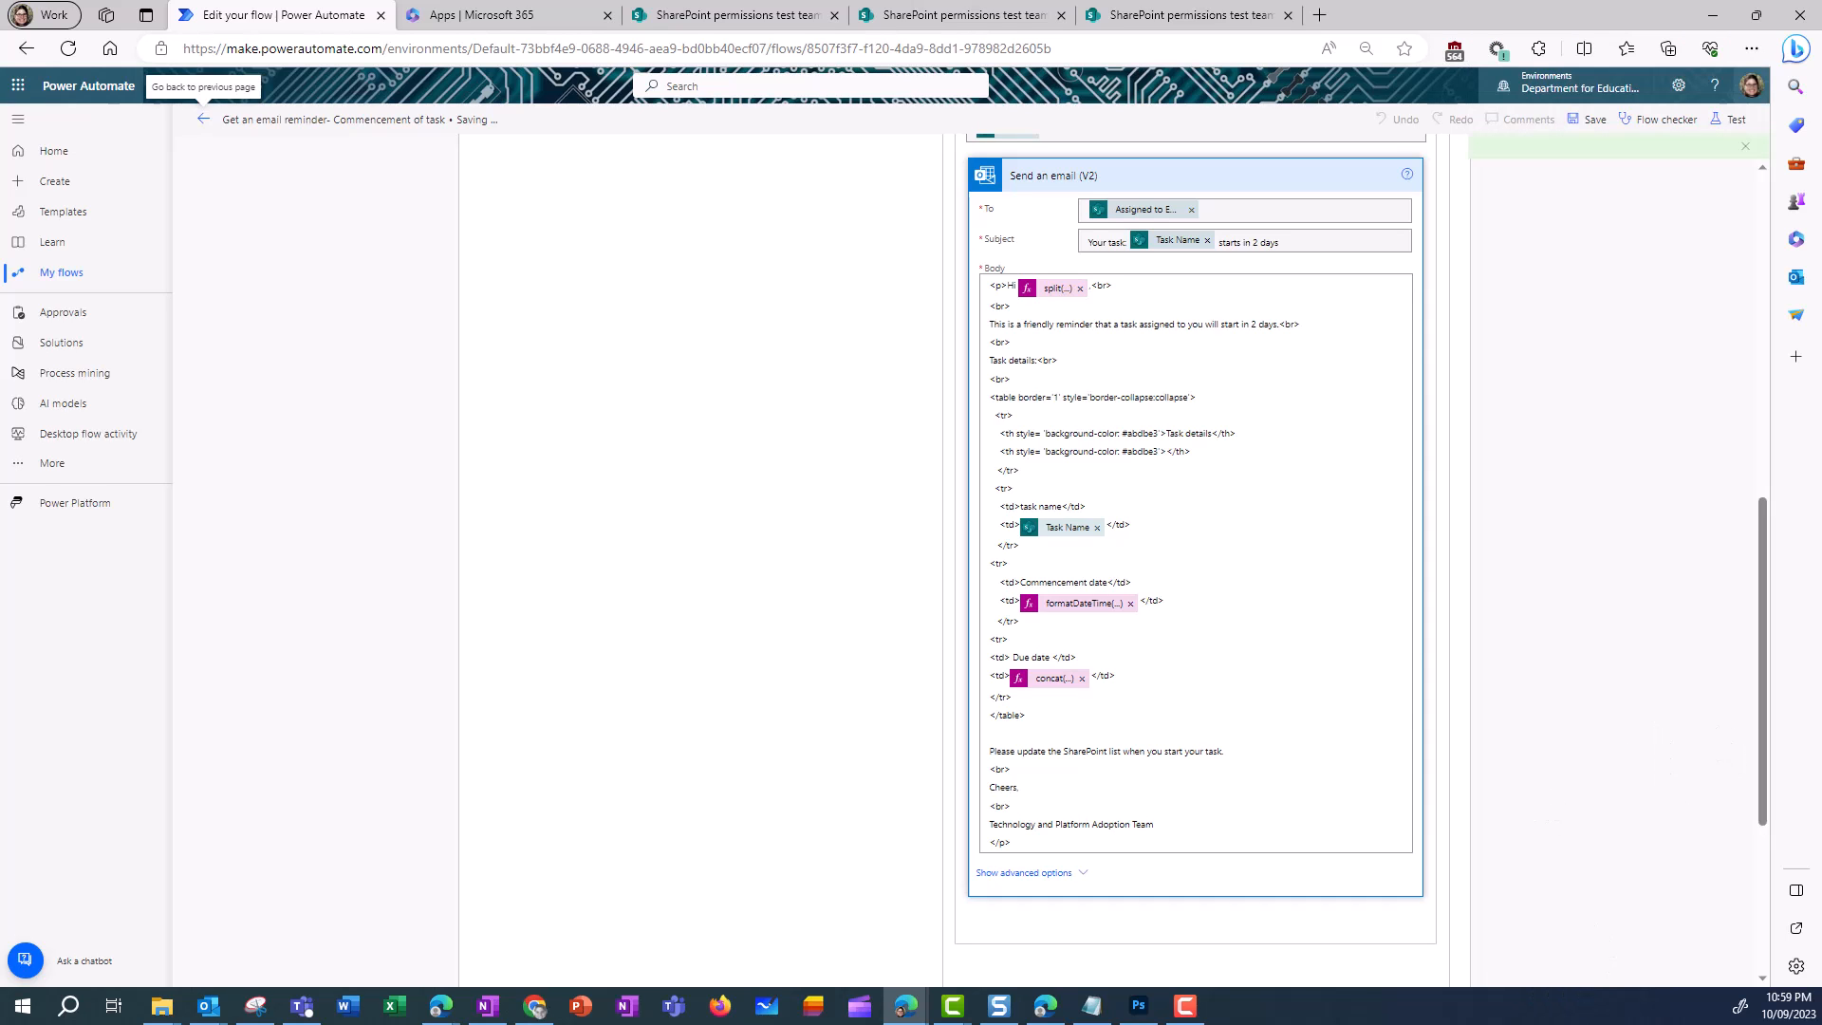